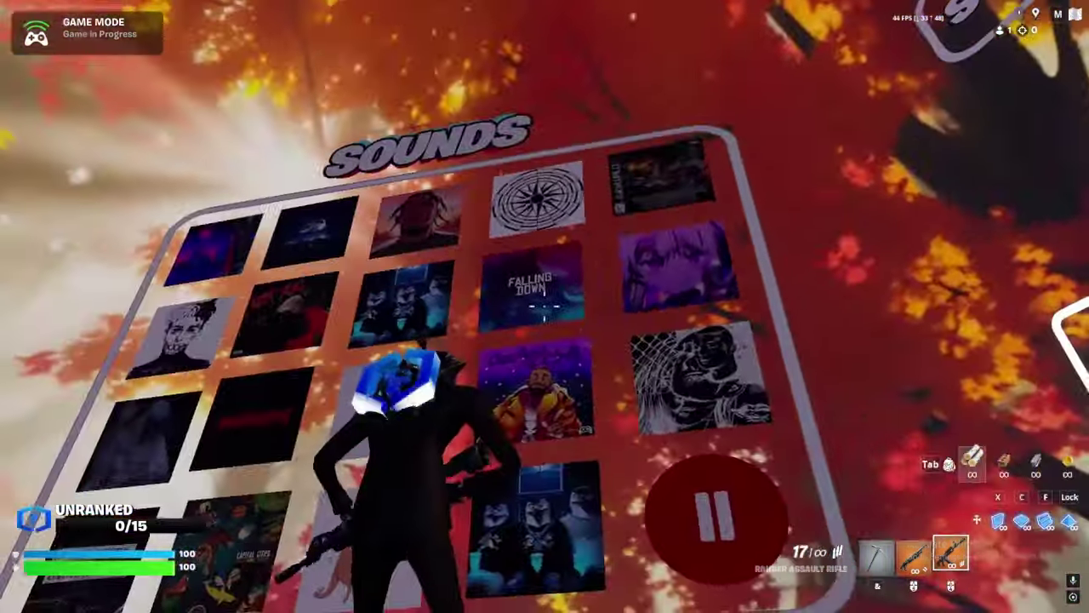
# Test the Sounds wall by shooting several of its song tiles.
pyautogui.click(545, 306)
pyautogui.click(545, 306)
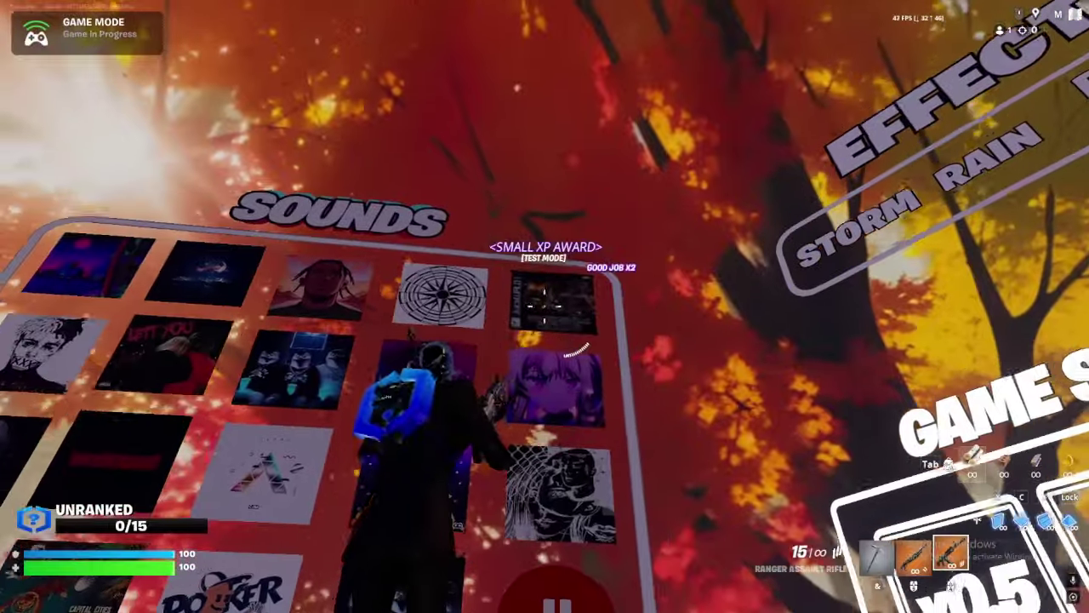
pyautogui.click(545, 306)
pyautogui.click(544, 306)
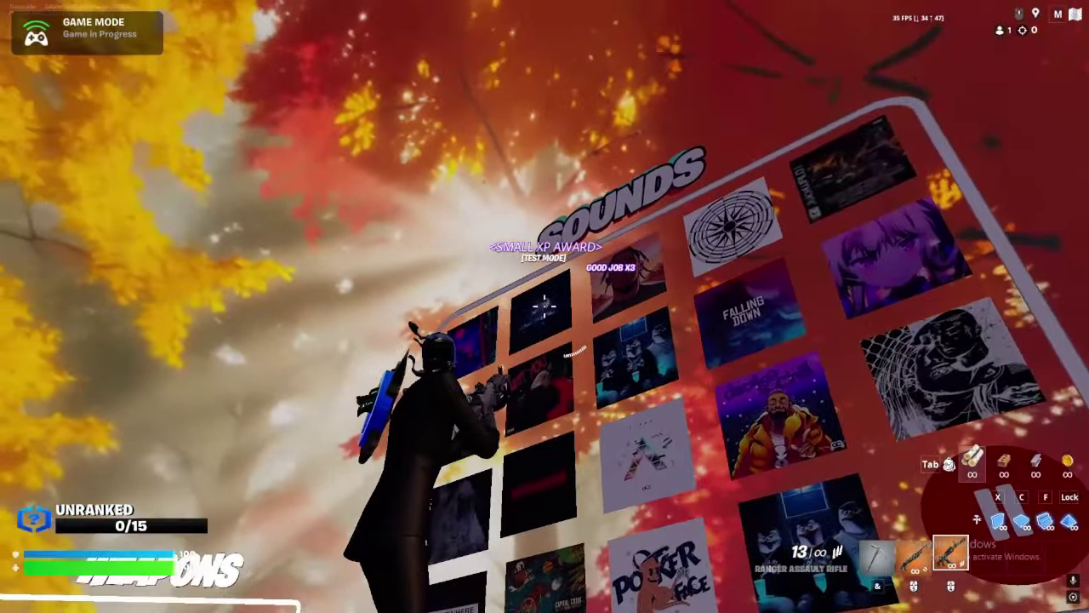
pyautogui.click(544, 306)
pyautogui.click(544, 307)
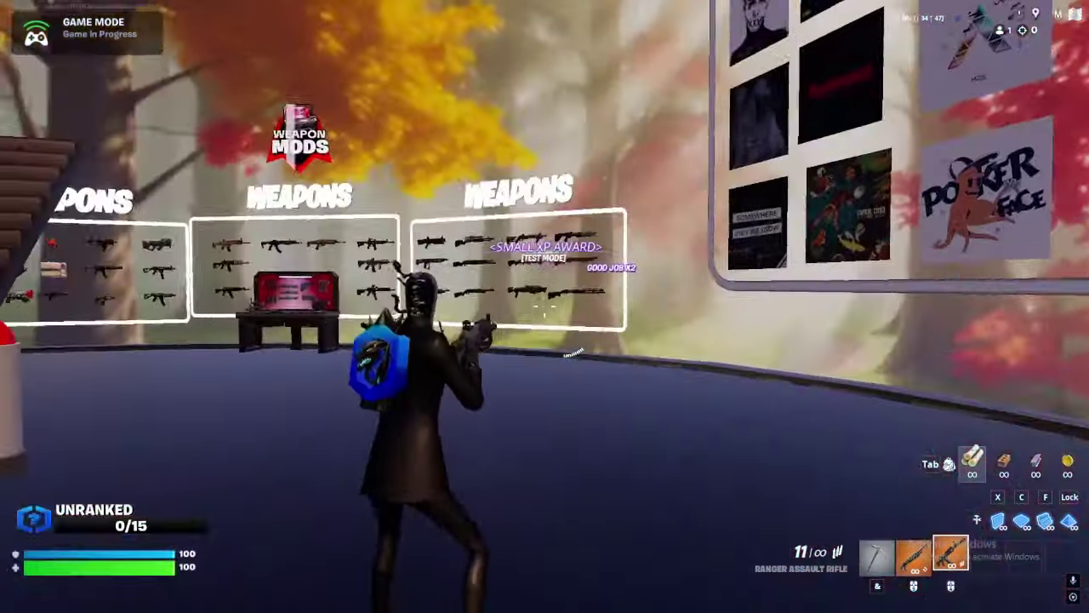
# Examine the Weapons walls and the Weapon Mods bench in the running map.
pyautogui.press('z')
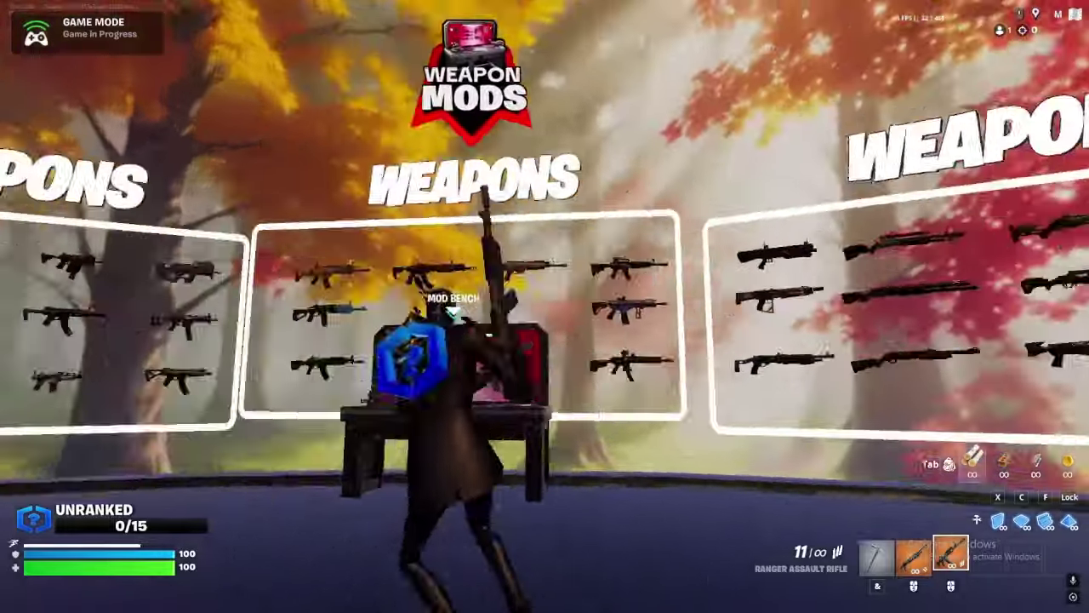
pyautogui.press('s')
pyautogui.press('q')
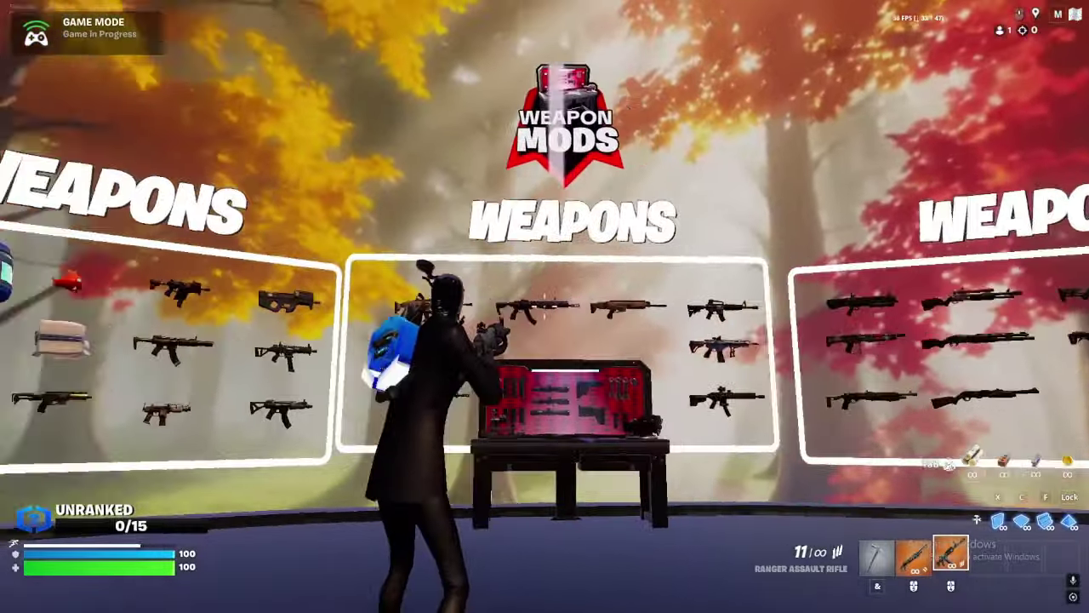
pyautogui.press('z')
pyautogui.press('q')
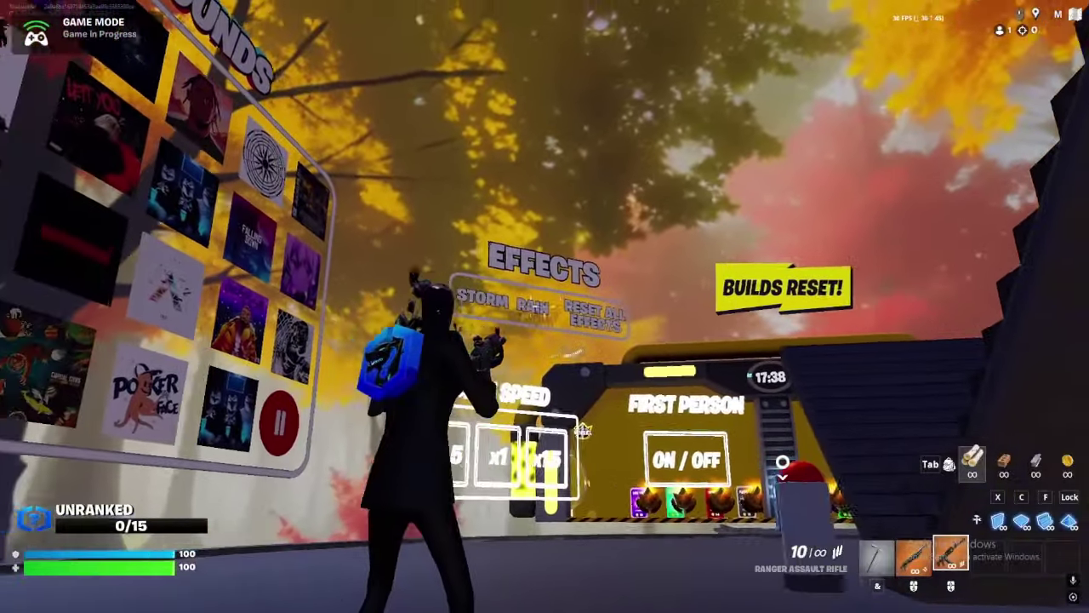
# Try out the Effects board area by firing at its options.
pyautogui.click(545, 307)
pyautogui.click(544, 306)
pyautogui.press('z')
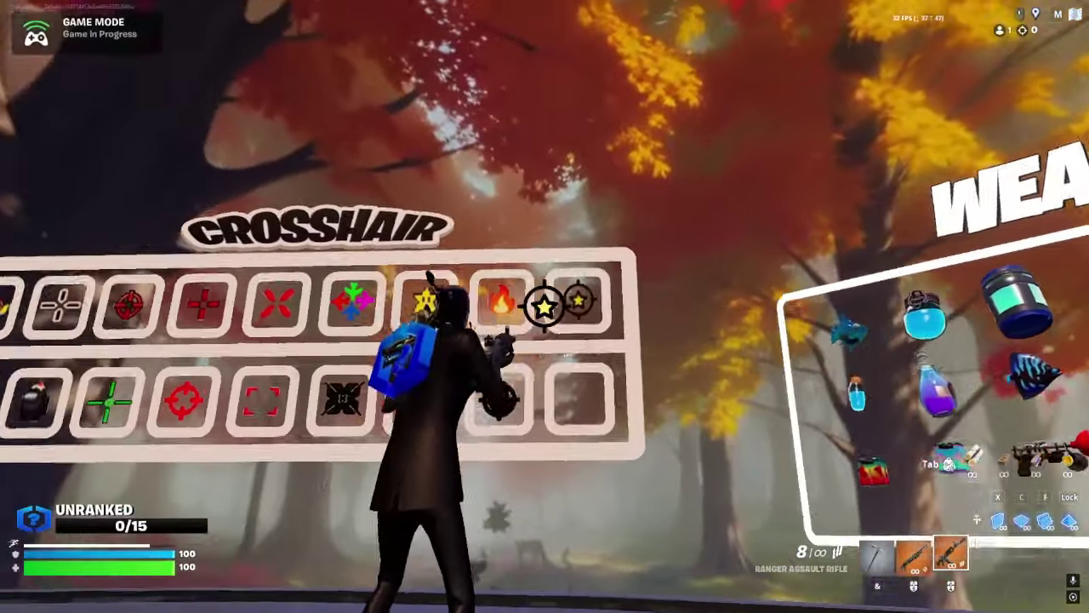
# Try several designs on the Crosshair board, ending with the Among Us character crosshair.
pyautogui.click(544, 306)
pyautogui.click(545, 306)
pyautogui.click(545, 306)
pyautogui.click(544, 306)
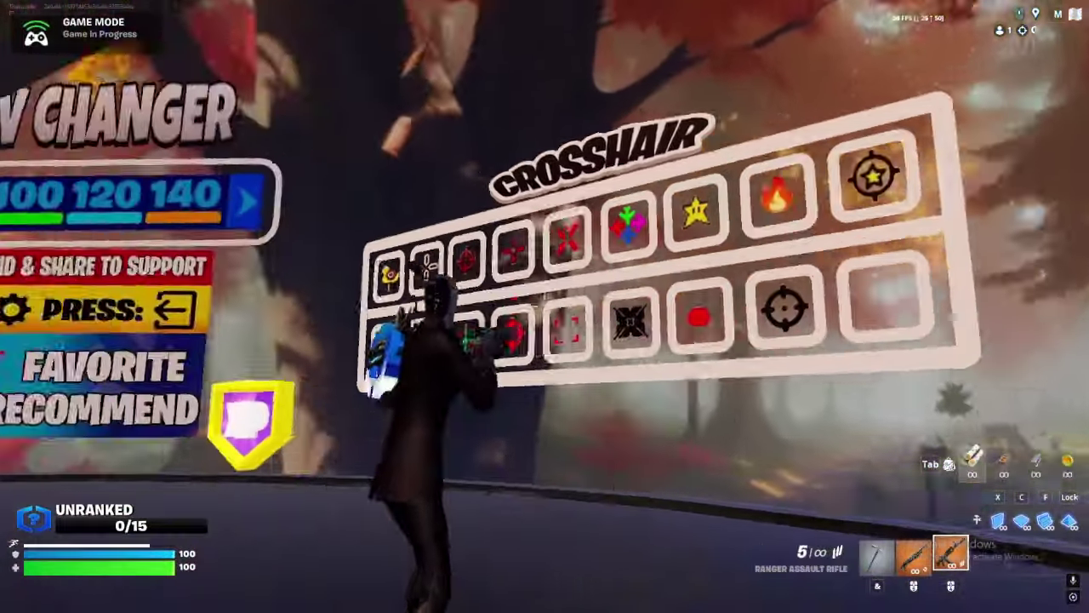
pyautogui.click(545, 306)
pyautogui.click(545, 306)
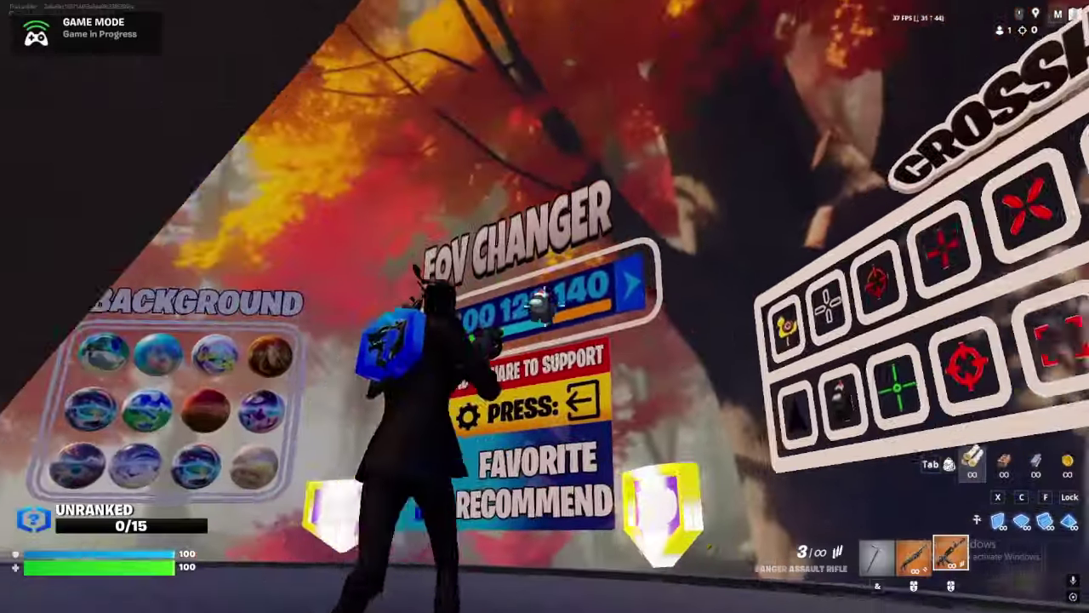
# Test the FOV Changer with several presets, ending on 80.
pyautogui.click(544, 306)
pyautogui.click(545, 307)
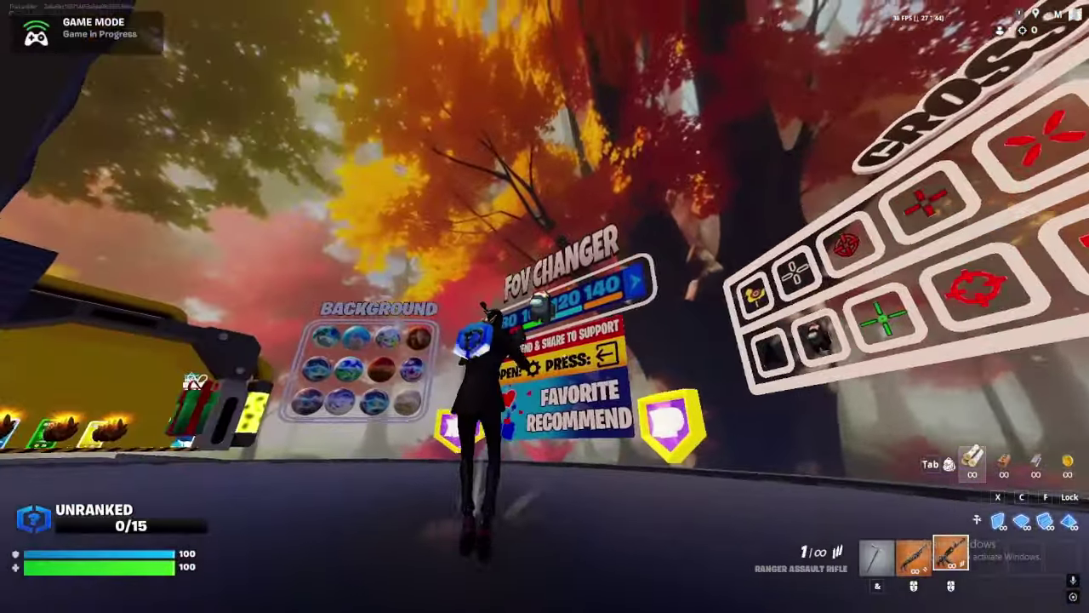
pyautogui.click(544, 306)
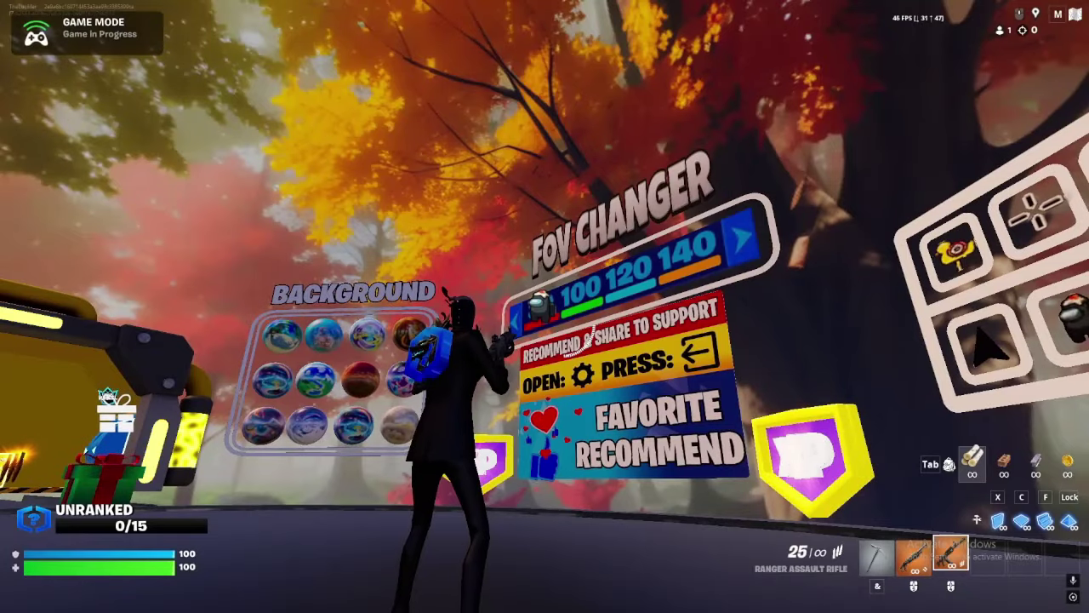
pyautogui.click(545, 306)
# Collect the two XP coins beside the Favorite and Recommend sign.
pyautogui.press('w')
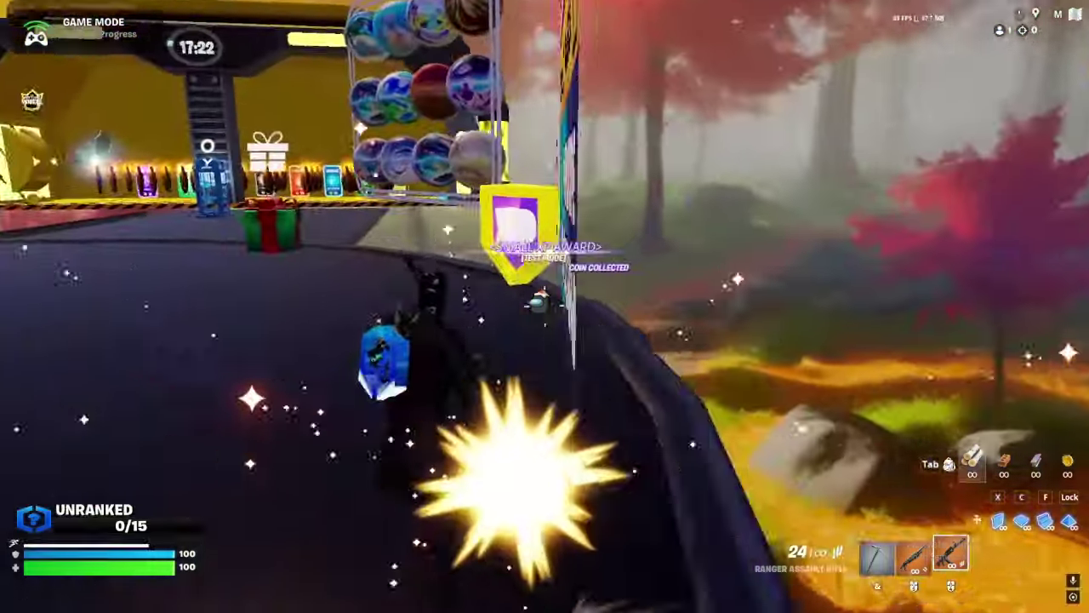
pyautogui.press('w')
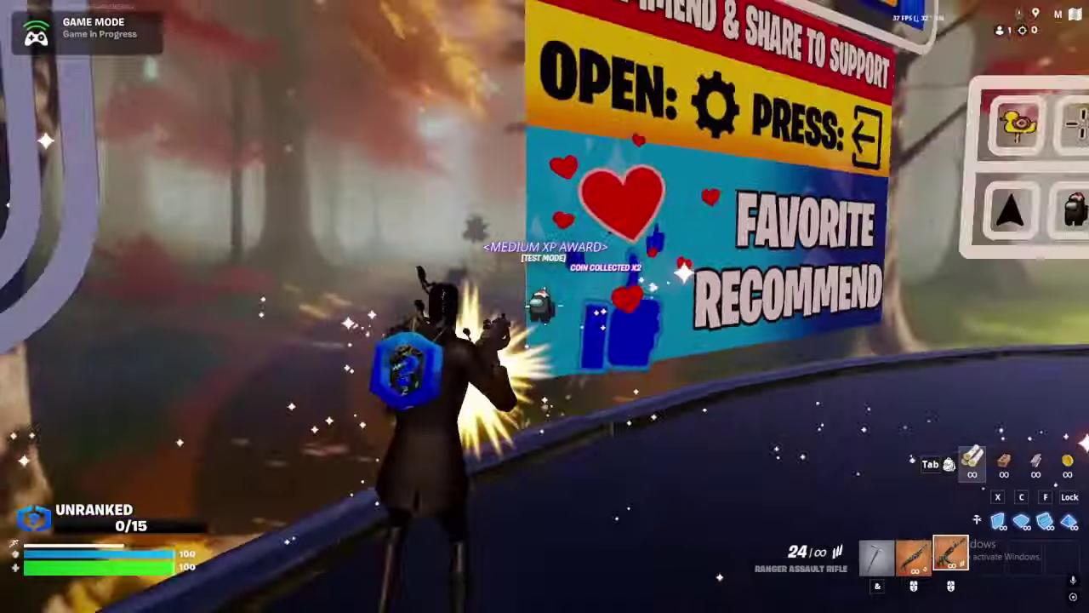
pyautogui.press('w')
# Respawn the character and move around the spawn platform to check the elimination and rank display.
pyautogui.press('Escape')
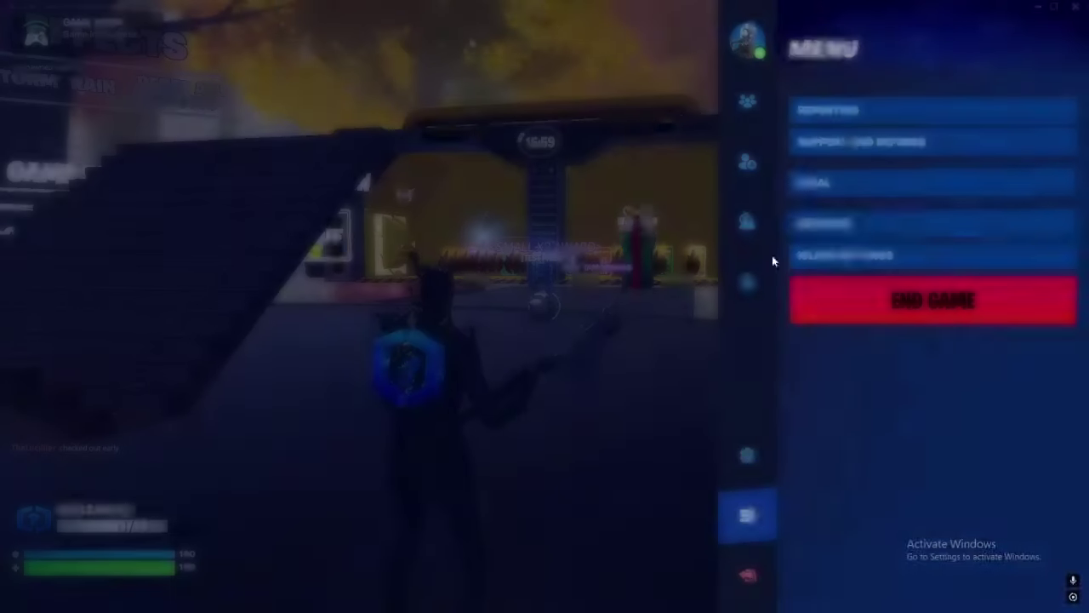
pyautogui.click(829, 110)
pyautogui.click(468, 443)
pyautogui.press('w')
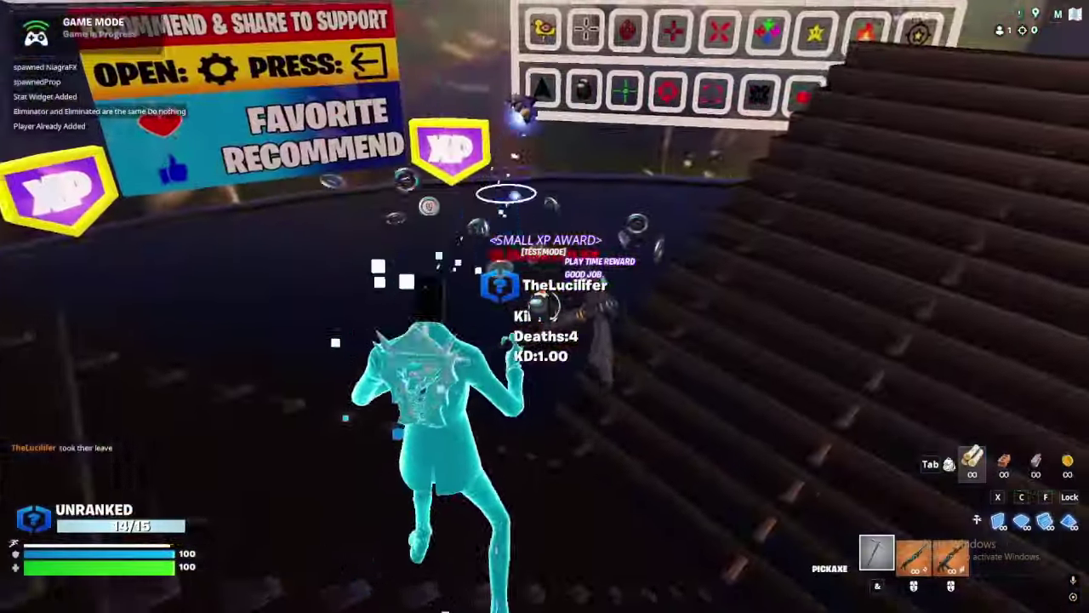
pyautogui.press('w')
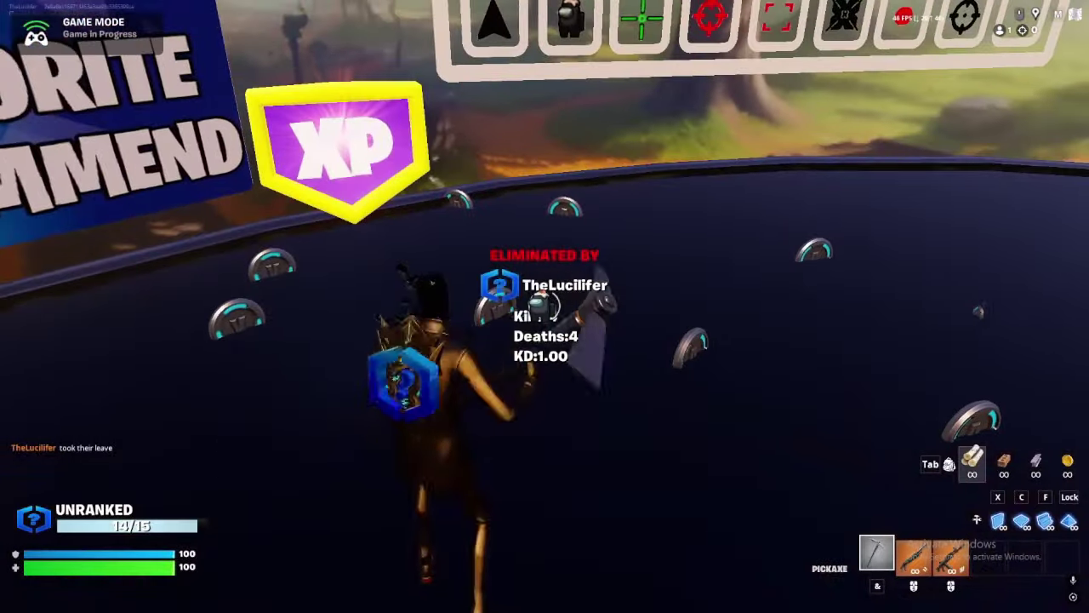
pyautogui.click(544, 306)
pyautogui.press('w')
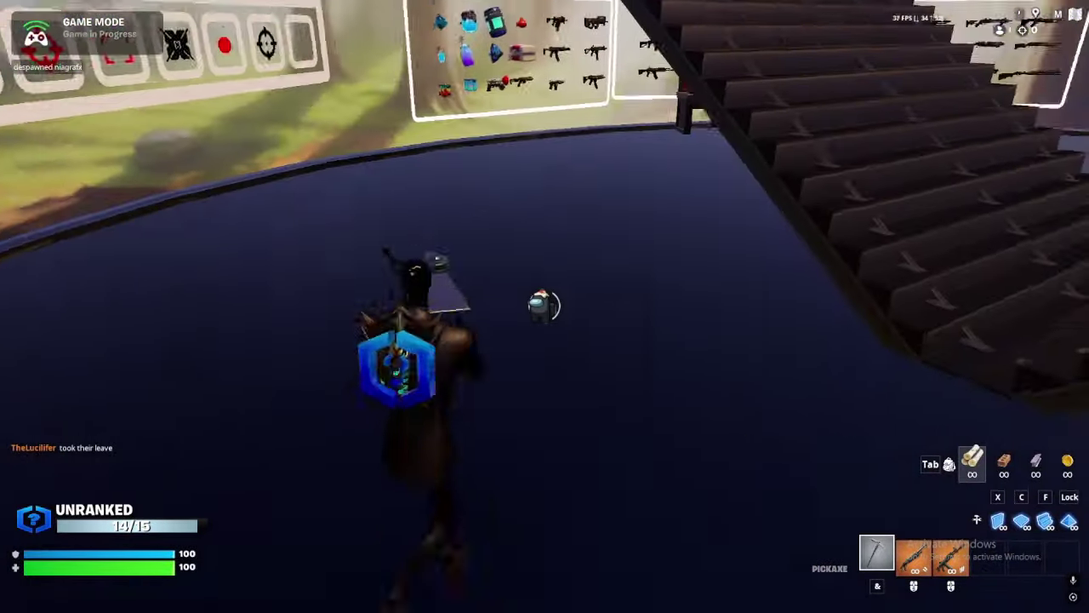
# Respawn the character once more to test the rank promotion.
pyautogui.press('Escape')
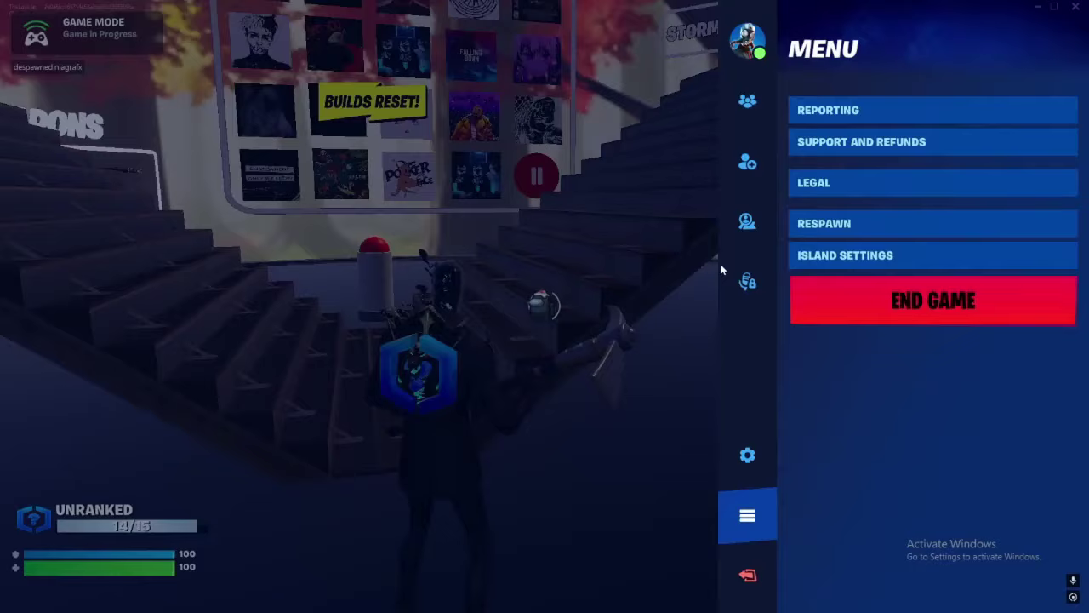
pyautogui.click(832, 235)
pyautogui.click(410, 442)
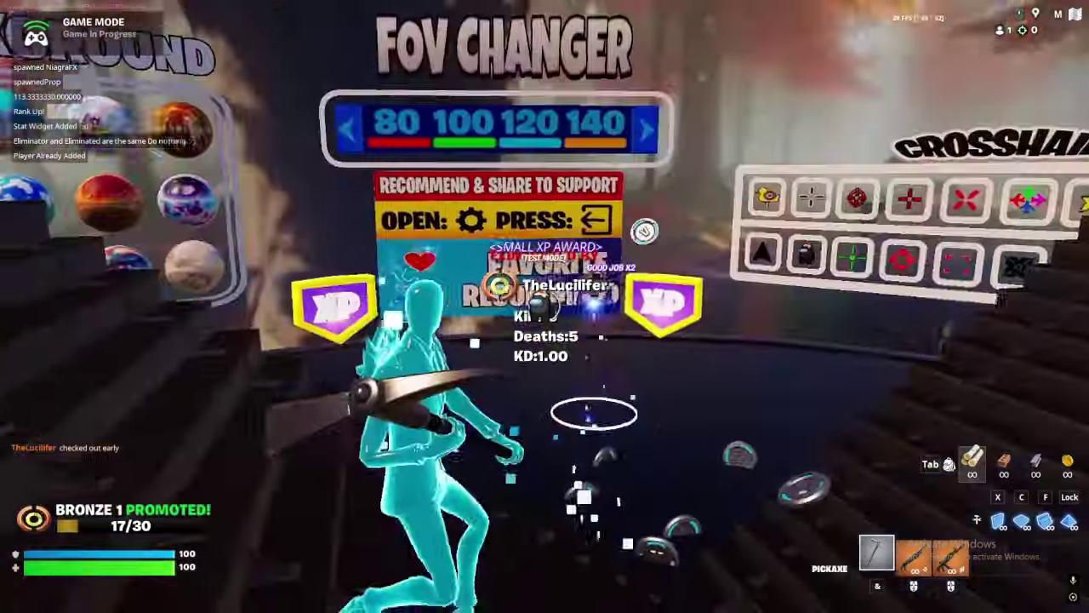
# Run and jump across the platform to test the Athletic 8 achievement for 40 jumps.
pyautogui.press('w')
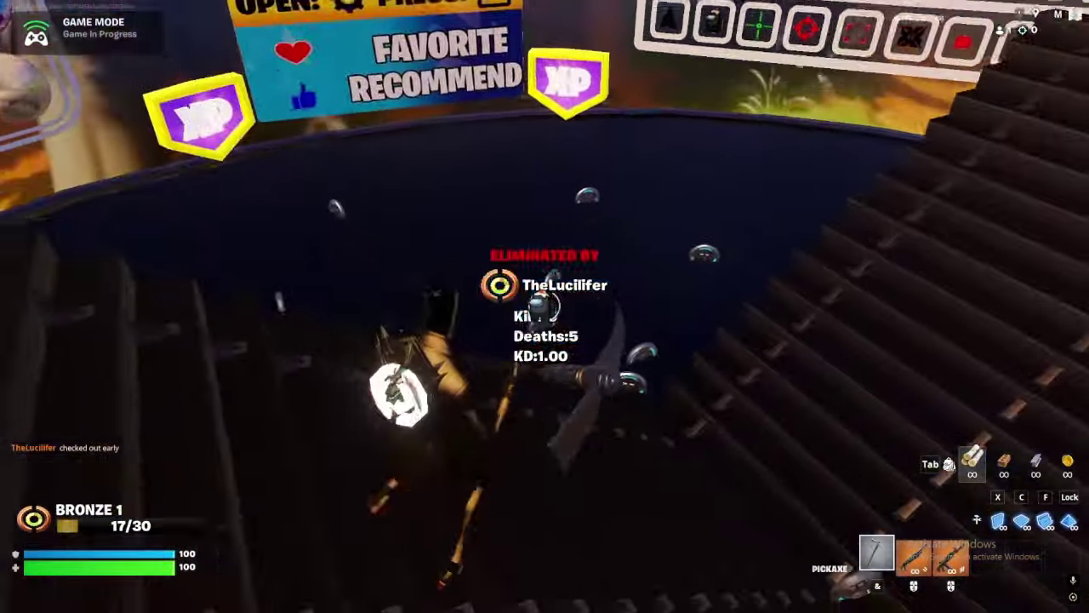
pyautogui.press('w')
pyautogui.press('space')
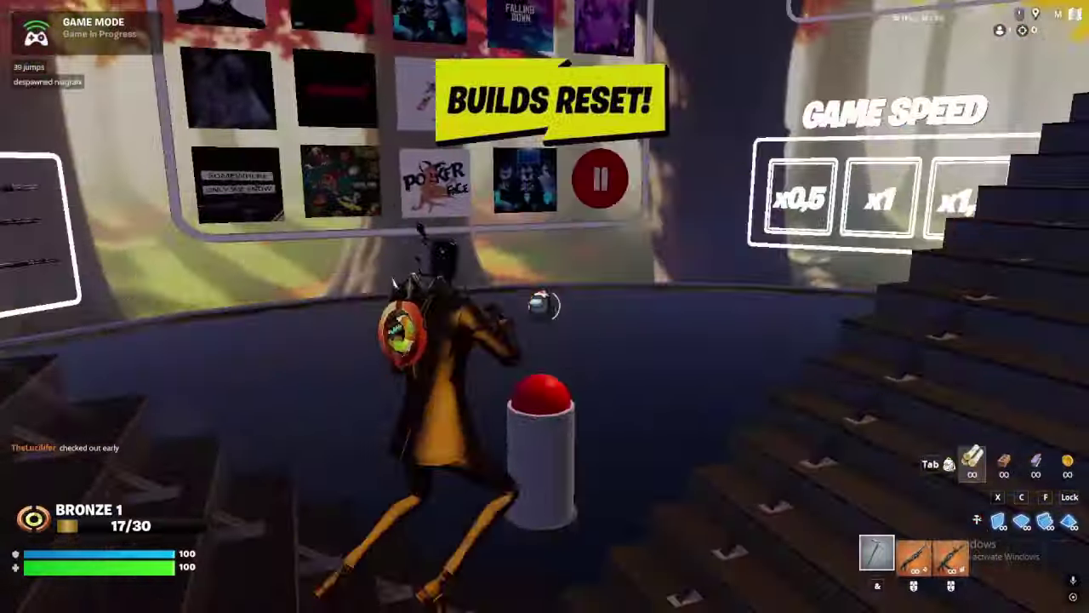
pyautogui.press('w')
pyautogui.press('space')
pyautogui.click(545, 307)
pyautogui.press('space')
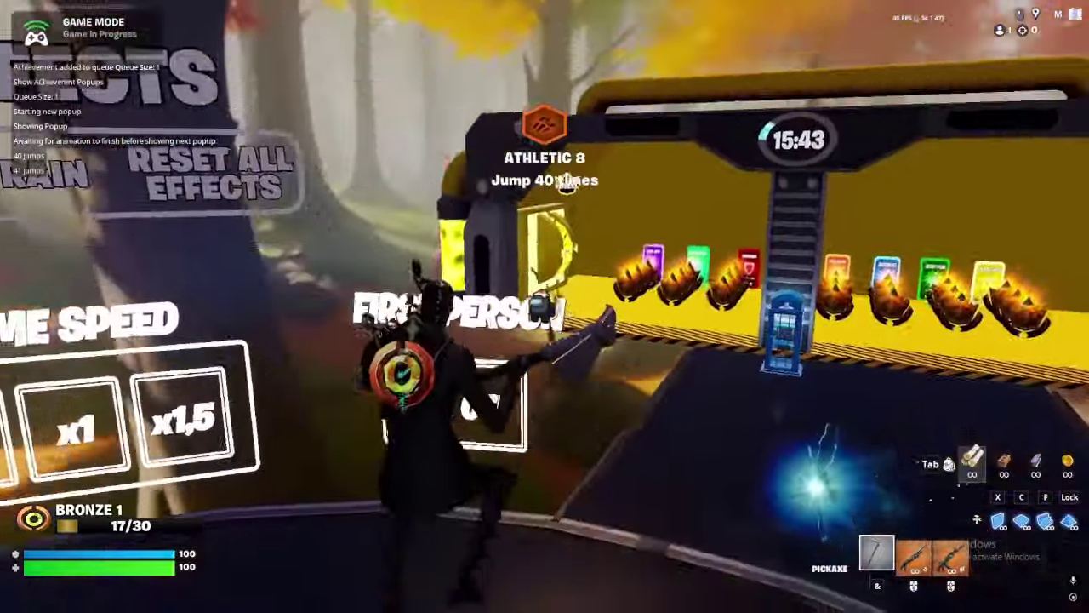
# Go to the gift box near the power-up room and claim the gift.
pyautogui.press('w')
pyautogui.scroll(-1, 544, 307)
pyautogui.press('&')
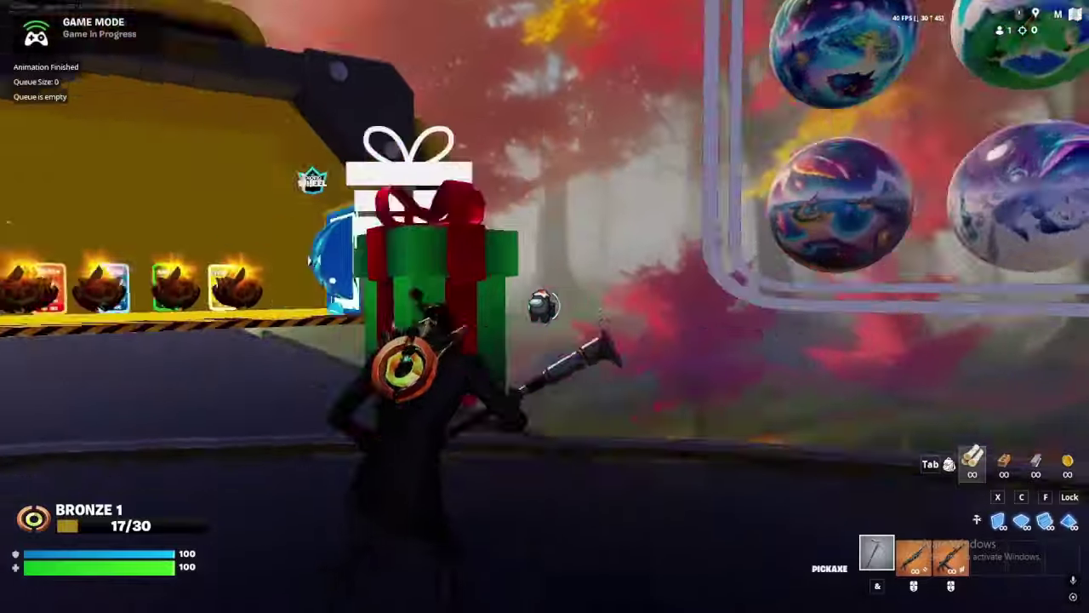
pyautogui.press('w')
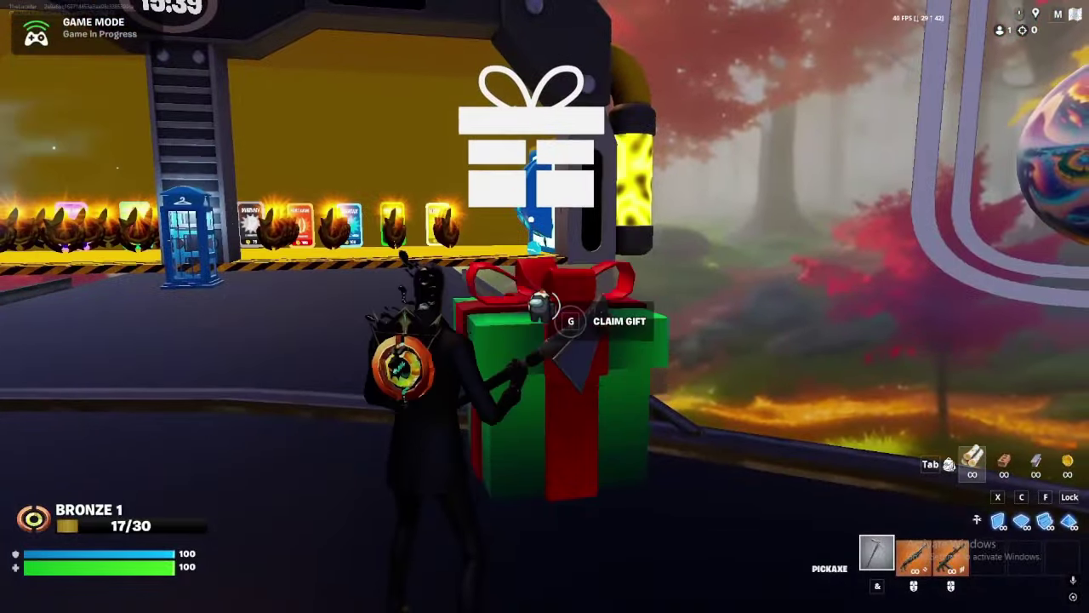
pyautogui.press('g')
pyautogui.click(745, 136)
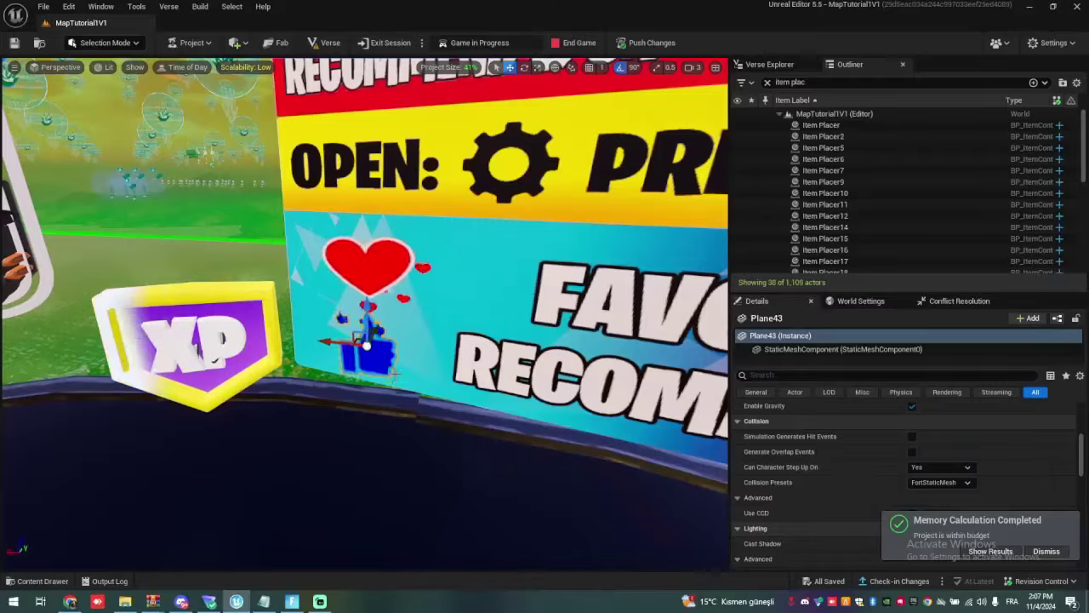
# Examine the finished MapTutorial1V1 level in the editor, from the XP sign through the power-up room to an overview of the whole map.
pyautogui.moveTo(395, 373); pyautogui.dragTo(111, 357, button='right')
pyautogui.press('s')
pyautogui.moveTo(366, 314); pyautogui.dragTo(664, 315, button='right')
pyautogui.press('w')
pyautogui.press('w')
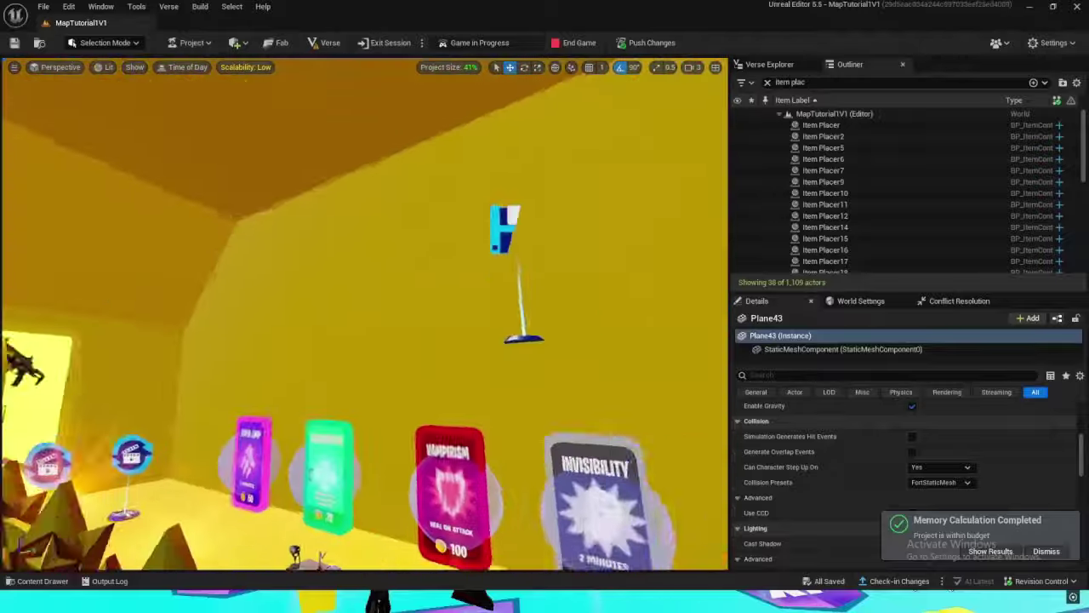
pyautogui.press('w')
pyautogui.moveTo(366, 315); pyautogui.dragTo(281, 442, button='right')
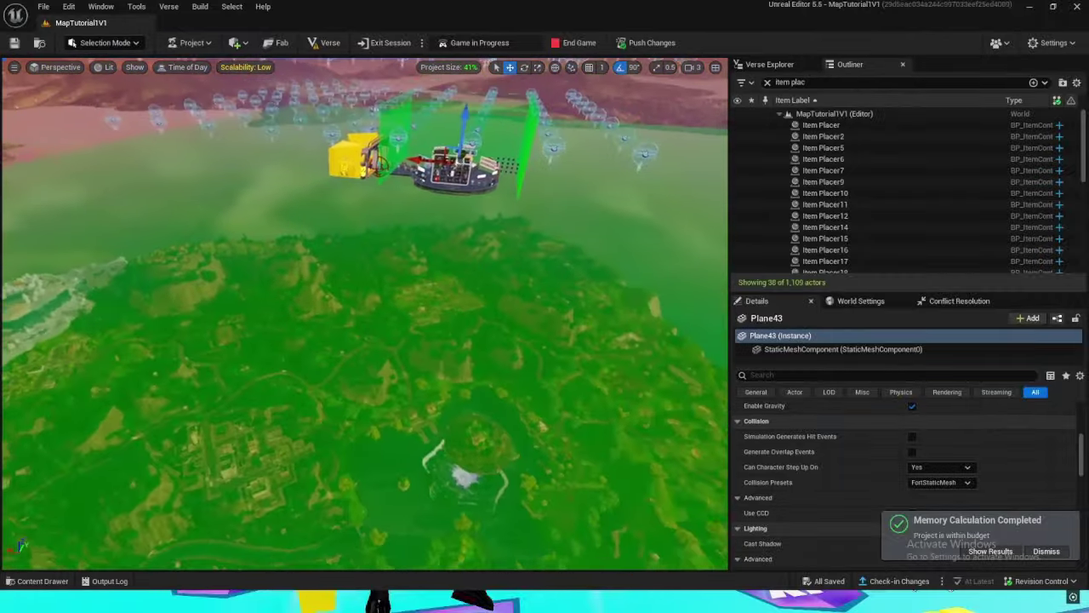
pyautogui.moveTo(395, 400); pyautogui.dragTo(349, 353, button='right')
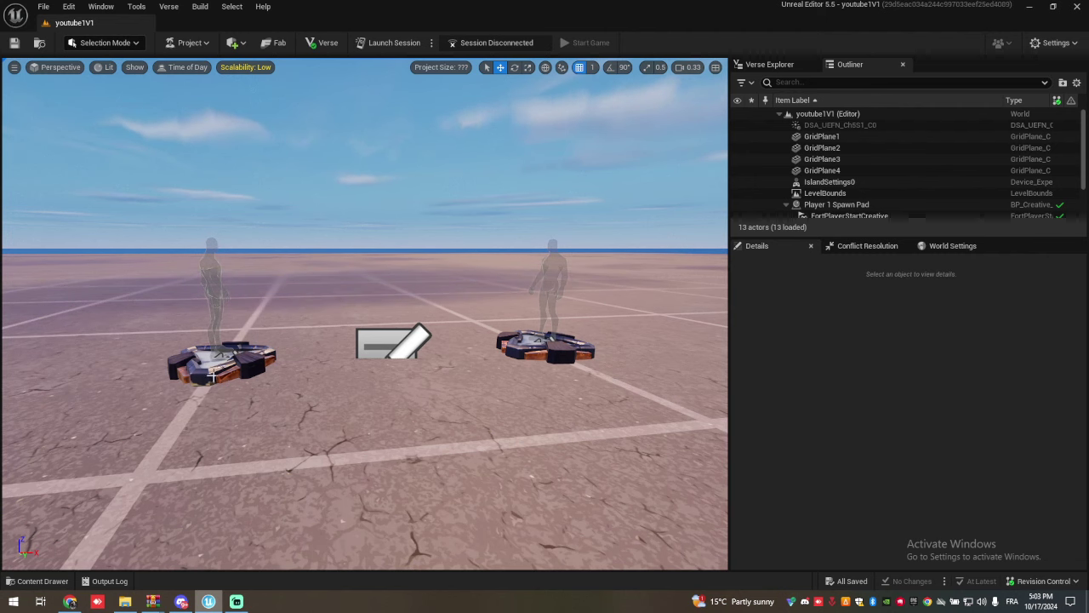
# Delete the four floor planes GridPlane1 to GridPlane4 from the youtube1V1 level.
pyautogui.click(226, 394)
pyautogui.moveTo(226, 395); pyautogui.dragTo(216, 409, button='right')
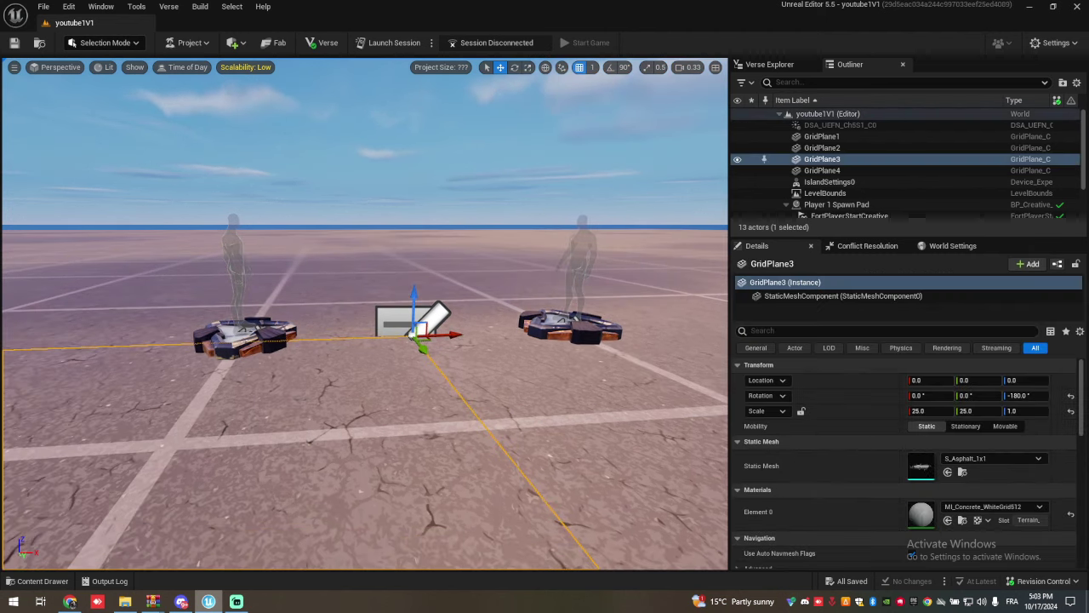
pyautogui.rightClick(231, 399)
pyautogui.click(447, 252)
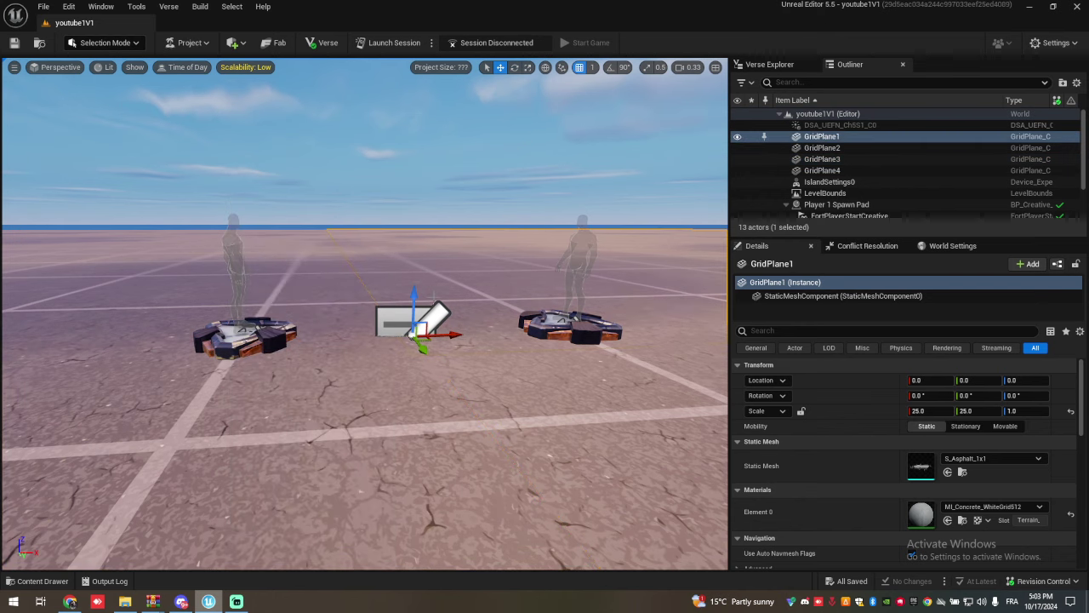
pyautogui.moveTo(414, 291); pyautogui.dragTo(470, 350, button='right')
pyautogui.press('s')
pyautogui.press('s')
pyautogui.press('s')
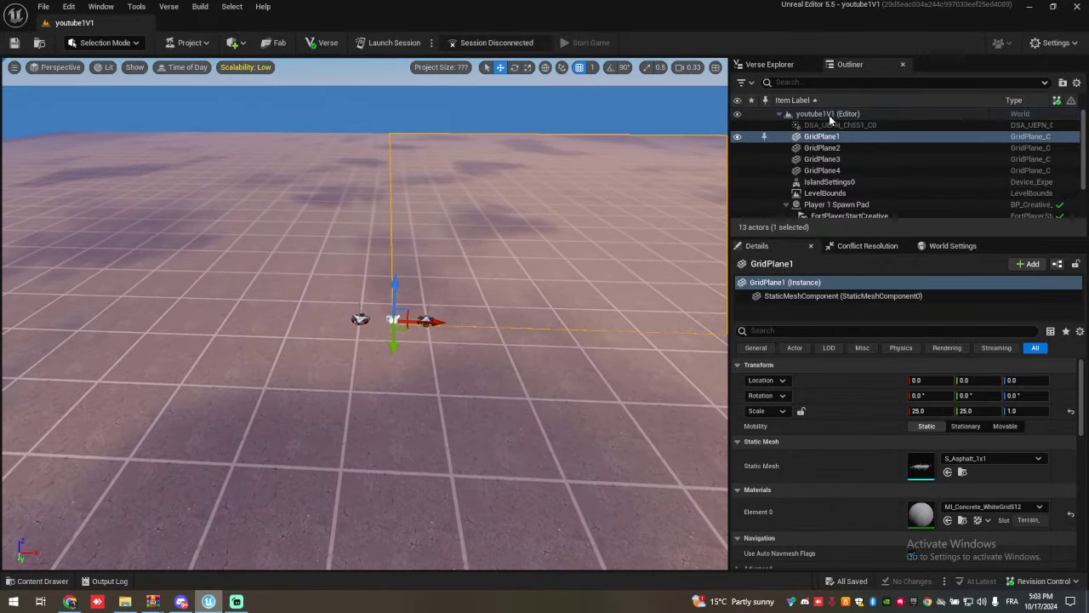
pyautogui.keyDown('shift'); pyautogui.click(821, 170); pyautogui.keyUp('shift')
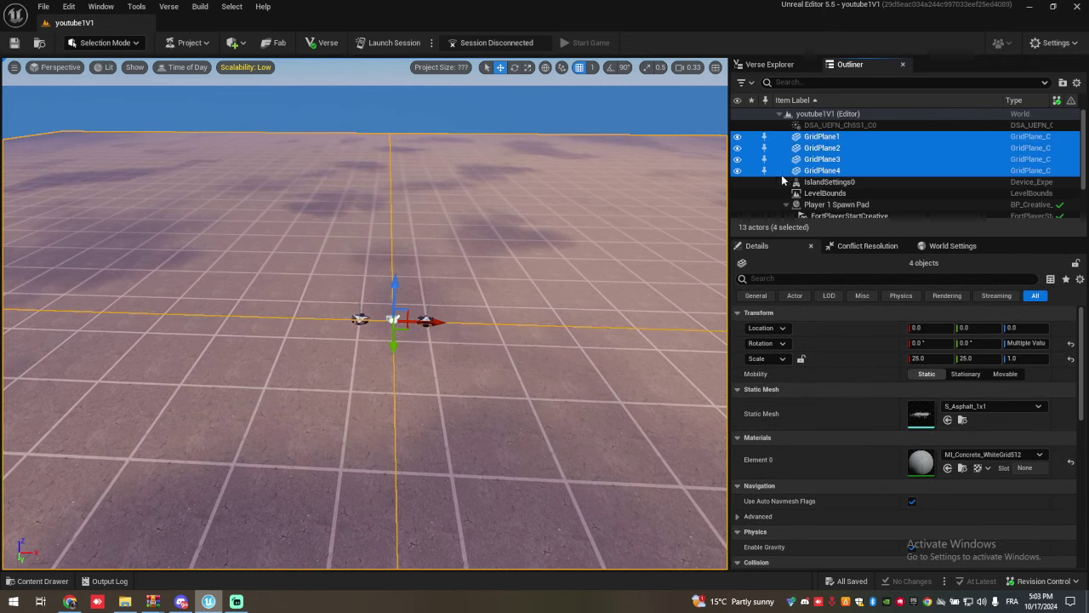
pyautogui.press('Delete')
# Delete both player spawn pads and the IslandSettings0 device from the level.
pyautogui.click(425, 321)
pyautogui.press('Delete')
pyautogui.click(361, 319)
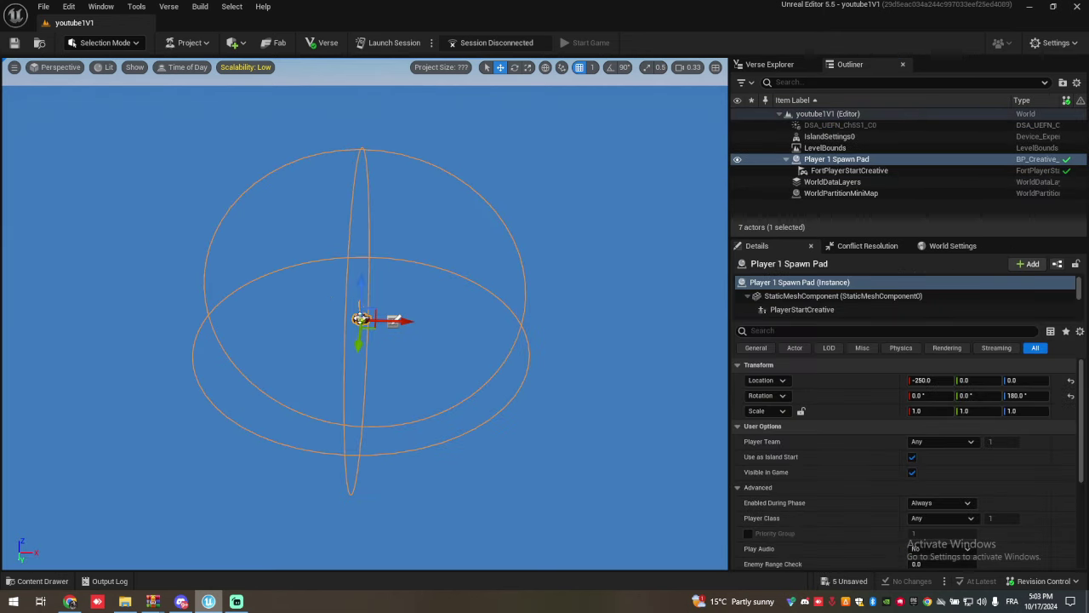
pyautogui.press('Delete')
pyautogui.click(394, 319)
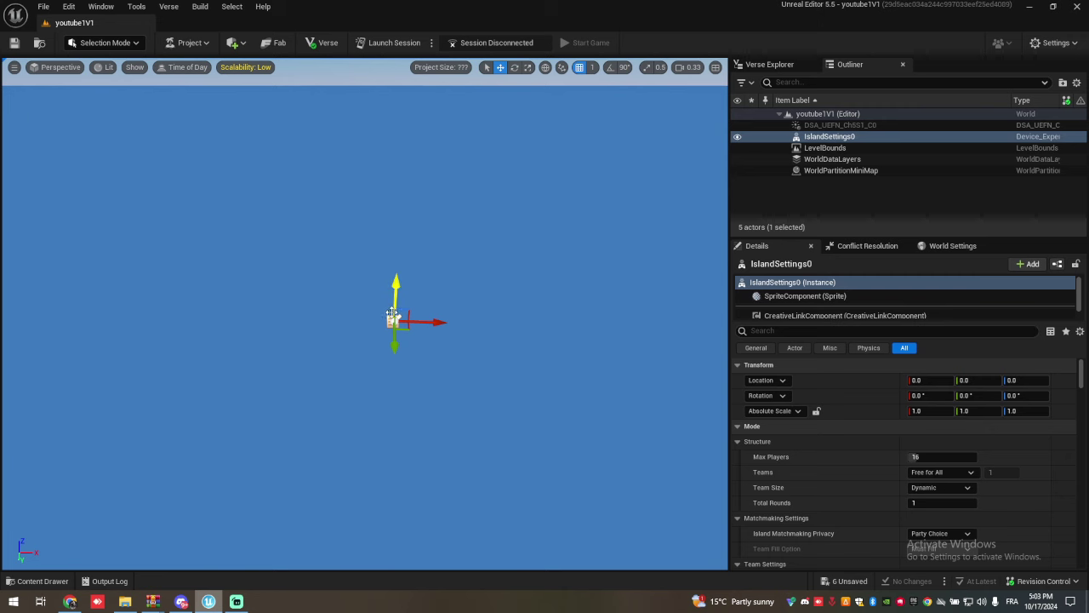
pyautogui.press('Delete')
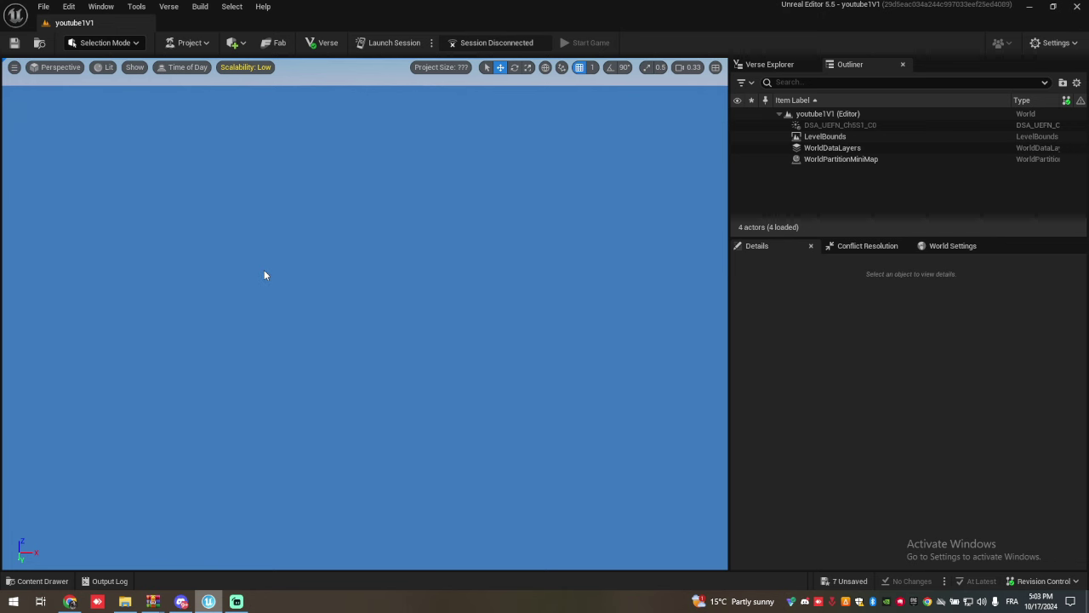
# Copy the full text of the islandSettings file from the 1V1MAPBAISCPACK folder and paste it into the youtube1V1 level.
pyautogui.click(122, 606)
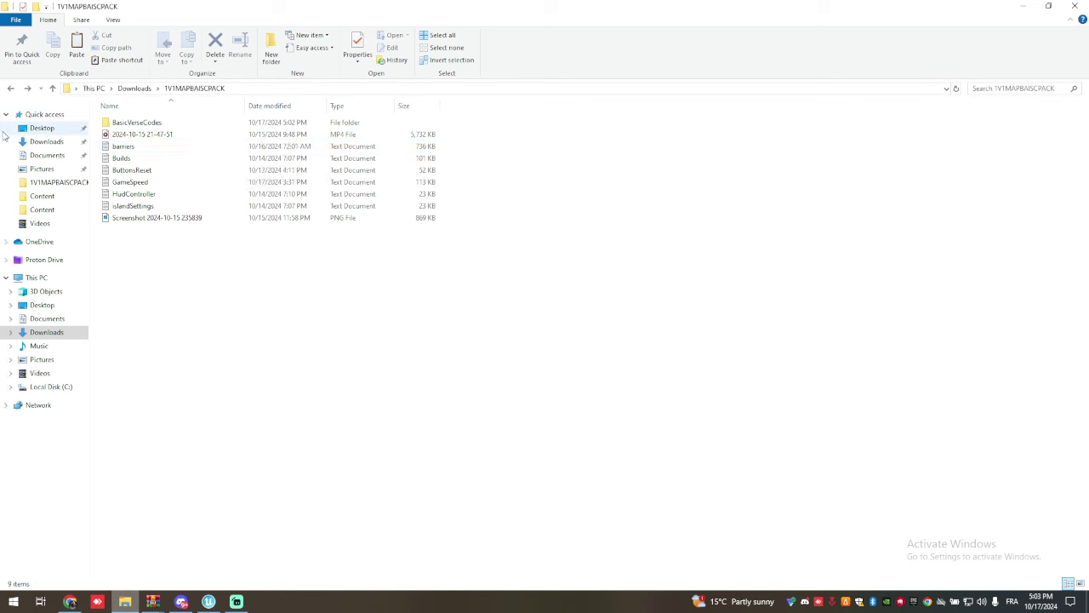
pyautogui.doubleClick(136, 206)
pyautogui.hotkey('ctrl', 'a')
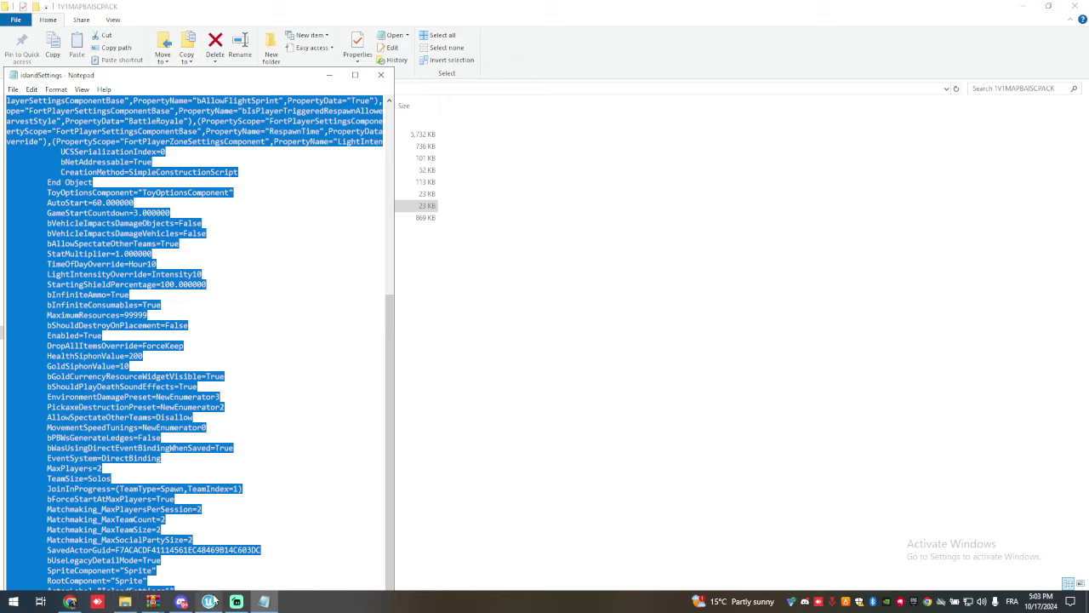
pyautogui.click(210, 601)
pyautogui.moveTo(285, 261); pyautogui.dragTo(285, 195, button='right')
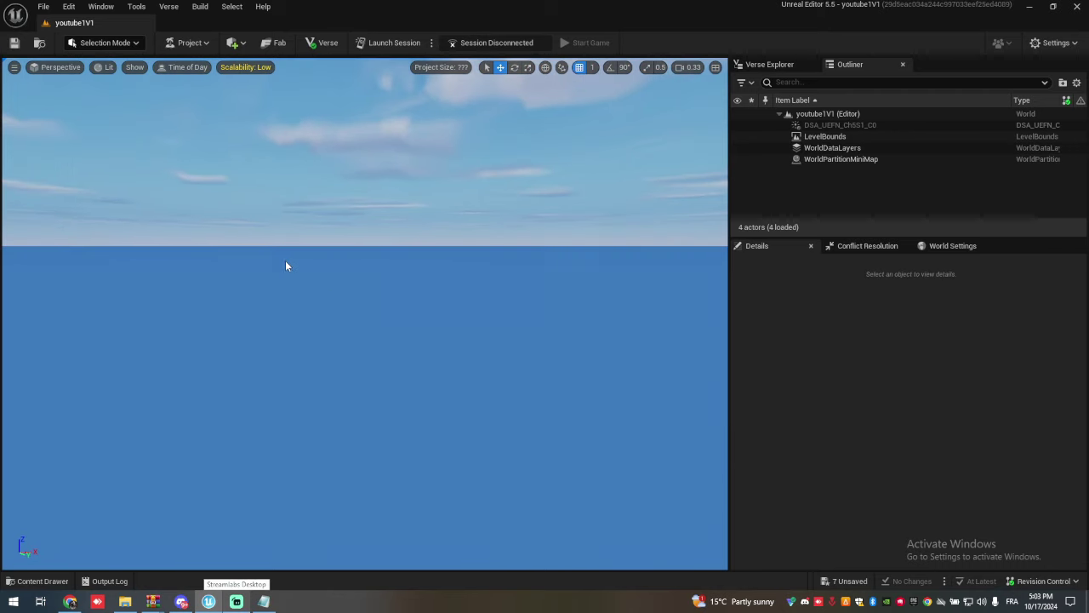
pyautogui.moveTo(284, 266); pyautogui.dragTo(286, 327, button='right')
pyautogui.rightClick(340, 259)
pyautogui.click(293, 262)
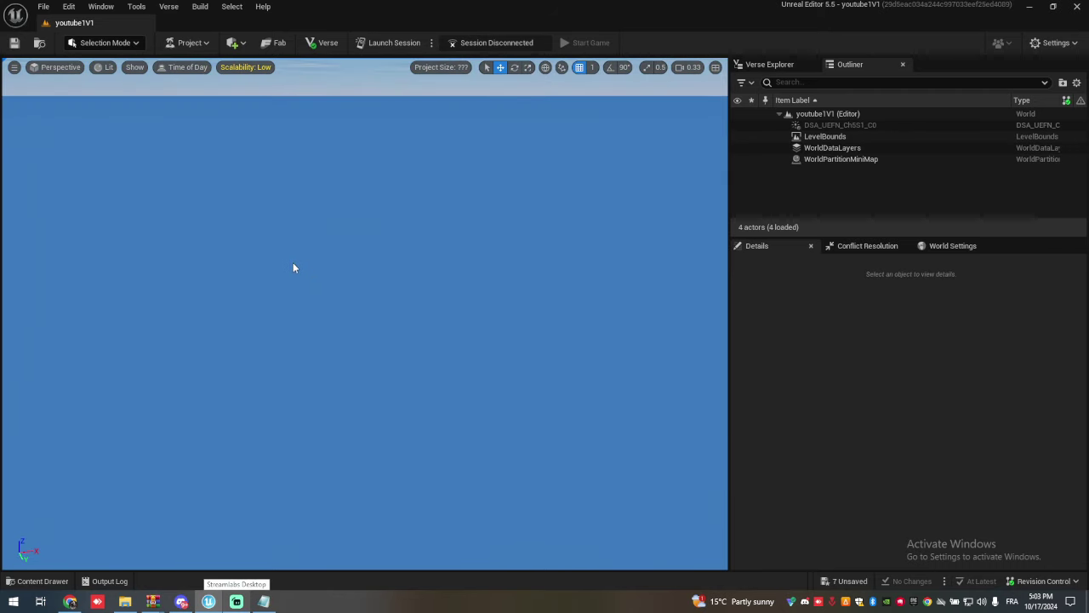
pyautogui.hotkey('ctrl', 'v')
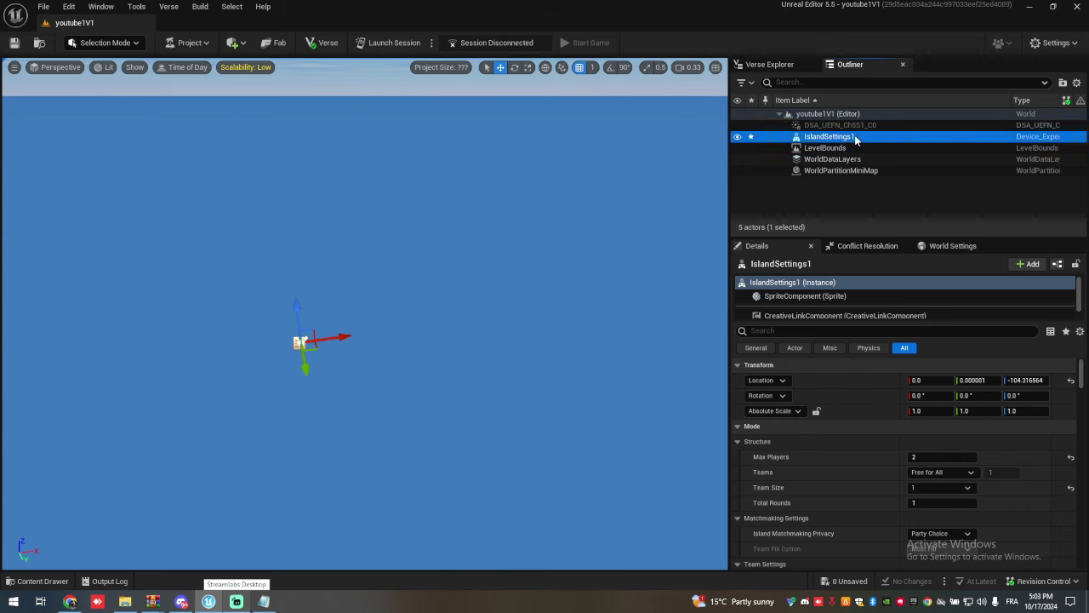
# Examine the options of the pasted IslandSettings1 device and search them for "hide".
pyautogui.scroll(-3, 856, 528)
pyautogui.scroll(2, 772, 452)
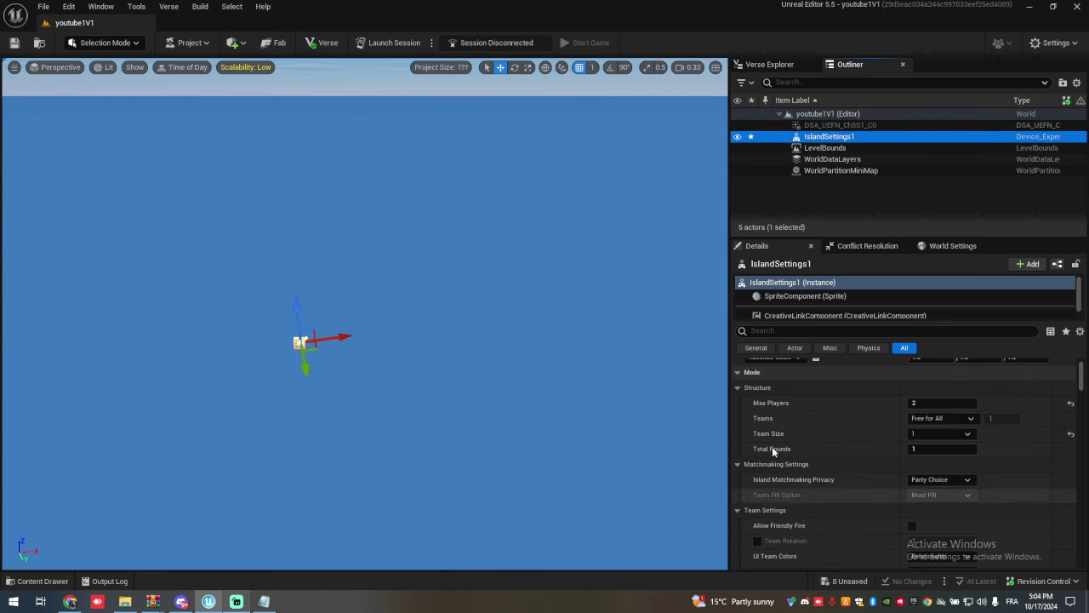
pyautogui.click(759, 331)
pyautogui.write('hide')
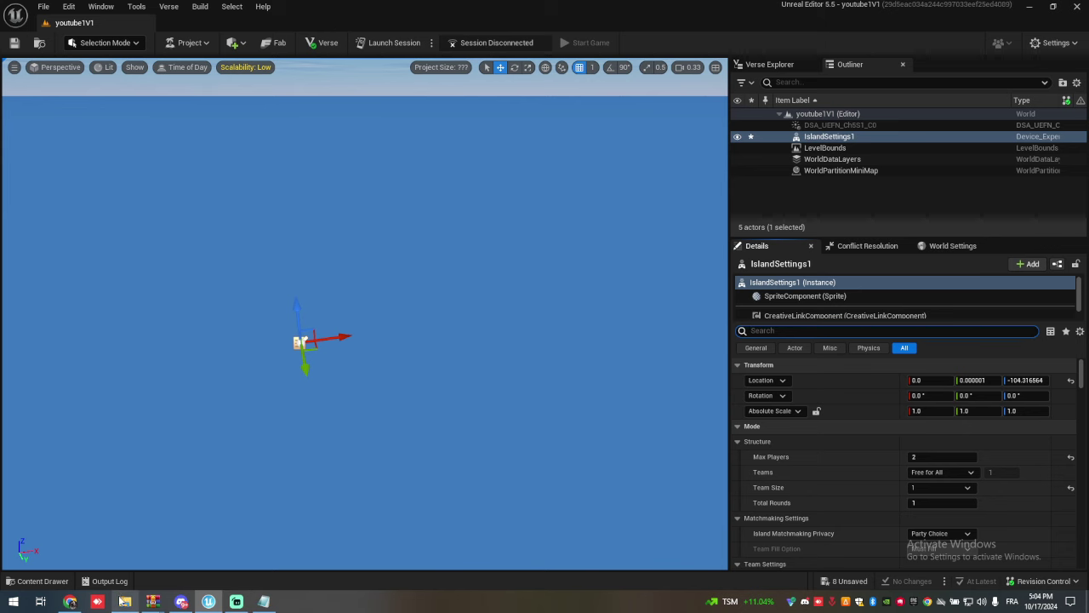
# Copy the contents of the Builds file and paste the arena geometry into the level.
pyautogui.click(124, 601)
pyautogui.doubleClick(165, 158)
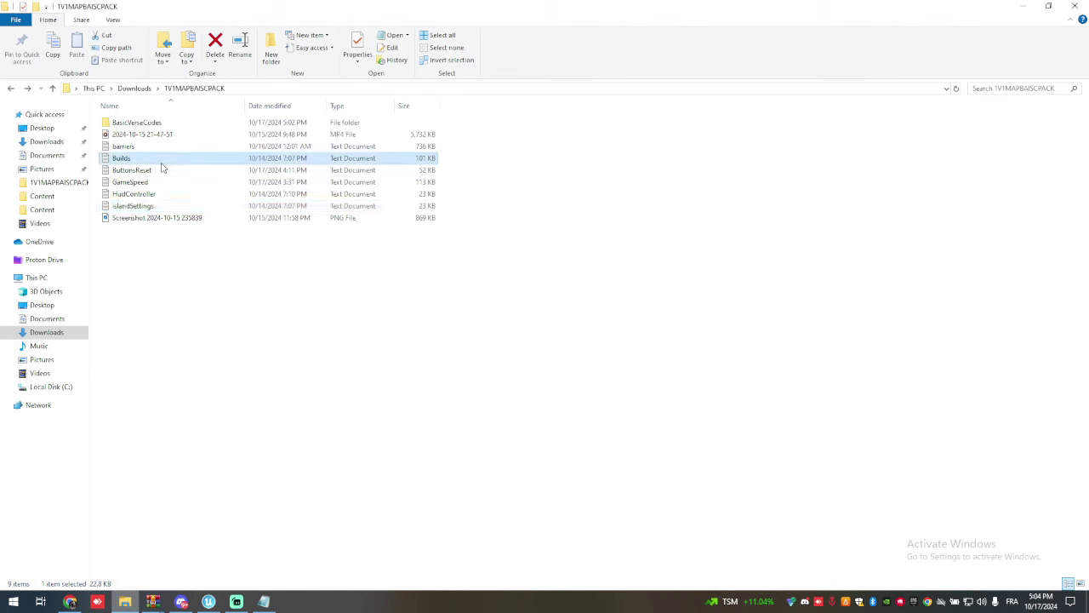
pyautogui.hotkey('ctrl', 'a')
pyautogui.click(208, 601)
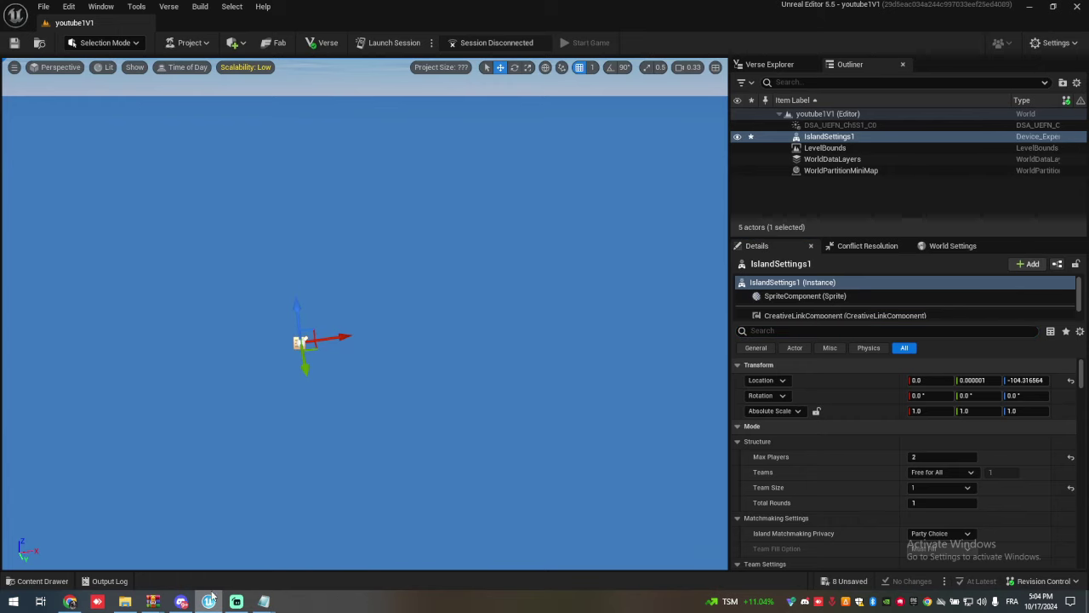
pyautogui.click(270, 341)
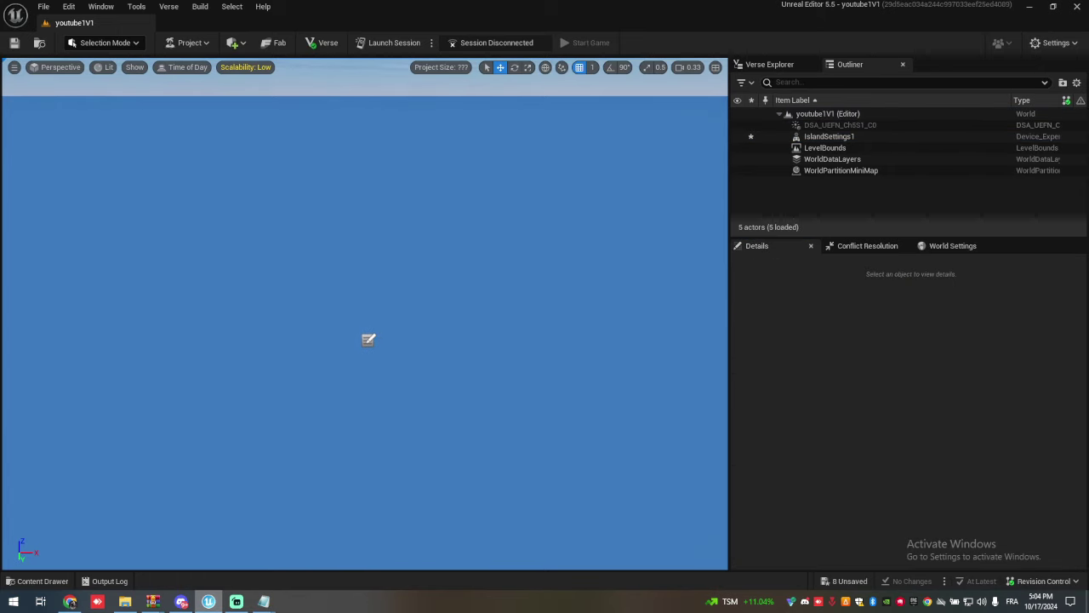
pyautogui.hotkey('ctrl', 'v')
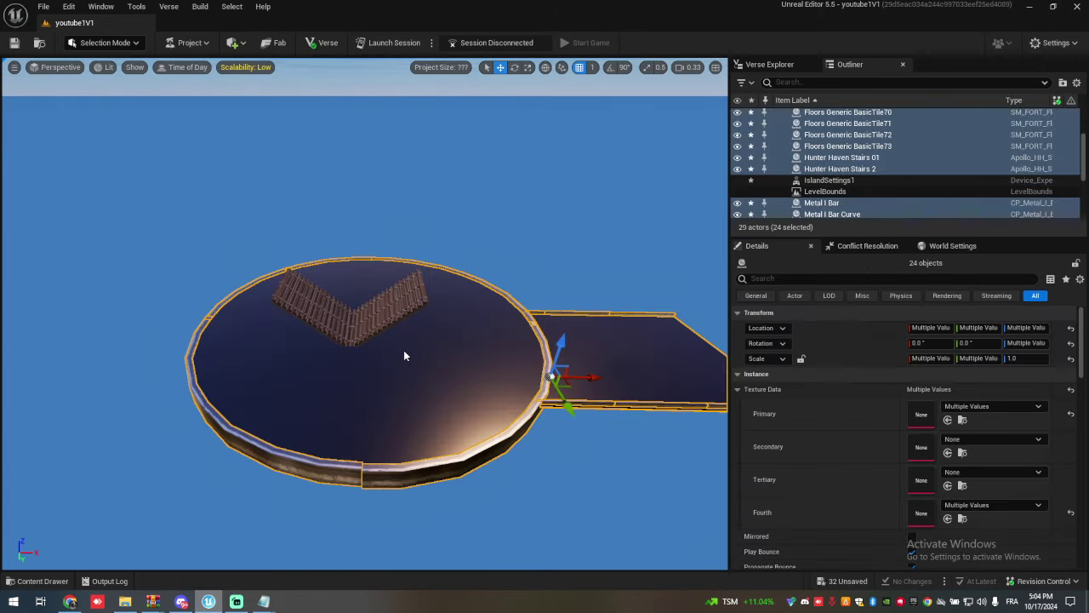
# Examine the pasted round arena, its stairs and the floor tiles of the adjoining platform.
pyautogui.moveTo(386, 360); pyautogui.dragTo(447, 321)
pyautogui.click(521, 315)
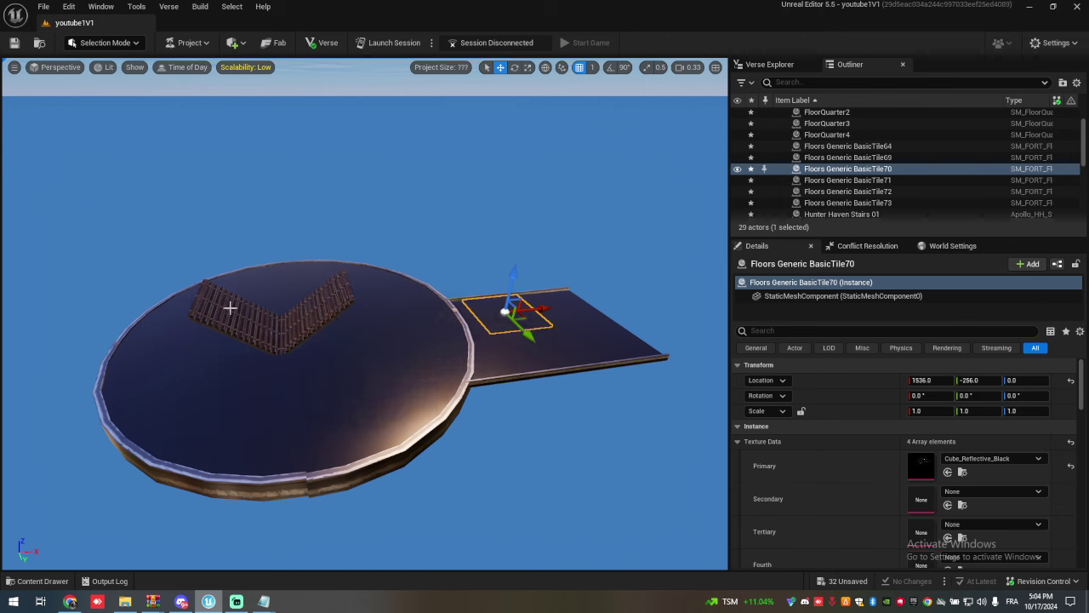
pyautogui.click(568, 299)
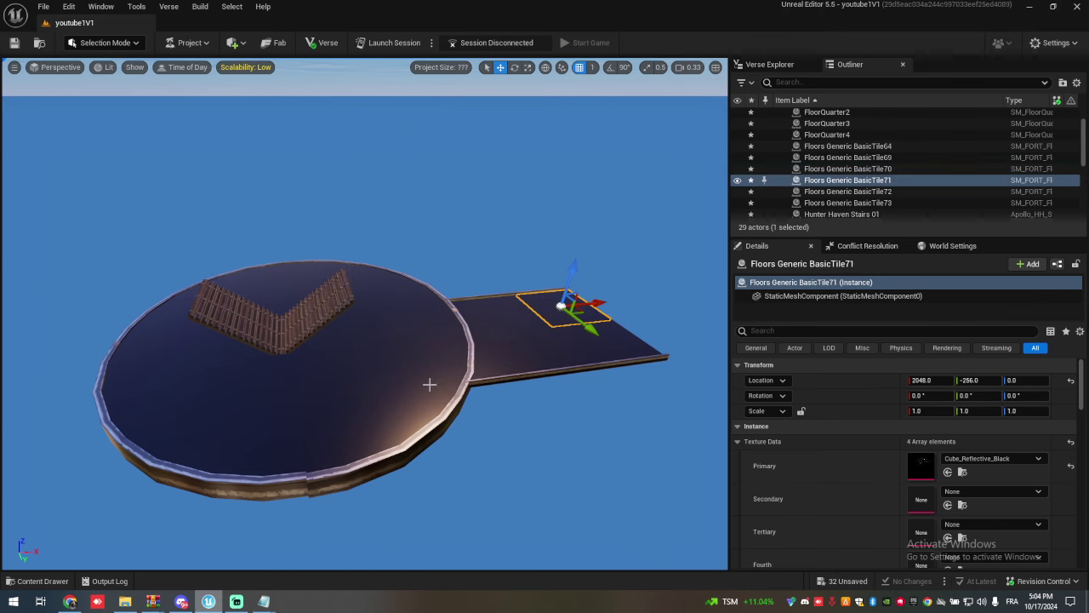
pyautogui.moveTo(239, 386); pyautogui.dragTo(205, 386)
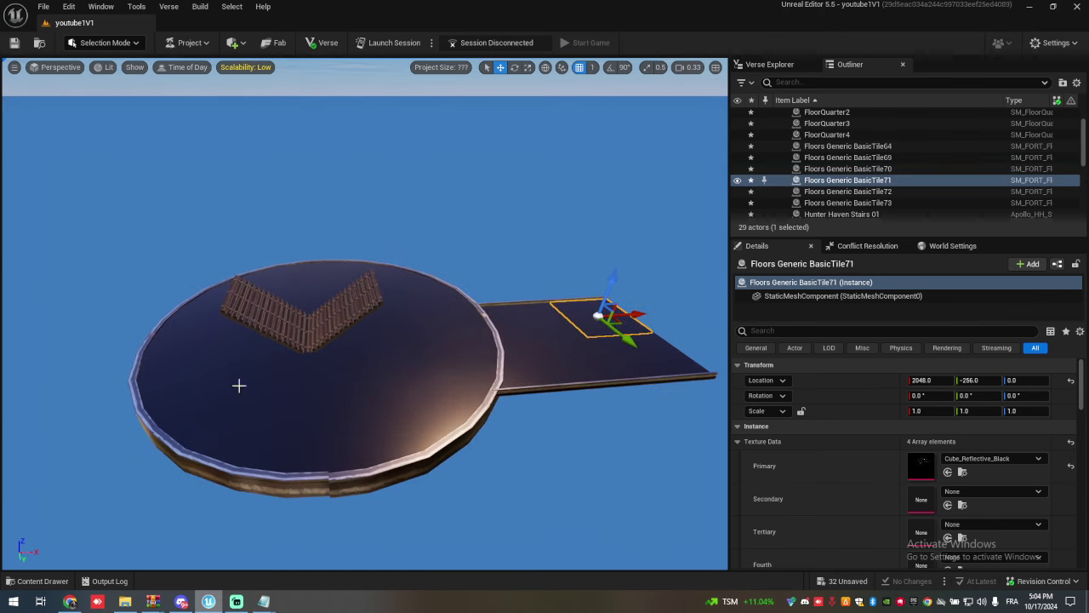
pyautogui.moveTo(614, 316); pyautogui.dragTo(648, 316)
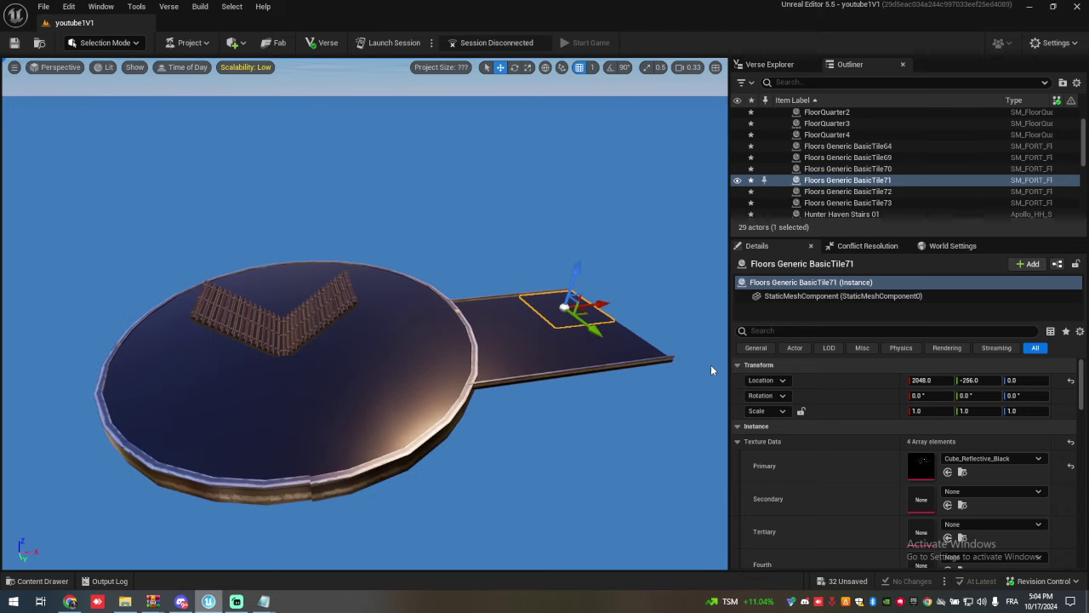
pyautogui.moveTo(615, 262); pyautogui.dragTo(649, 254)
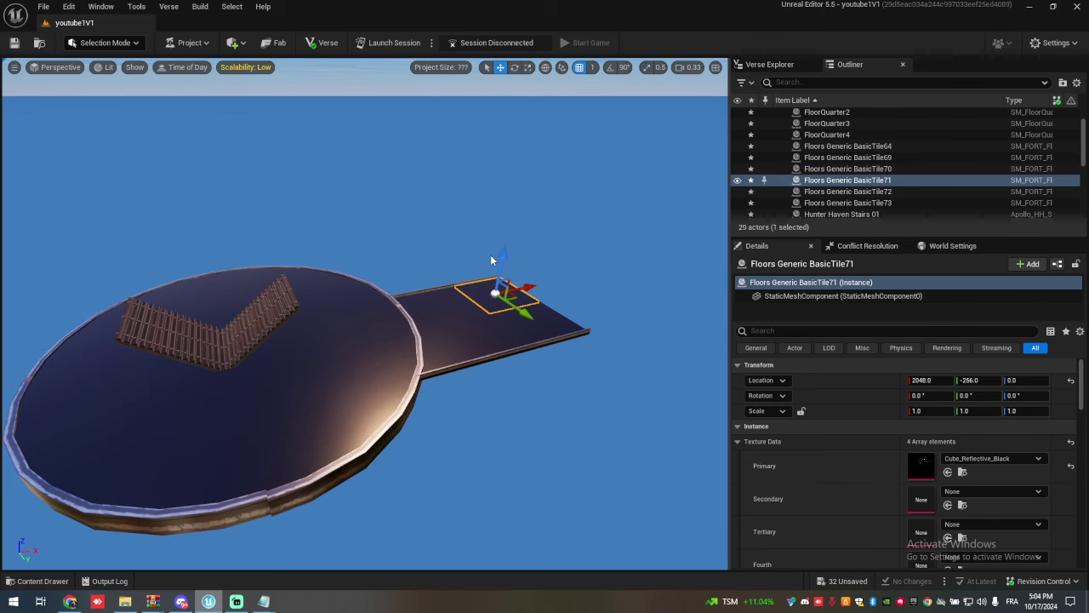
pyautogui.moveTo(434, 358); pyautogui.dragTo(388, 358)
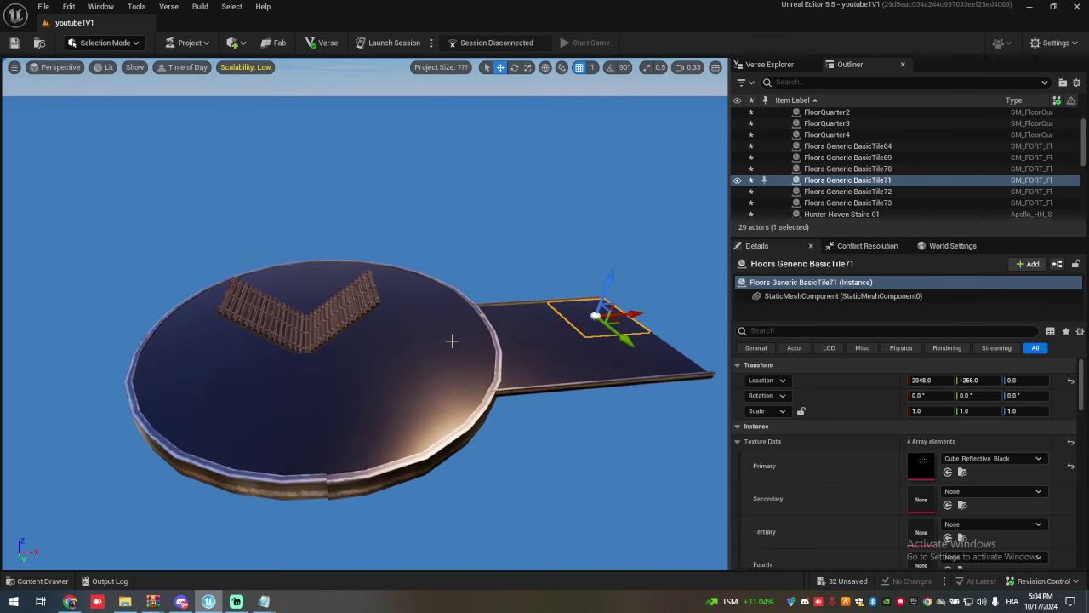
# Copy the contents of the HudController file and paste the HUD Controller device into the level.
pyautogui.click(126, 602)
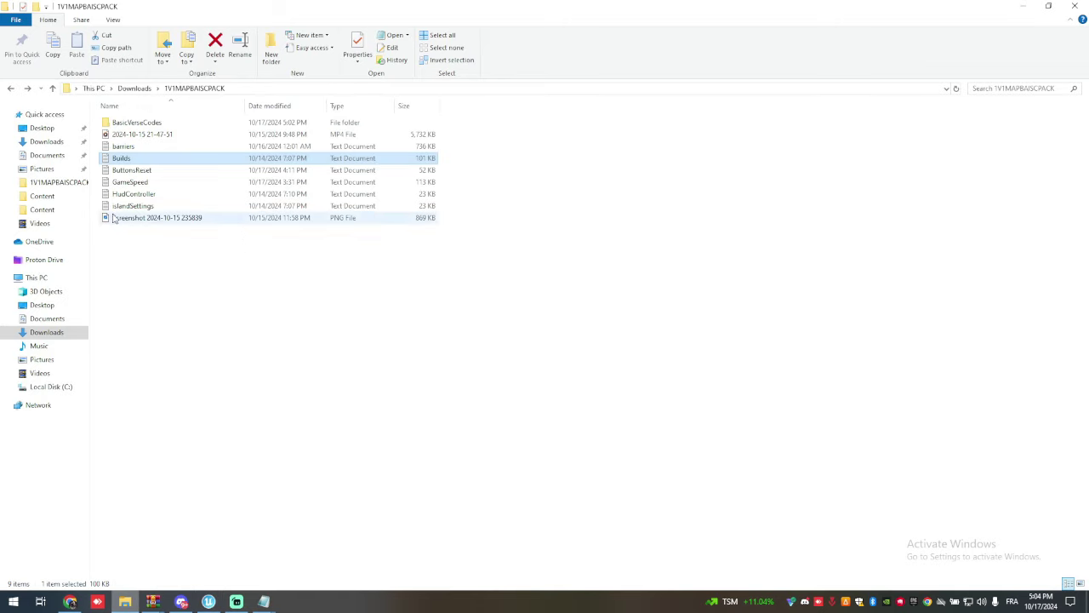
pyautogui.doubleClick(145, 194)
pyautogui.hotkey('ctrl', 'a')
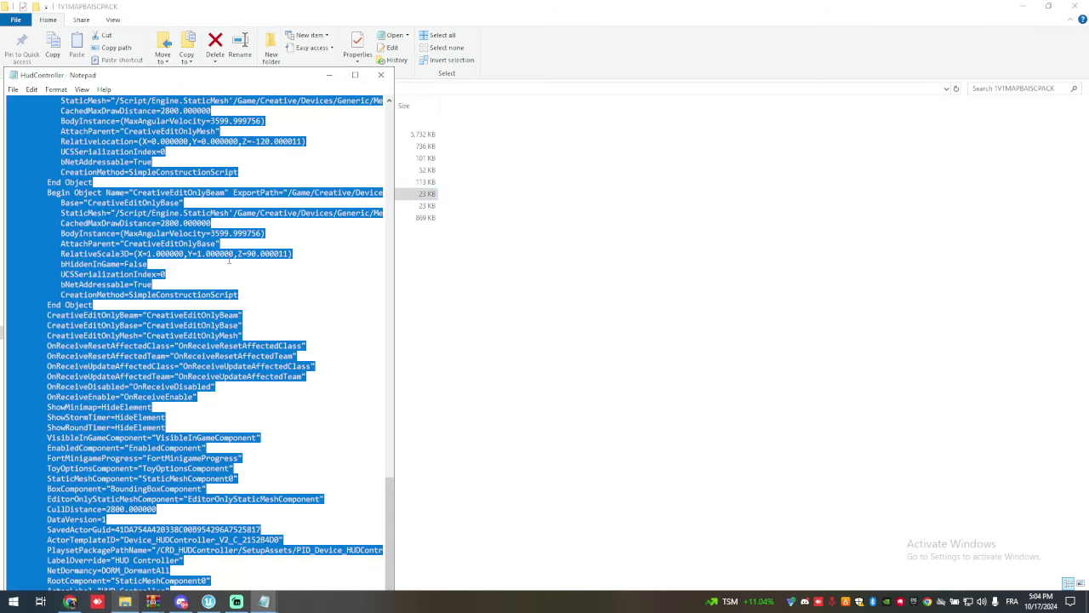
pyautogui.click(209, 602)
pyautogui.moveTo(314, 433); pyautogui.dragTo(246, 382, button='right')
pyautogui.hotkey('ctrl', 'v')
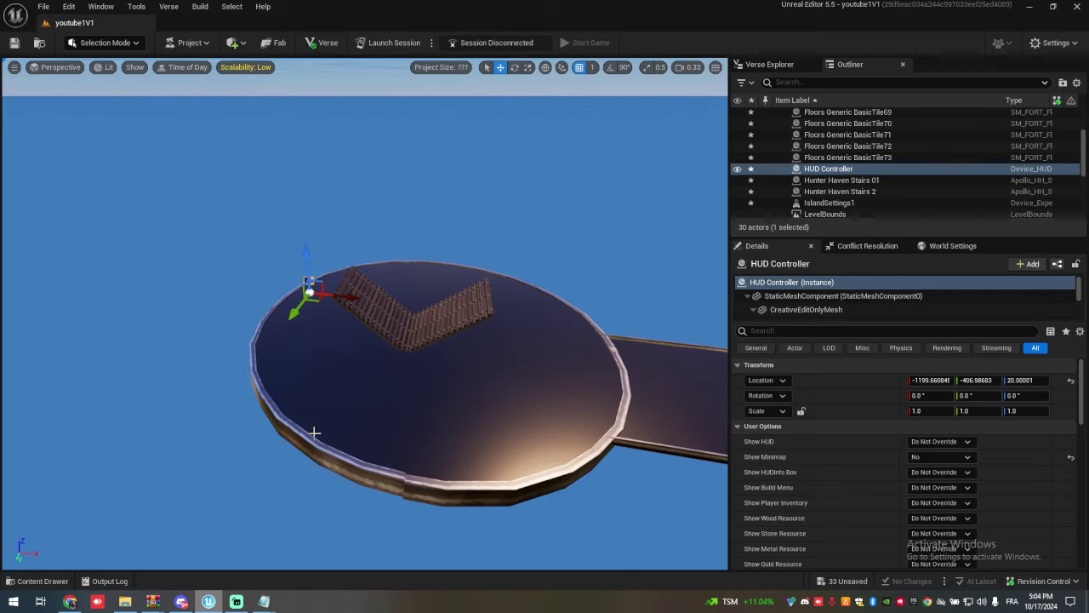
# Copy the contents of the ButtonsReset file and paste the reset button and trigger devices into the level.
pyautogui.click(181, 602)
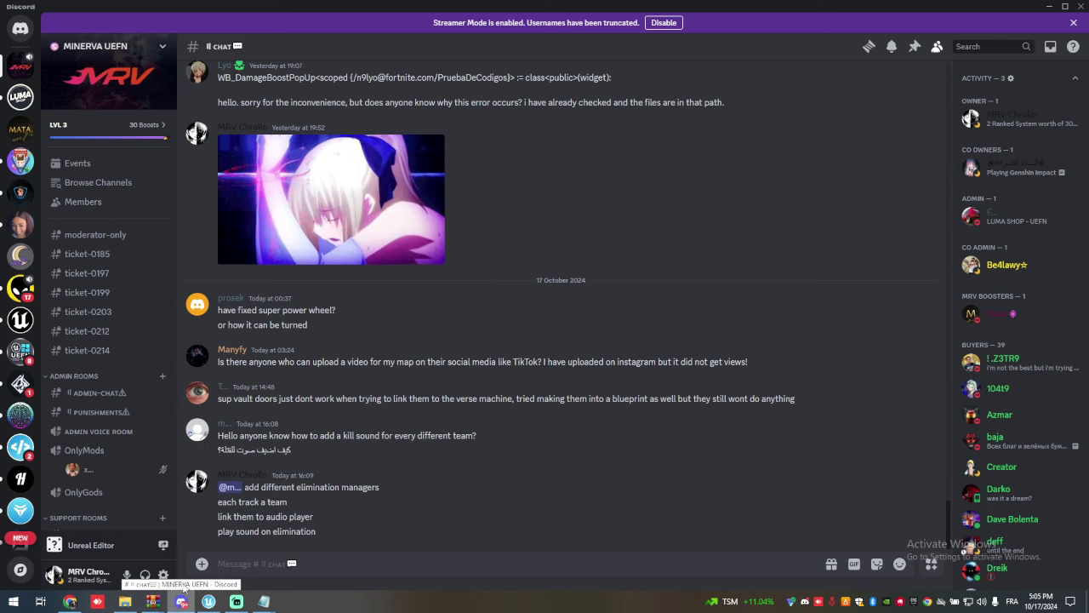
pyautogui.hotkey('alt', 'Tab')
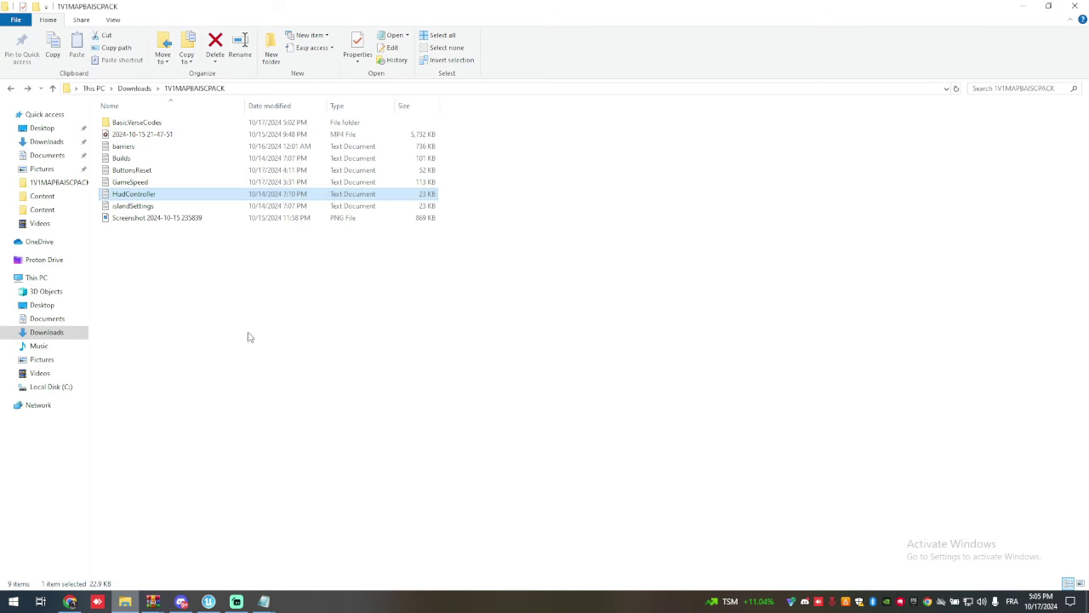
pyautogui.doubleClick(146, 171)
pyautogui.scroll(-10, 161, 234)
pyautogui.hotkey('ctrl', 'a')
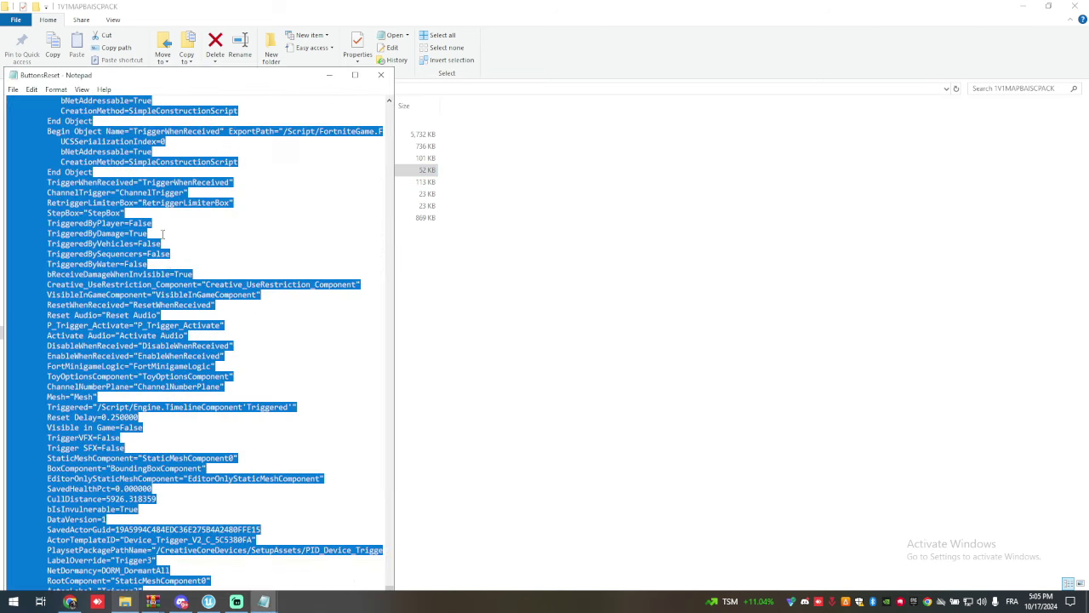
pyautogui.click(209, 601)
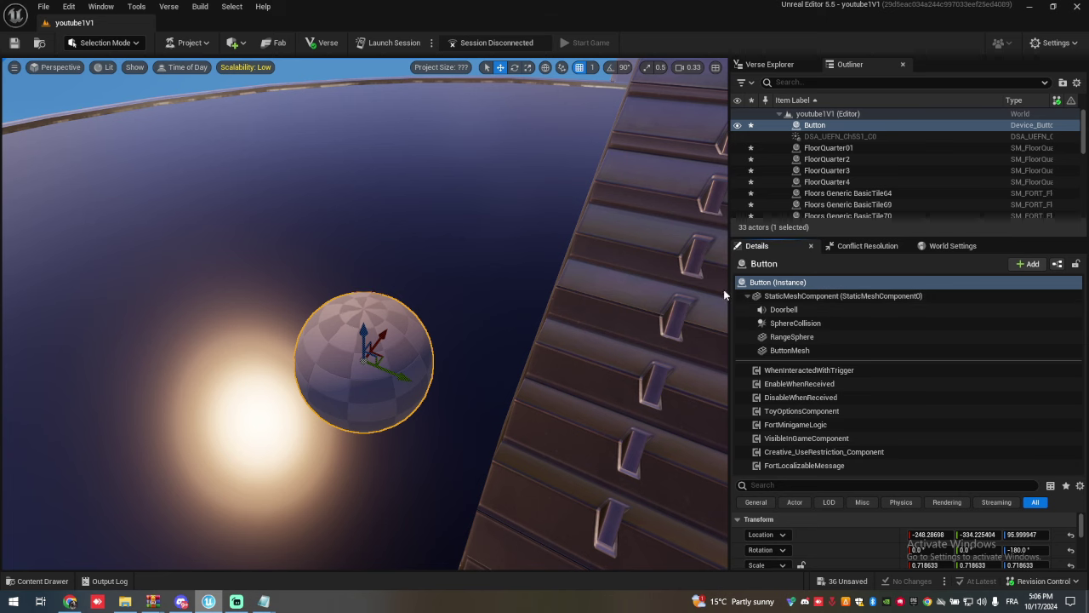
# Move the Button device beside the stairs along X to about -261.
pyautogui.moveTo(382, 335); pyautogui.dragTo(335, 375, button='right')
pyautogui.moveTo(353, 363); pyautogui.dragTo(343, 388)
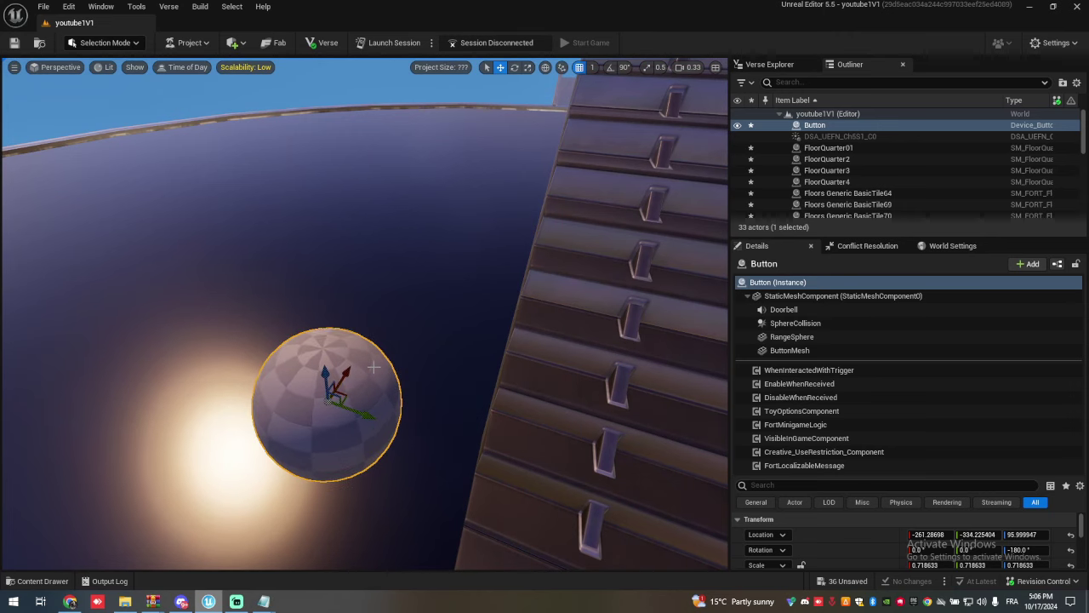
pyautogui.moveTo(343, 388); pyautogui.dragTo(368, 373, button='right')
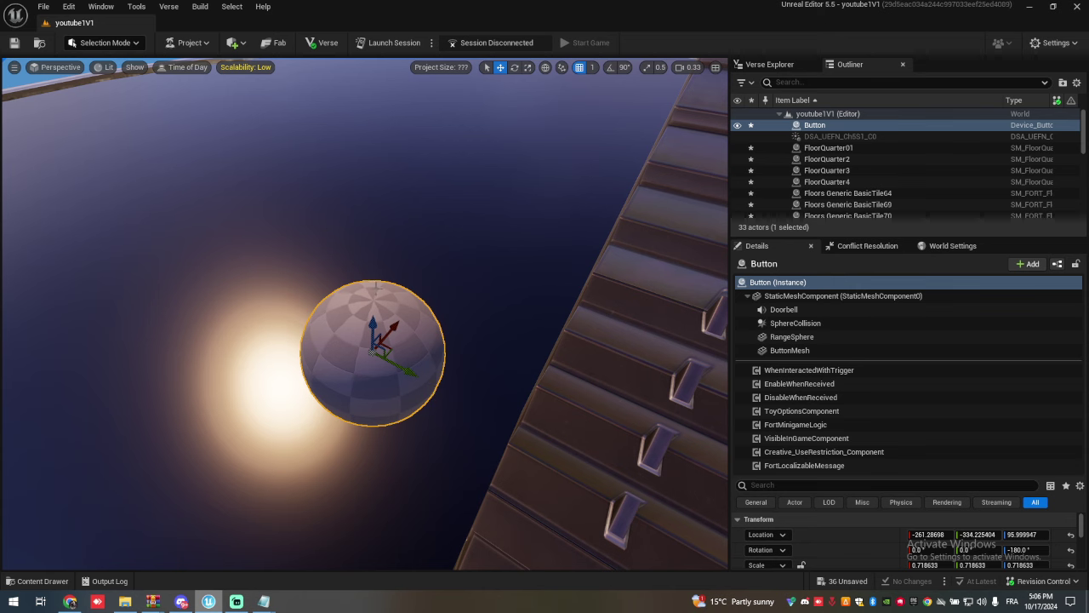
pyautogui.moveTo(377, 287); pyautogui.dragTo(364, 328, button='right')
# Find the Explosive Device among the Fortnite devices and place one between the two stairs in the arena's centre.
pyautogui.moveTo(453, 316); pyautogui.dragTo(647, 264, button='right')
pyautogui.press('s')
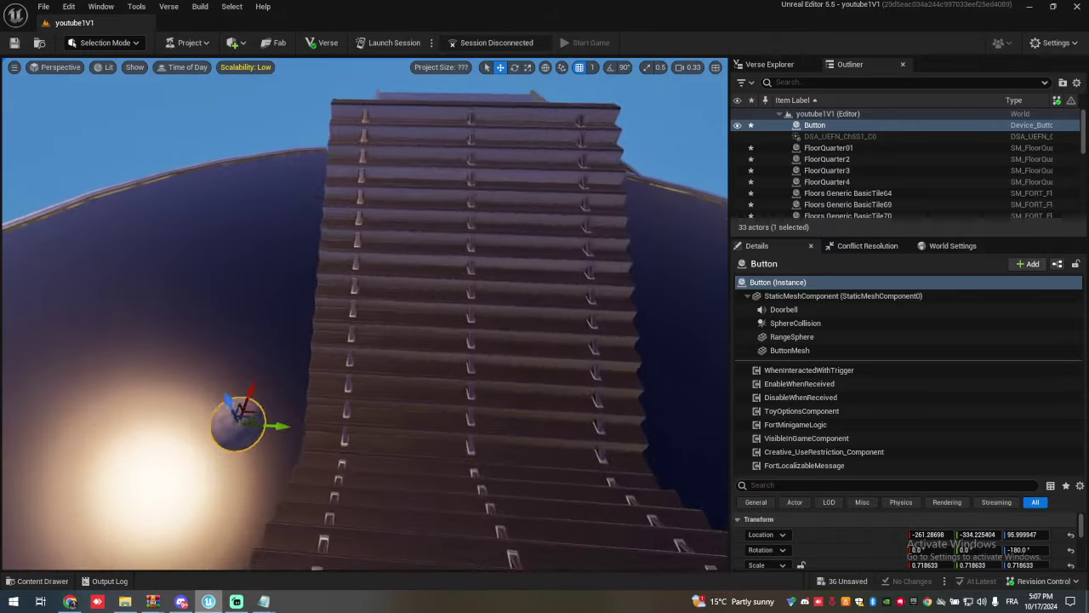
pyautogui.moveTo(338, 415); pyautogui.dragTo(364, 417, button='right')
pyautogui.hotkey('ctrl', 'space')
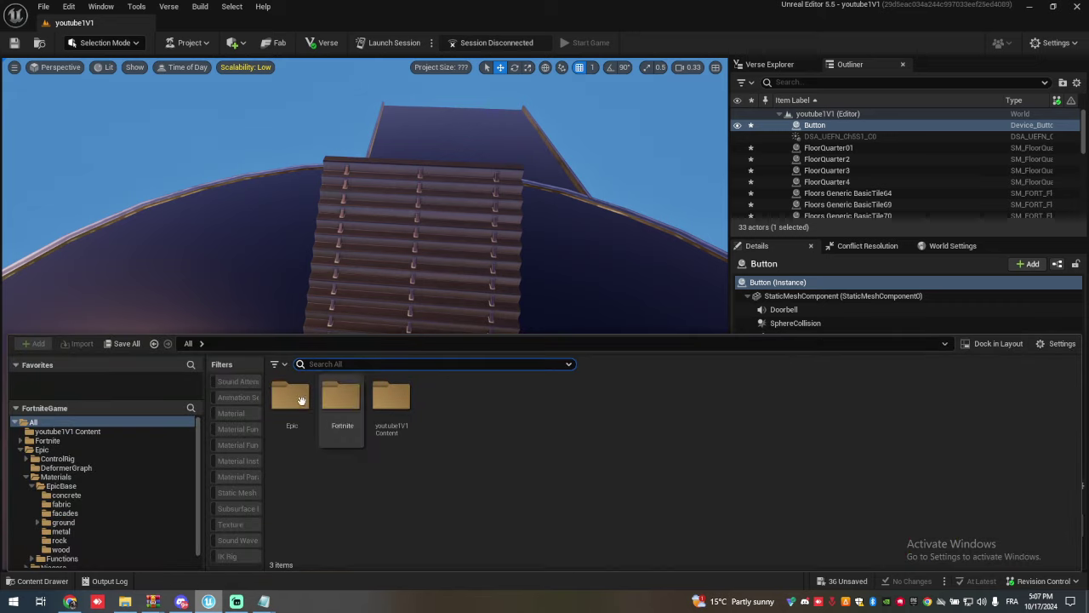
pyautogui.doubleClick(341, 398)
pyautogui.doubleClick(387, 395)
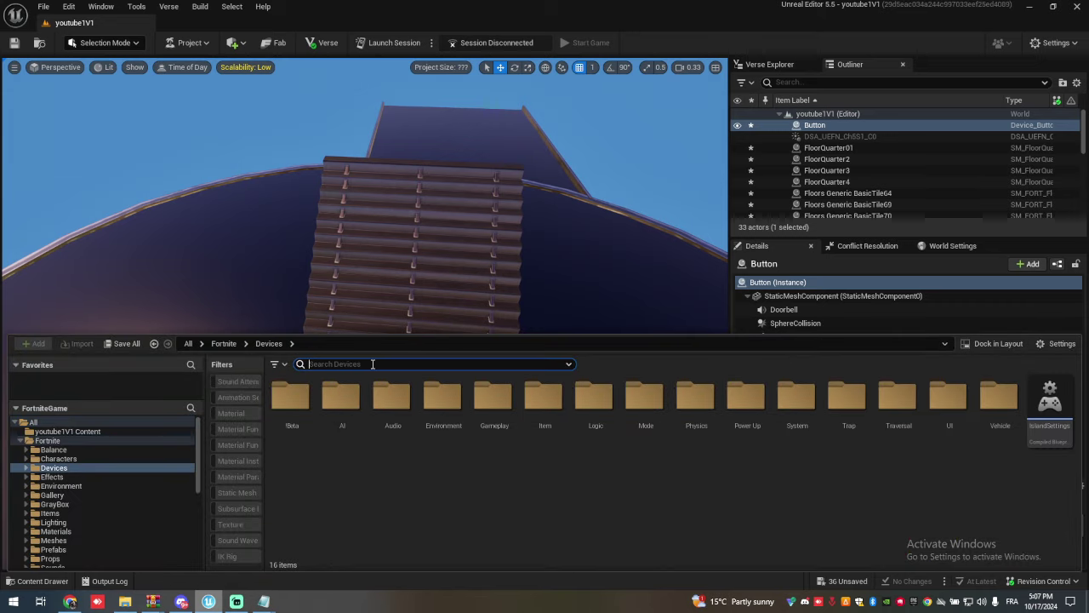
pyautogui.click(372, 363)
pyautogui.write('exolplo')
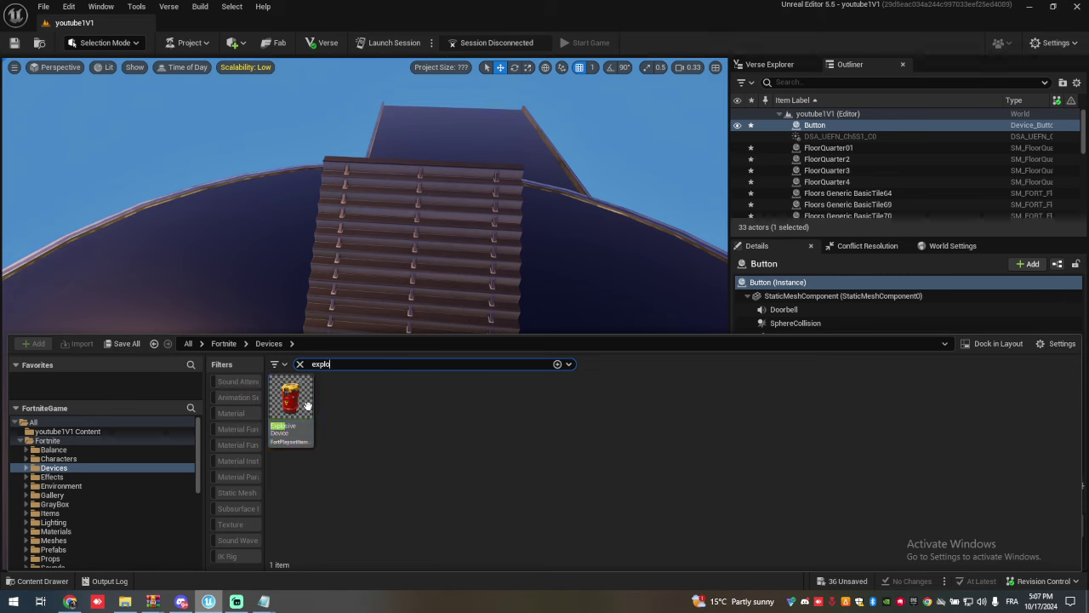
pyautogui.moveTo(291, 407); pyautogui.dragTo(408, 380)
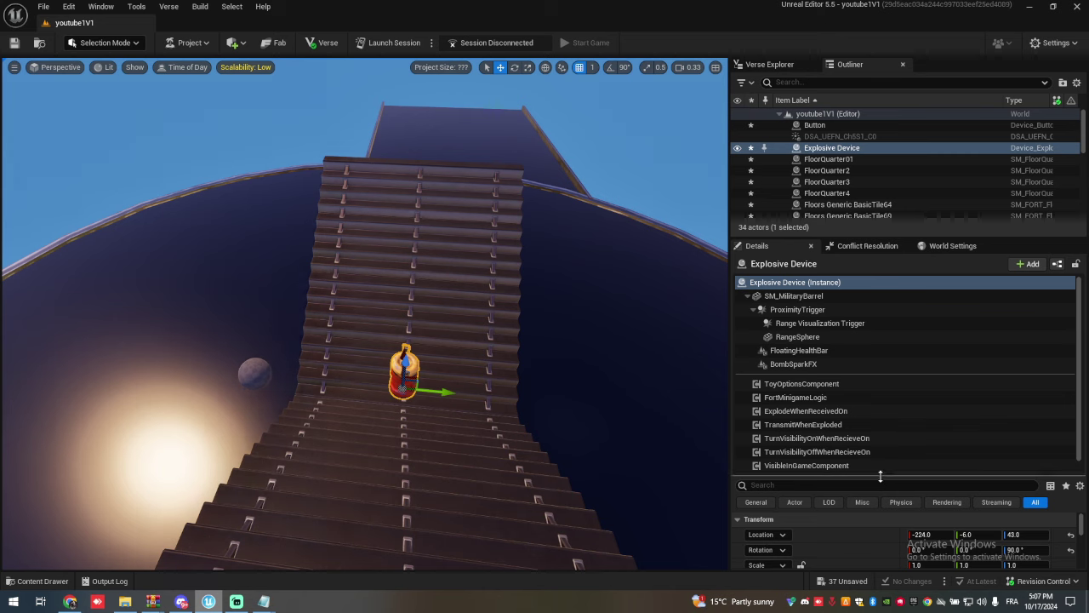
# Turn off Can Be Damaged for the Explosive Device and set its Blast Radius to 5000.
pyautogui.moveTo(880, 477); pyautogui.dragTo(869, 255)
pyautogui.click(916, 410)
pyautogui.press('capslock')
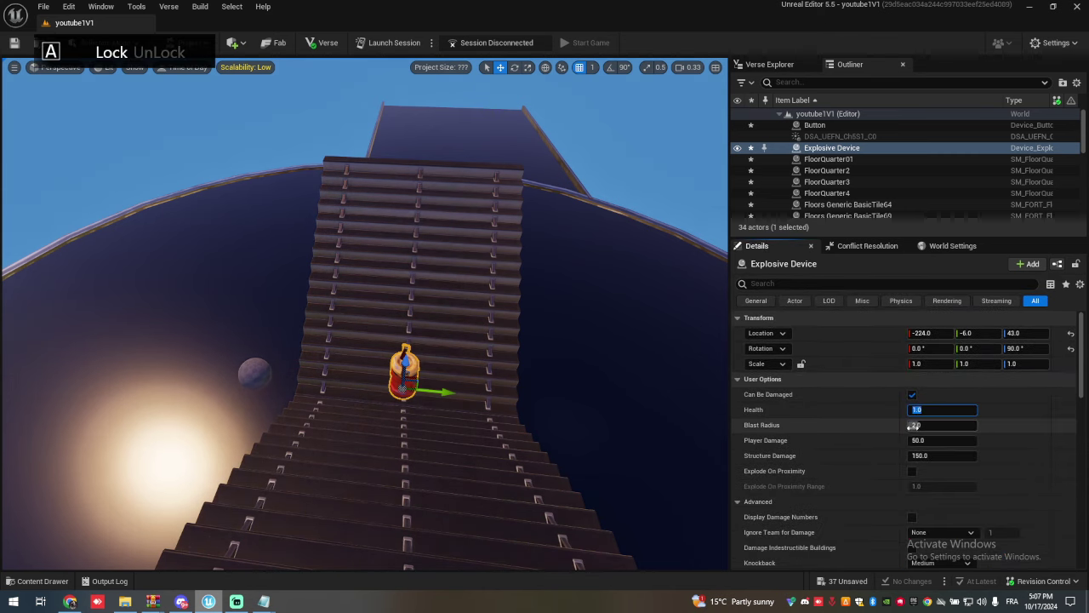
pyautogui.press('capslock')
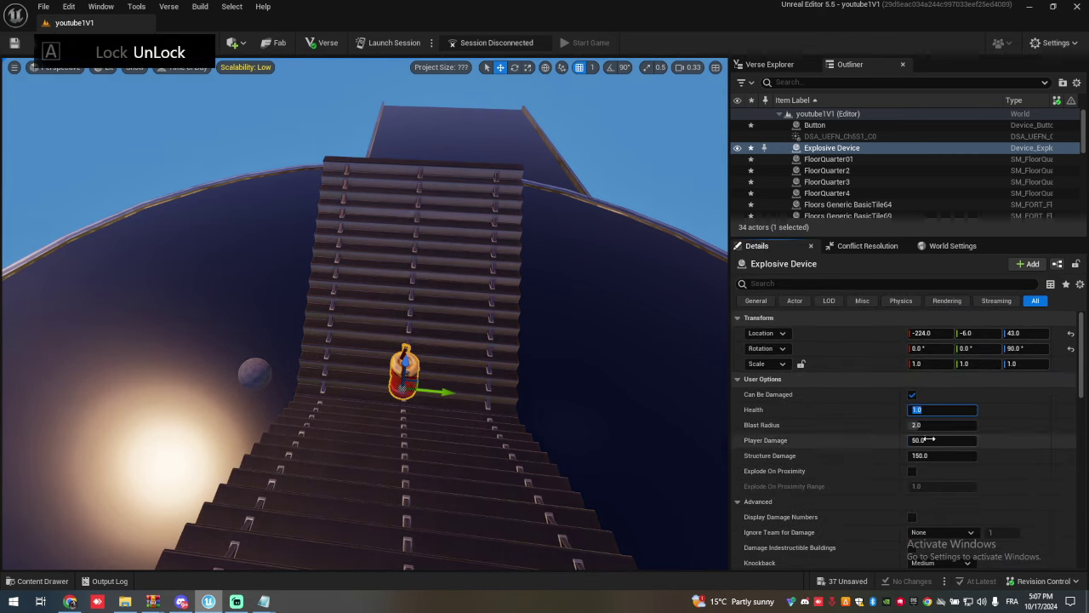
pyautogui.click(912, 395)
pyautogui.click(919, 425)
pyautogui.press('capslock')
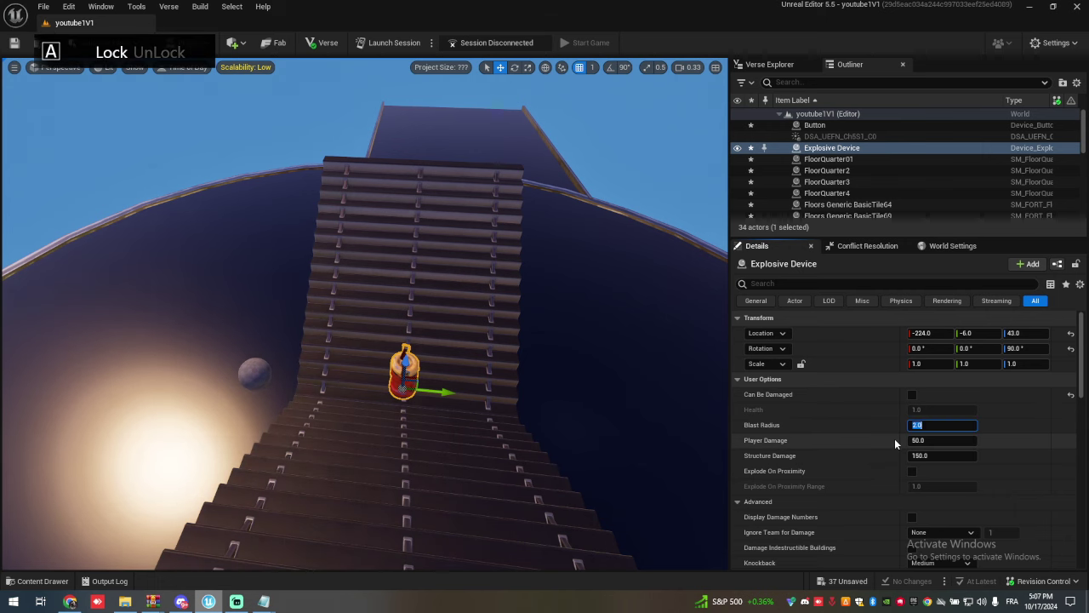
pyautogui.press('capslock')
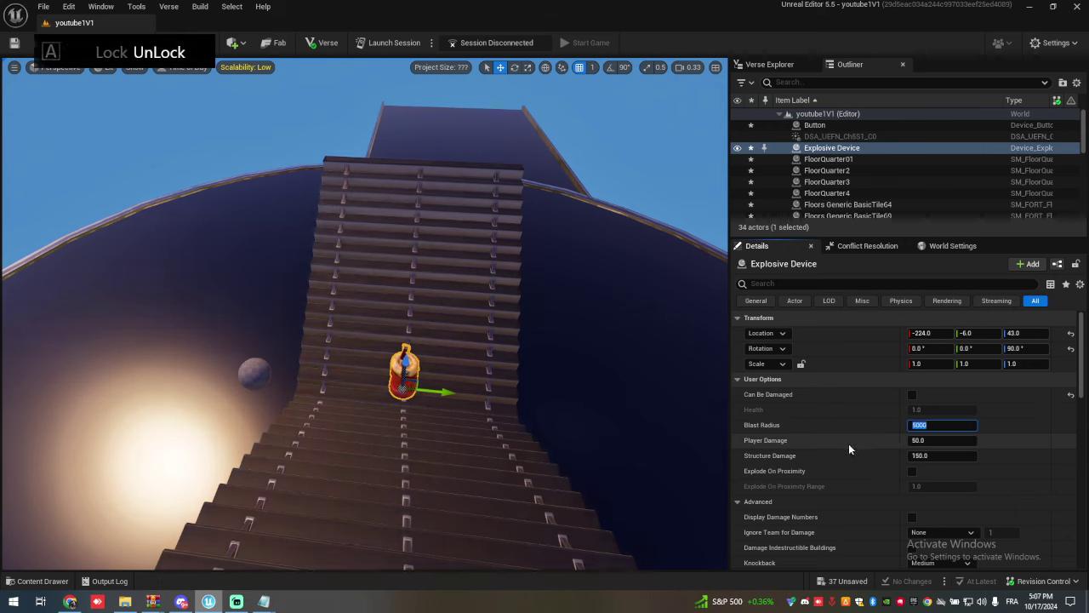
# Set the Explosive Device's Blast Radius to 5000, Player Damage to 0 and Structure Damage to 5000.
pyautogui.rightClick(850, 427)
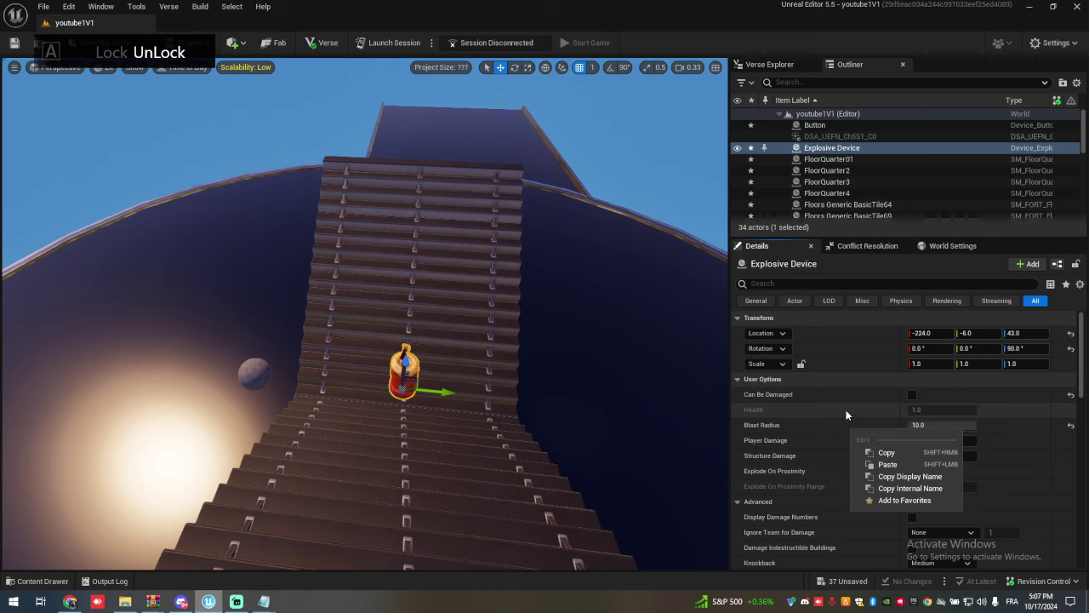
pyautogui.click(893, 463)
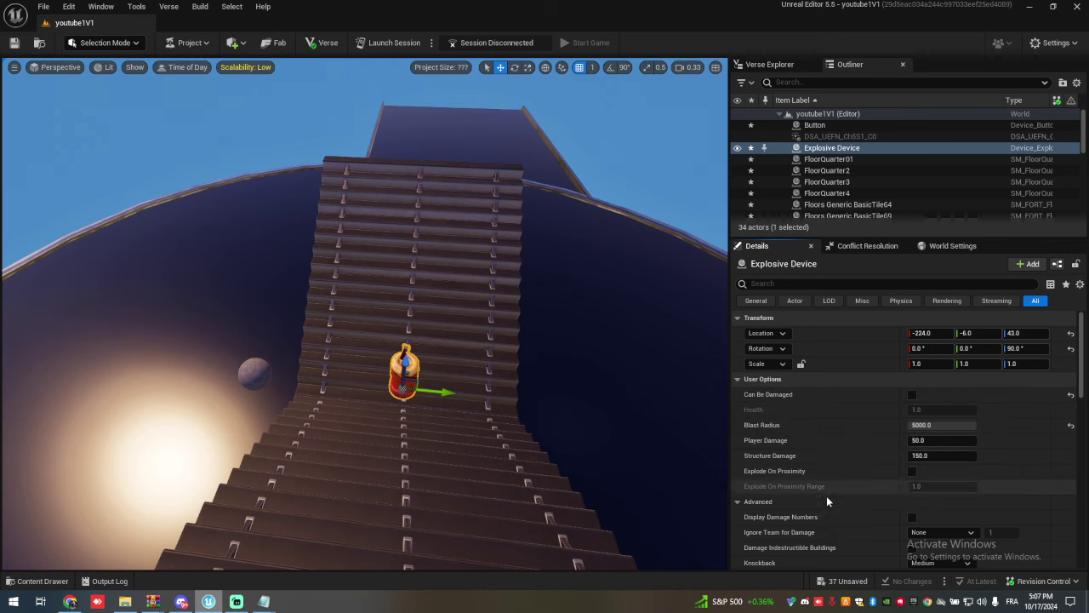
pyautogui.press('capslock')
pyautogui.write('0')
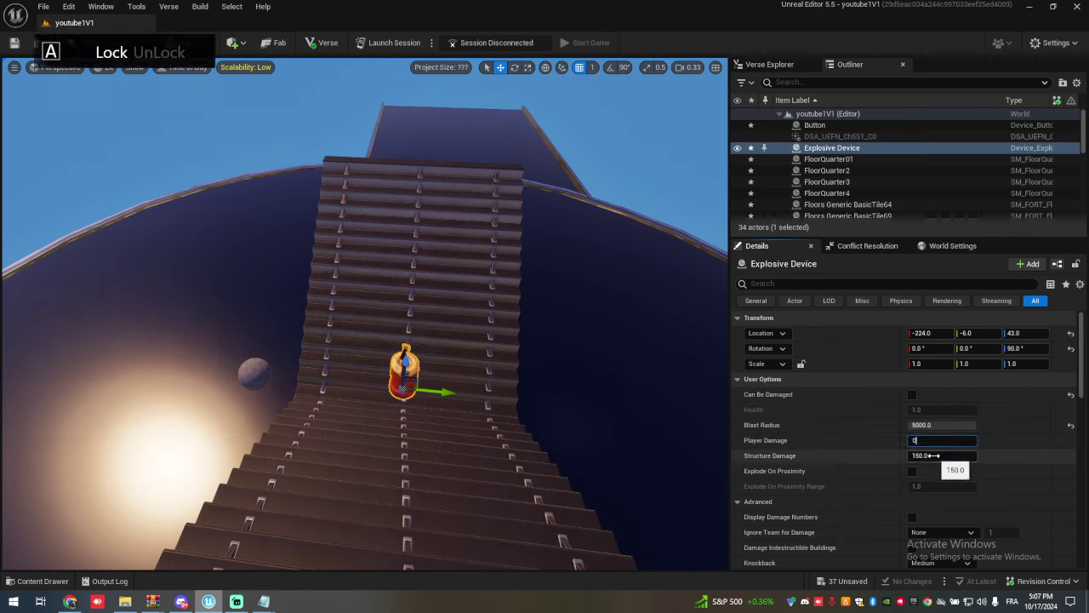
pyautogui.click(934, 457)
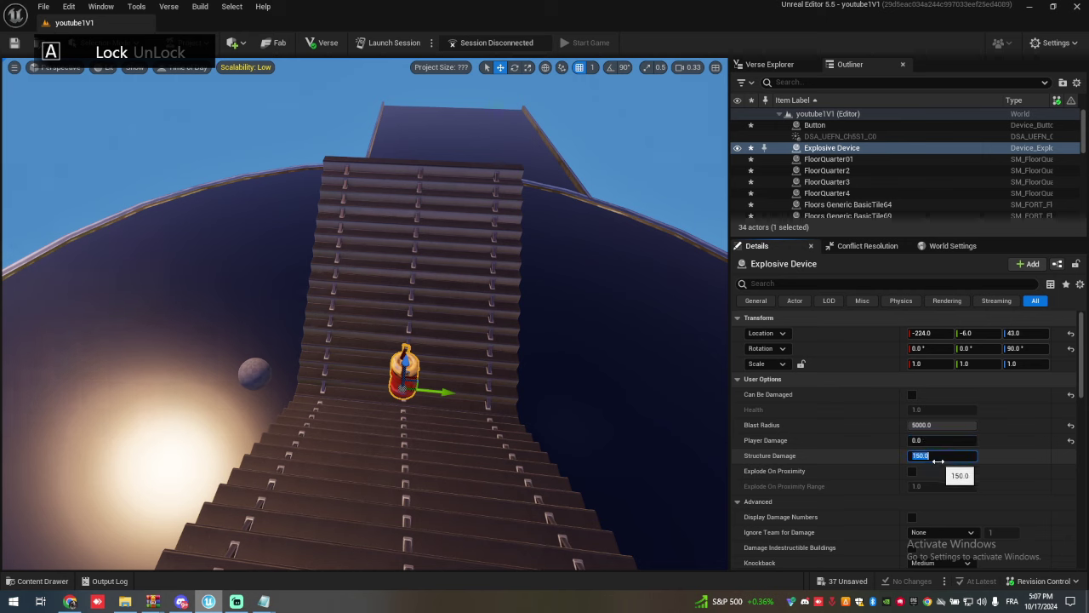
pyautogui.press('Return')
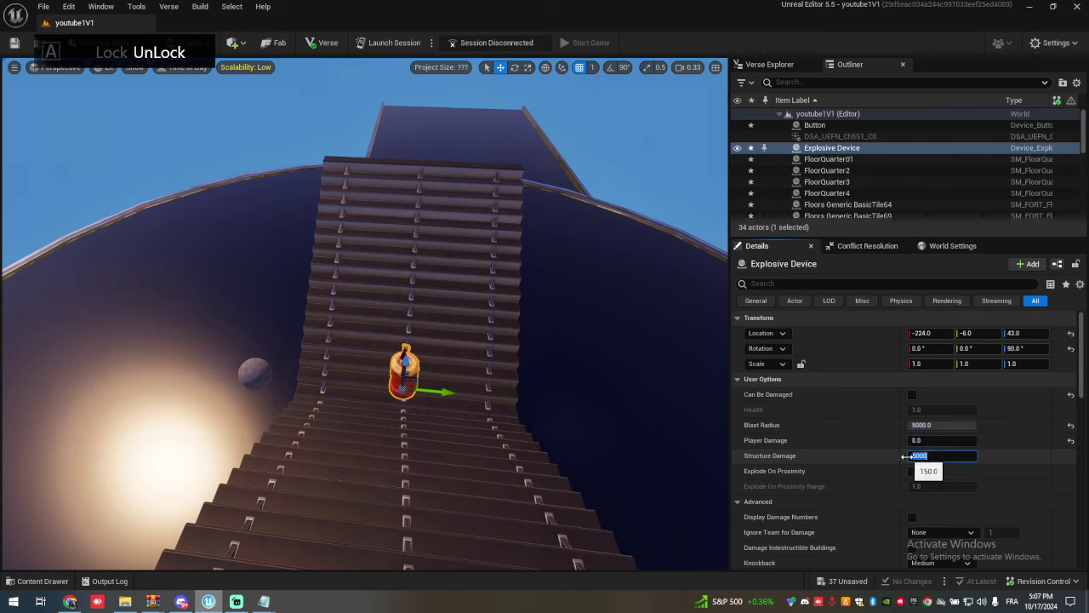
pyautogui.rightClick(901, 456)
pyautogui.click(934, 494)
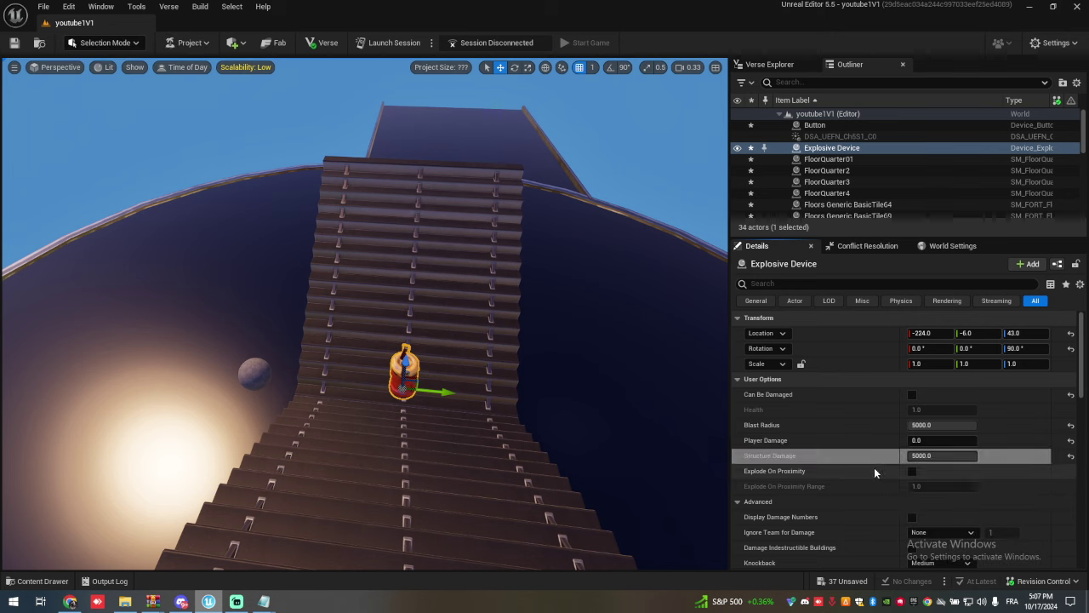
# Set the Explosive Device's Knockback to None and turn off Play Audio / VFX.
pyautogui.scroll(-1, 889, 475)
pyautogui.scroll(-5, 803, 456)
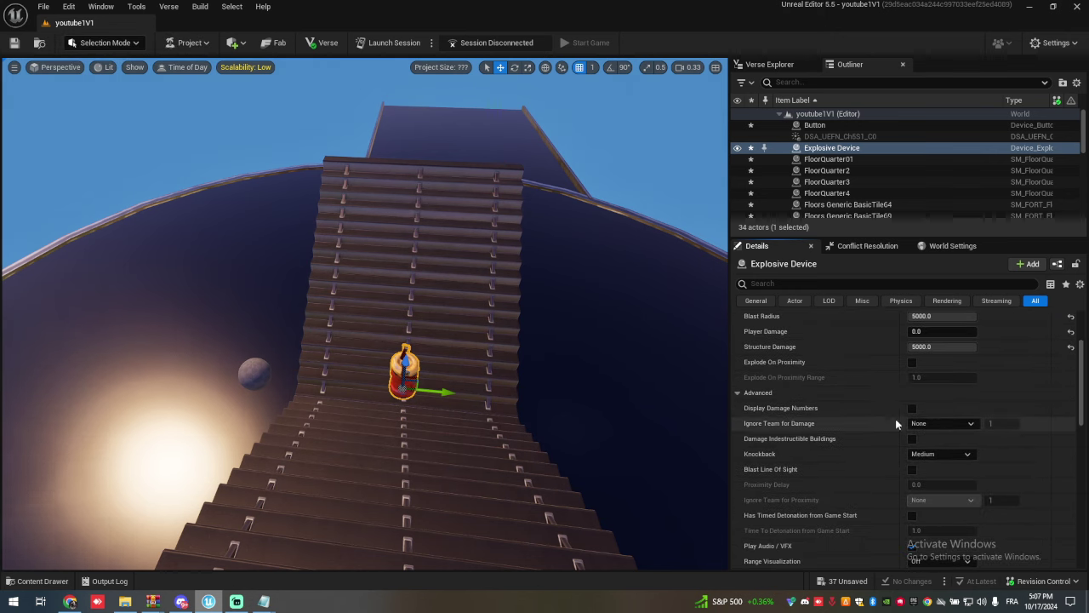
pyautogui.scroll(-1, 936, 441)
pyautogui.click(933, 438)
pyautogui.click(931, 447)
pyautogui.scroll(-3, 904, 440)
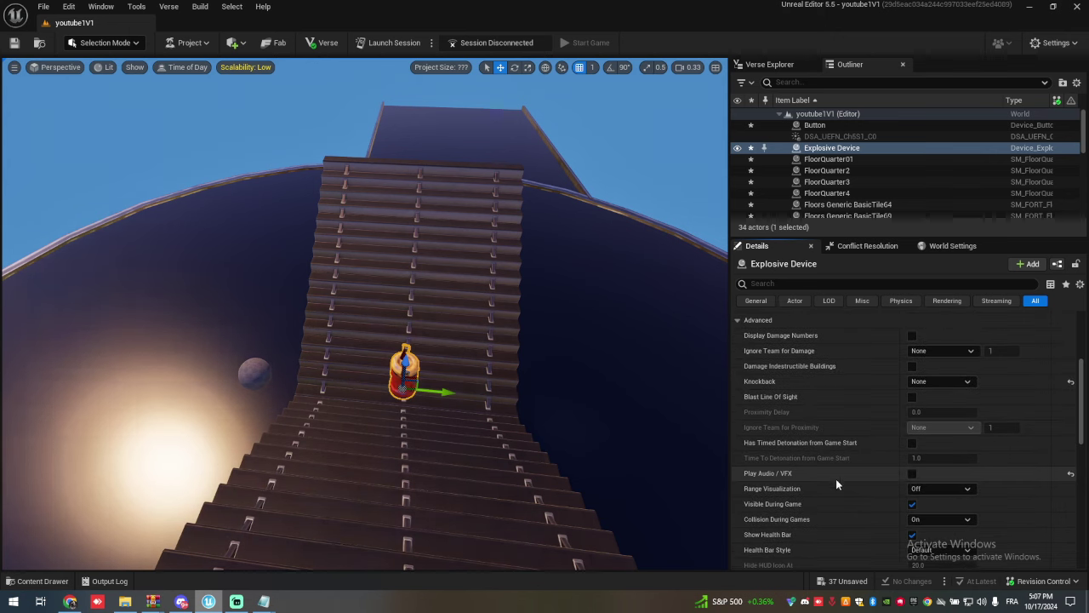
# Set the Explosive Device's Collision During Games to Off and turn off Show Health Bar.
pyautogui.scroll(-2, 924, 488)
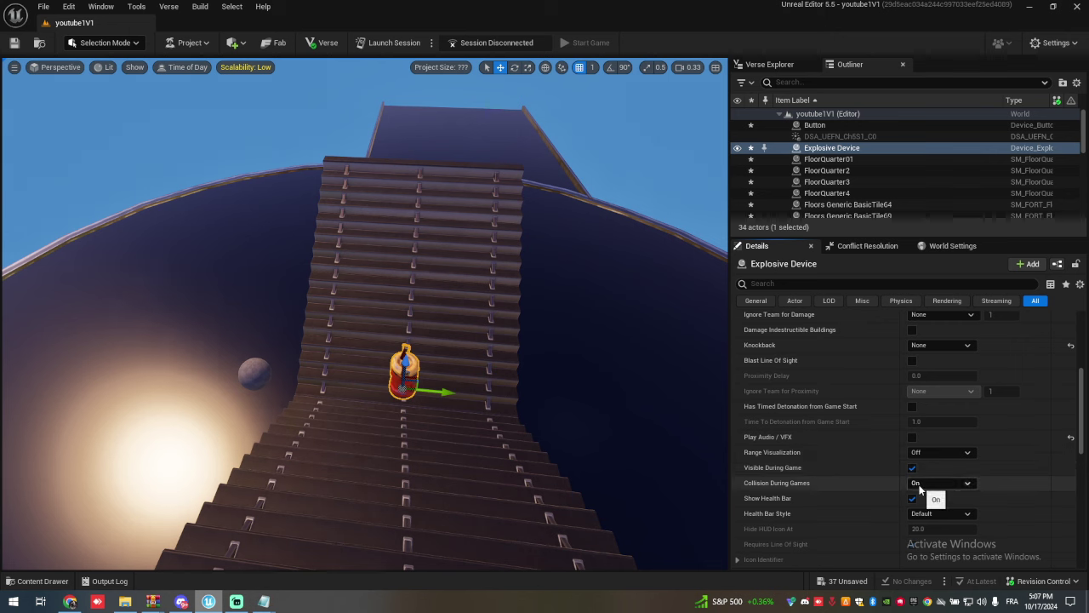
pyautogui.click(919, 482)
pyautogui.click(923, 496)
pyautogui.scroll(-2, 894, 472)
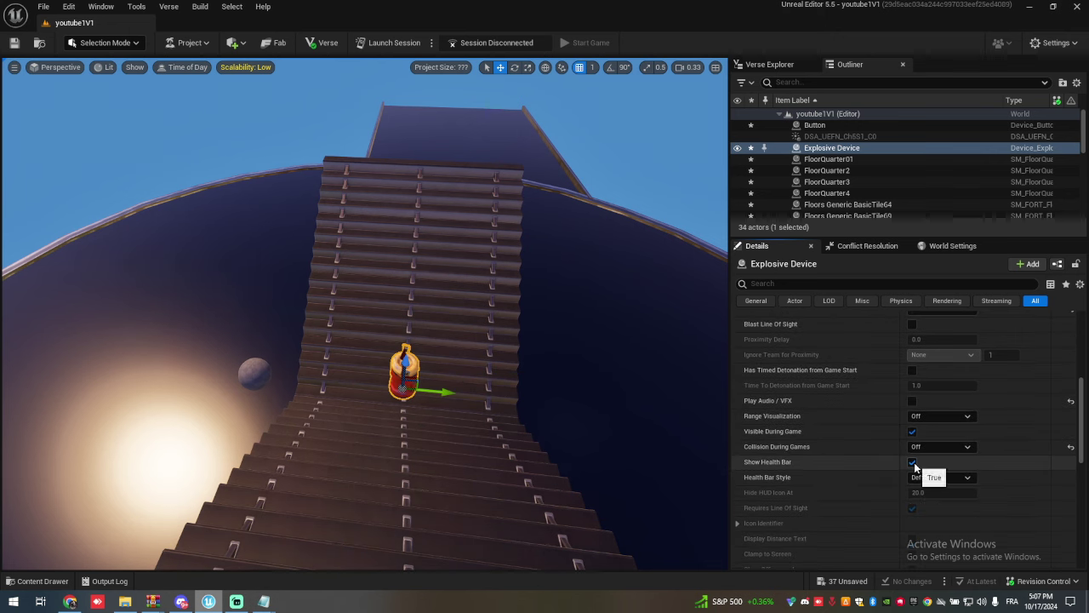
pyautogui.click(912, 462)
pyautogui.scroll(-2, 889, 392)
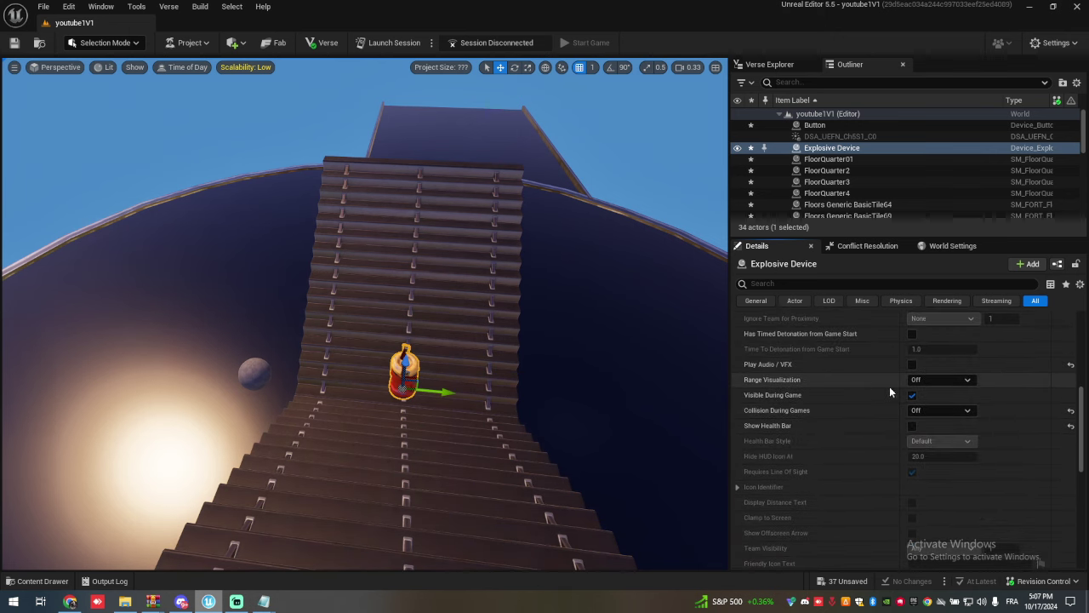
# Add one entry each to the Explosive Device's Explode and Reset functions, and bind Explode to the Button's On Interact event.
pyautogui.scroll(-12, 889, 392)
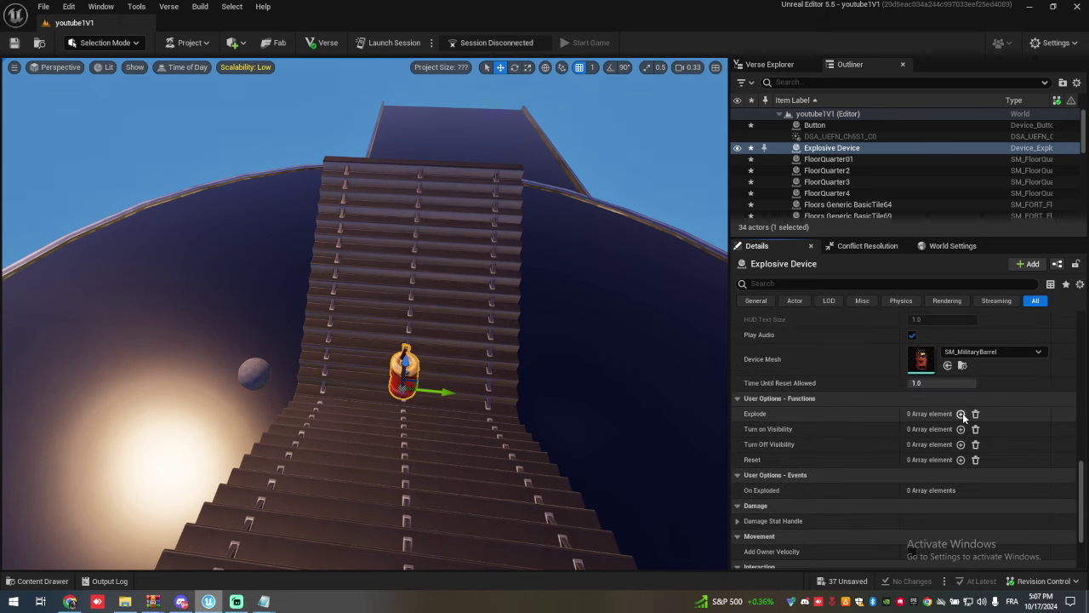
pyautogui.click(962, 414)
pyautogui.click(960, 486)
pyautogui.click(943, 429)
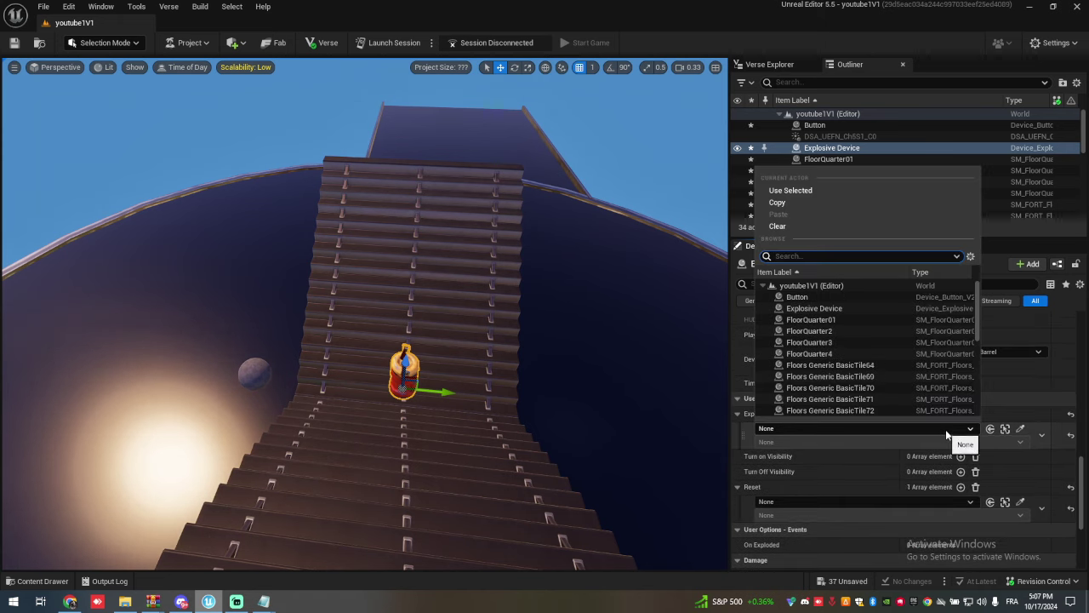
pyautogui.write('but')
pyautogui.click(804, 296)
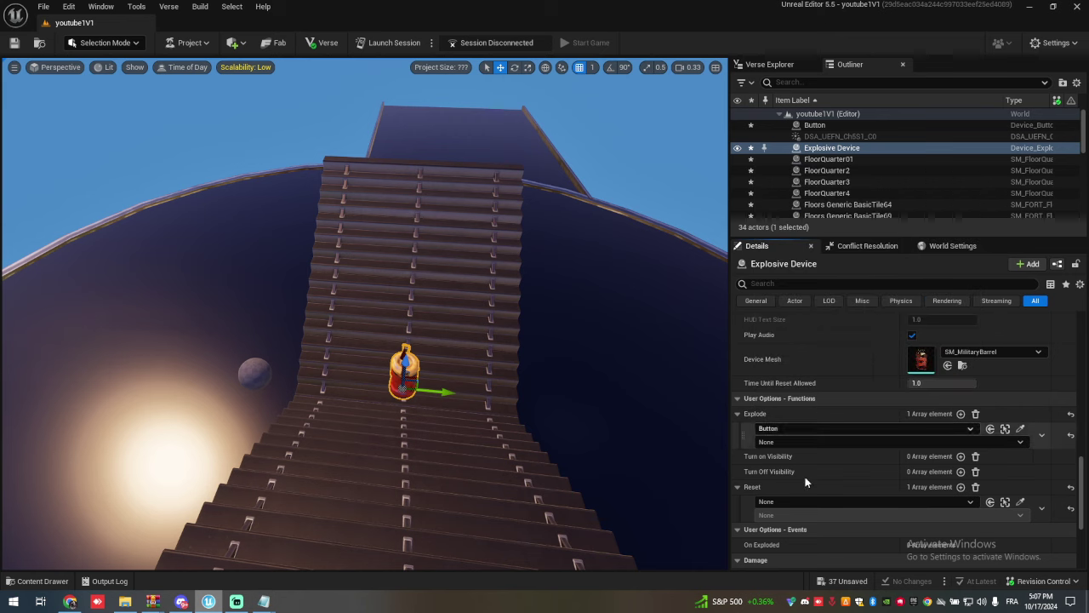
pyautogui.click(796, 431)
pyautogui.click(796, 441)
pyautogui.click(791, 463)
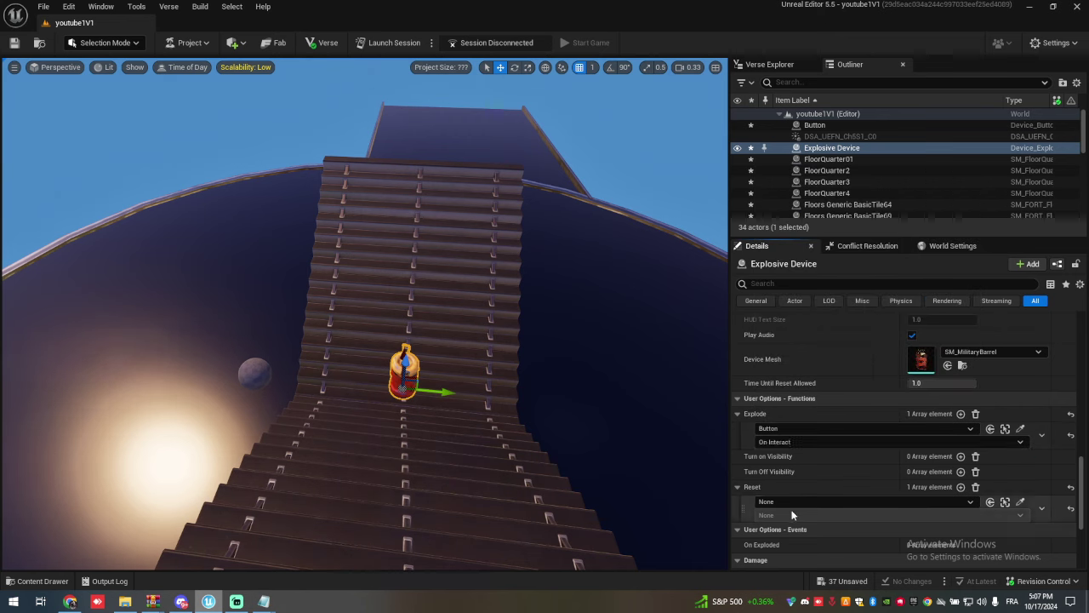
# Bind the Explosive Device's Reset function to the Button's On Interact event.
pyautogui.click(793, 502)
pyautogui.write('but')
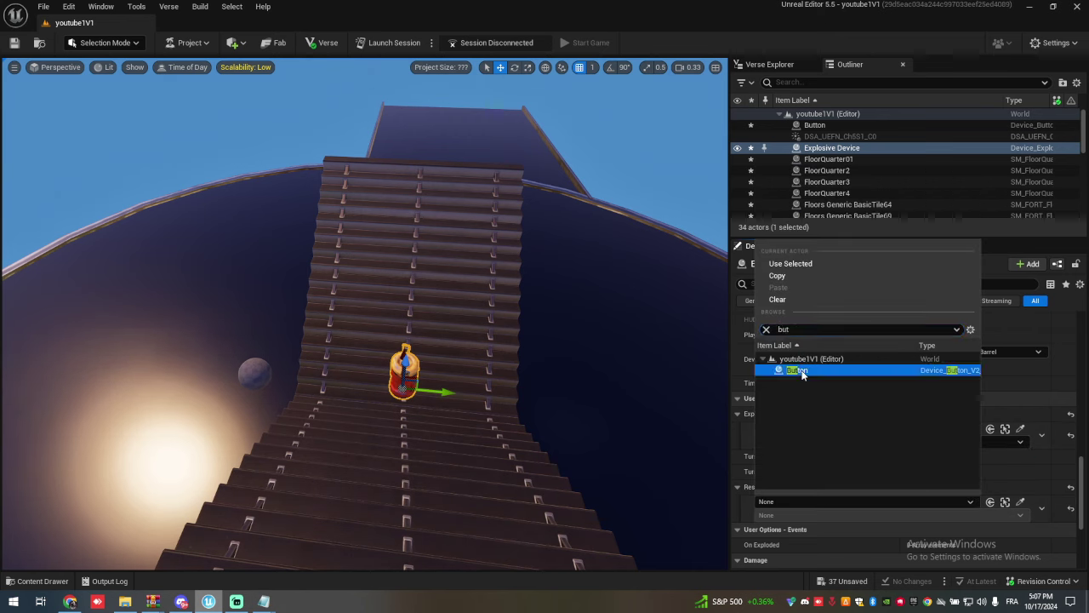
pyautogui.click(802, 372)
pyautogui.click(779, 515)
pyautogui.click(785, 535)
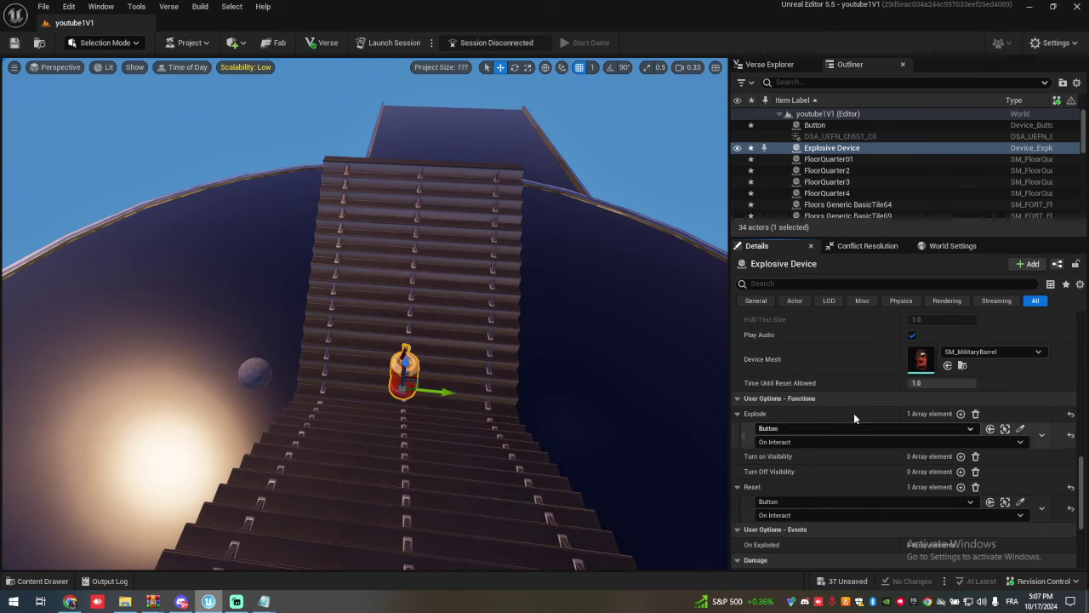
# Add a second entry to both the Explode and Reset functions, and bind the new Explode entry to Trigger3's On Triggered event.
pyautogui.click(961, 413)
pyautogui.click(963, 514)
pyautogui.click(819, 455)
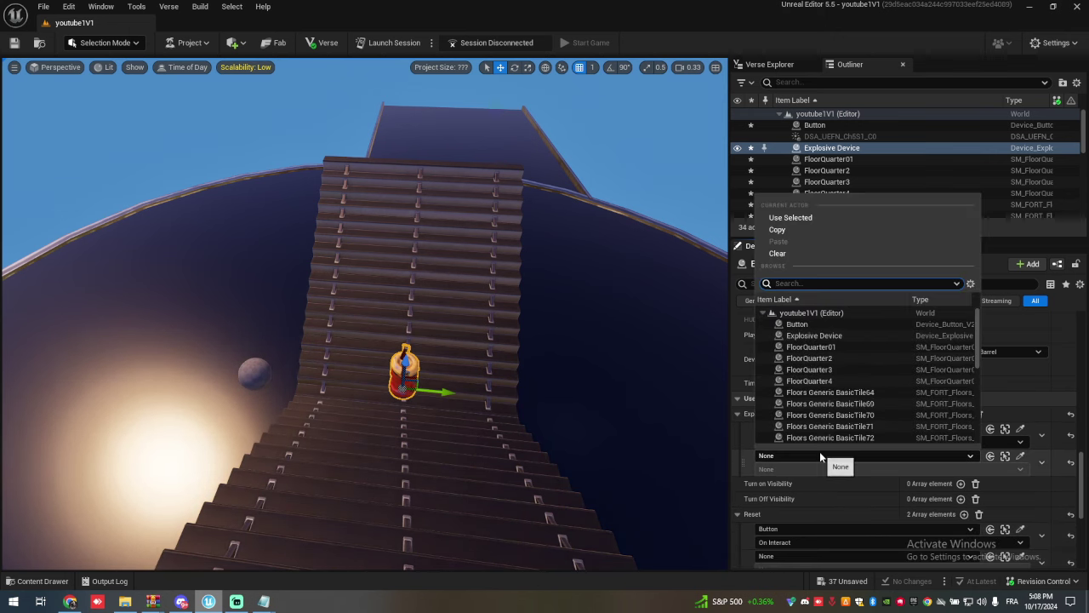
pyautogui.write('trigg')
pyautogui.click(825, 328)
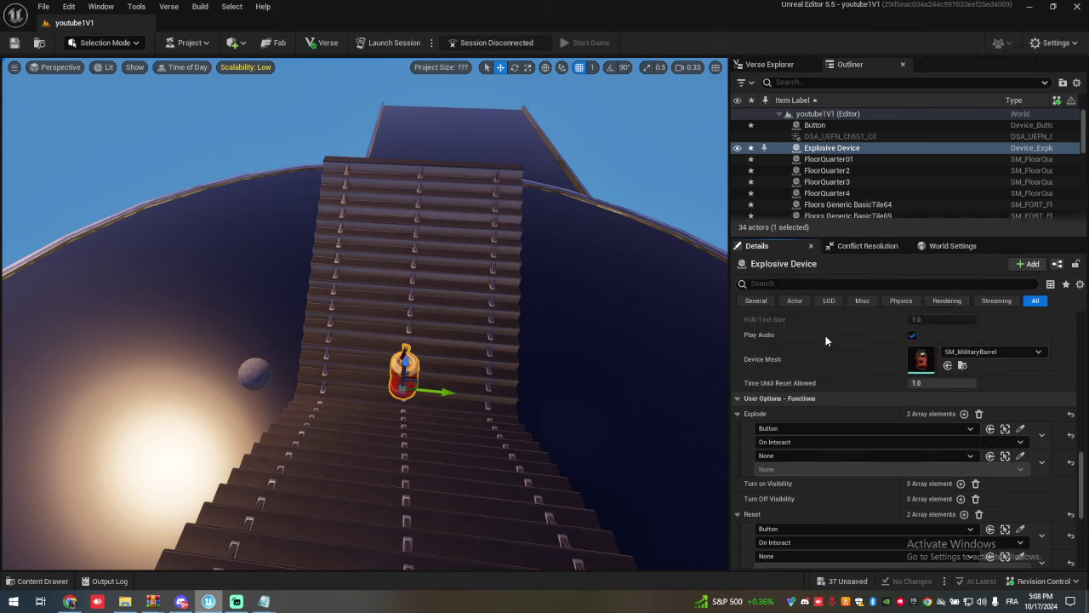
pyautogui.click(770, 469)
pyautogui.click(783, 492)
pyautogui.click(773, 556)
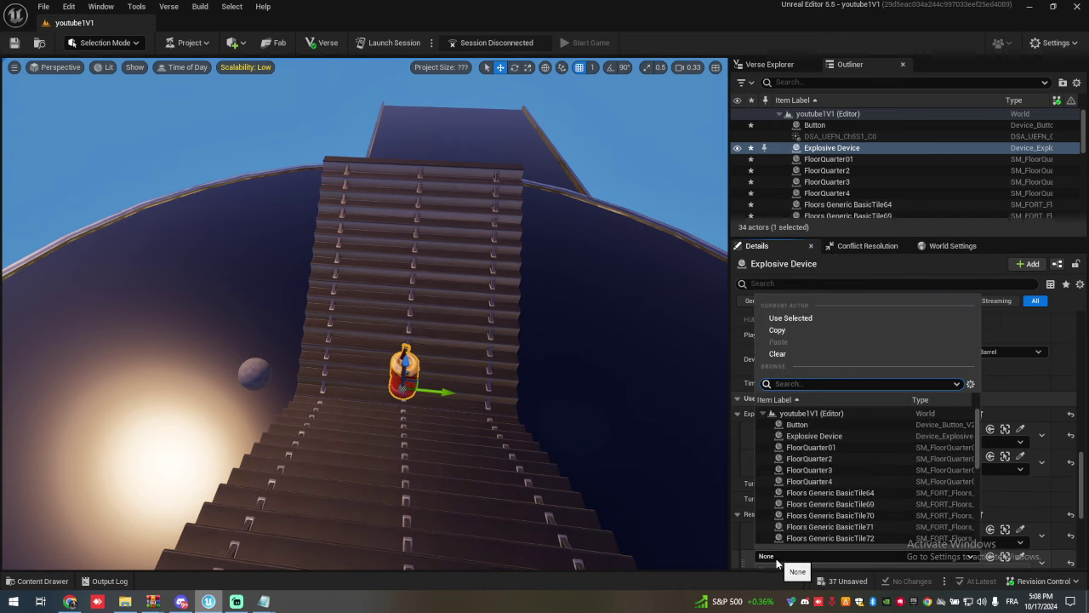
pyautogui.write('trig')
pyautogui.doubleClick(806, 415)
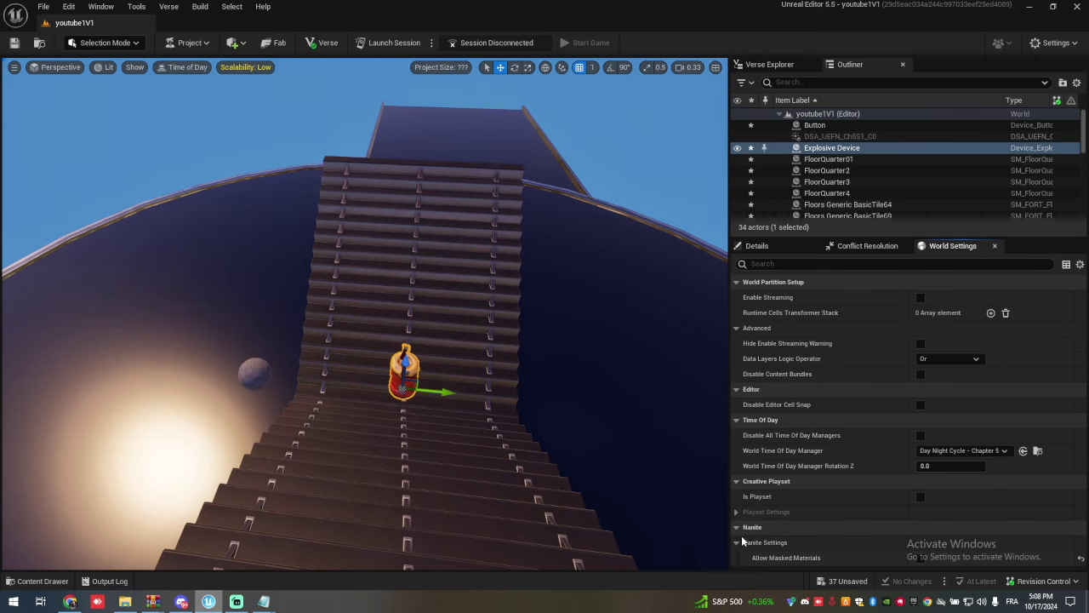
pyautogui.click(737, 513)
pyautogui.scroll(-2, 863, 495)
pyautogui.scroll(-3, 863, 495)
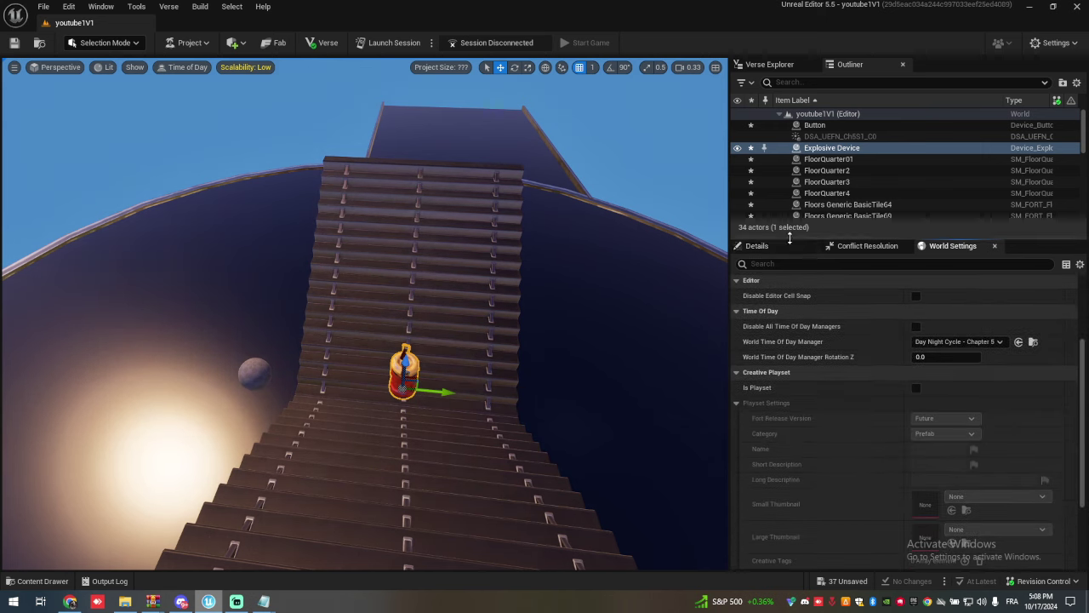
# Bind the Explosive Device's second Reset entry to Trigger3's On Triggered event and save the level.
pyautogui.click(759, 246)
pyautogui.scroll(-2, 823, 494)
pyautogui.click(782, 501)
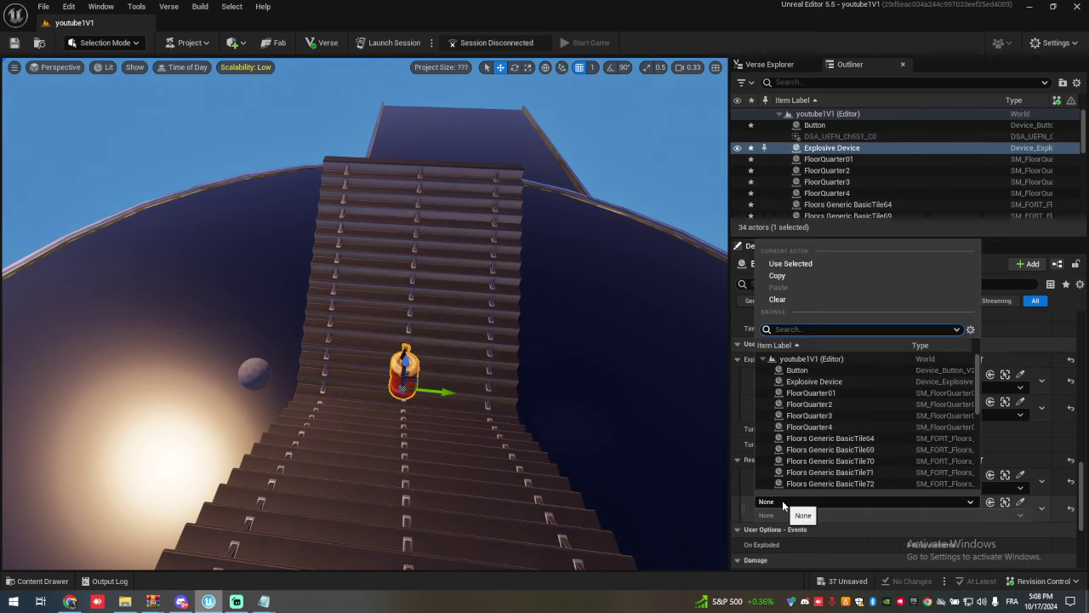
pyautogui.write('trig')
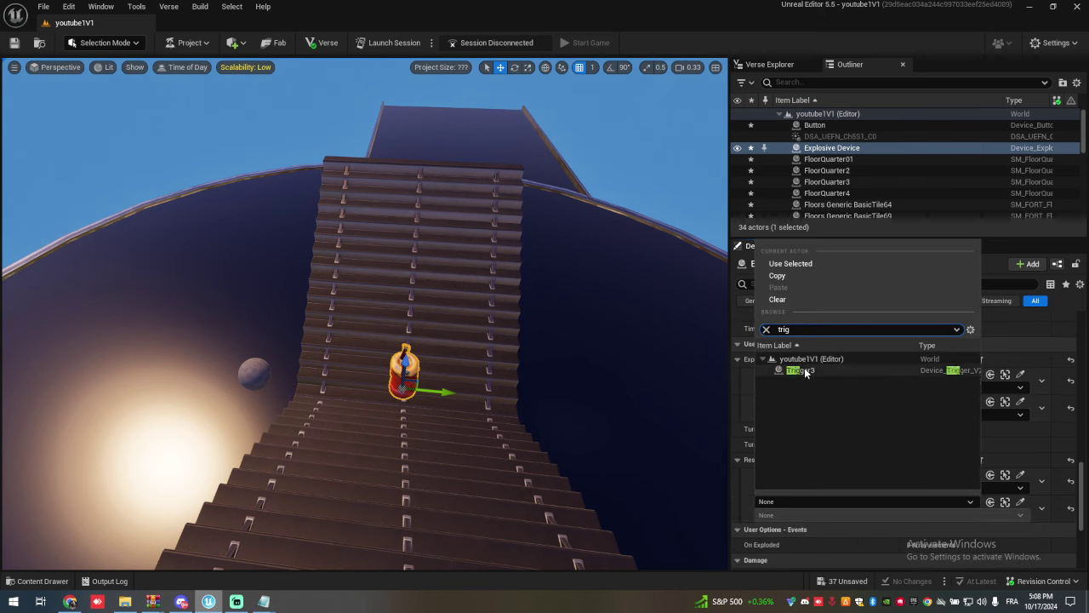
pyautogui.click(800, 370)
pyautogui.click(772, 515)
pyautogui.click(776, 531)
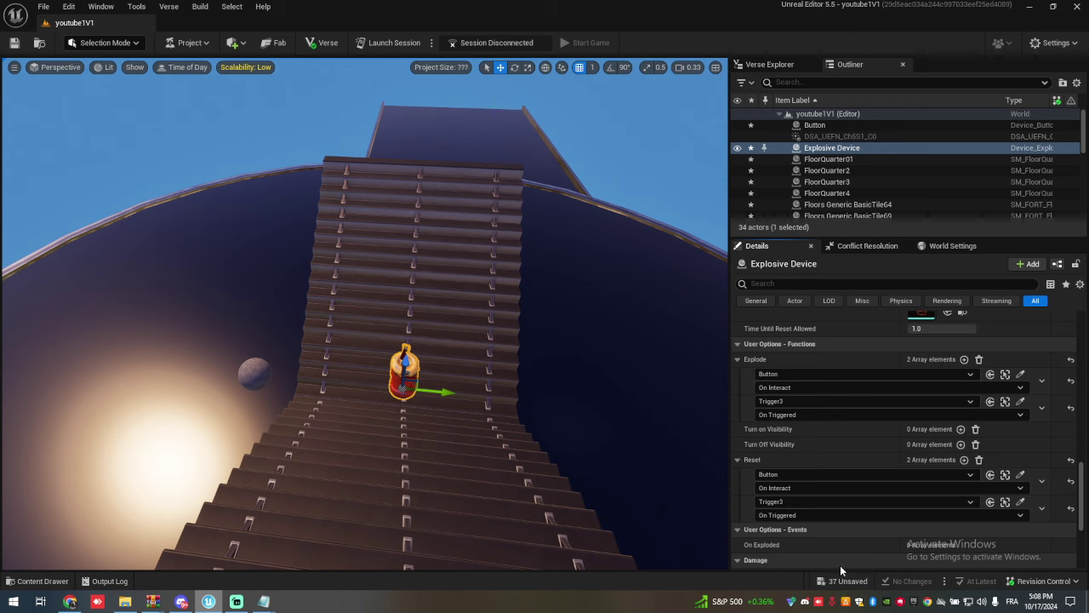
pyautogui.hotkey('ctrl', 's')
pyautogui.click(124, 601)
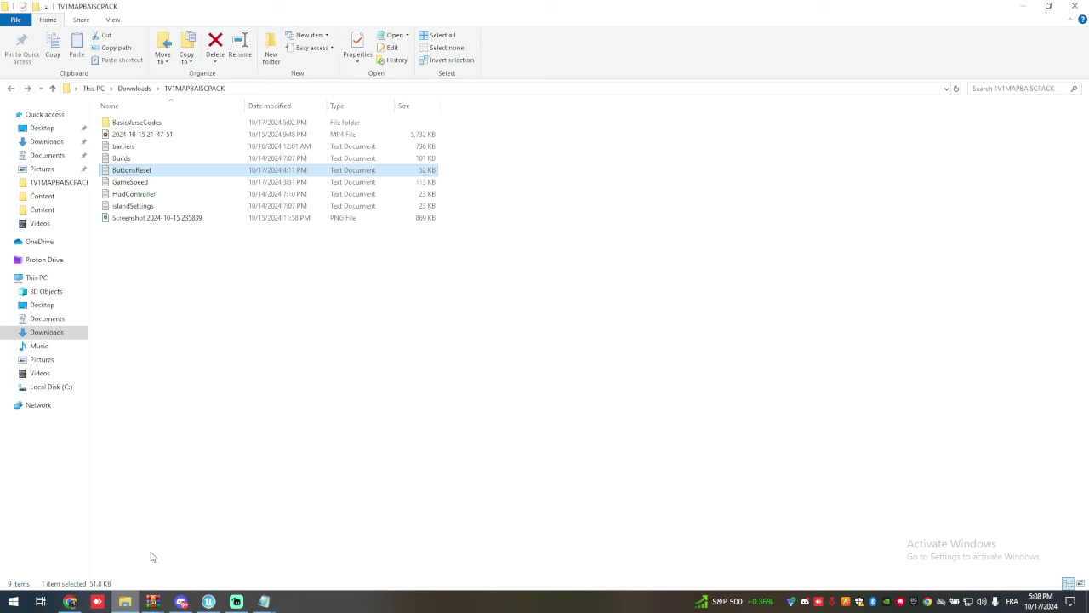
pyautogui.doubleClick(128, 146)
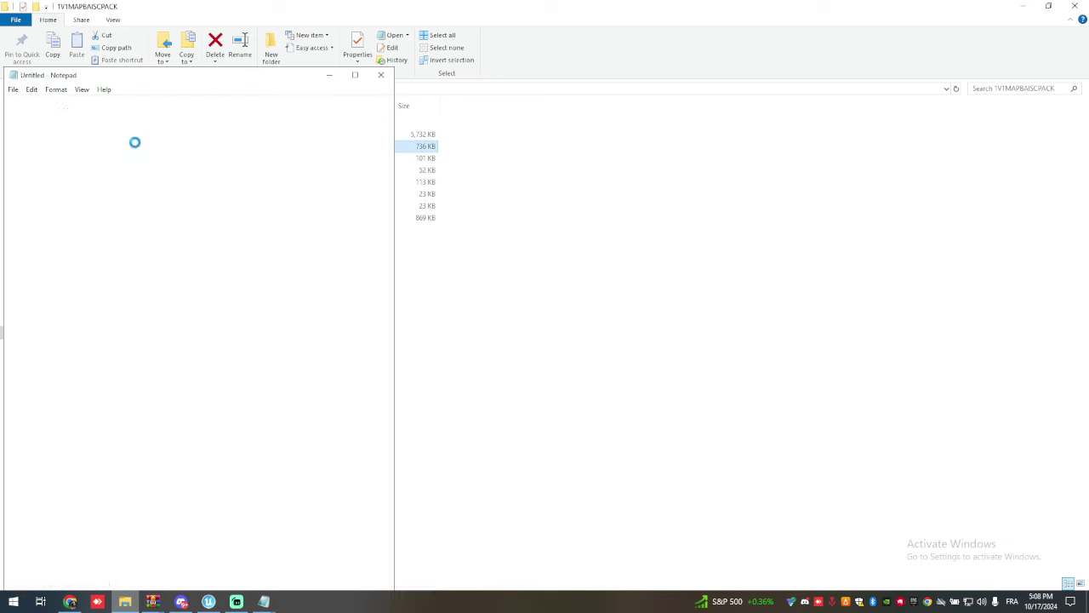
pyautogui.click(372, 78)
pyautogui.click(136, 206)
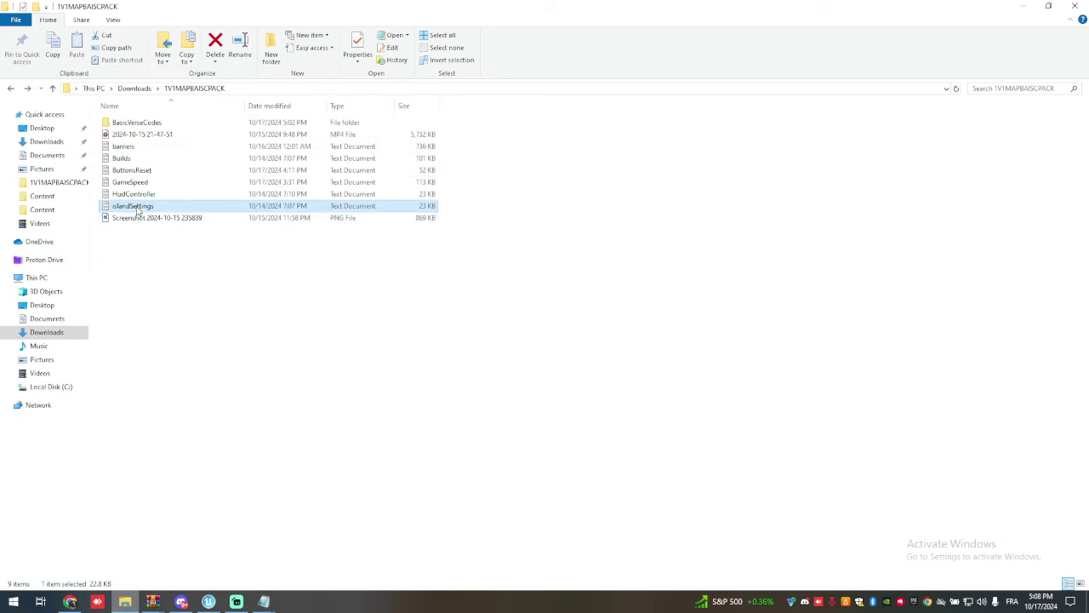
pyautogui.doubleClick(147, 218)
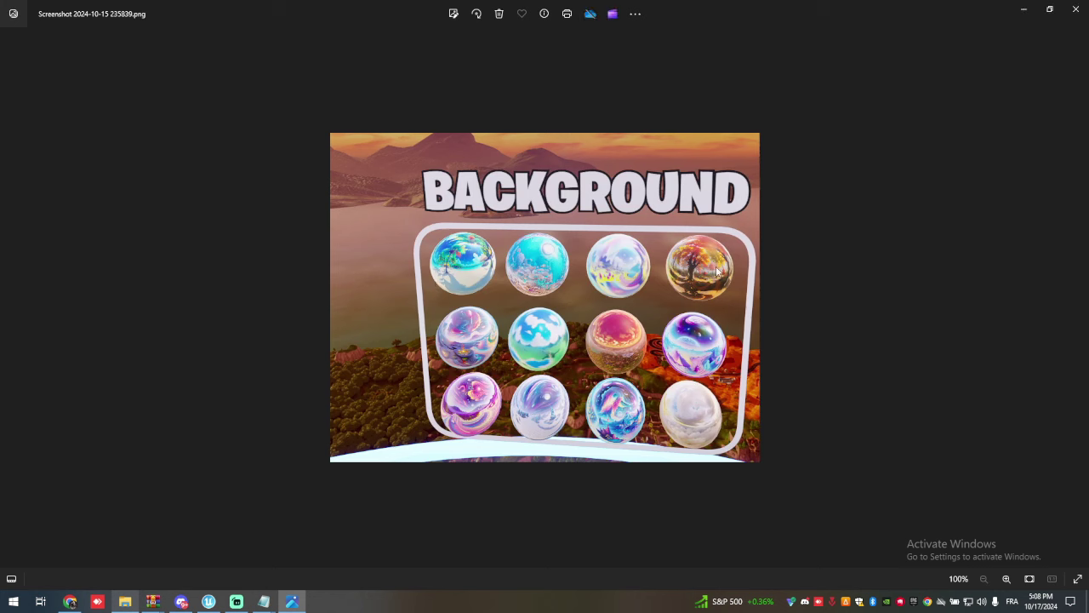
# Switch to Discord, view the 1V1 map poll in the NEWS channel, and return to the background screenshot and close it.
pyautogui.click(181, 600)
pyautogui.scroll(3, 105, 379)
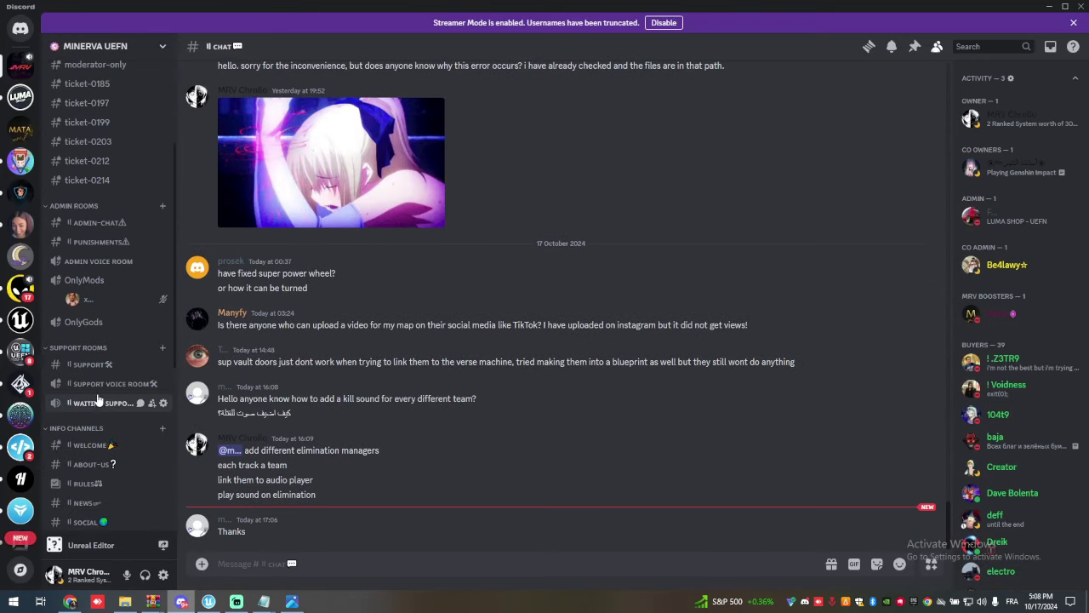
pyautogui.click(124, 220)
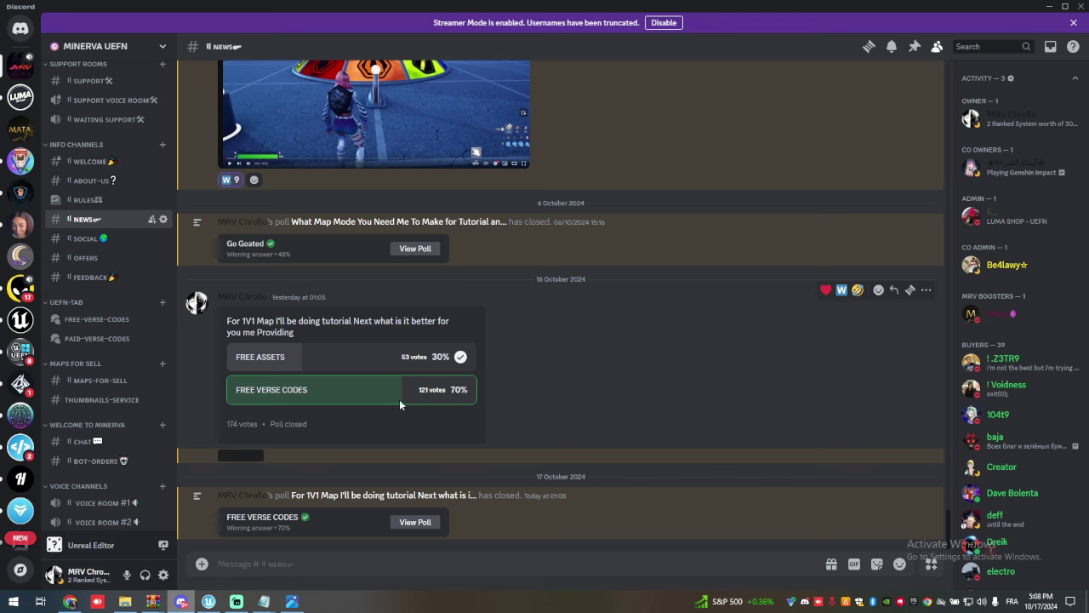
pyautogui.moveTo(421, 396)
pyautogui.click(304, 604)
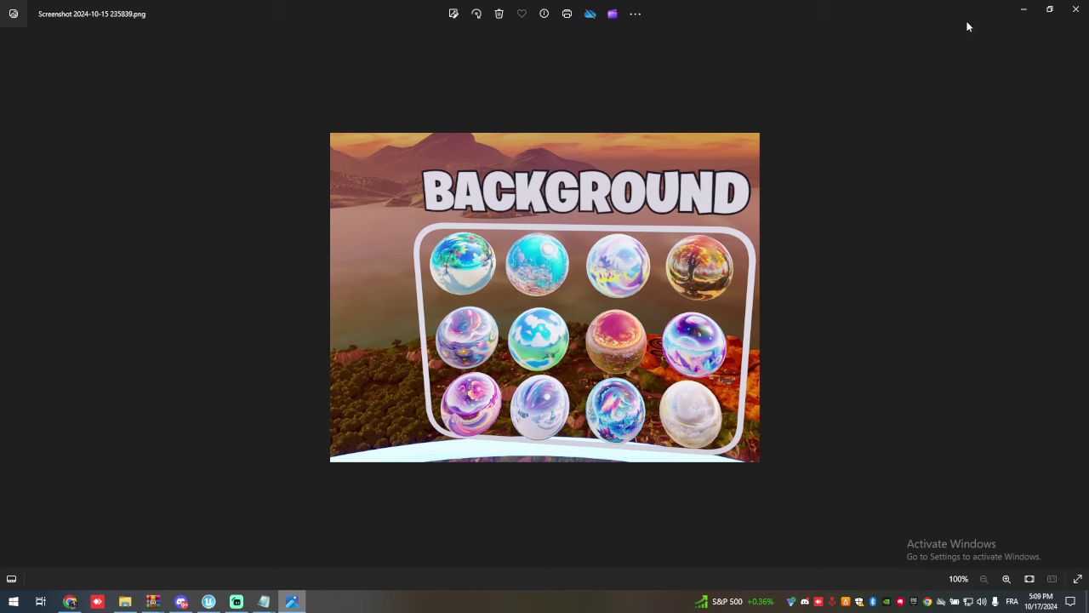
pyautogui.click(1073, 10)
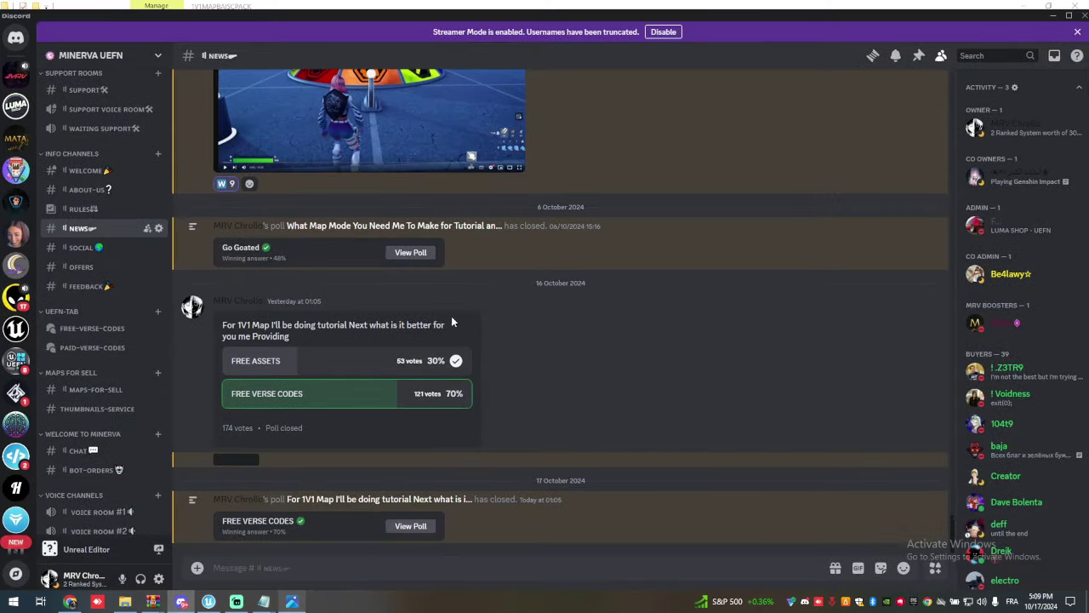
pyautogui.click(125, 601)
pyautogui.doubleClick(142, 134)
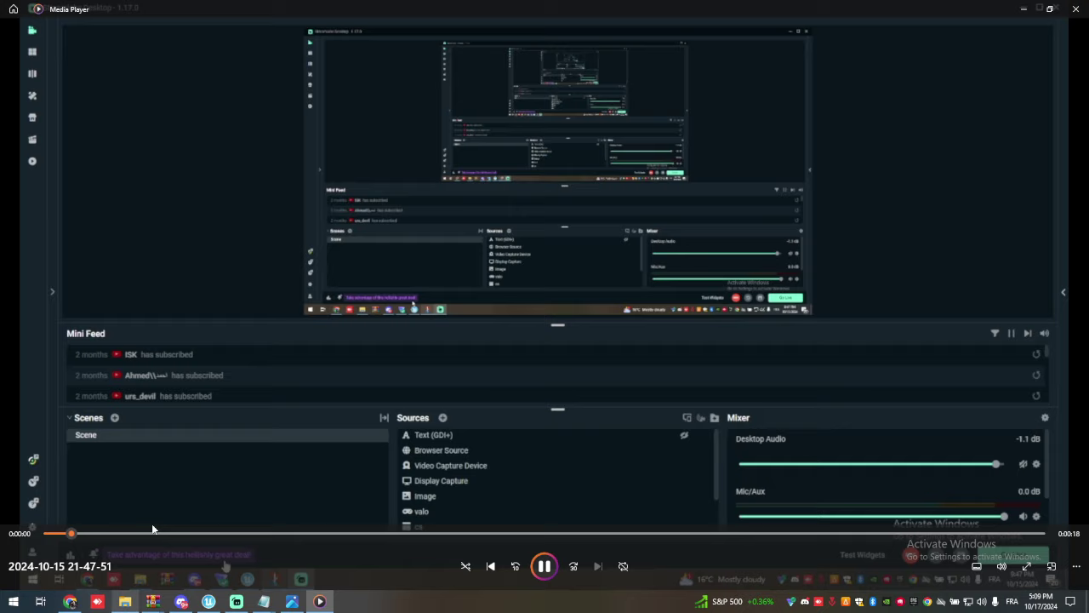
pyautogui.click(236, 535)
pyautogui.moveTo(239, 539); pyautogui.dragTo(266, 533)
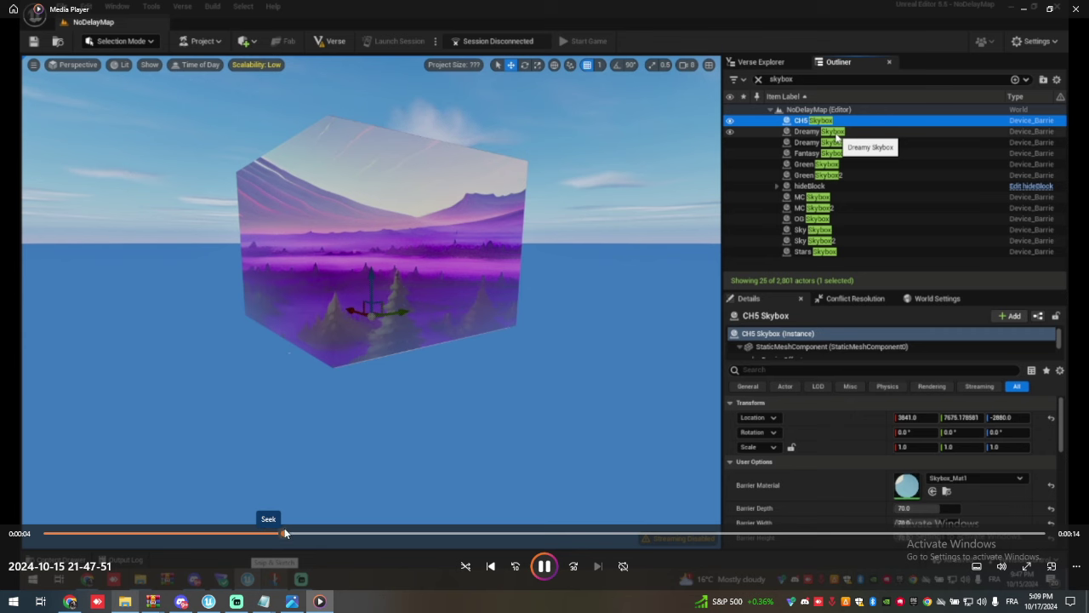
# Pause the video, copy all text of the barriers file from the pack folder, and paste it into the youtube1V1 level in Unreal Editor.
pyautogui.press('space')
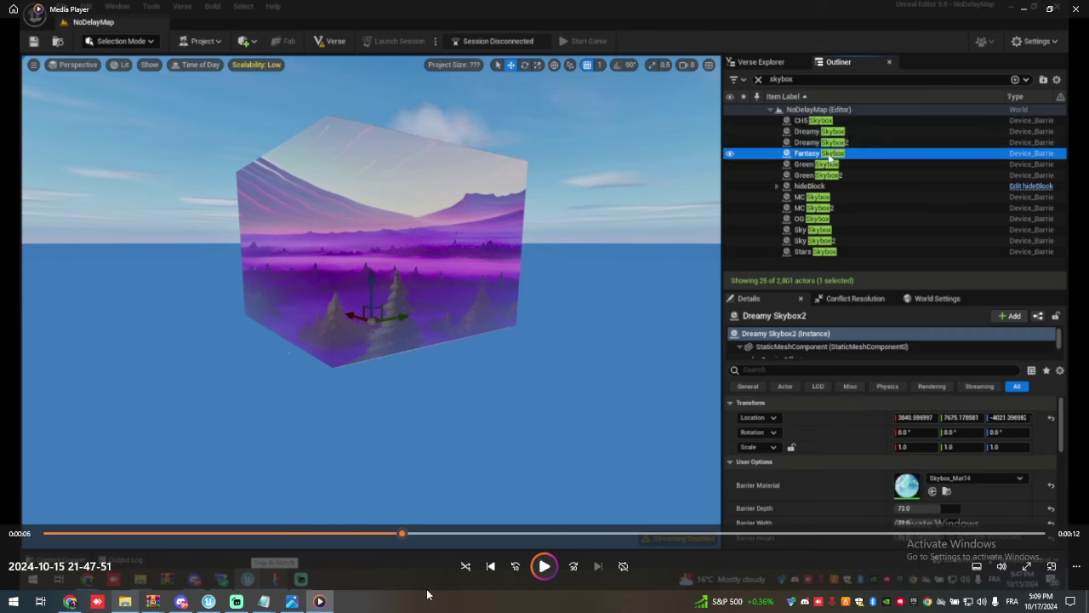
pyautogui.click(126, 602)
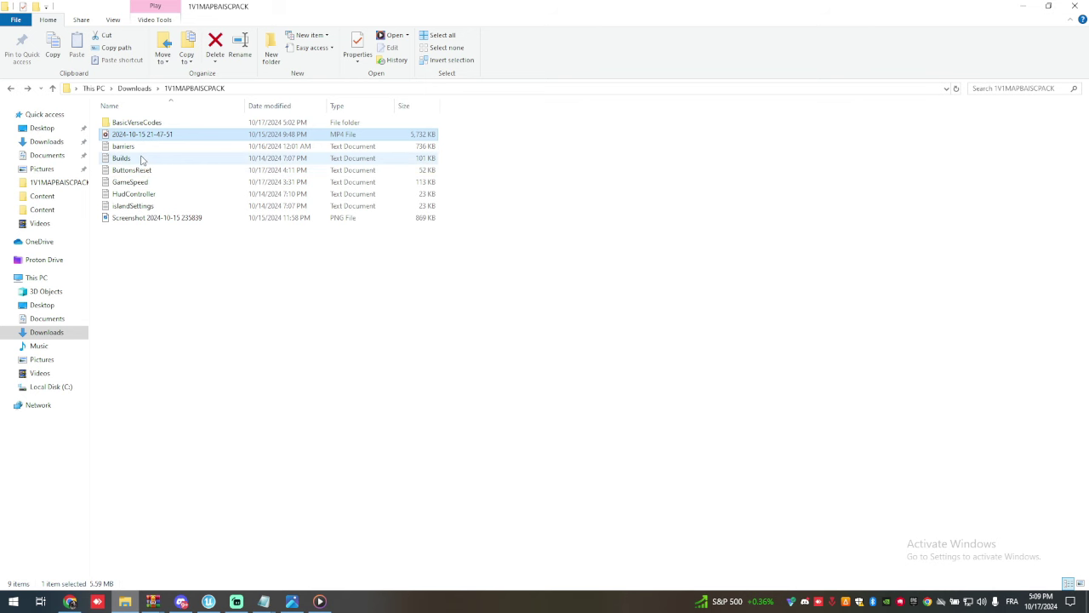
pyautogui.doubleClick(141, 146)
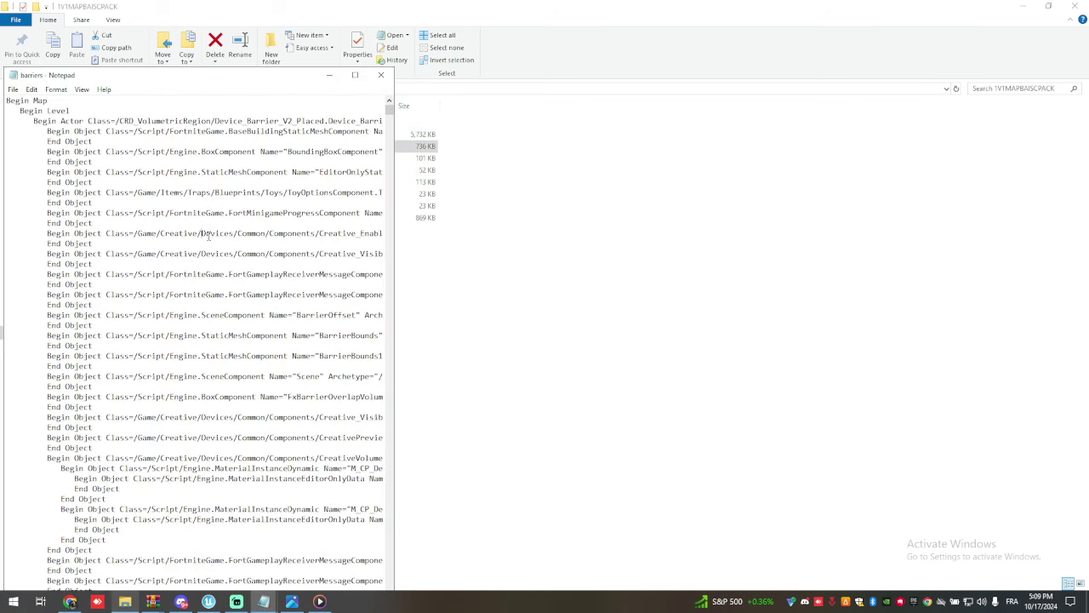
pyautogui.hotkey('ctrl', 'a')
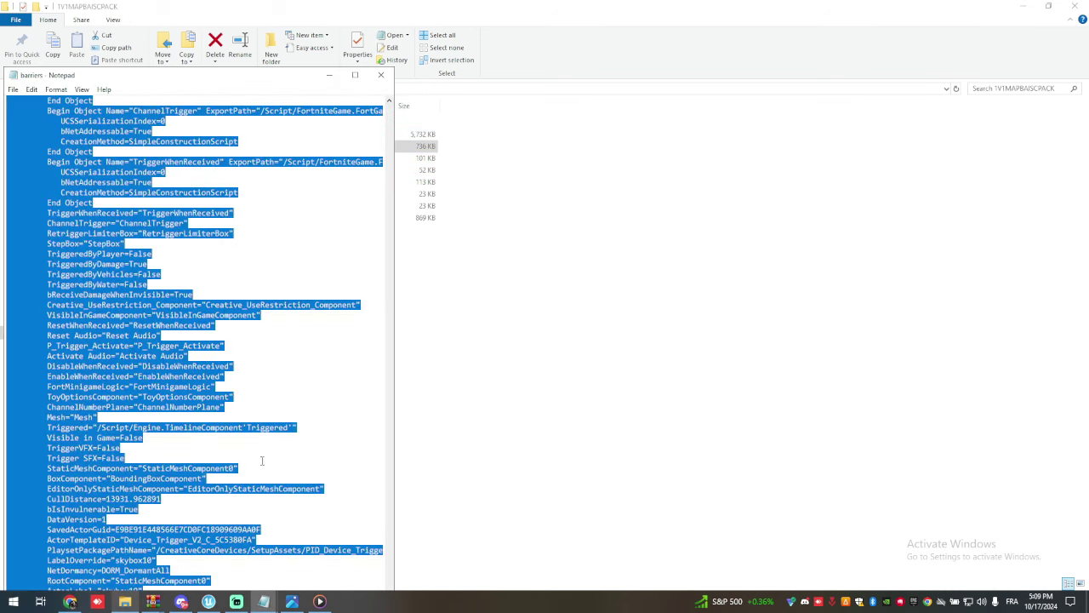
pyautogui.click(236, 602)
pyautogui.click(208, 602)
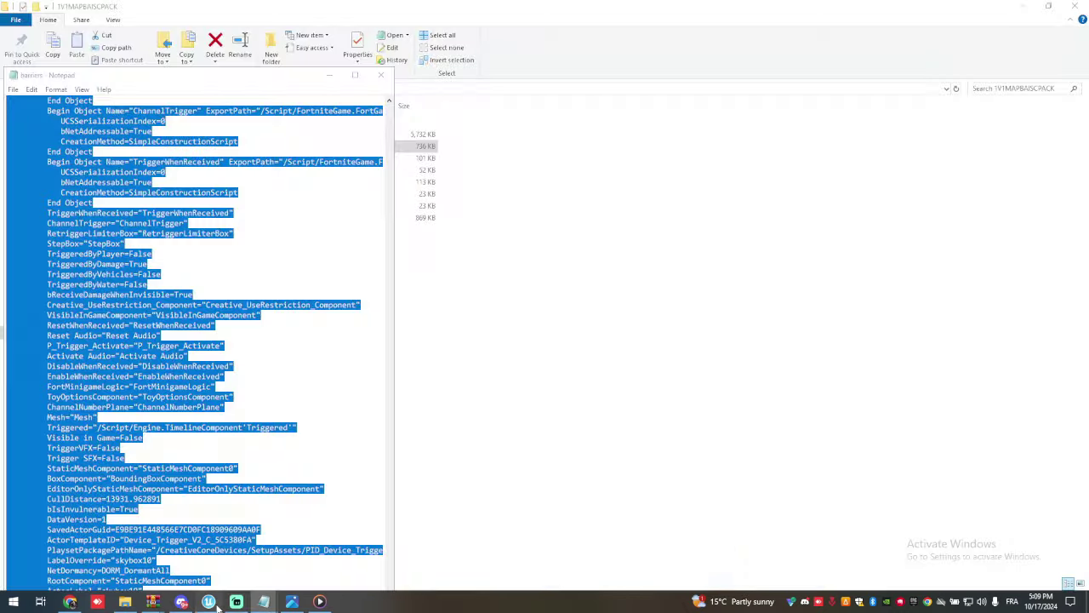
pyautogui.click(280, 349)
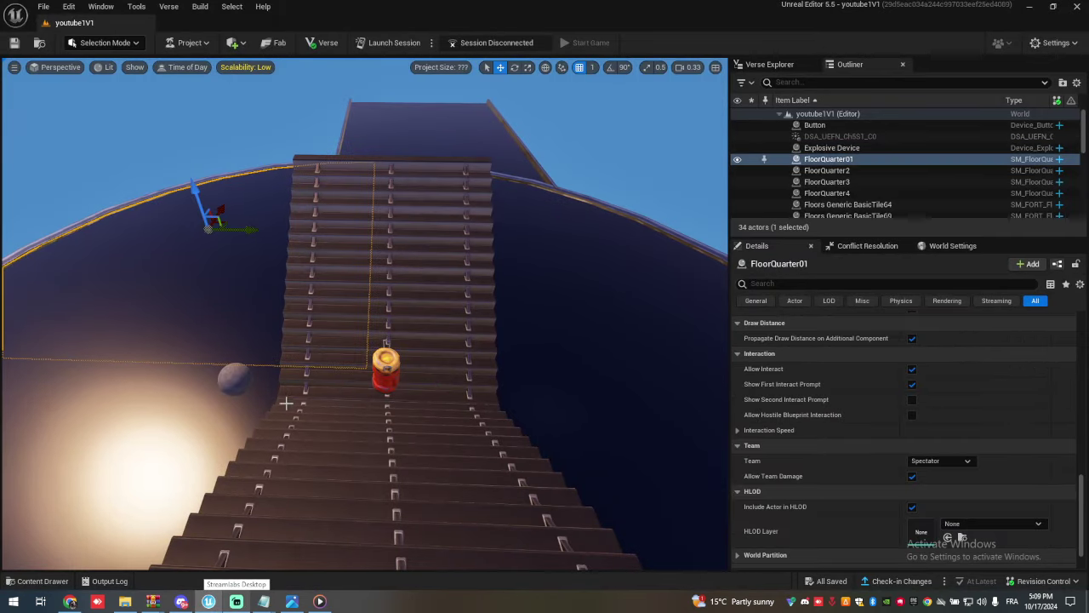
pyautogui.hotkey('ctrl', 'v')
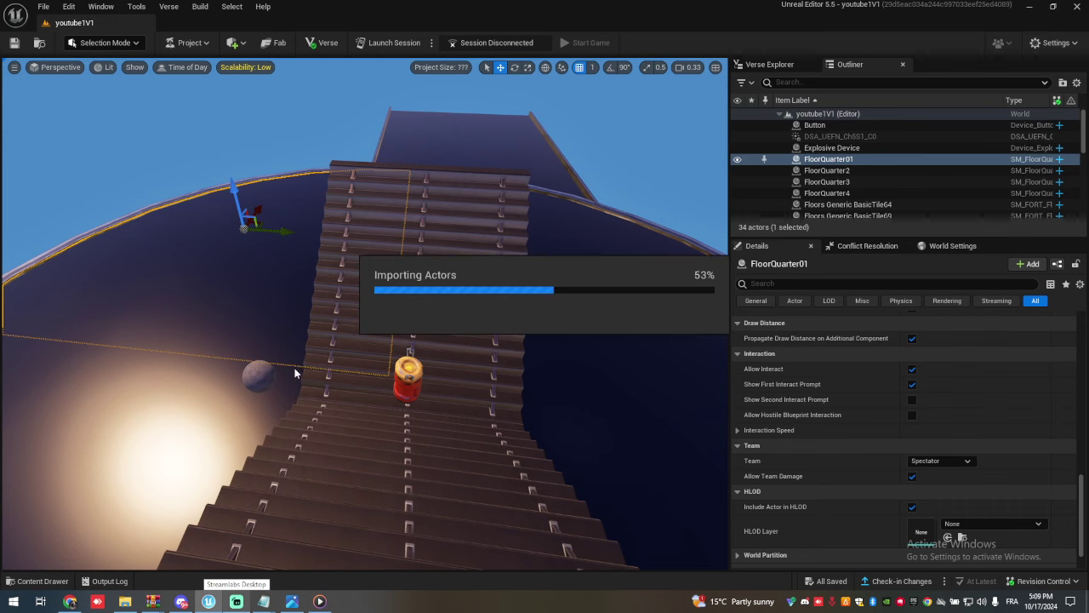
# Focus on the OG Skybox barrier and examine the pasted skybox walls and trigger board around the arena.
pyautogui.scroll(-5, 872, 138)
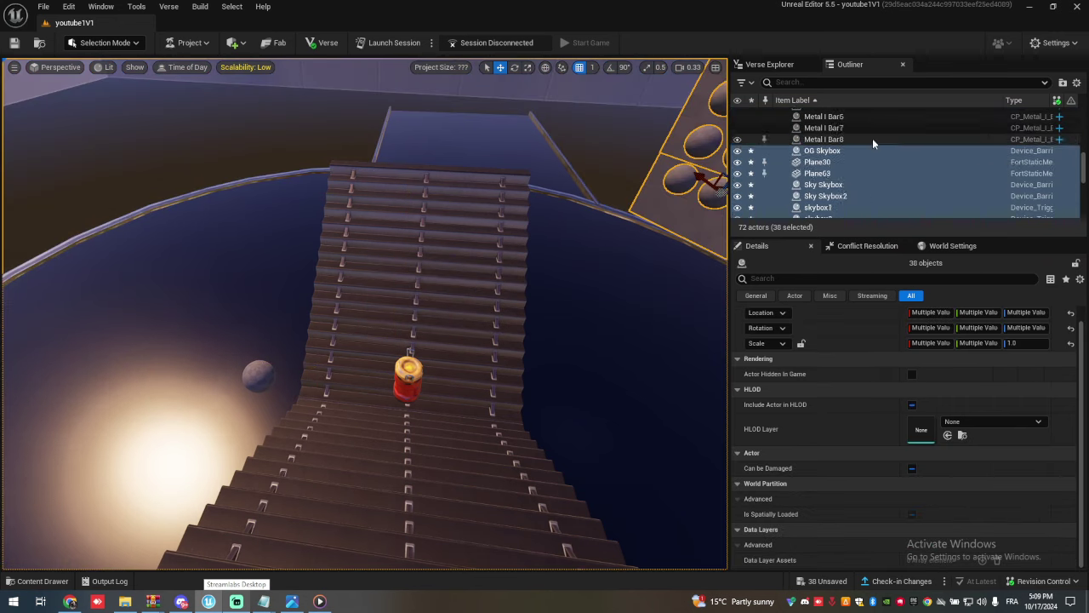
pyautogui.doubleClick(825, 170)
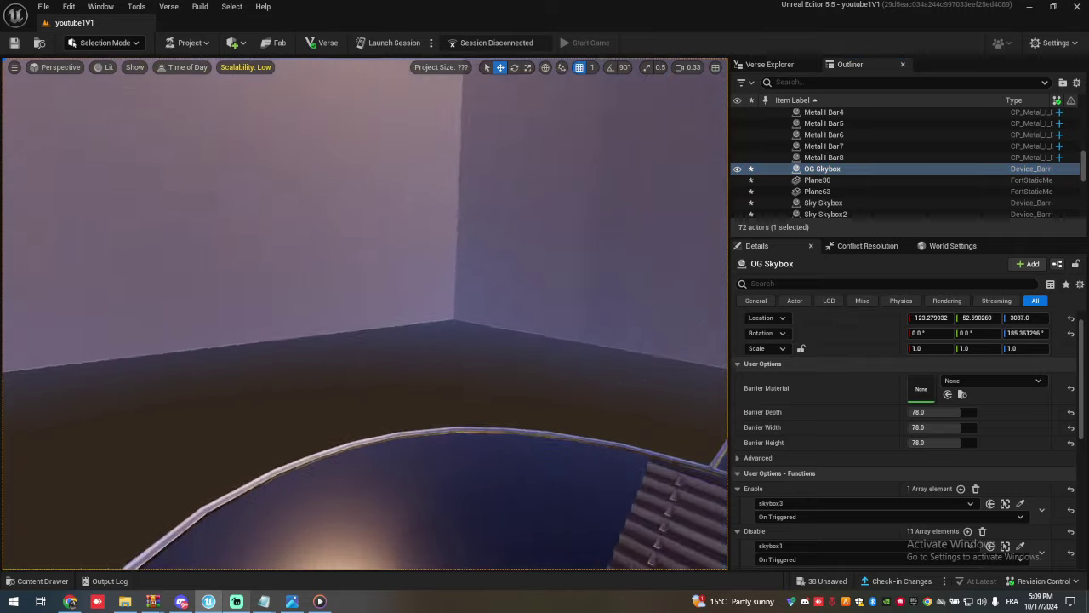
pyautogui.moveTo(416, 394); pyautogui.dragTo(630, 374, button='right')
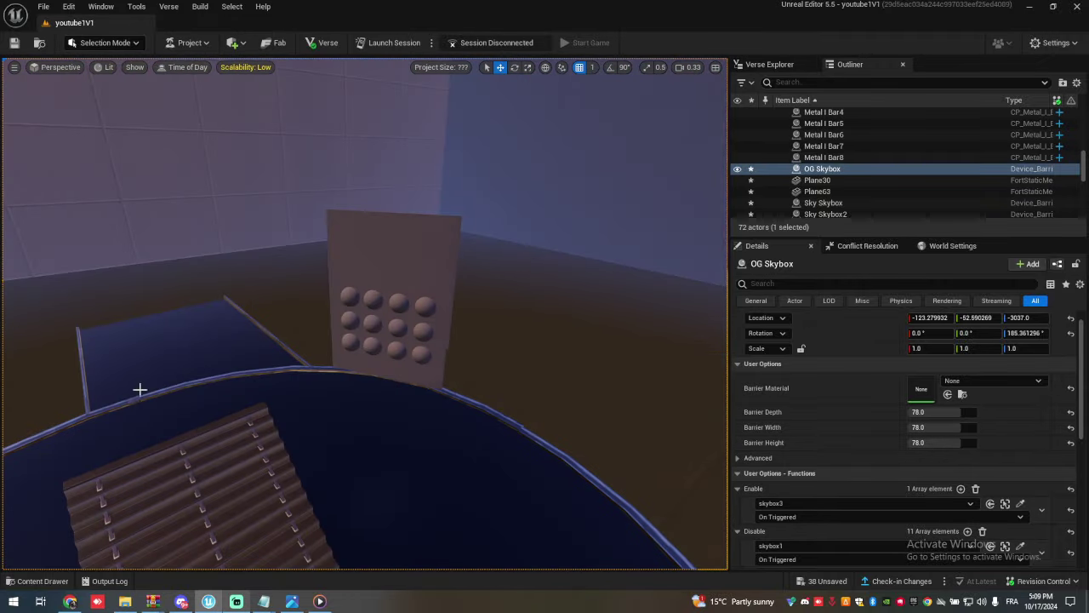
pyautogui.moveTo(138, 389); pyautogui.dragTo(85, 375, button='right')
pyautogui.scroll(5, 417, 373)
pyautogui.moveTo(417, 377); pyautogui.dragTo(374, 374, button='right')
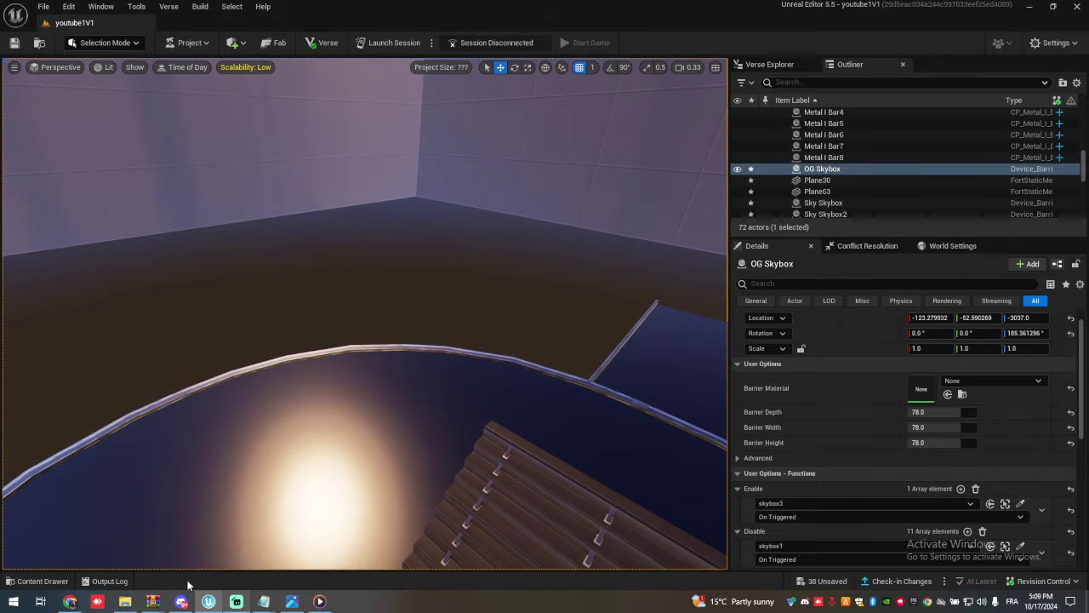
# Copy all text of the GameSpeed file from the pack folder and paste it into the youtube1V1 level in Unreal Editor.
pyautogui.click(125, 602)
pyautogui.doubleClick(161, 184)
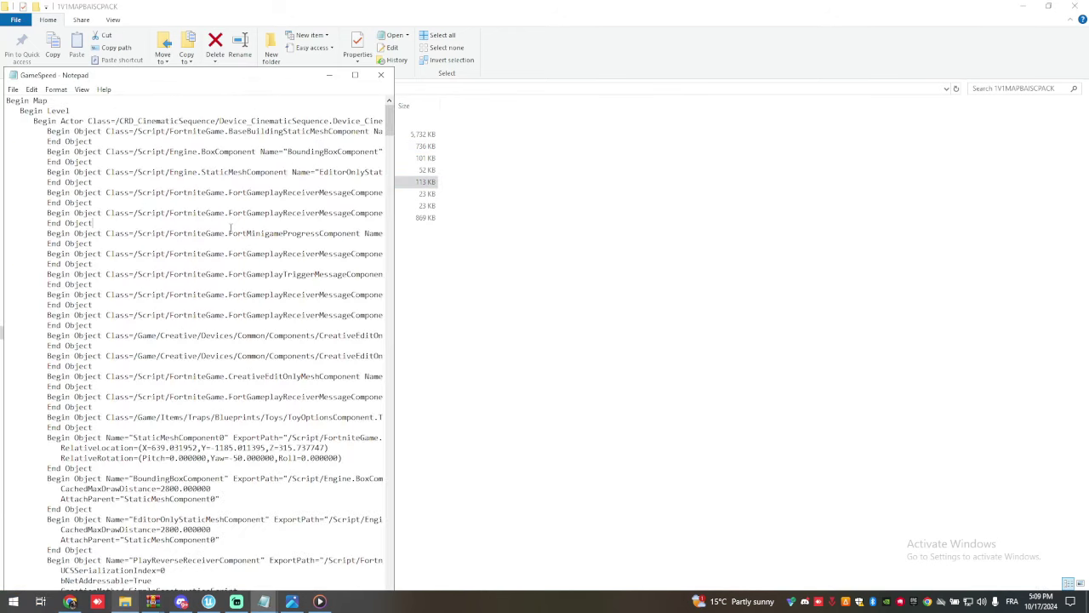
pyautogui.moveTo(230, 226); pyautogui.dragTo(285, 579)
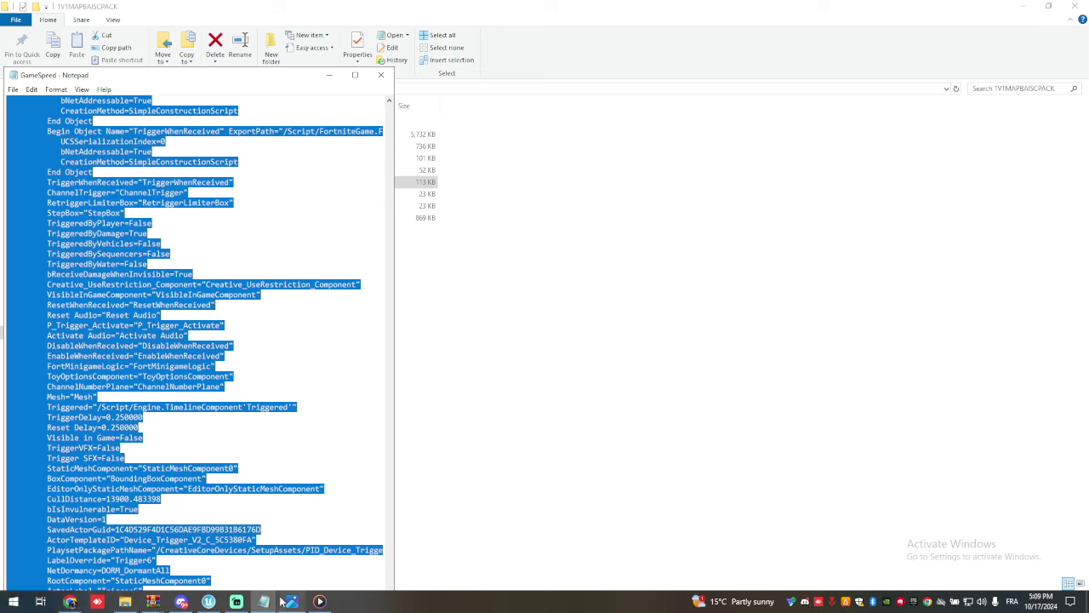
pyautogui.click(208, 602)
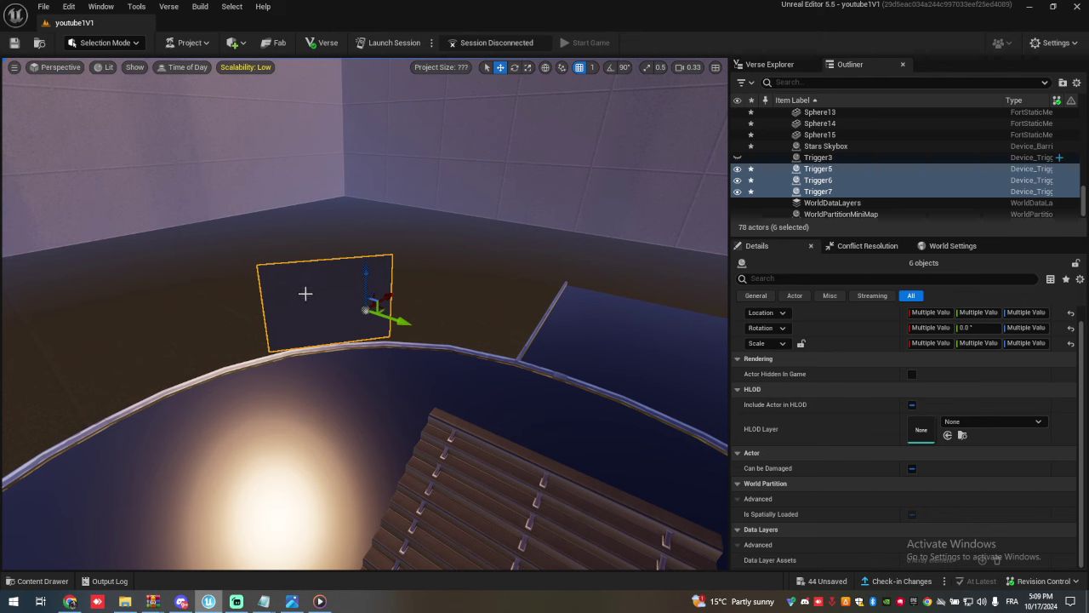
# Examine the pasted game speed board by selecting its Plane4 backing and the Cinematic Sequence Device behind it.
pyautogui.moveTo(324, 401); pyautogui.dragTo(292, 406, button='right')
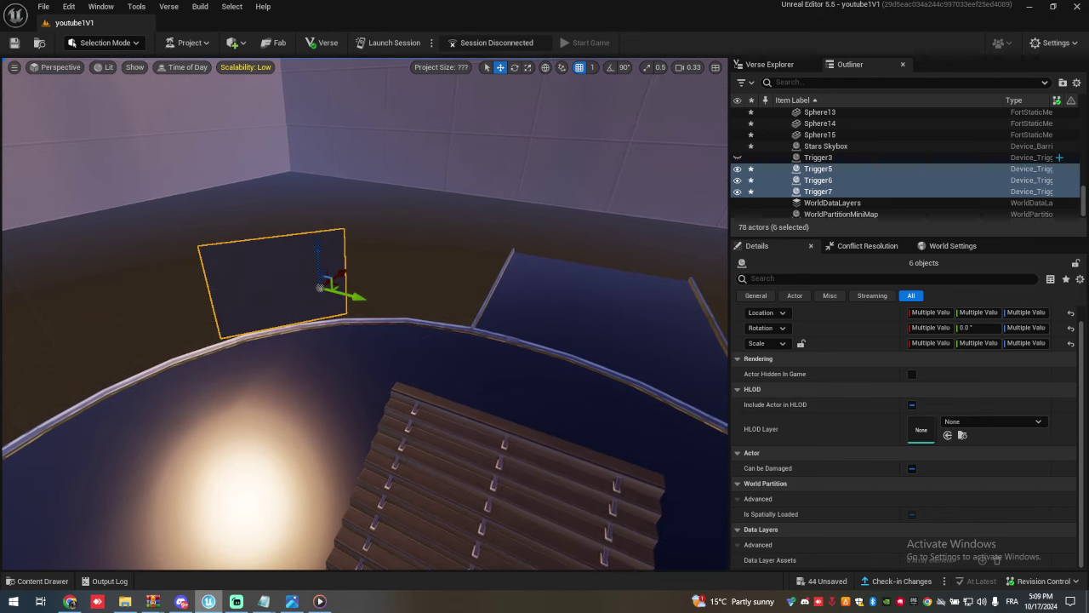
pyautogui.rightClick(268, 360)
pyautogui.click(262, 349)
pyautogui.click(281, 293)
pyautogui.moveTo(333, 406); pyautogui.dragTo(285, 391, button='right')
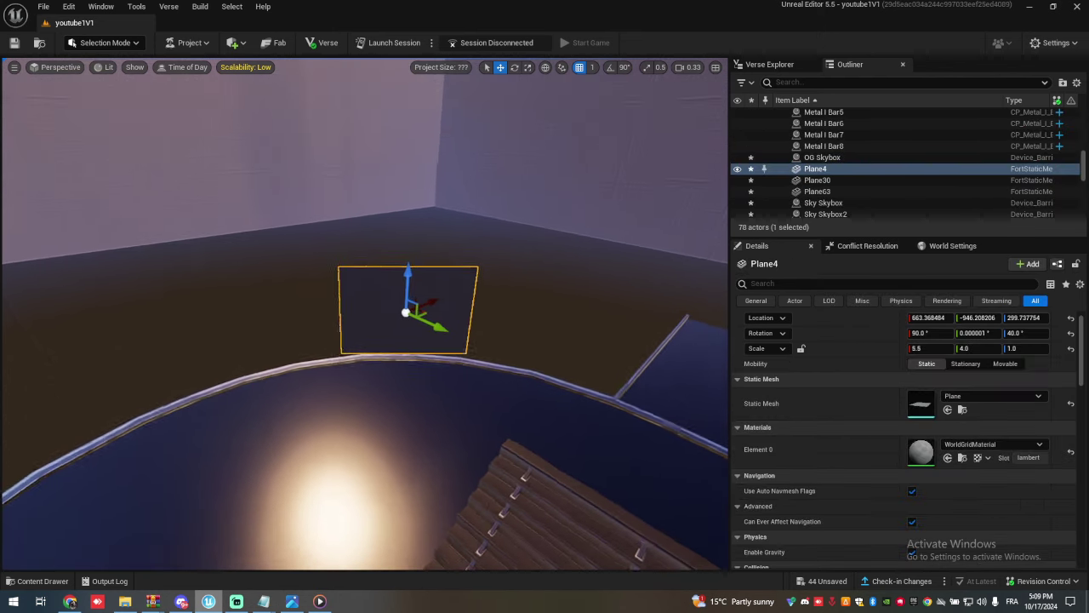
pyautogui.scroll(8, 405, 403)
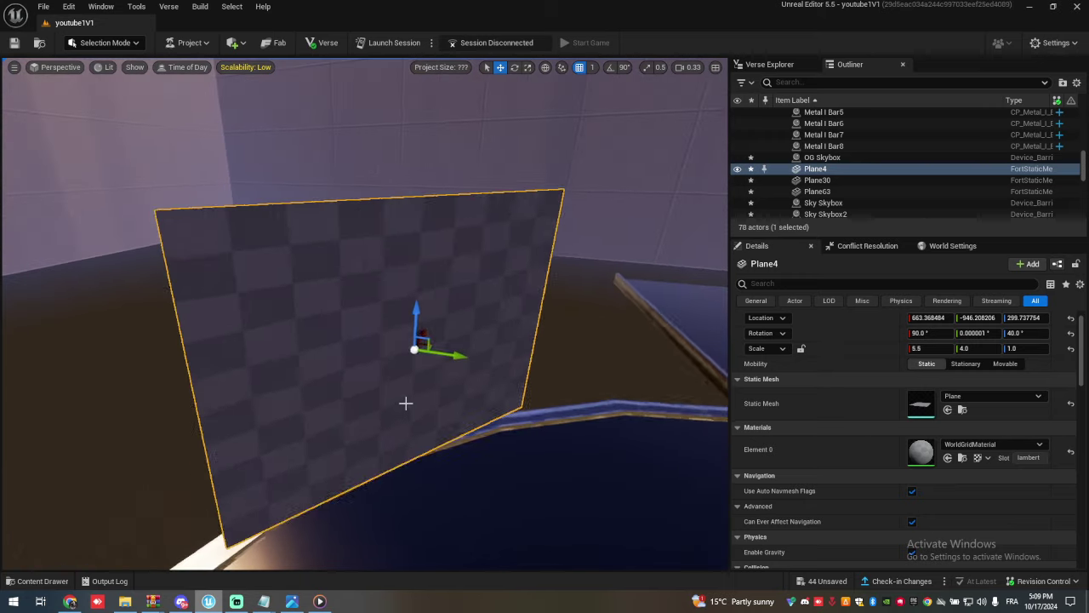
pyautogui.moveTo(406, 403); pyautogui.dragTo(281, 379, button='right')
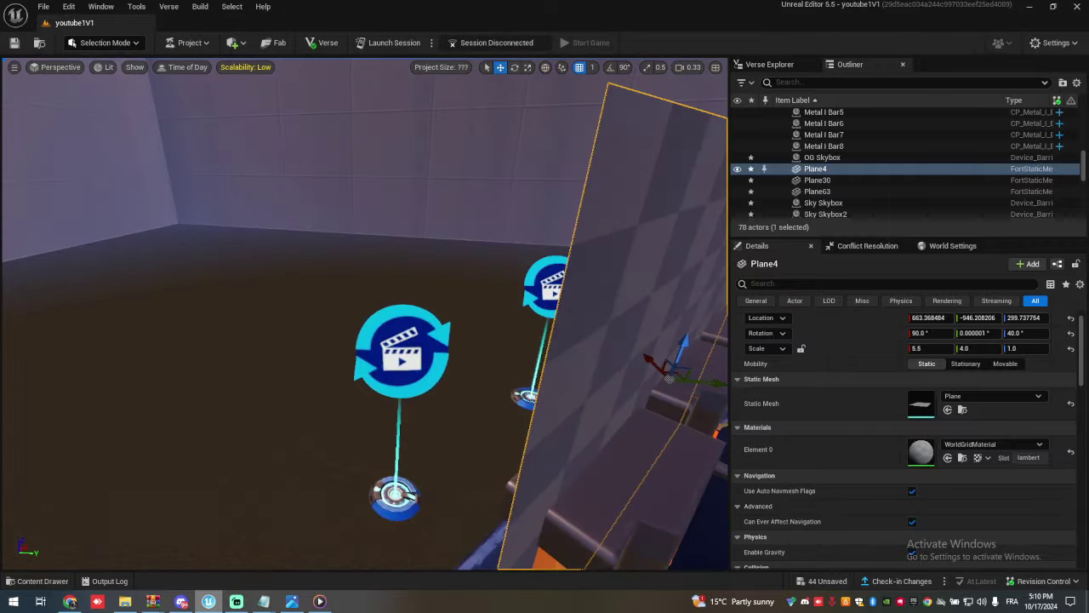
pyautogui.moveTo(422, 378); pyautogui.dragTo(422, 378, button='right')
pyautogui.click(422, 377)
pyautogui.moveTo(389, 421); pyautogui.dragTo(358, 413, button='right')
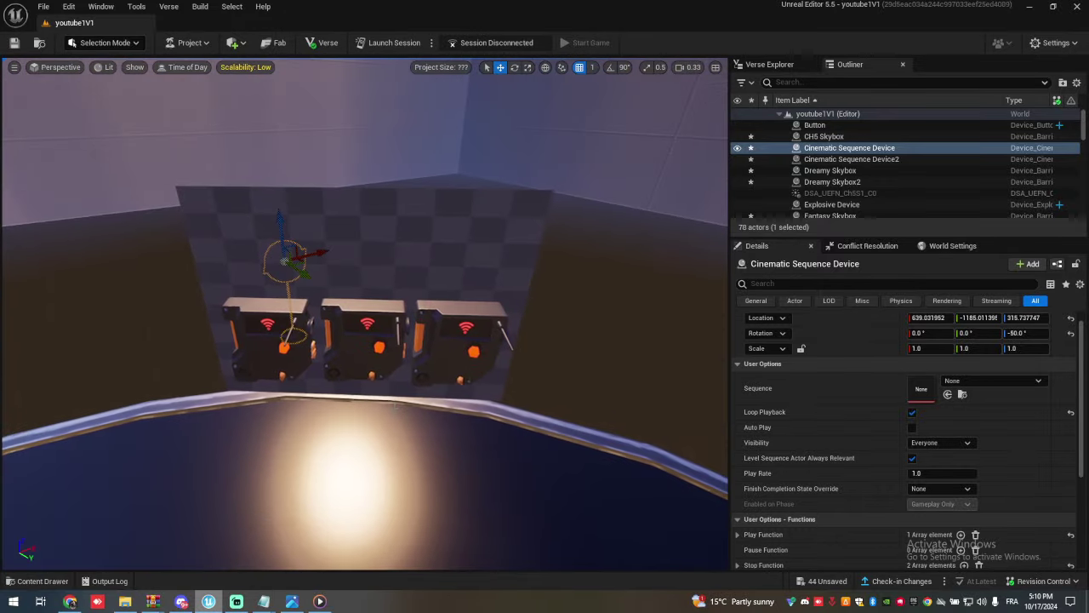
# Check the pack folder, switch to the MapTutorial1V1 level in Unreal Editor, filter its actors by sky, and select all matches.
pyautogui.click(124, 601)
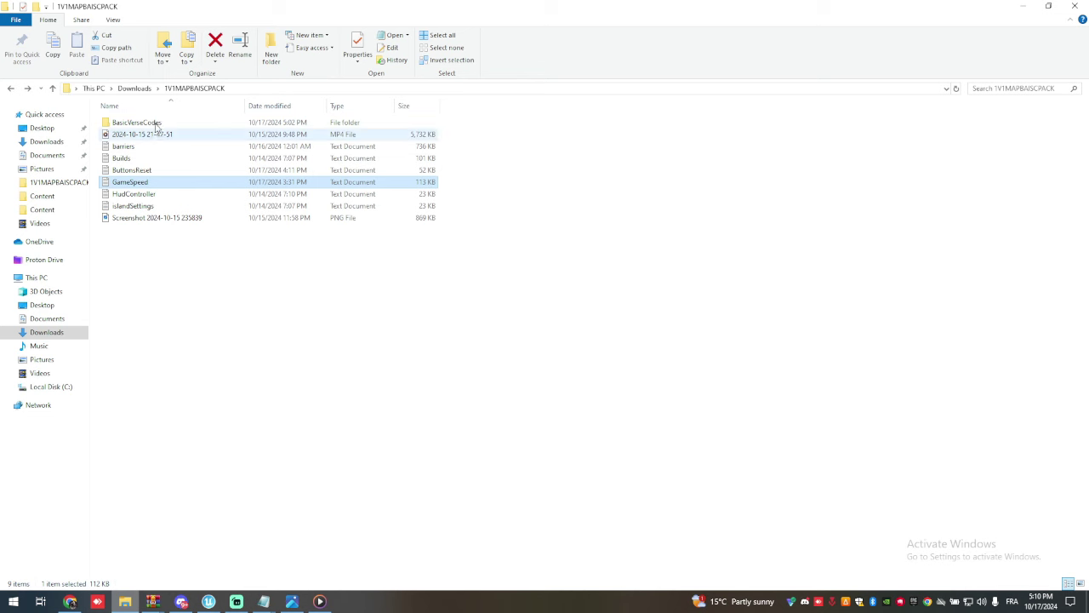
pyautogui.click(209, 602)
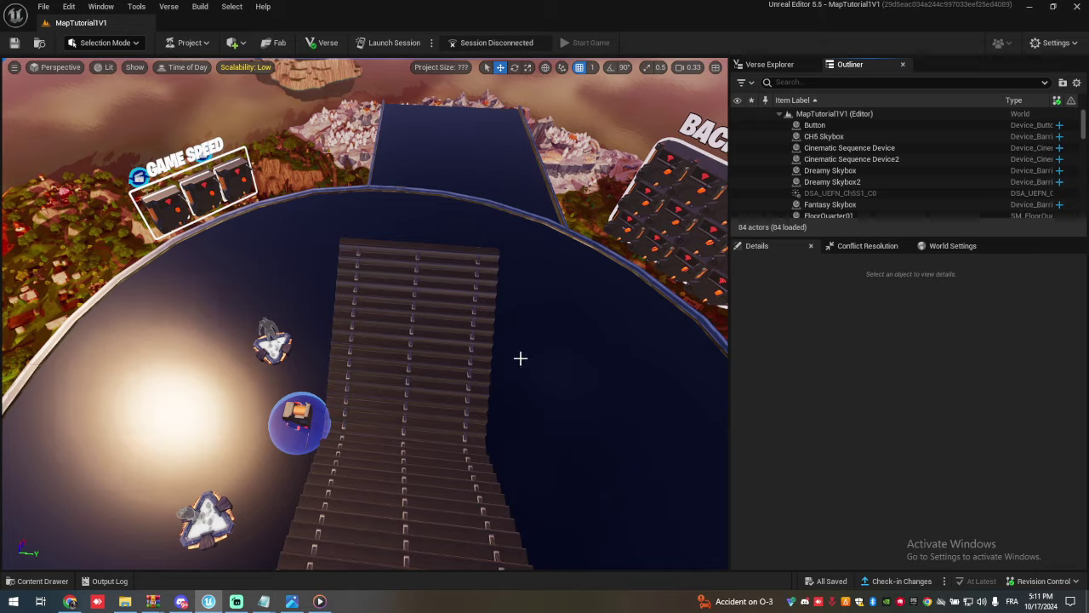
pyautogui.moveTo(520, 358); pyautogui.dragTo(499, 435, button='right')
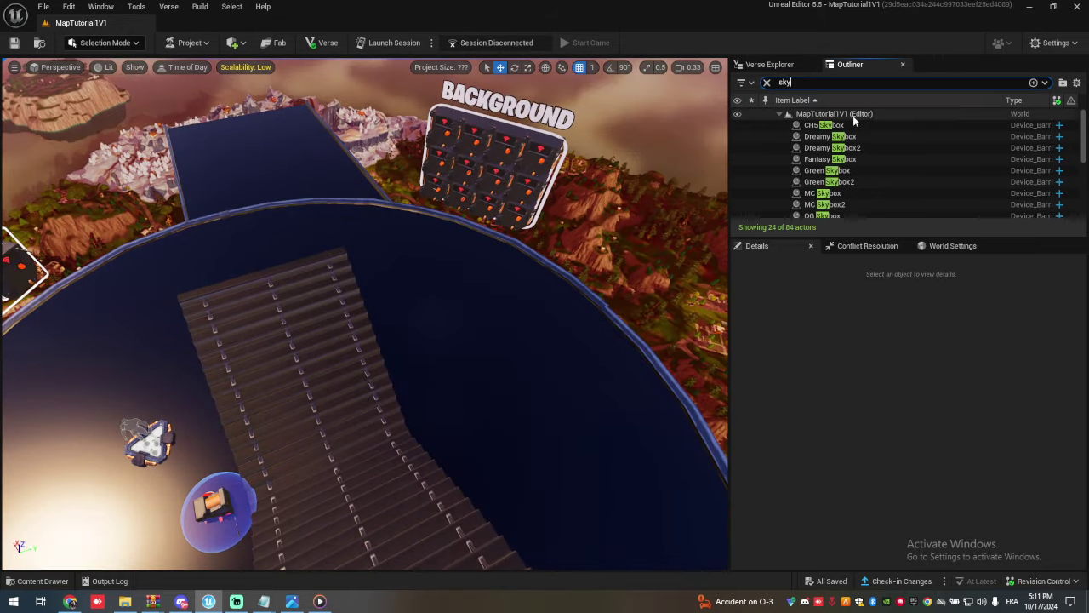
pyautogui.press('Return')
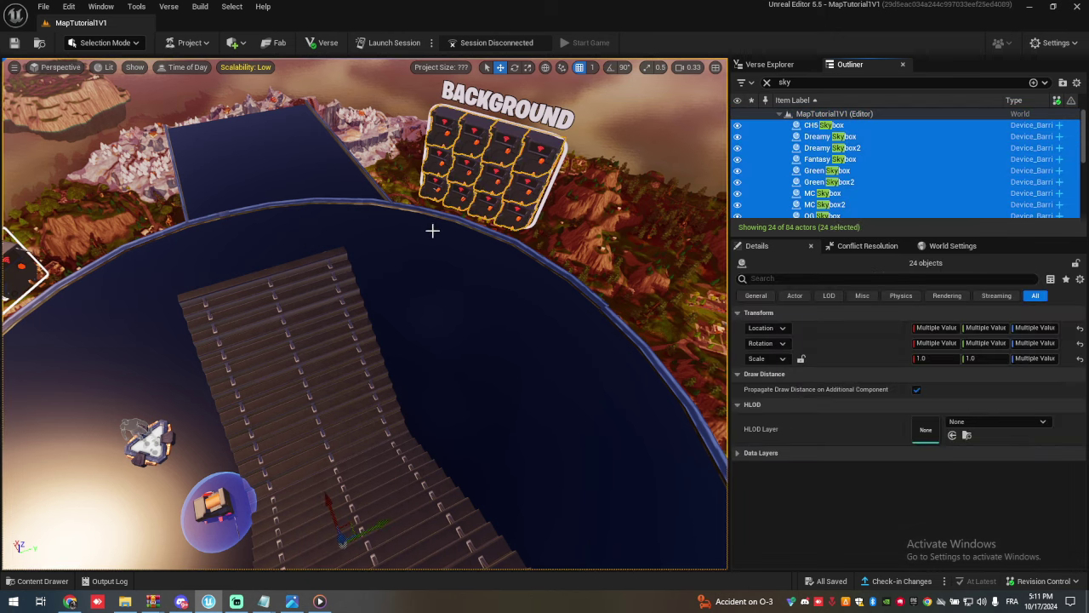
pyautogui.moveTo(432, 295); pyautogui.dragTo(459, 277, button='right')
pyautogui.moveTo(438, 338); pyautogui.dragTo(456, 243, button='right')
pyautogui.press('w')
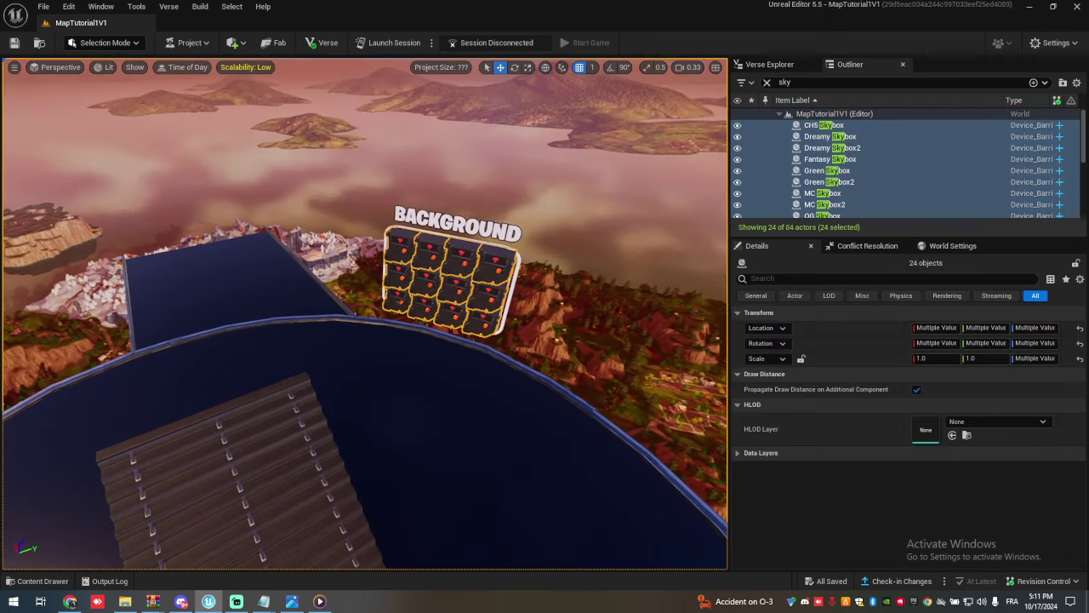
# Select the Stars Skybox barrier and examine the BACKGROUND trigger board up close, switching the viewport to game view.
pyautogui.rightClick(462, 344)
pyautogui.click(384, 310)
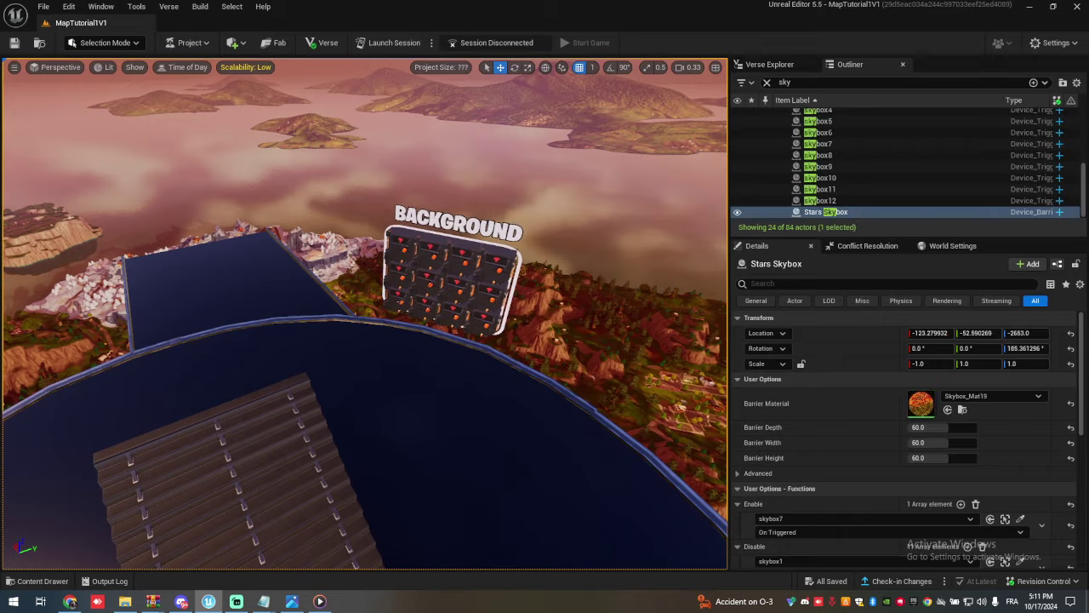
pyautogui.press('w')
pyautogui.moveTo(364, 395); pyautogui.dragTo(413, 396, button='right')
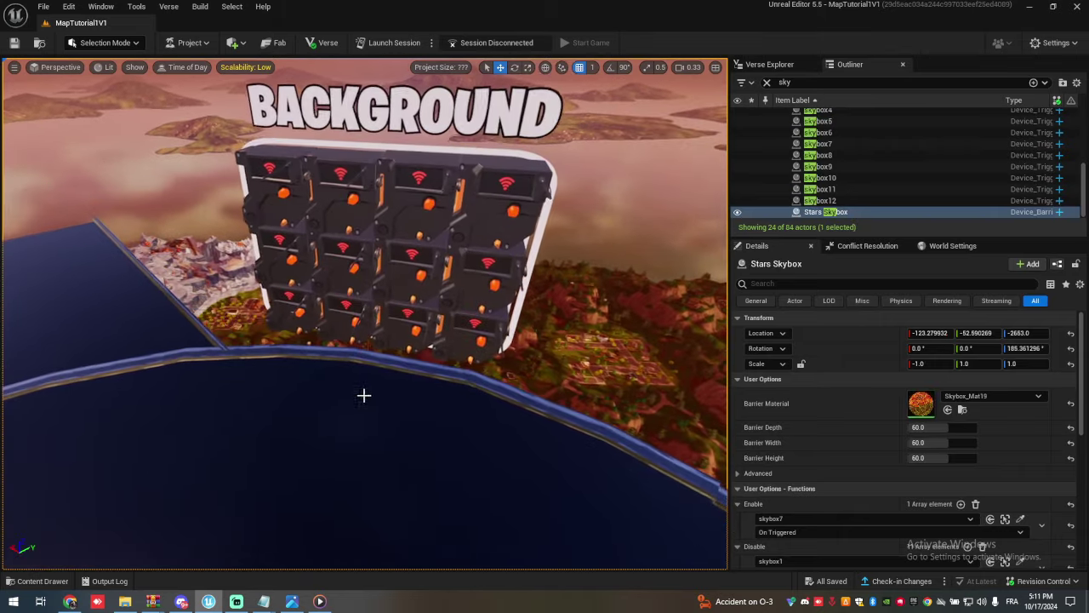
pyautogui.press('g')
pyautogui.moveTo(411, 473); pyautogui.dragTo(510, 466, button='right')
# Examine the arena floor, reset button and GAME SPEED board in the finished map, and select the Stars Skybox barrier again.
pyautogui.rightClick(286, 440)
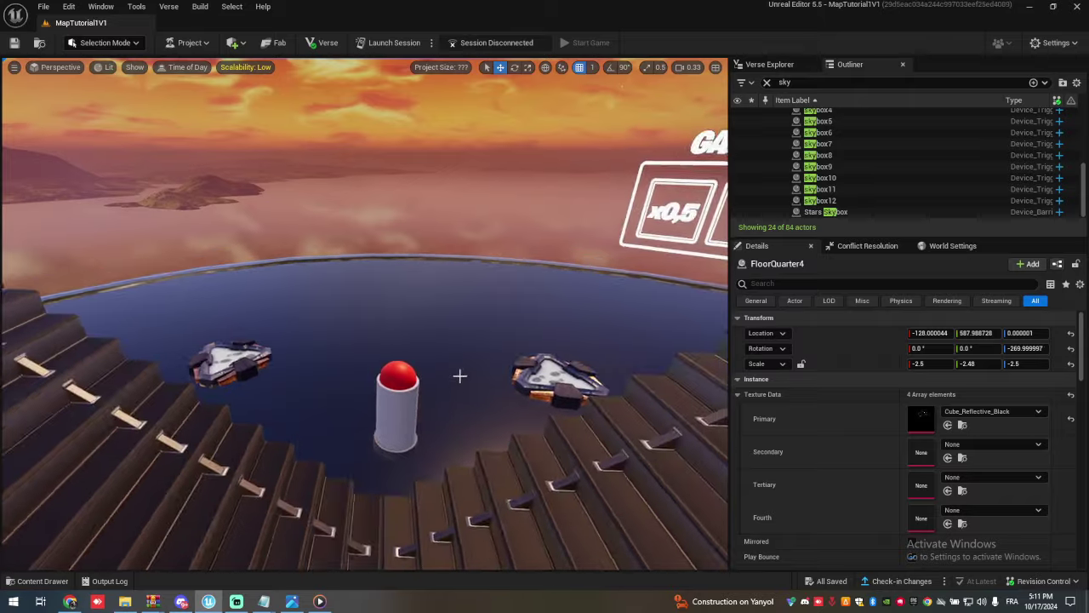
pyautogui.moveTo(460, 375); pyautogui.dragTo(371, 223, button='right')
pyautogui.rightClick(455, 436)
pyautogui.moveTo(391, 416); pyautogui.dragTo(345, 464, button='right')
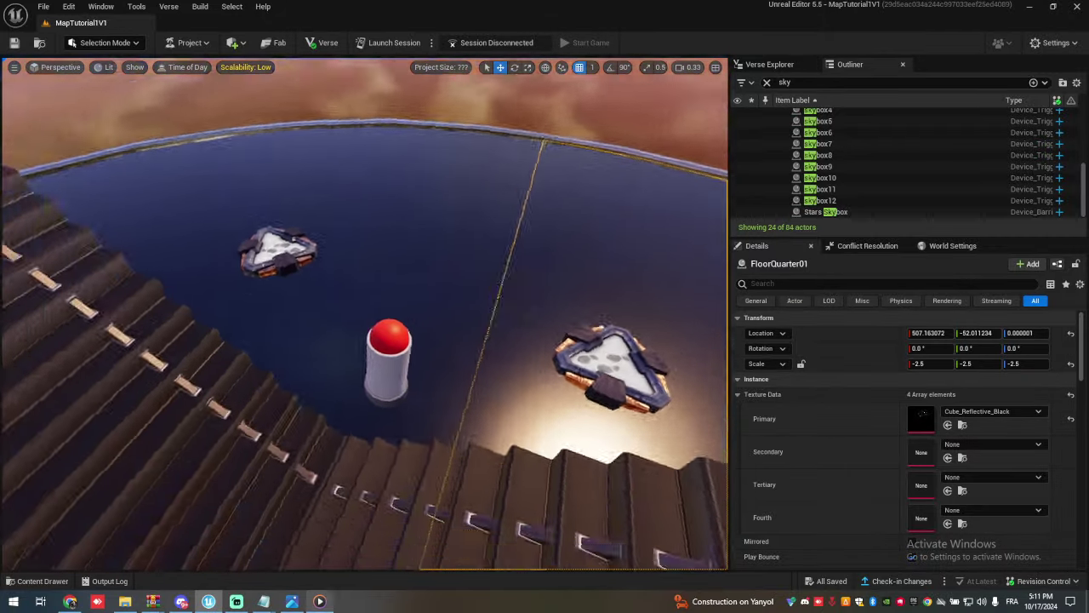
pyautogui.moveTo(498, 296); pyautogui.dragTo(434, 332, button='right')
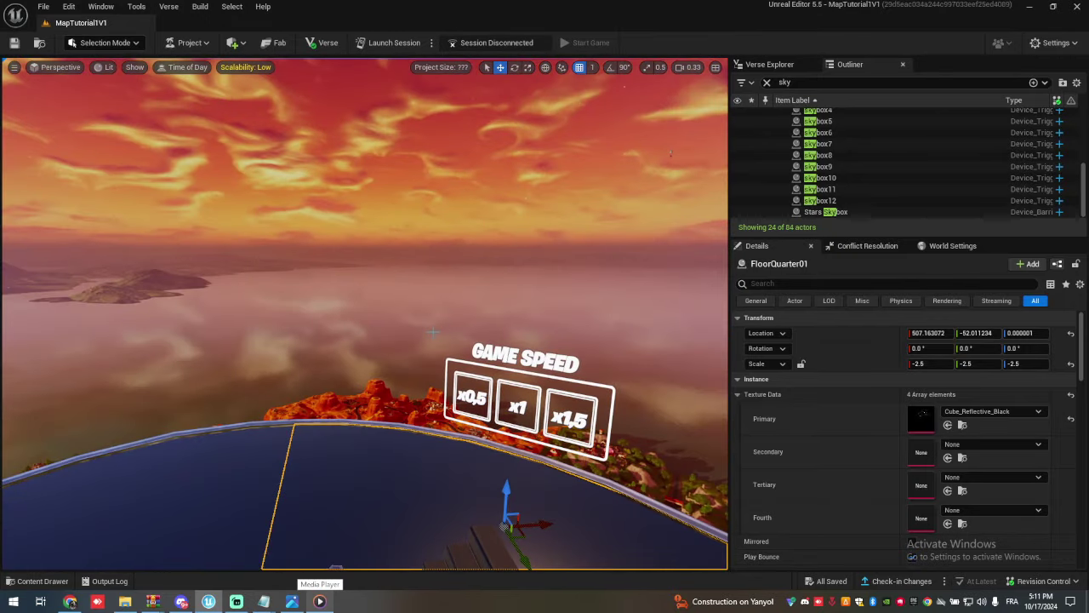
pyautogui.rightClick(501, 240)
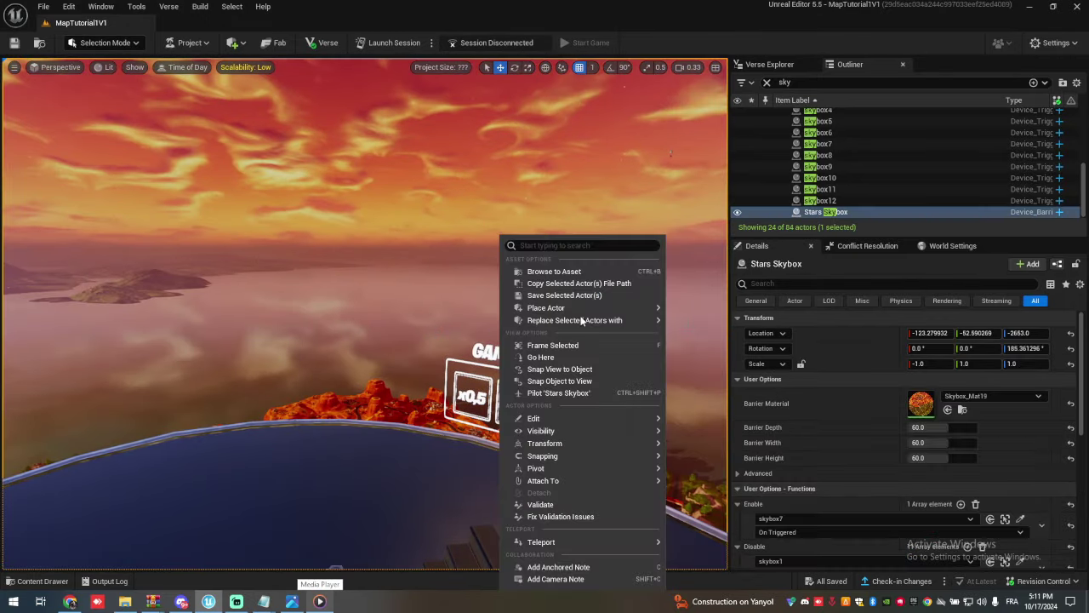
pyautogui.moveTo(438, 245); pyautogui.dragTo(371, 282, button='right')
pyautogui.press('w')
pyautogui.press('s')
pyautogui.press('s')
# Clear the actor filter, find the Explosive Device among the Fortnite devices, and place it between the two stair pieces.
pyautogui.click(766, 82)
pyautogui.hotkey('ctrl', 'space')
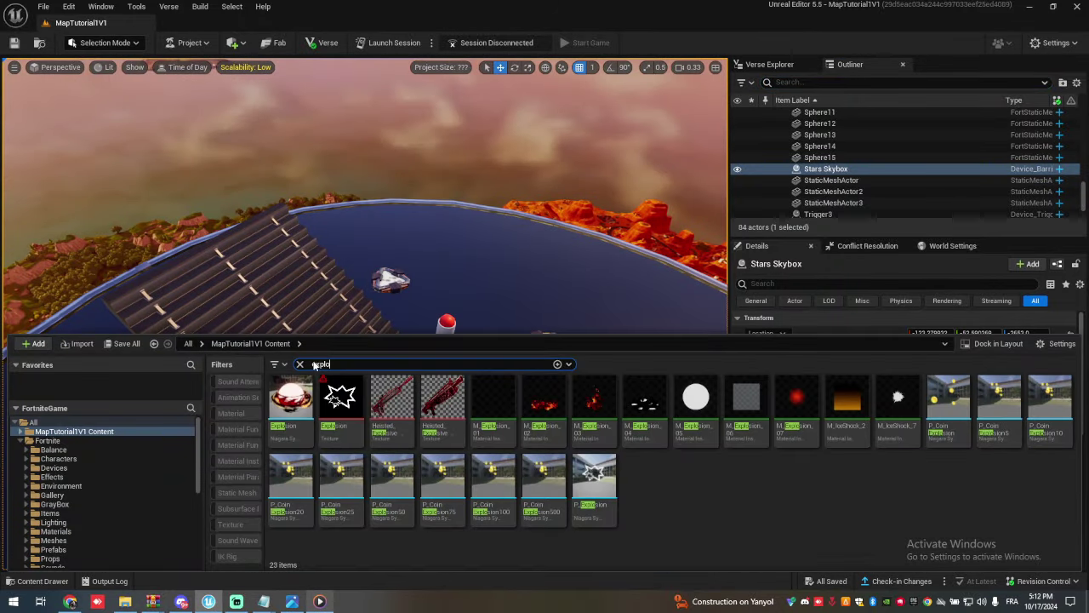
pyautogui.click(299, 364)
pyautogui.scroll(-5, 773, 433)
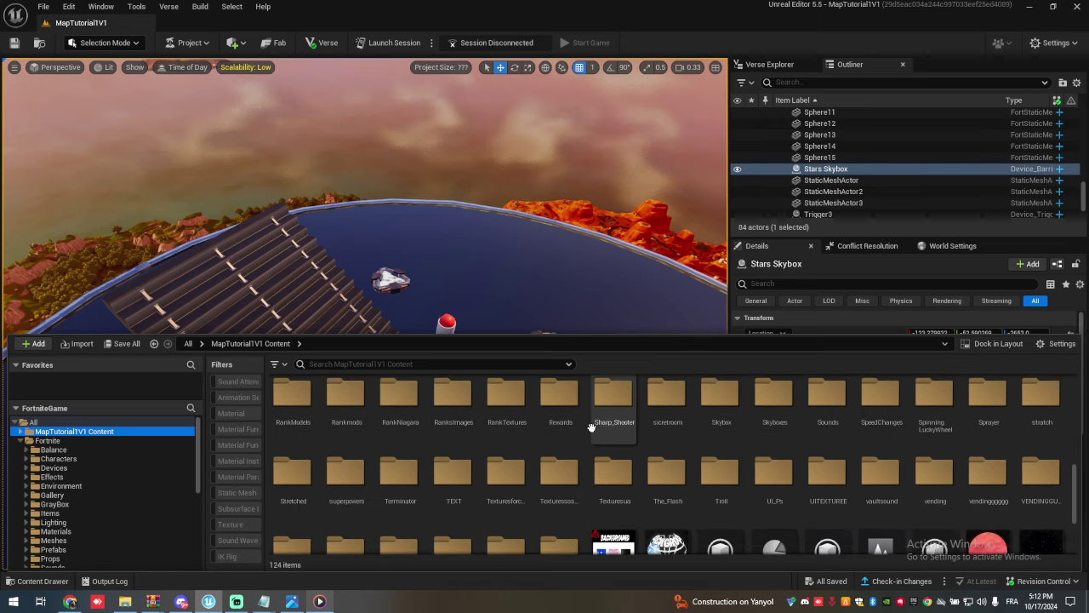
pyautogui.scroll(-2, 595, 425)
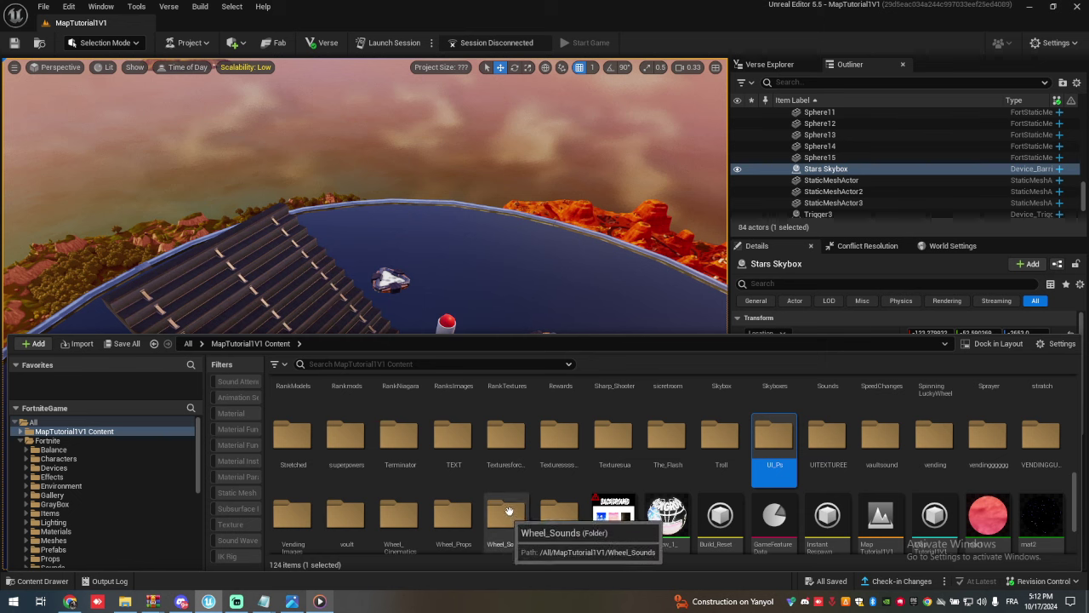
pyautogui.scroll(6, 455, 502)
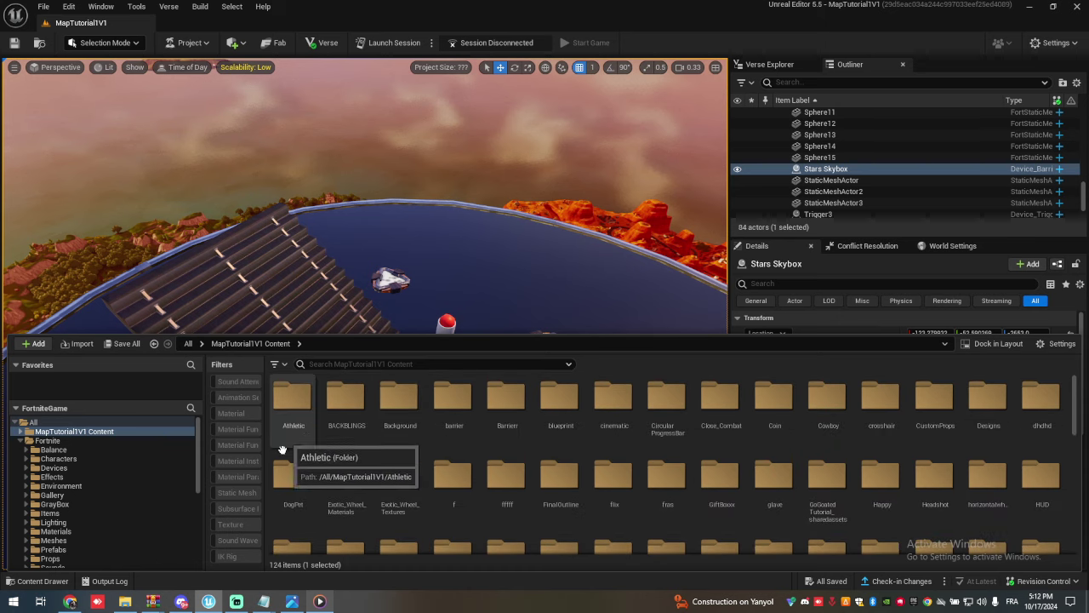
pyautogui.click(44, 440)
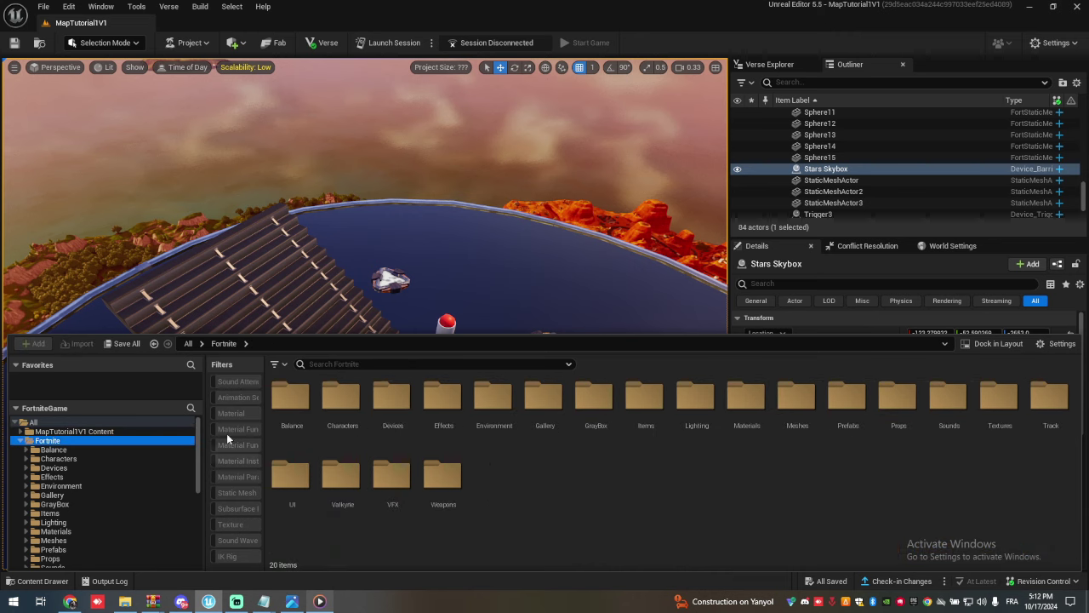
pyautogui.doubleClick(390, 403)
pyautogui.write('explosive')
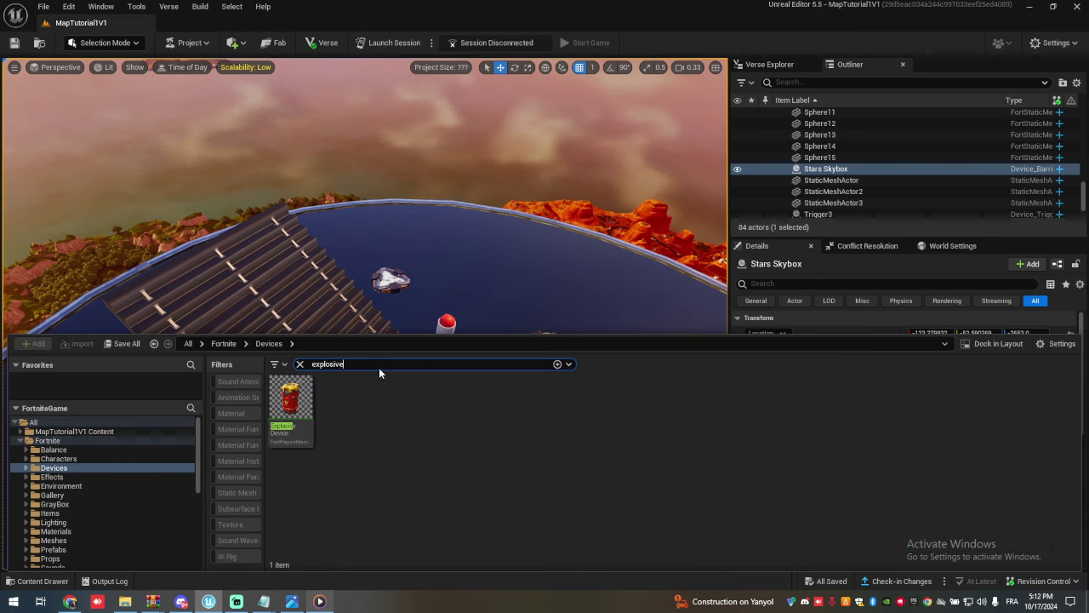
pyautogui.moveTo(290, 397); pyautogui.dragTo(475, 368)
pyautogui.moveTo(391, 403); pyautogui.dragTo(390, 402)
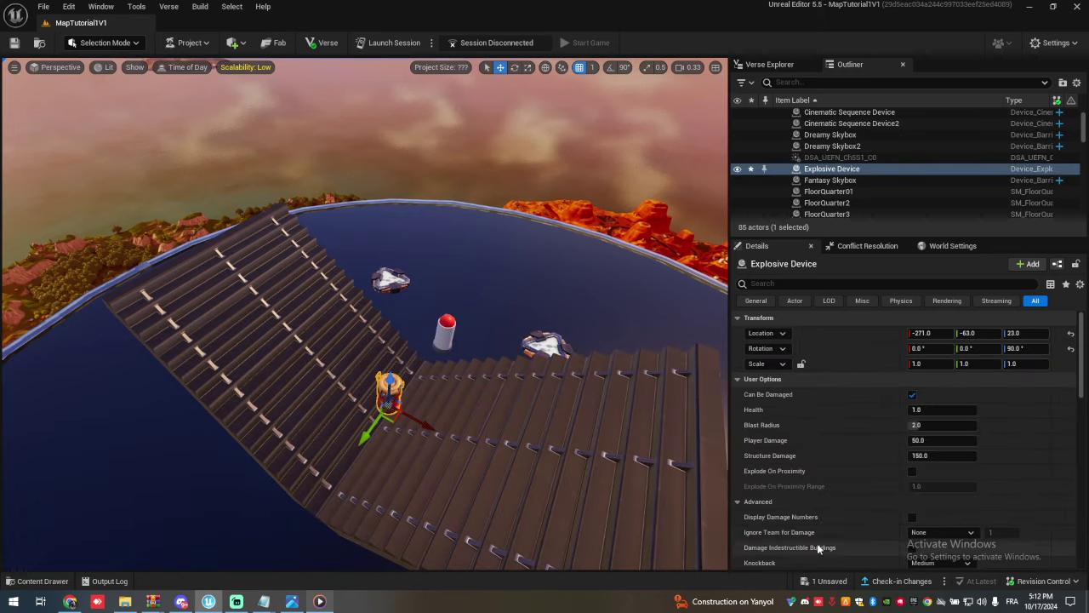
# Set the Explosive Device's Blast Radius to 5000 and disable Can Be Damaged.
pyautogui.click(919, 425)
pyautogui.press('capslock')
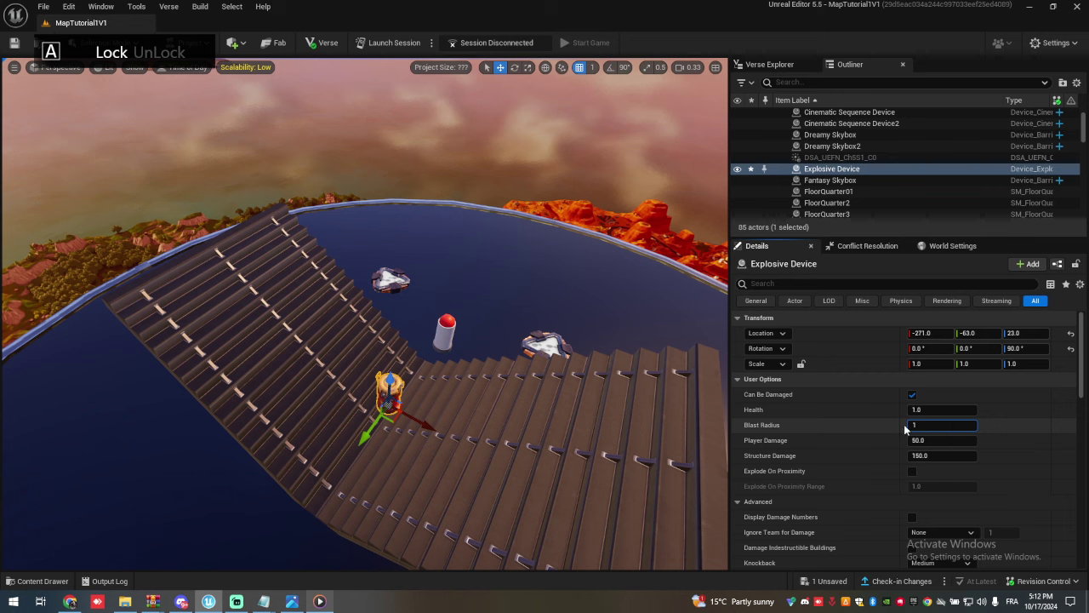
pyautogui.write('5000')
pyautogui.press('capslock')
pyautogui.press('Return')
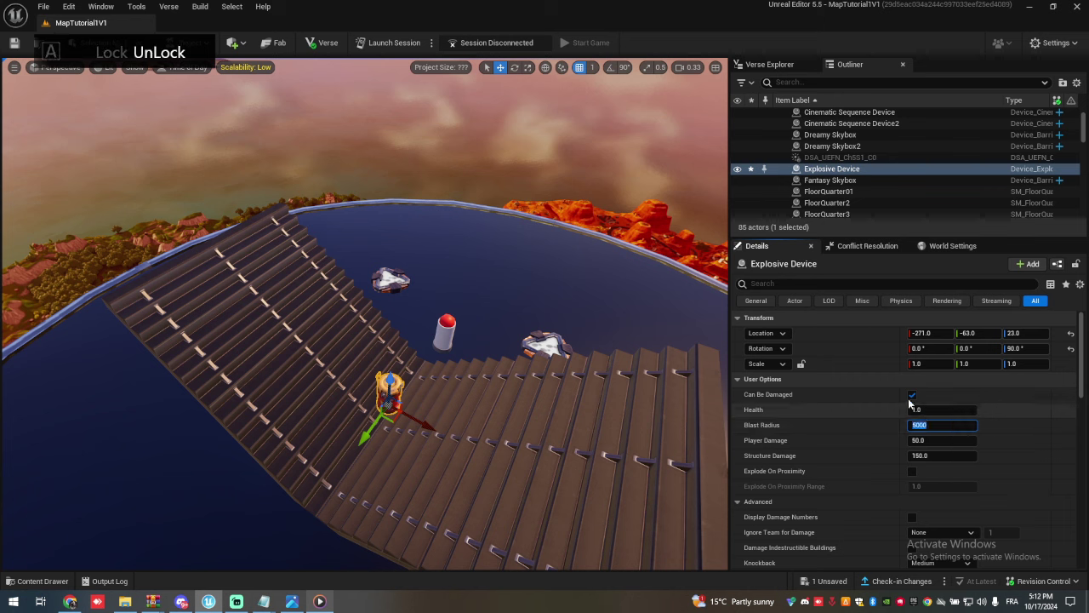
pyautogui.rightClick(858, 430)
pyautogui.click(889, 464)
pyautogui.click(913, 395)
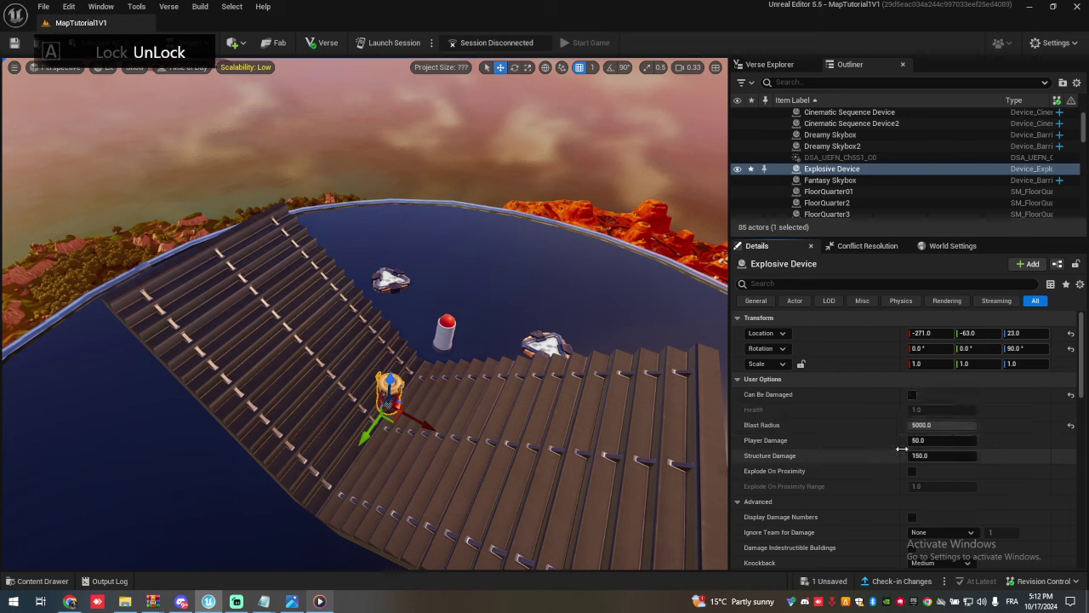
# Set the Explosive Device's Player Damage to 0 and Structure Damage to 5000.
pyautogui.click(920, 441)
pyautogui.press('capslock')
pyautogui.write('0')
pyautogui.press('Return')
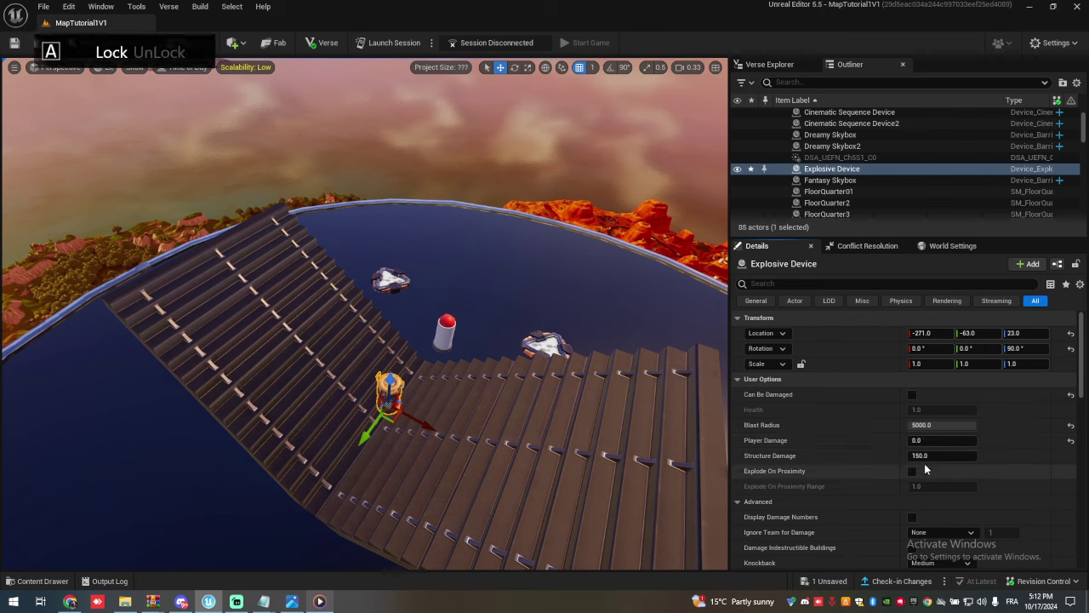
pyautogui.click(924, 456)
pyautogui.write('5000')
pyautogui.press('Return')
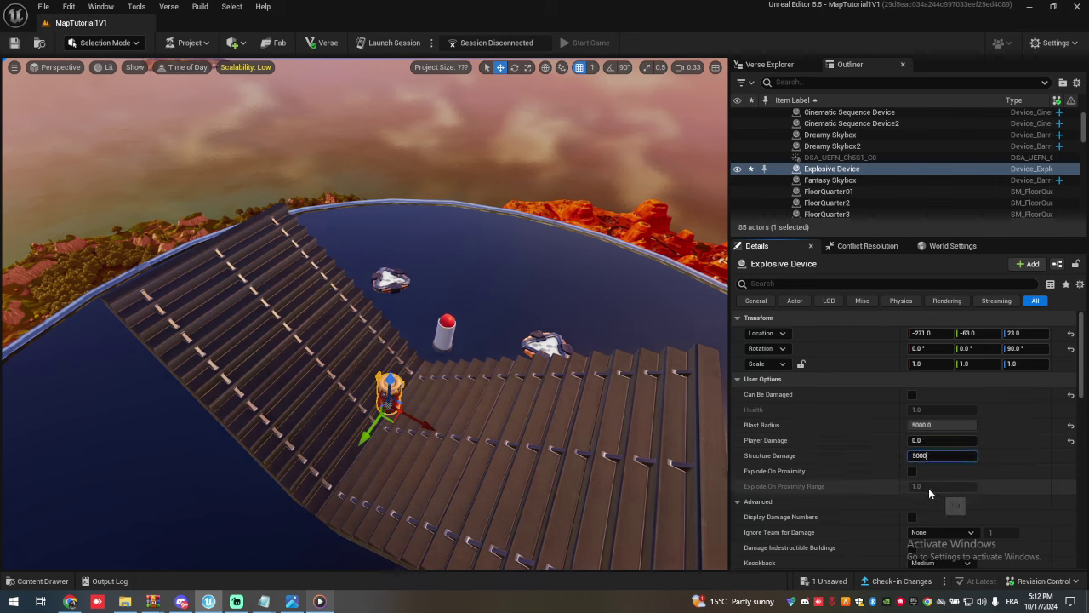
# Set the Explosive Device's Knockback to None and turn off Play Audio / VFX.
pyautogui.scroll(-3, 893, 481)
pyautogui.click(922, 488)
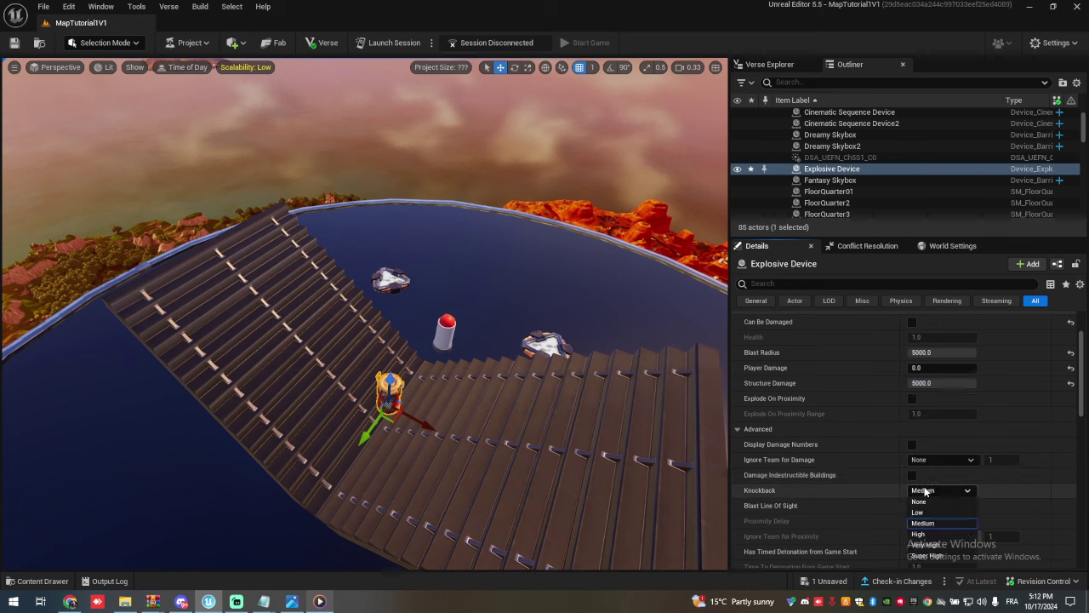
pyautogui.click(928, 501)
pyautogui.scroll(-2, 878, 484)
pyautogui.scroll(-3, 898, 502)
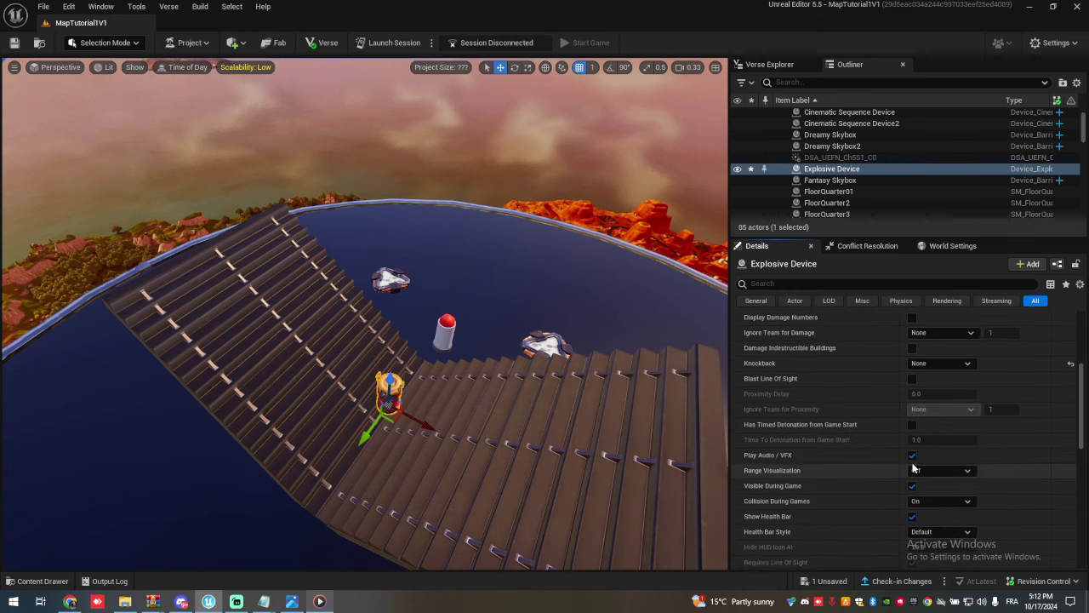
pyautogui.click(912, 454)
# Set Collision During Games to Off and disable Show Health Bar on the Explosive Device.
pyautogui.click(919, 502)
pyautogui.click(927, 513)
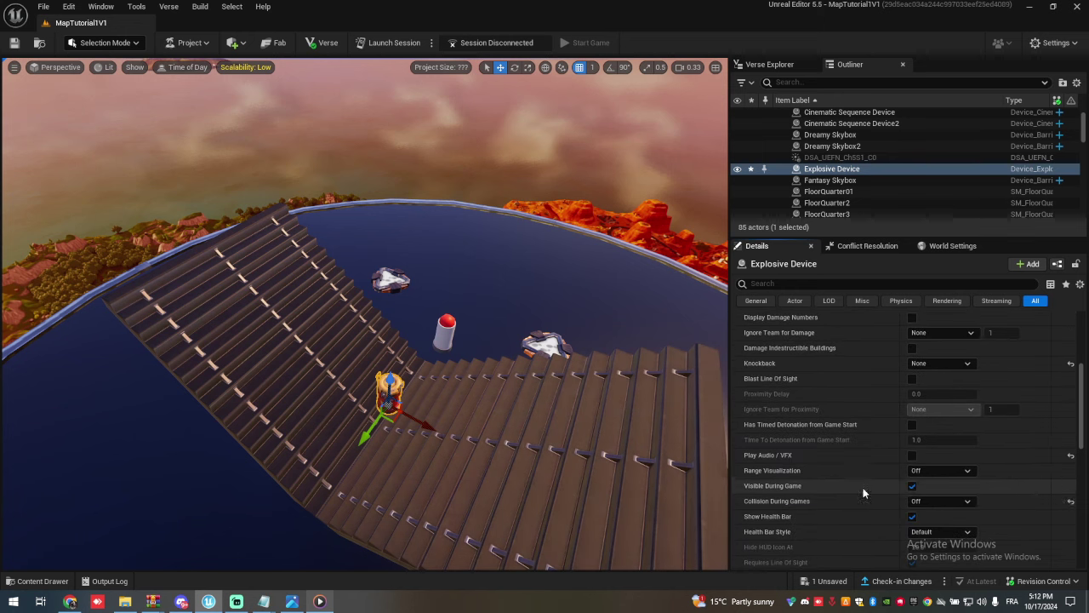
pyautogui.scroll(-2, 919, 476)
pyautogui.click(912, 462)
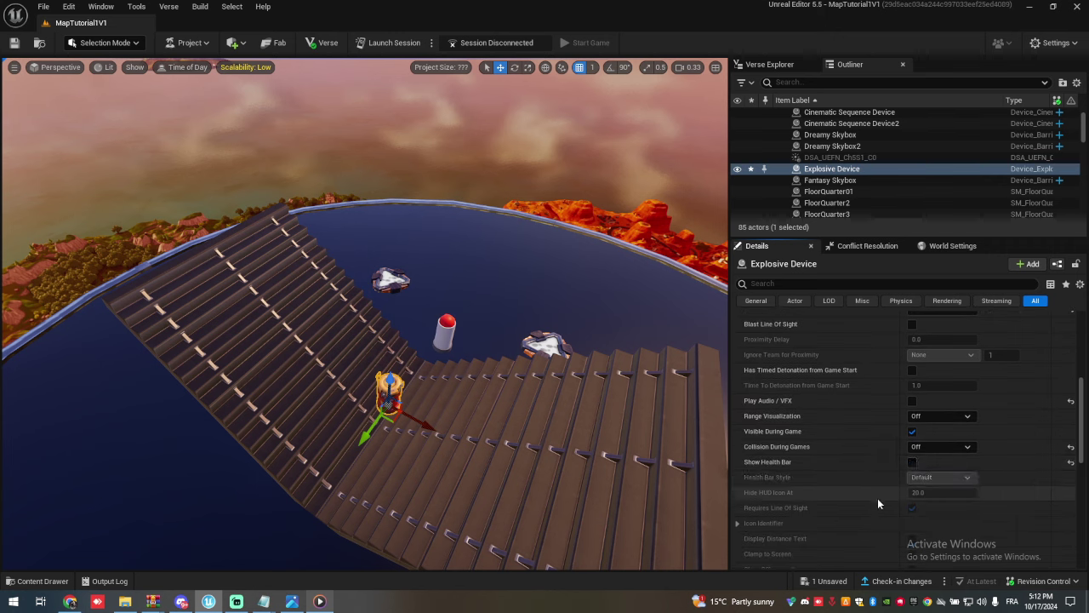
# Add two array elements each to the Explosive Device's Explode and Reset functions.
pyautogui.scroll(-10, 878, 498)
pyautogui.scroll(1, 933, 391)
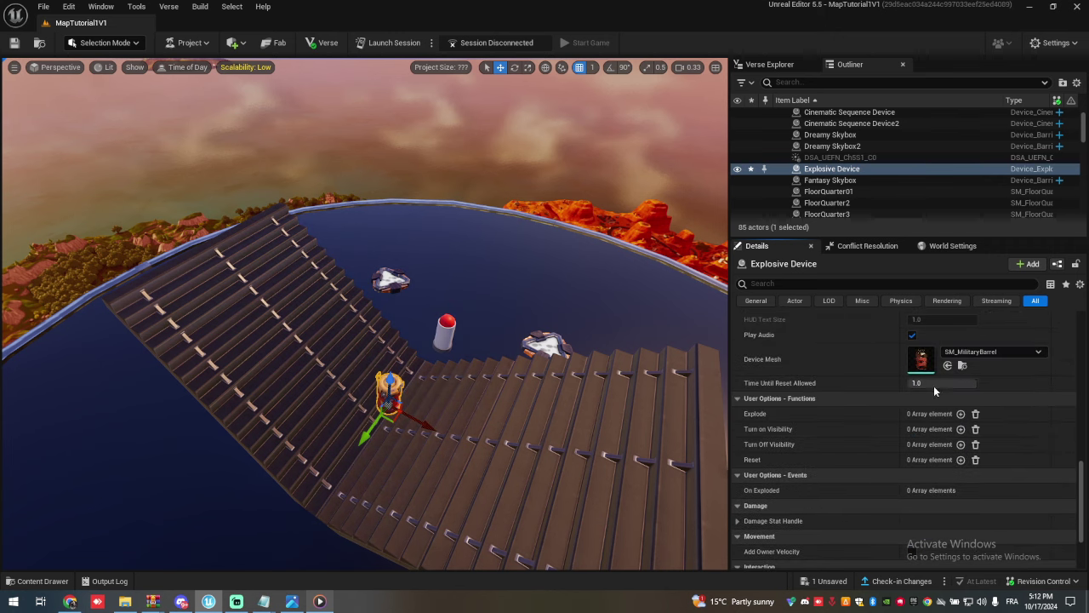
pyautogui.click(961, 413)
pyautogui.click(964, 414)
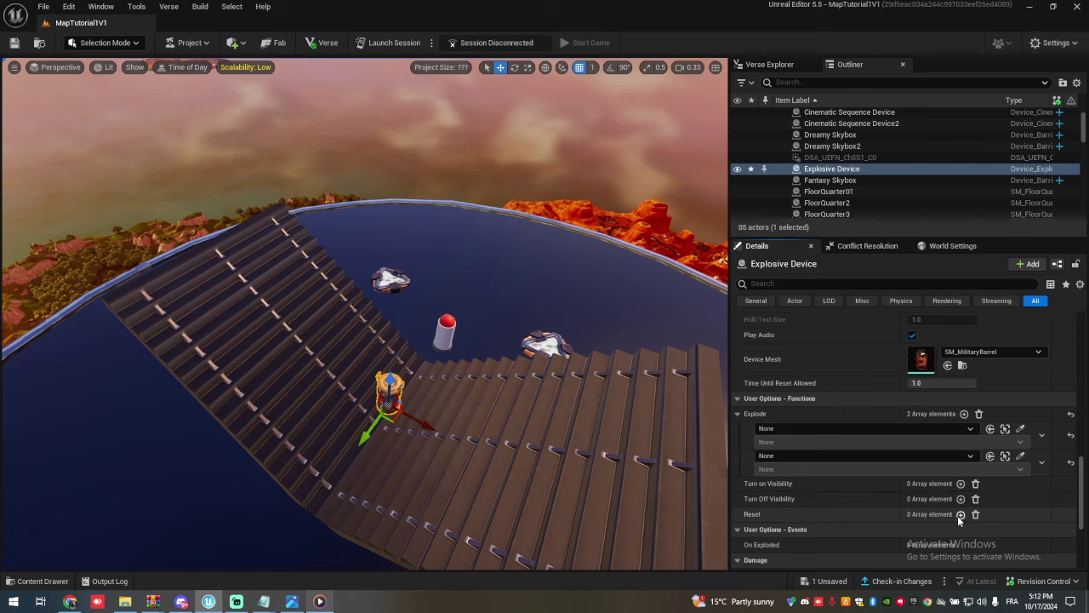
pyautogui.click(960, 514)
pyautogui.click(961, 514)
# Assign the Button device to the first entry of both the Explode and Reset functions.
pyautogui.click(796, 428)
pyautogui.write('BUT')
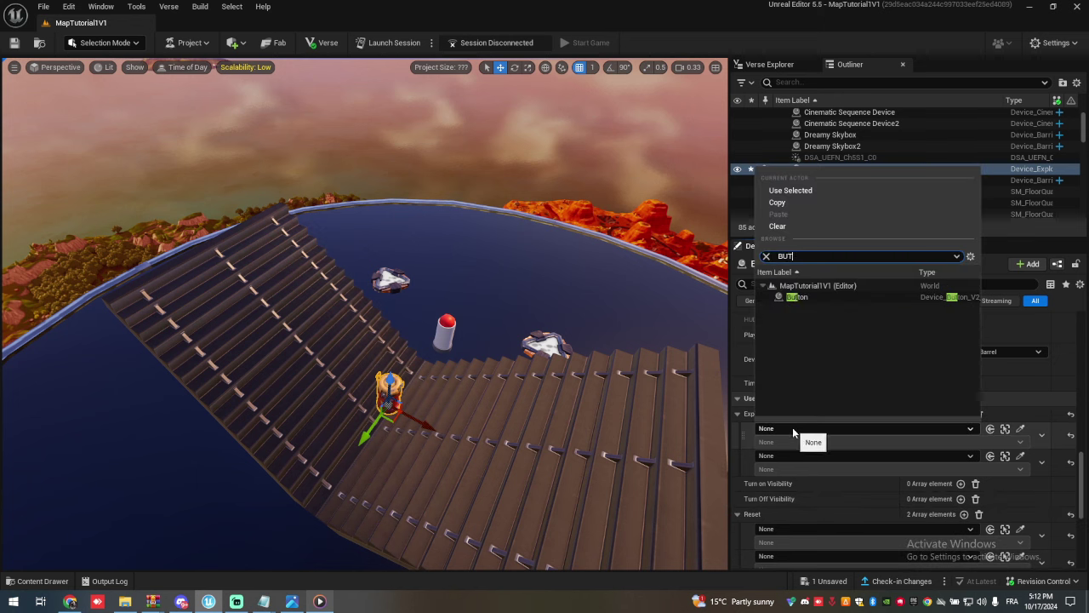
pyautogui.click(814, 298)
pyautogui.click(775, 534)
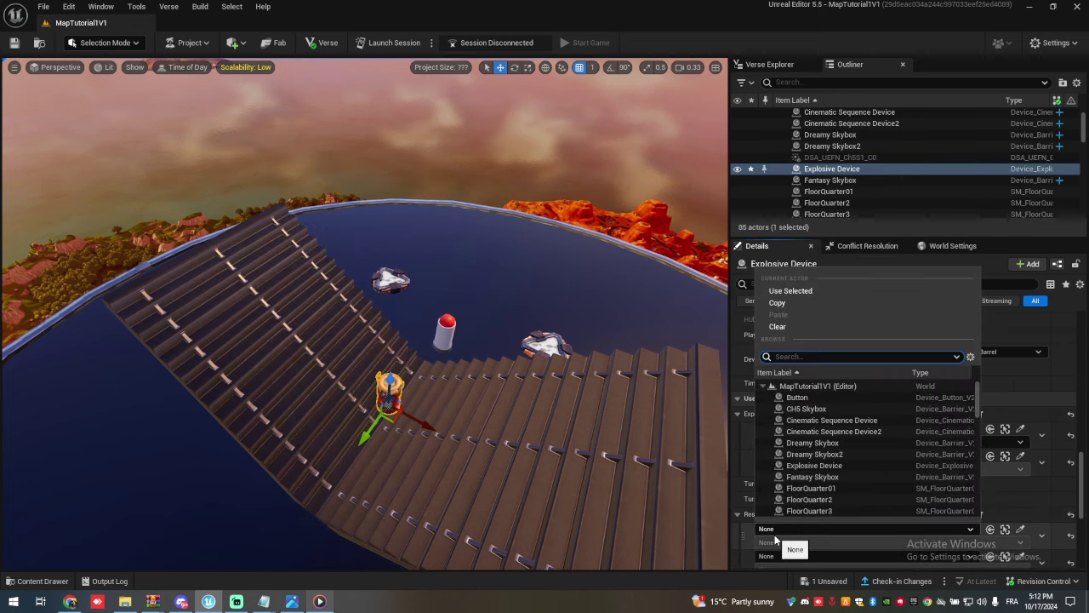
pyautogui.write('BUT')
pyautogui.click(814, 396)
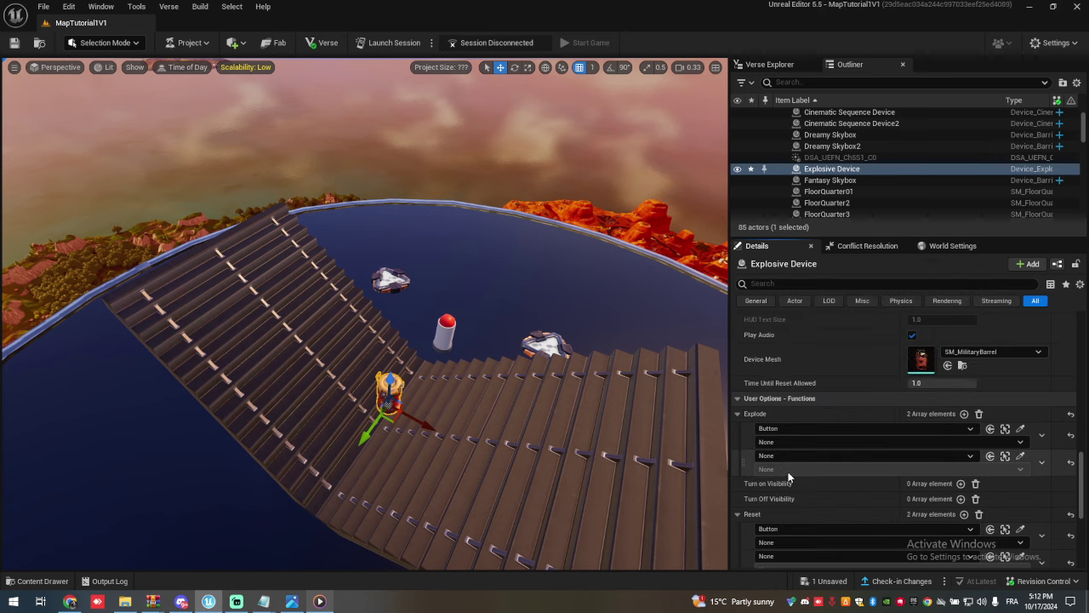
# Bind the second Explode entry to Trigger3 with On Triggered and set the Button entry's event to On Interact.
pyautogui.scroll(5, 512, 386)
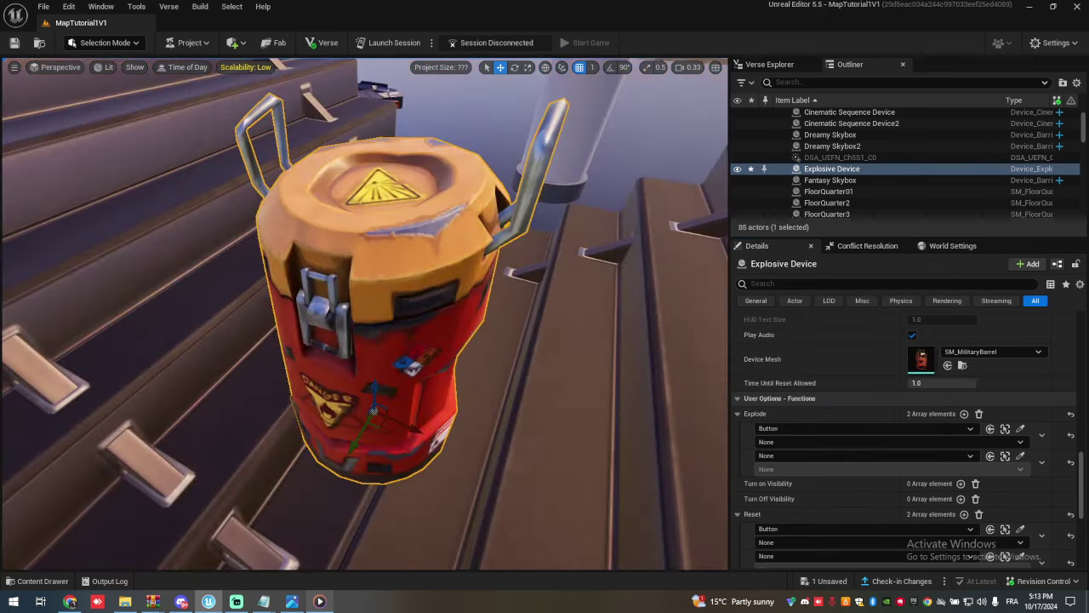
pyautogui.moveTo(512, 385); pyautogui.dragTo(512, 430, button='right')
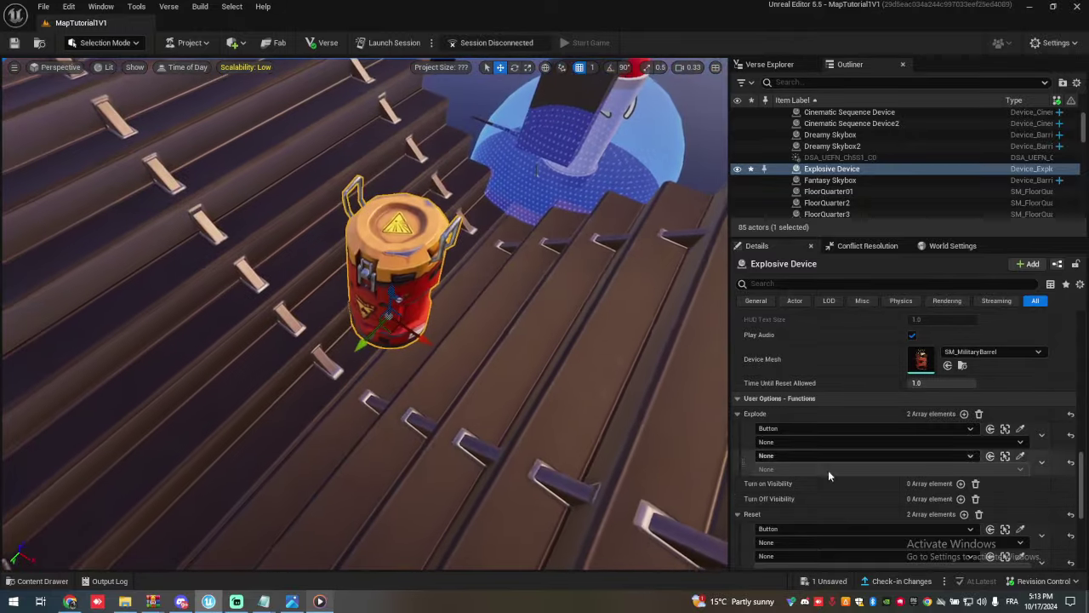
pyautogui.click(1020, 456)
pyautogui.click(577, 95)
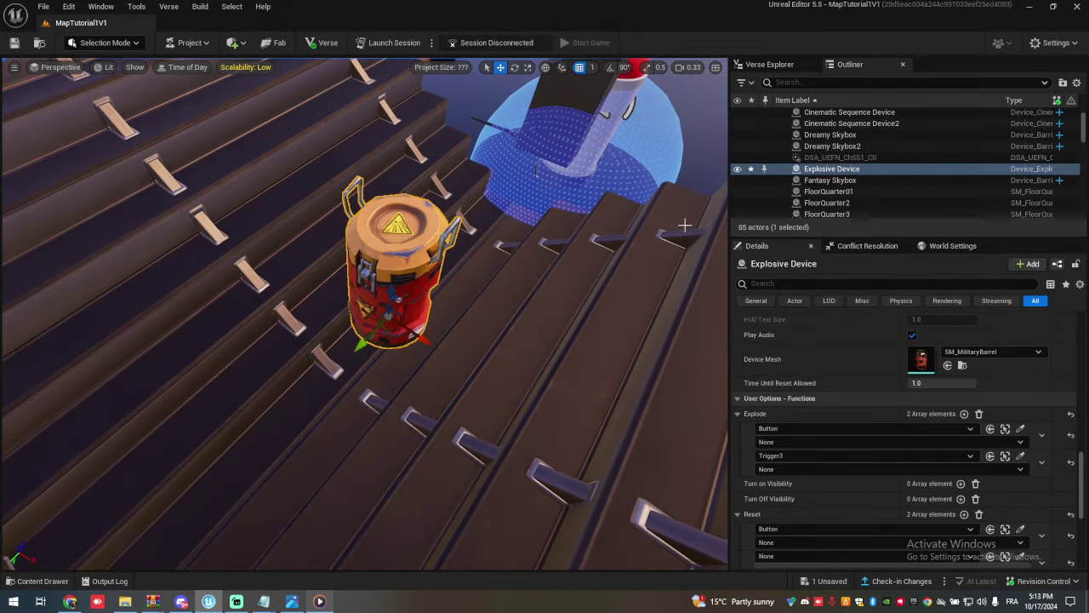
pyautogui.click(770, 469)
pyautogui.click(774, 493)
pyautogui.click(770, 441)
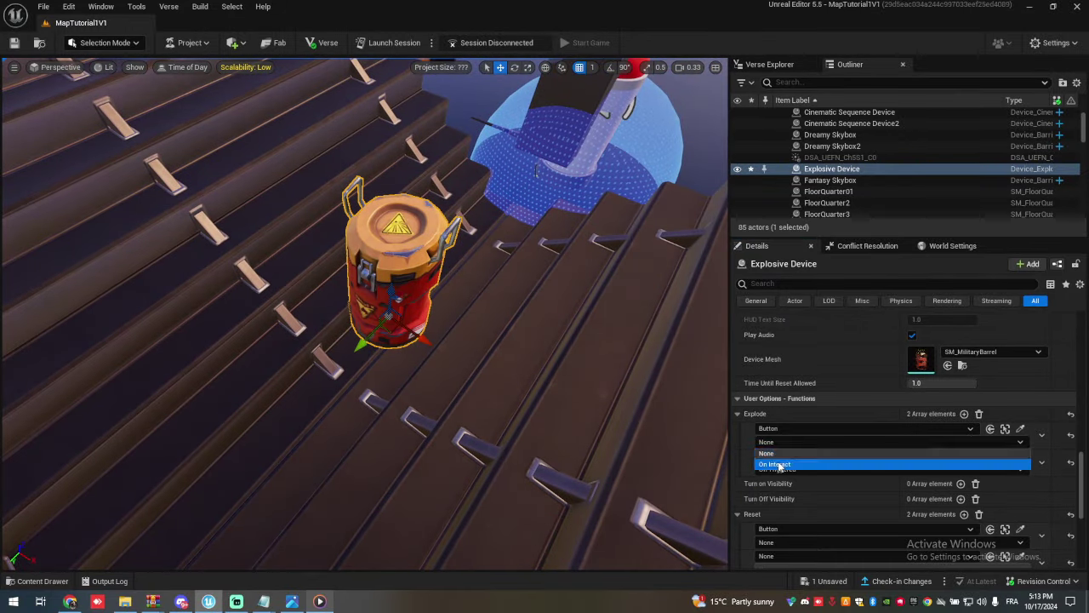
pyautogui.click(778, 464)
# Bind the second Reset entry to Trigger3 with On Triggered and set the Button entry's event to On Interact.
pyautogui.scroll(-2, 764, 504)
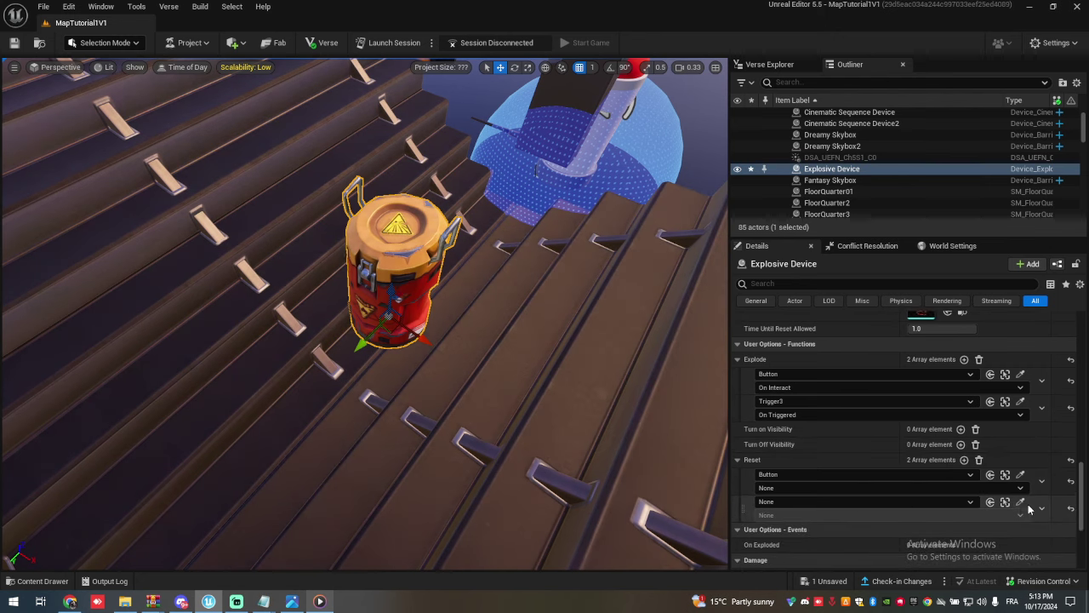
pyautogui.click(578, 96)
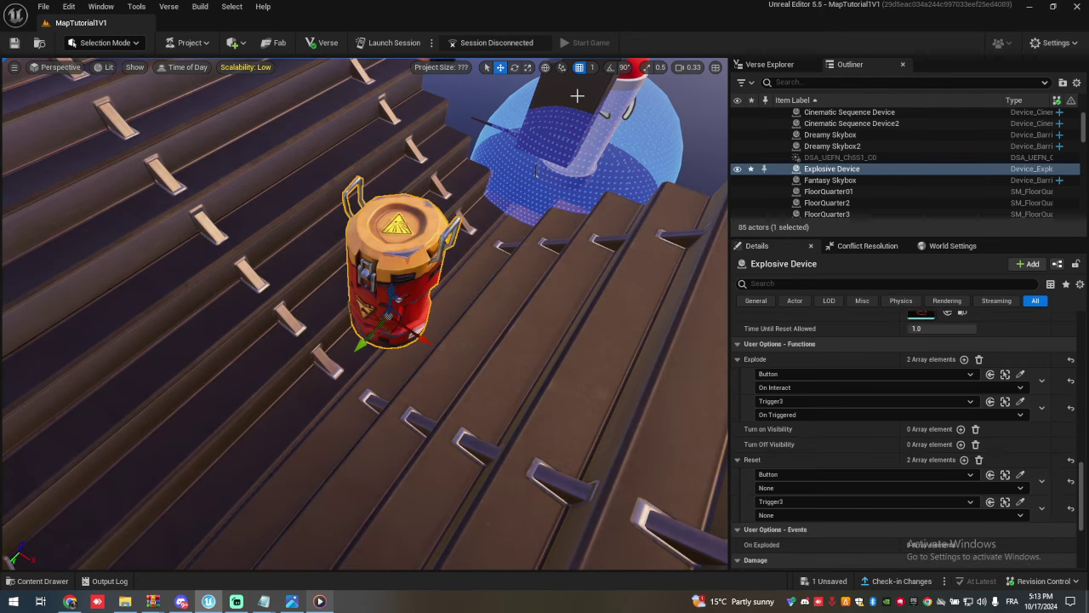
pyautogui.click(770, 515)
pyautogui.click(779, 536)
pyautogui.click(770, 488)
pyautogui.click(776, 510)
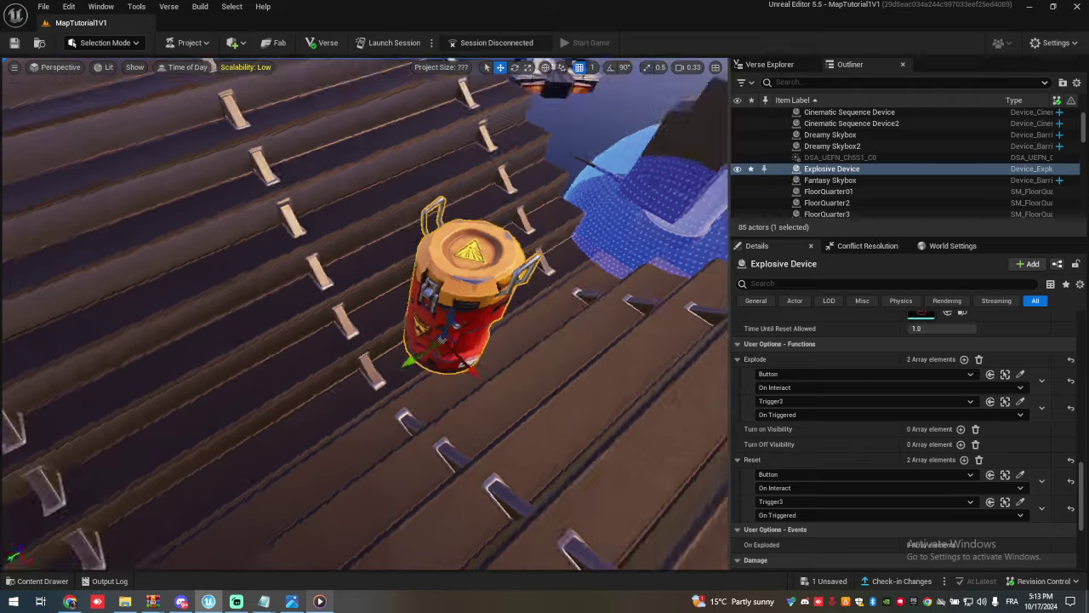
# Save the new Explosive Device to the level.
pyautogui.moveTo(558, 438); pyautogui.dragTo(557, 438, button='right')
pyautogui.hotkey('ctrl', 's')
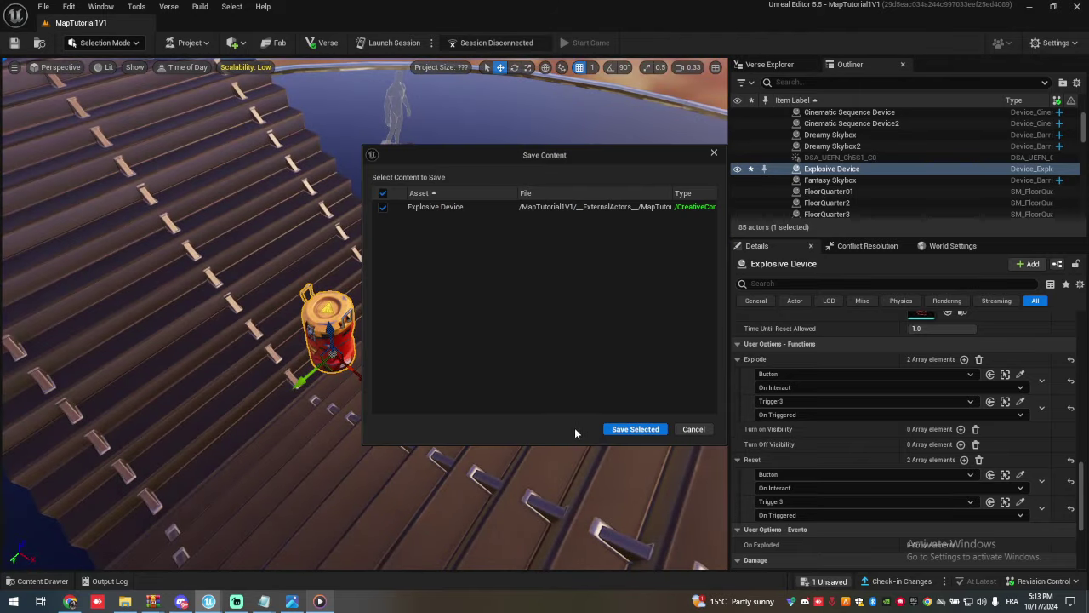
pyautogui.click(634, 429)
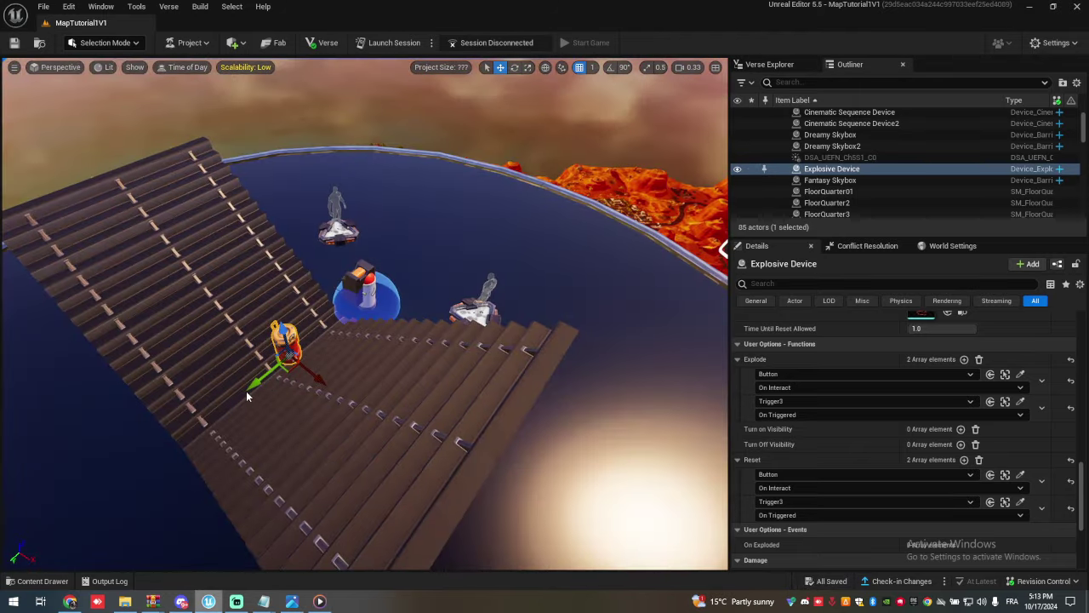
# Select the Hunter Haven Stairs pieces beside the barrel and paste the copied pack actors into the level.
pyautogui.rightClick(274, 300)
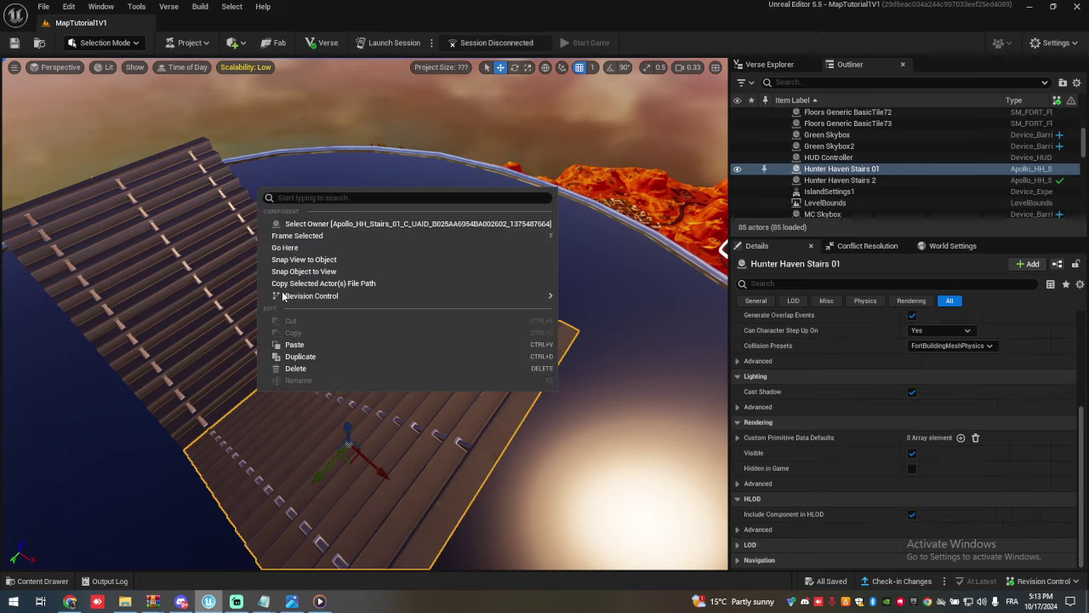
pyautogui.click(225, 313)
pyautogui.moveTo(295, 393); pyautogui.dragTo(190, 372, button='right')
pyautogui.click(238, 313)
pyautogui.rightClick(267, 370)
pyautogui.click(219, 325)
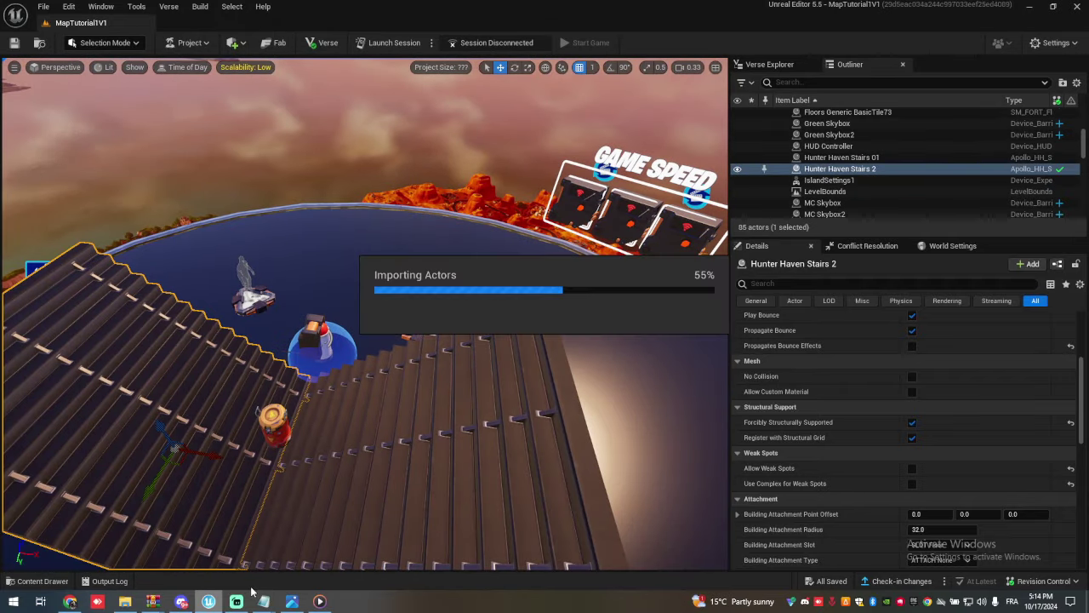
# Close all the pack text files in Notepad except CrossHair, including ButtonsReset, barriers and Builds.
pyautogui.moveTo(275, 600)
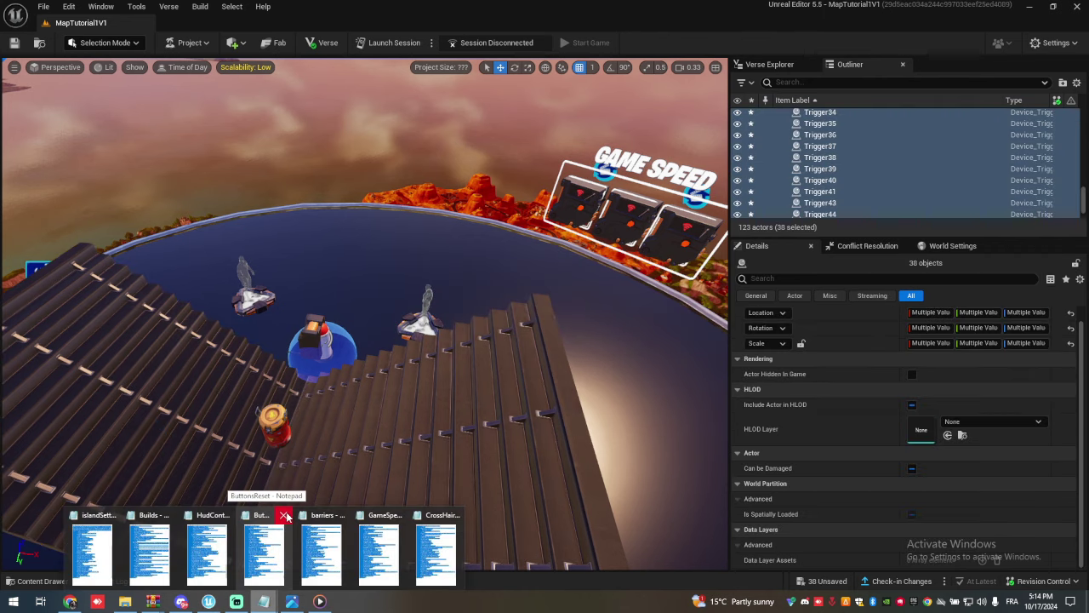
pyautogui.click(286, 516)
pyautogui.click(316, 515)
pyautogui.click(285, 515)
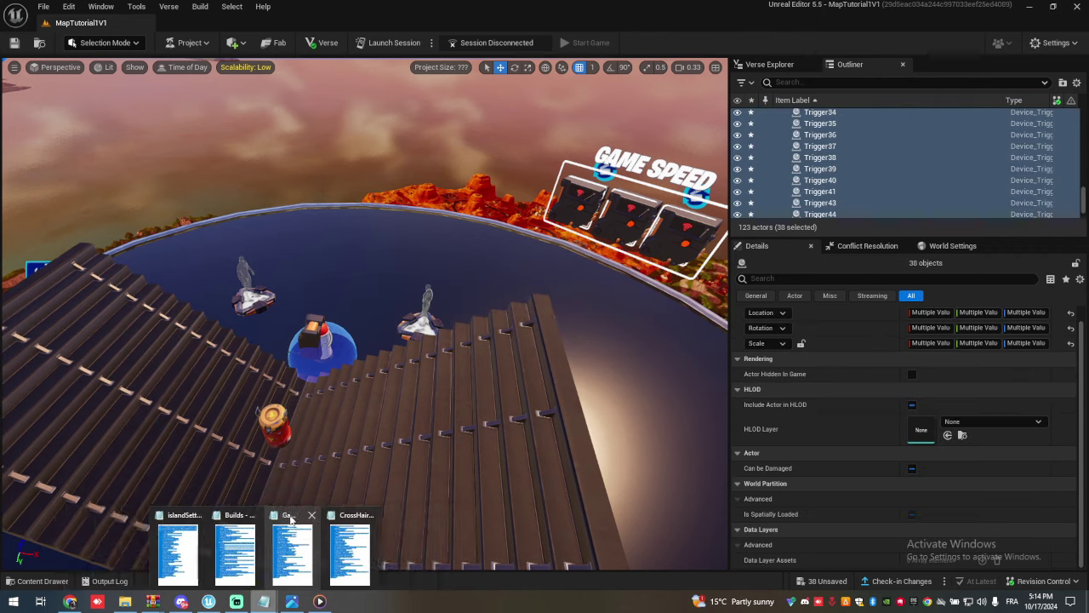
pyautogui.click(255, 516)
pyautogui.click(284, 517)
pyautogui.click(259, 519)
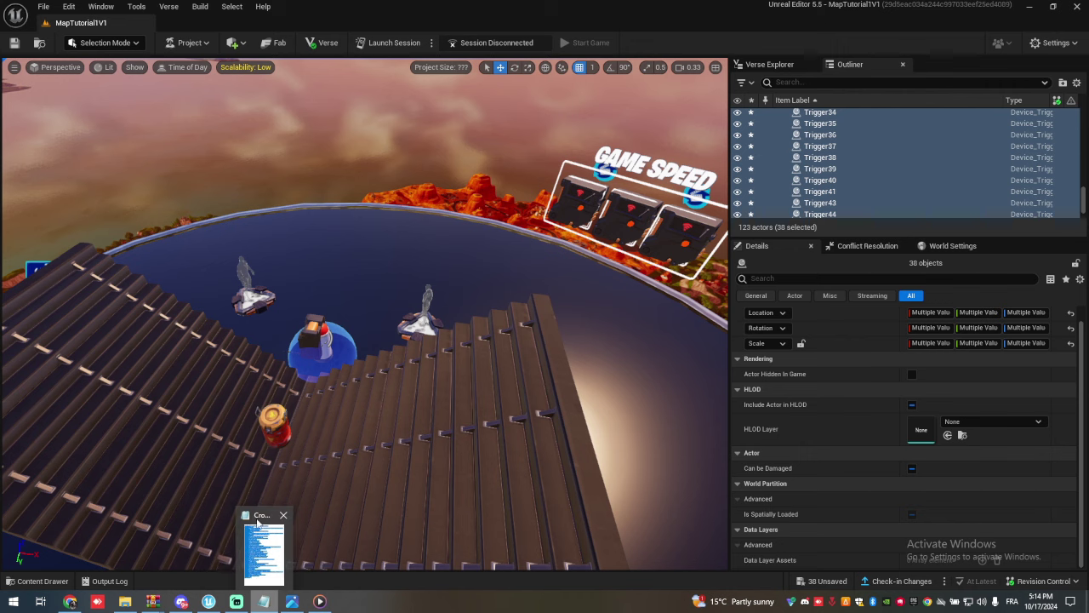
# Close the CrossHairs text file in Notepad.
pyautogui.click(261, 555)
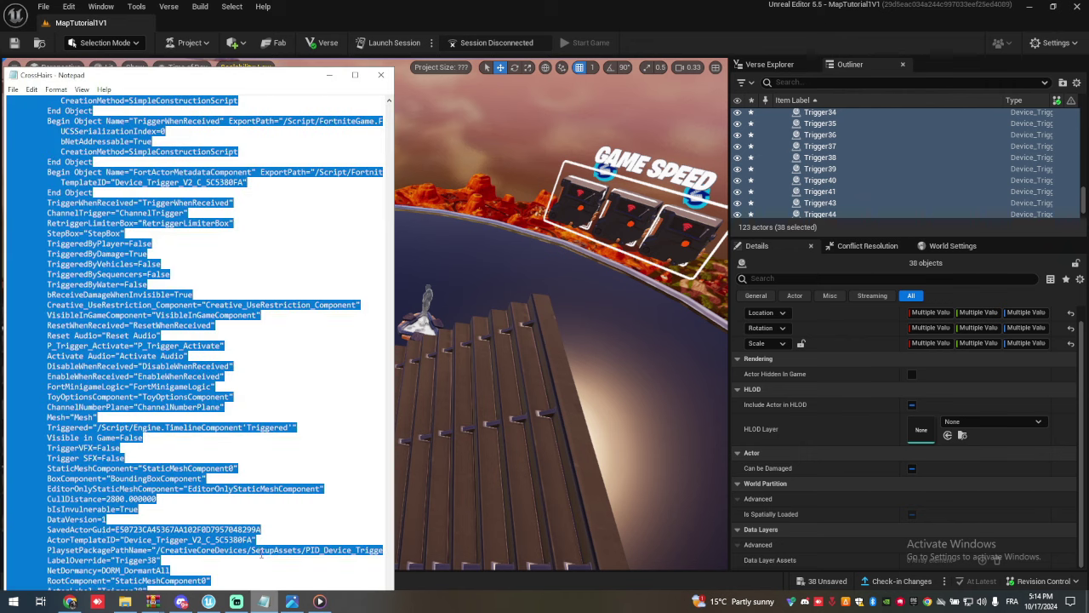
pyautogui.click(382, 74)
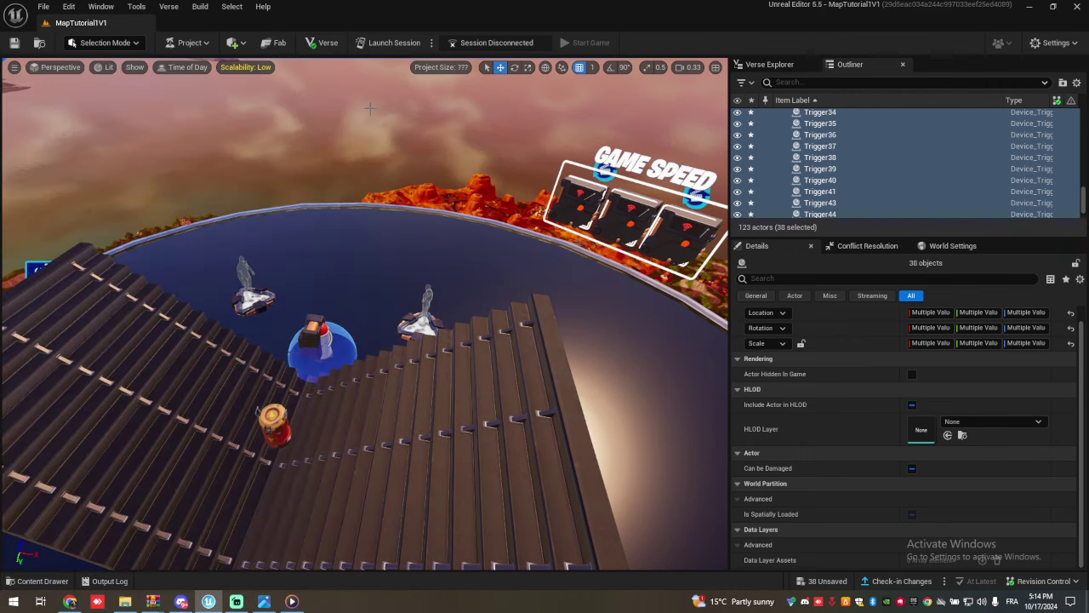
# Set the camera speed to 16 and look around the map for the pasted crosshair actors.
pyautogui.moveTo(246, 538); pyautogui.dragTo(213, 511, button='right')
pyautogui.moveTo(425, 383); pyautogui.dragTo(170, 502, button='right')
pyautogui.moveTo(365, 340); pyautogui.dragTo(93, 204, button='right')
pyautogui.moveTo(342, 427); pyautogui.dragTo(608, 468, button='right')
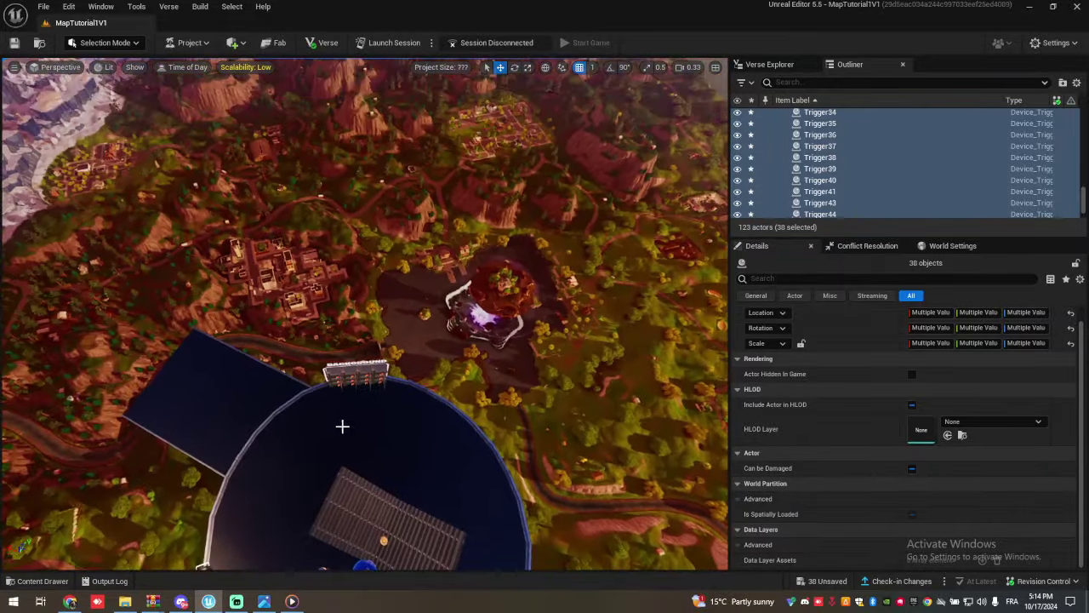
pyautogui.click(696, 69)
pyautogui.click(657, 93)
pyautogui.moveTo(437, 329); pyautogui.dragTo(281, 256, button='right')
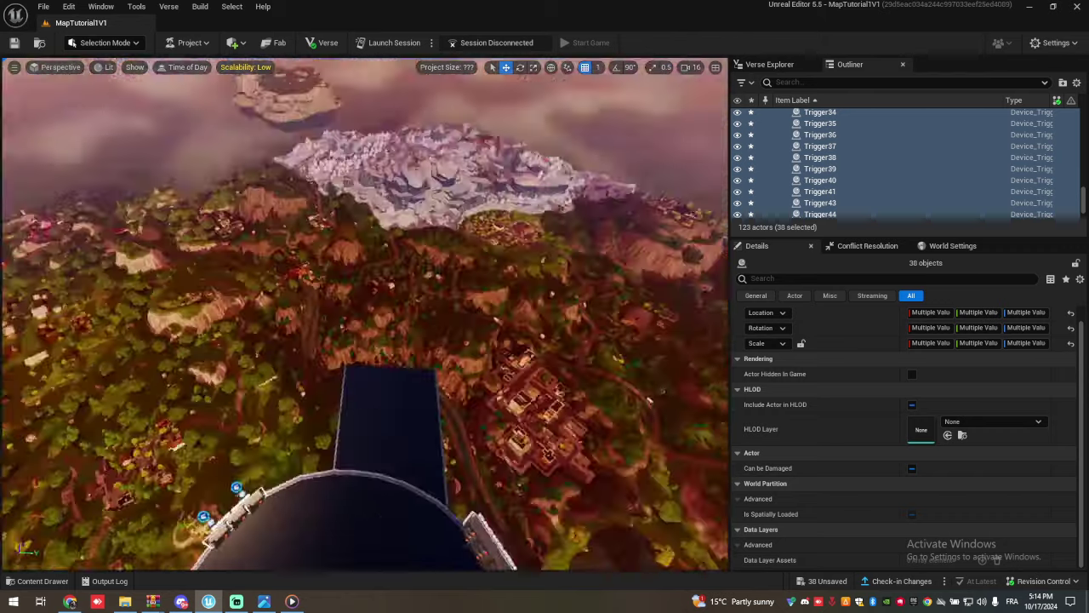
pyautogui.press('s')
pyautogui.moveTo(366, 315); pyautogui.dragTo(242, 291, button='right')
pyautogui.press('w')
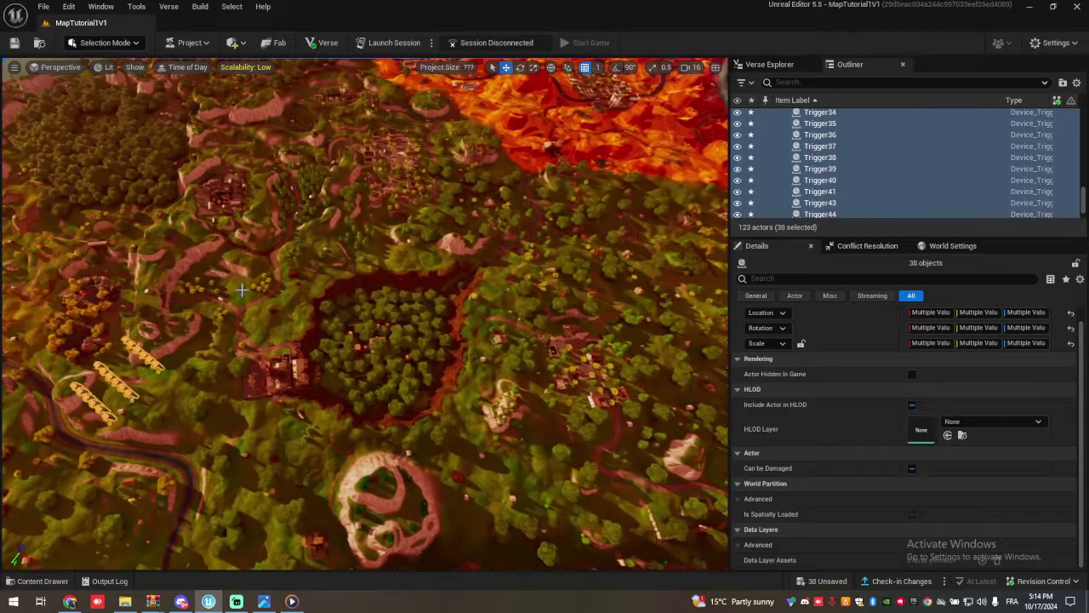
pyautogui.rightClick(296, 321)
pyautogui.press('w')
pyautogui.moveTo(296, 321); pyautogui.dragTo(281, 251, button='right')
pyautogui.rightClick(261, 321)
pyautogui.moveTo(421, 285); pyautogui.dragTo(455, 278, button='right')
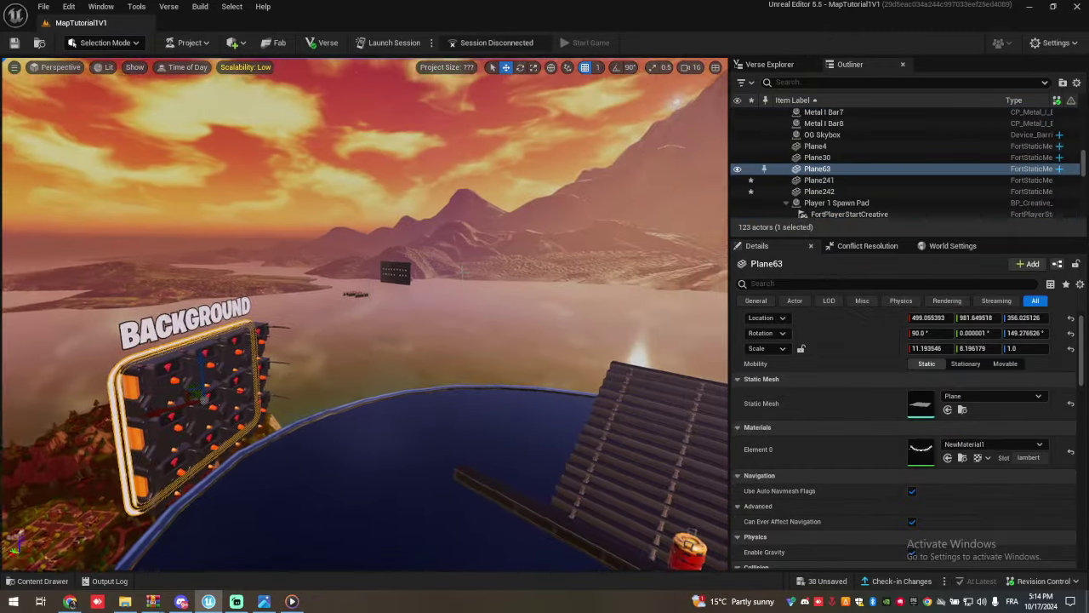
pyautogui.rightClick(422, 285)
pyautogui.click(399, 271)
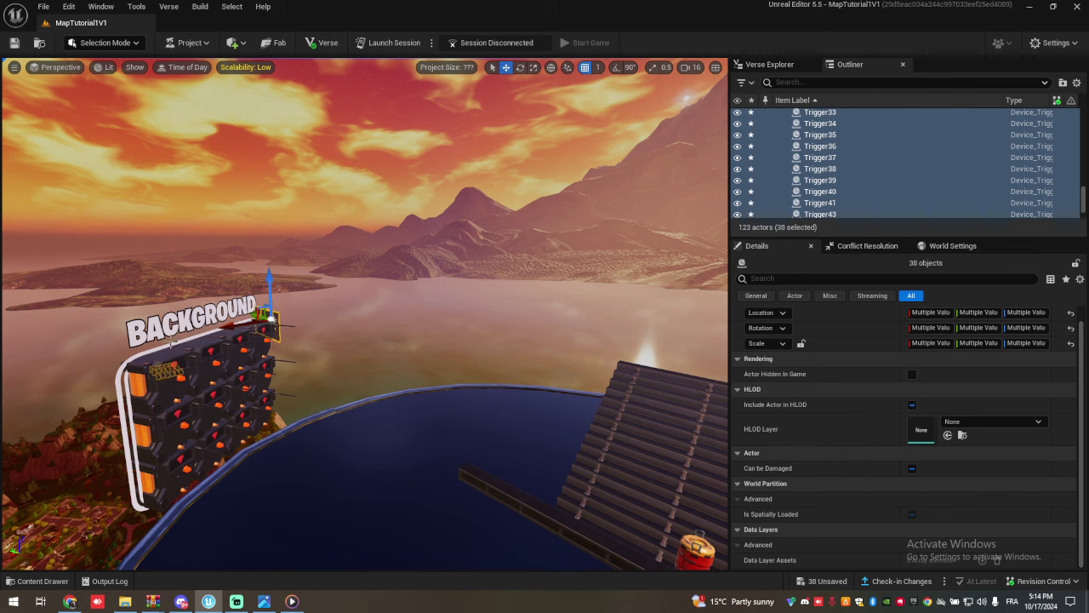
# Move the selected crosshair actors beside the arena stairs, raise them above the floor and rotate them about the vertical axis.
pyautogui.moveTo(249, 313); pyautogui.dragTo(458, 409)
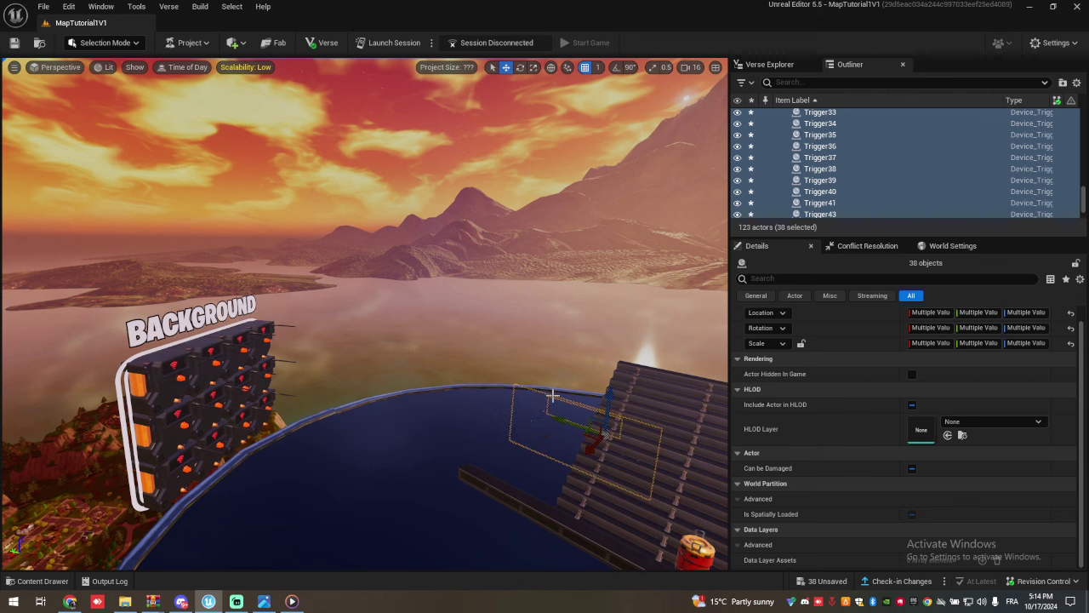
pyautogui.moveTo(613, 395); pyautogui.dragTo(610, 277)
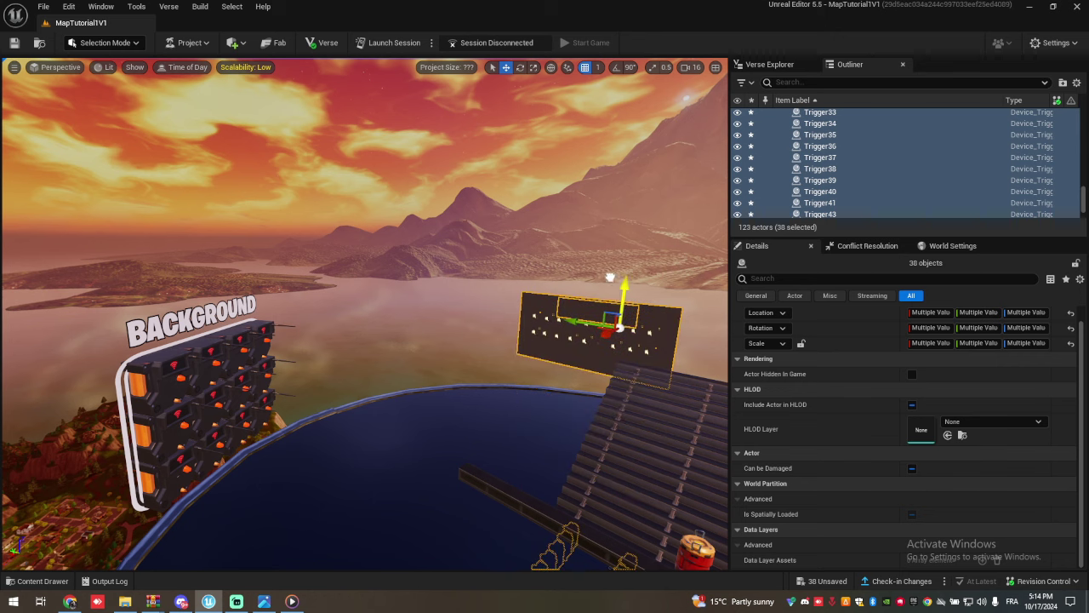
pyautogui.click(520, 67)
pyautogui.moveTo(666, 347); pyautogui.dragTo(560, 349)
# Lower the crosshair board to the arena's rim and shift it sideways along the edge, keeping all 38 actors selected.
pyautogui.moveTo(481, 411); pyautogui.dragTo(672, 411, button='right')
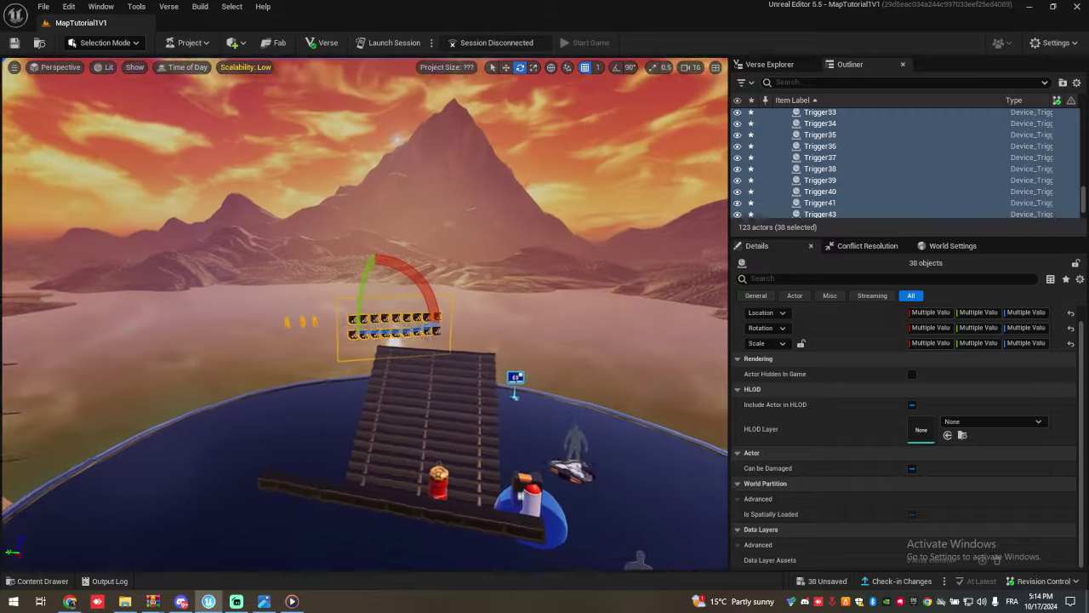
pyautogui.moveTo(585, 395)
pyautogui.mouseDown(button='right')
pyautogui.moveTo(587, 357)
pyautogui.moveTo(578, 451)
pyautogui.moveTo(604, 519)
pyautogui.moveTo(570, 510)
pyautogui.moveTo(570, 388)
pyautogui.mouseUp(button='right')
pyautogui.moveTo(368, 331)
pyautogui.mouseDown(button='right')
pyautogui.moveTo(613, 343)
pyautogui.moveTo(368, 340)
pyautogui.mouseUp(button='right')
pyautogui.rightClick(460, 338)
pyautogui.click(369, 340)
pyautogui.hotkey('ctrl', 'z')
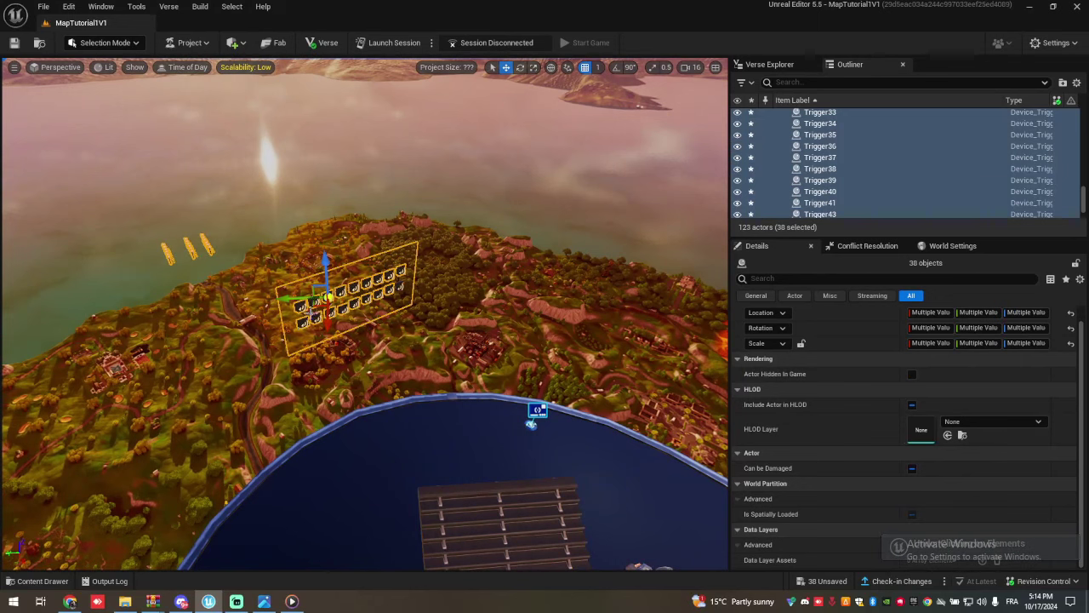
pyautogui.moveTo(324, 321); pyautogui.dragTo(309, 469)
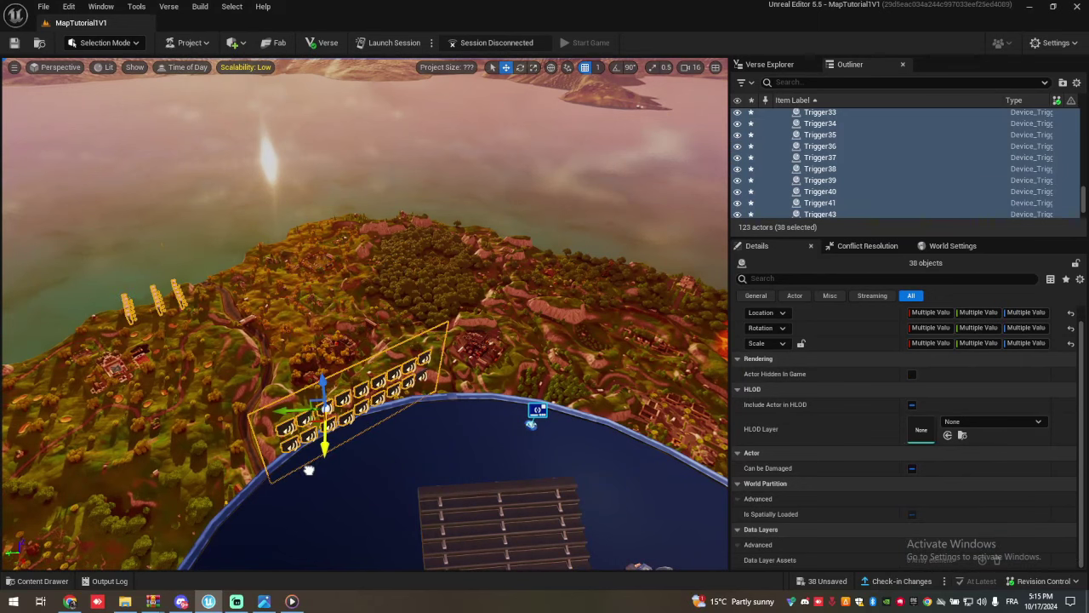
pyautogui.moveTo(286, 415); pyautogui.dragTo(322, 419)
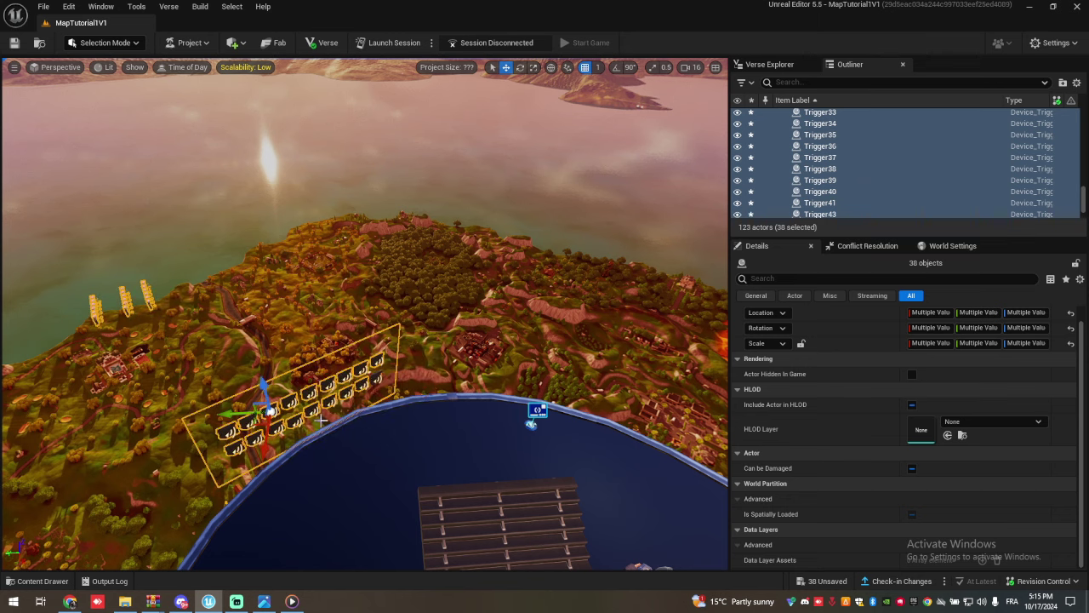
# Set the camera speed to 3, then reposition the crosshair board at the arena's rim and raise it above the floor.
pyautogui.click(693, 70)
pyautogui.click(621, 93)
pyautogui.moveTo(516, 287); pyautogui.dragTo(281, 280, button='right')
pyautogui.rightClick(329, 308)
pyautogui.click(582, 194)
pyautogui.moveTo(582, 194); pyautogui.dragTo(662, 128, button='right')
pyautogui.hotkey('ctrl', 'z')
pyautogui.hotkey('ctrl', 'z')
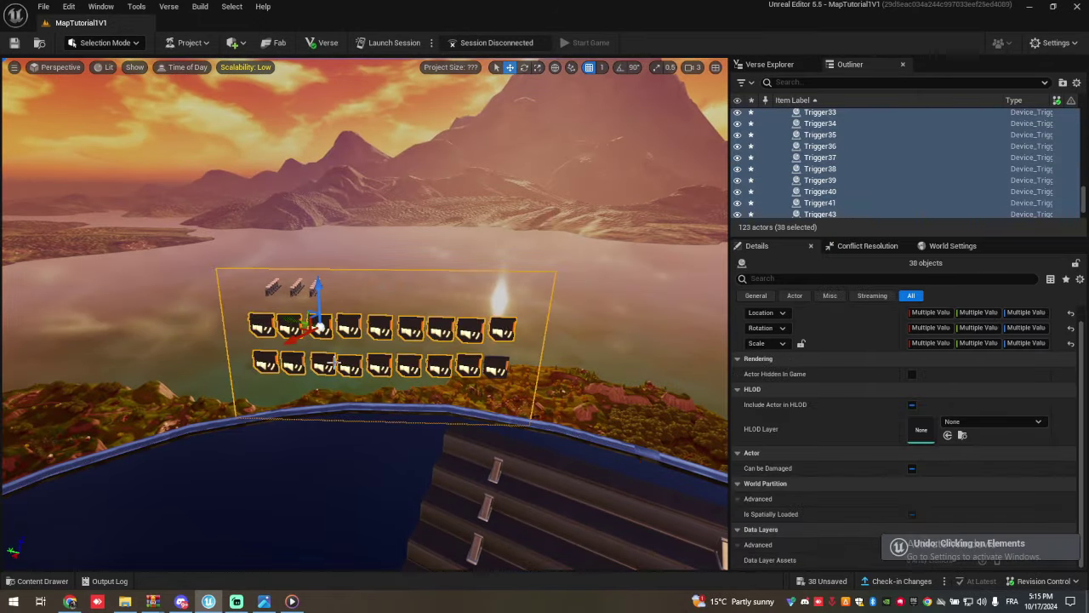
pyautogui.moveTo(289, 341); pyautogui.dragTo(207, 379)
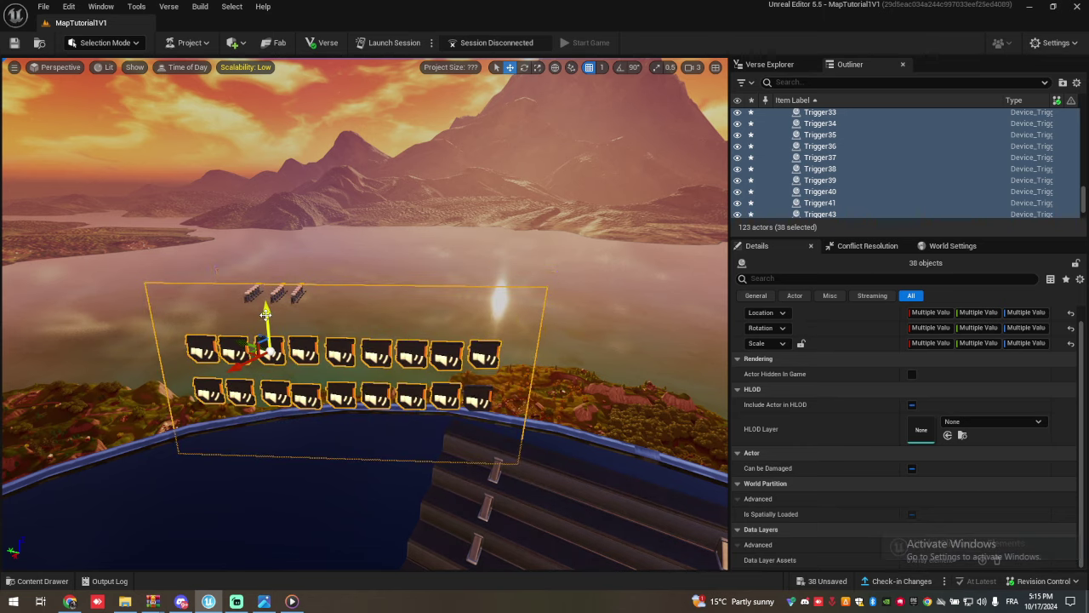
pyautogui.moveTo(266, 314); pyautogui.dragTo(261, 254)
pyautogui.moveTo(233, 295); pyautogui.dragTo(315, 248)
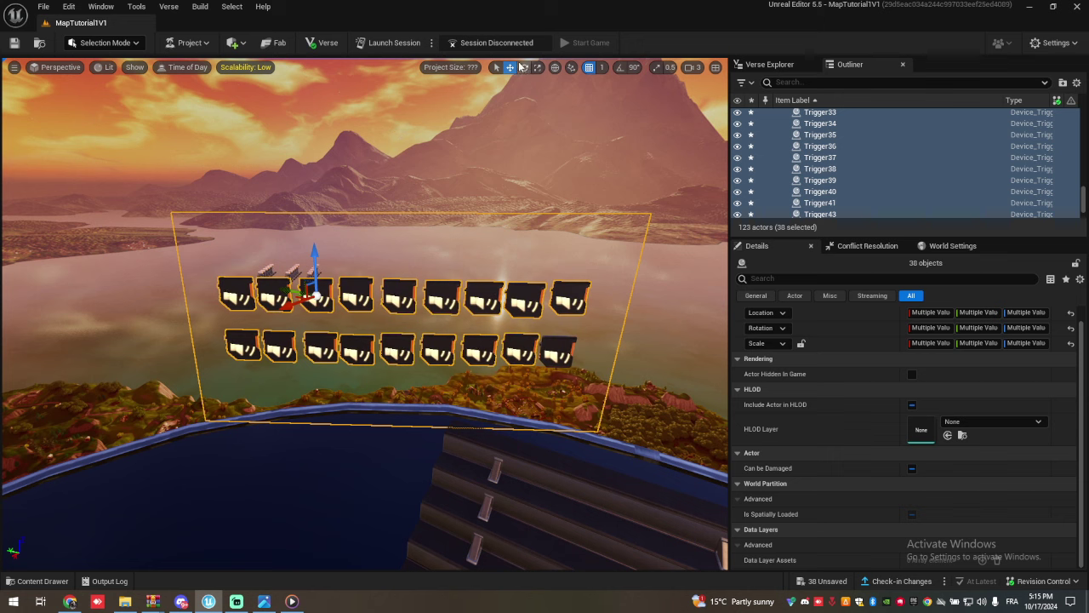
# Rotate the crosshair board so its planes face the arena and slide it back along the rim.
pyautogui.click(523, 68)
pyautogui.moveTo(340, 319); pyautogui.dragTo(387, 225)
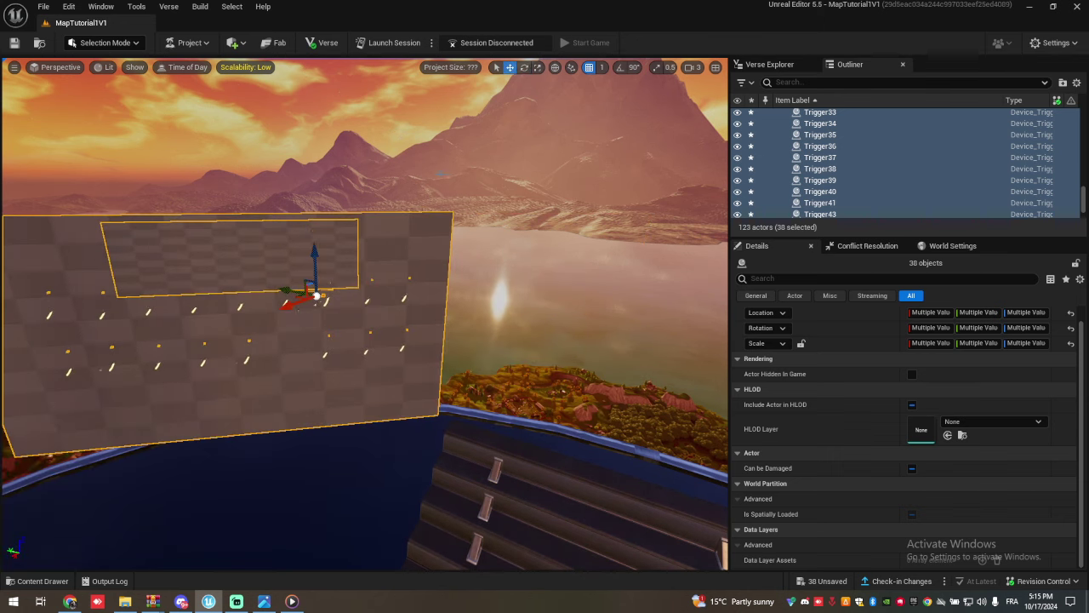
pyautogui.moveTo(283, 306); pyautogui.dragTo(368, 303)
# Open the blueprint folder in the MapTutorial1V1 Content and find the crosshair materials.
pyautogui.hotkey('ctrl', 'space')
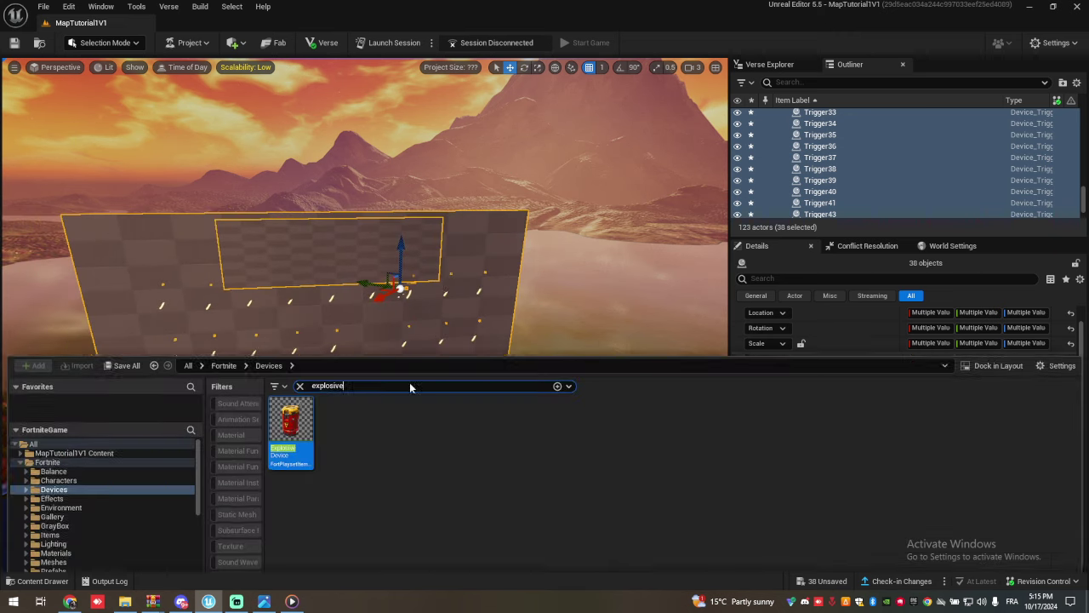
pyautogui.click(298, 363)
pyautogui.click(93, 434)
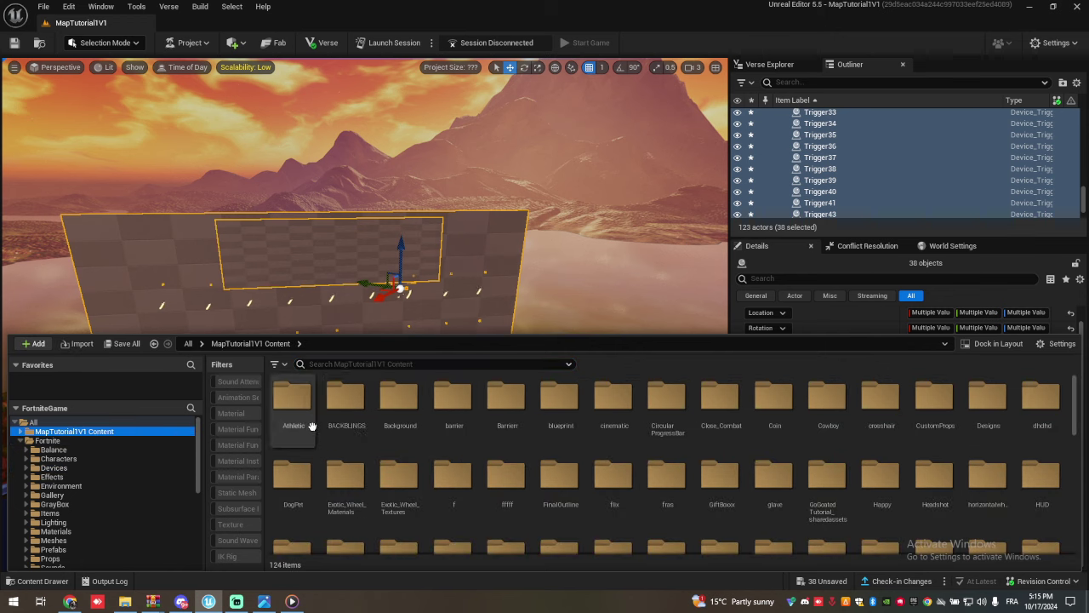
pyautogui.click(399, 407)
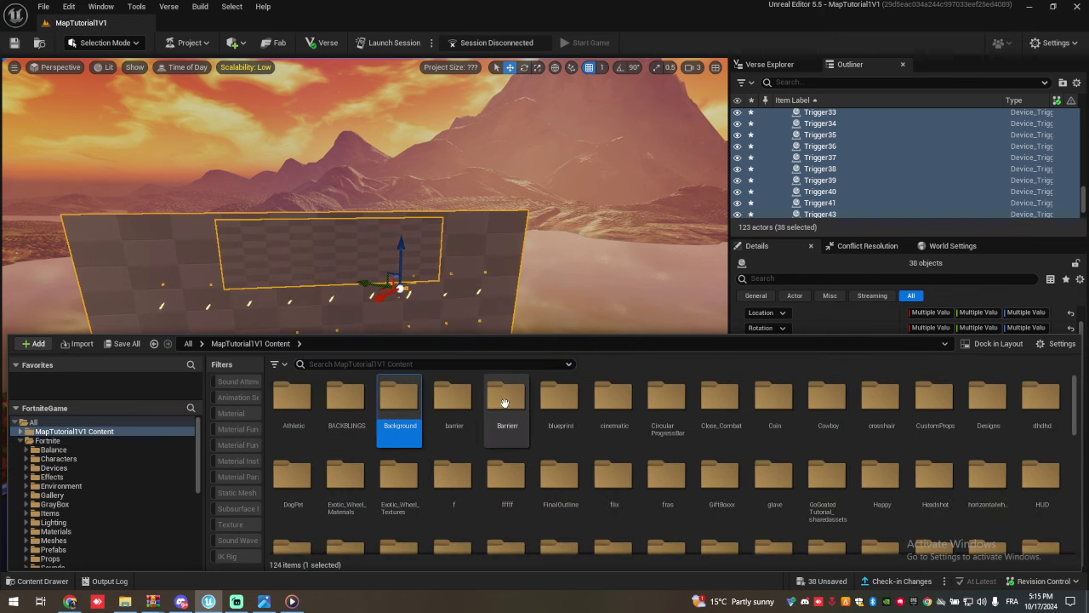
pyautogui.doubleClick(560, 413)
pyautogui.scroll(-5, 521, 509)
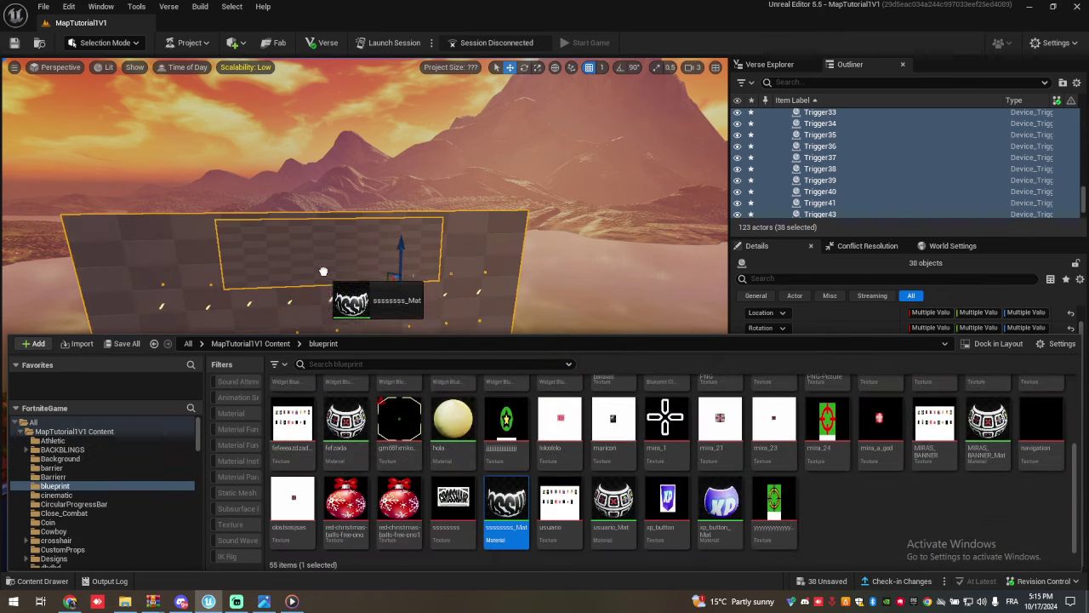
# Apply the ssssssss_Mat material to the small title plane and usuario_Mat to the large board plane.
pyautogui.moveTo(323, 271); pyautogui.dragTo(325, 273)
pyautogui.hotkey('ctrl', 'space')
pyautogui.moveTo(609, 516); pyautogui.dragTo(331, 347)
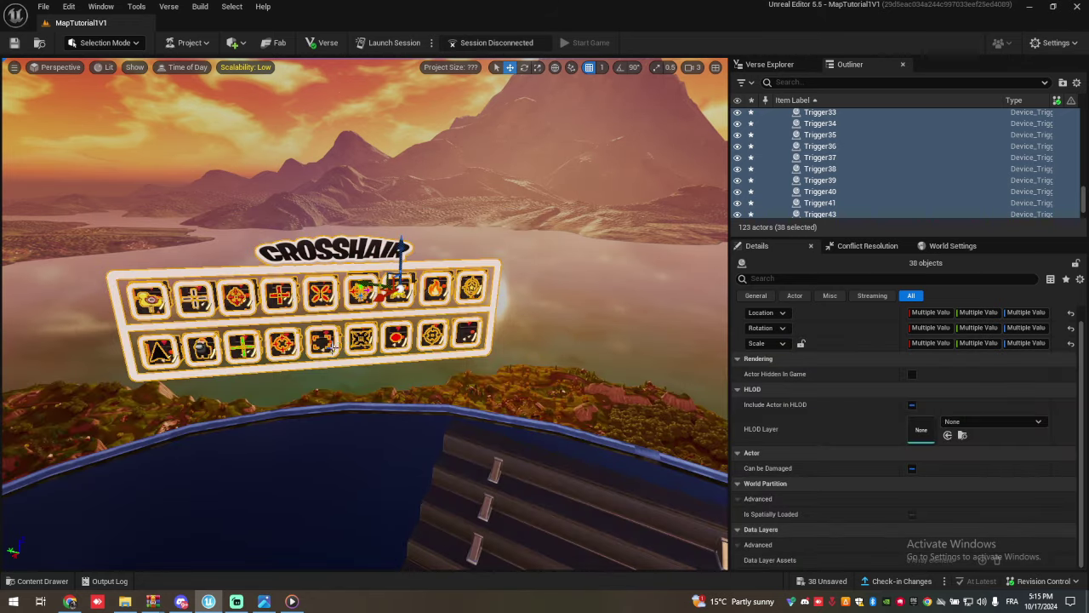
# Move the crosshair board outward to the arena's rim and adjust its position from above.
pyautogui.moveTo(293, 419); pyautogui.dragTo(562, 485, button='right')
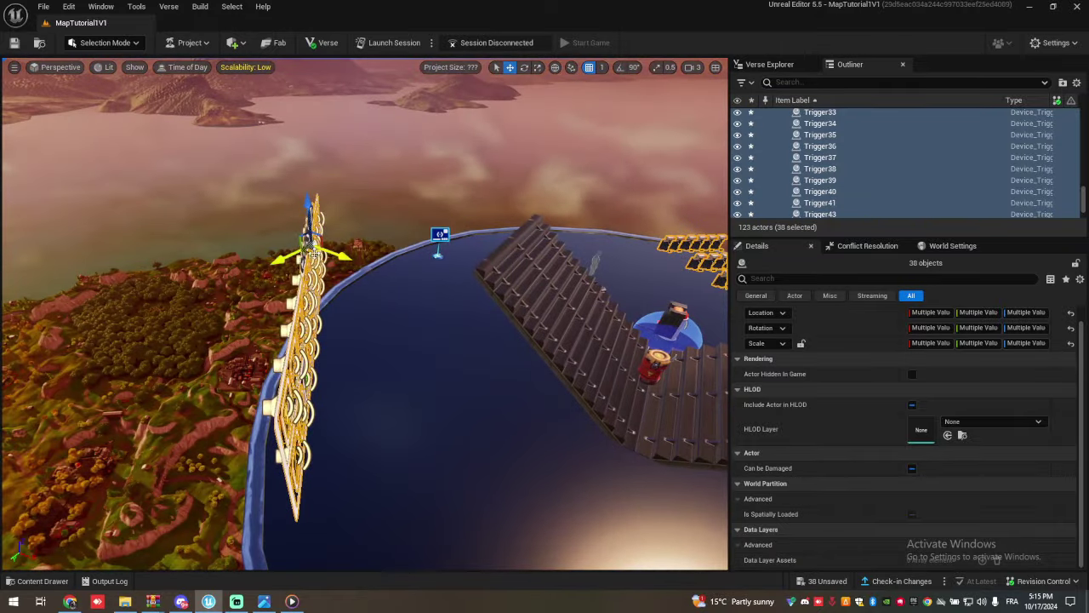
pyautogui.moveTo(280, 260); pyautogui.dragTo(239, 276)
pyautogui.moveTo(330, 323); pyautogui.dragTo(255, 298, button='right')
pyautogui.moveTo(324, 302); pyautogui.dragTo(375, 357, button='right')
pyautogui.moveTo(404, 228)
pyautogui.mouseDown(button='right')
pyautogui.moveTo(434, 246)
pyautogui.moveTo(404, 228)
pyautogui.mouseUp(button='right')
pyautogui.moveTo(403, 226); pyautogui.dragTo(425, 230)
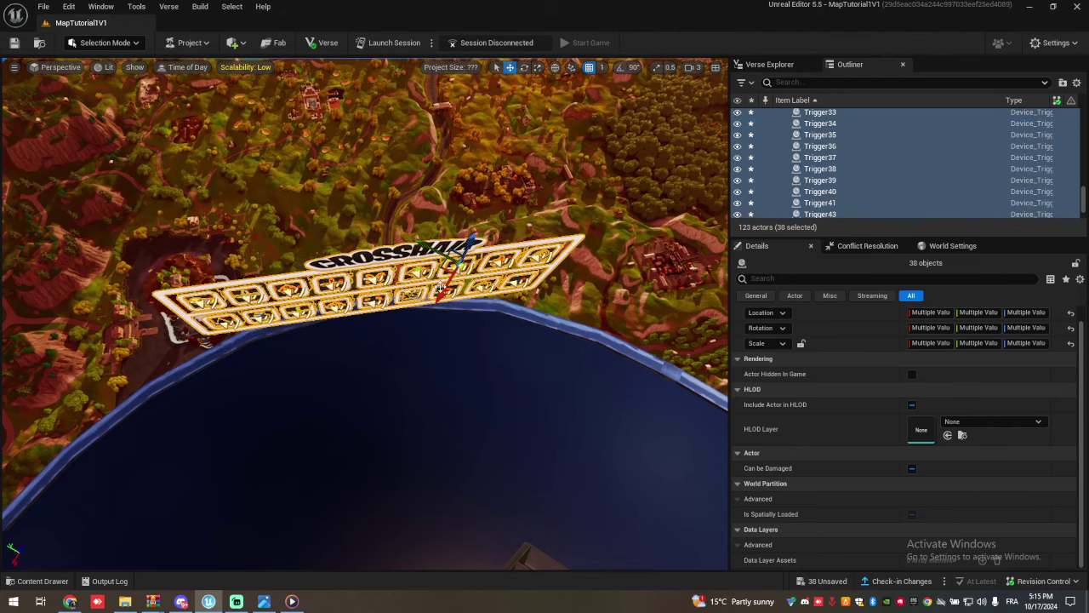
# Examine the placed crosshair board from the front, checking a trigger in the upper row and the frame plane.
pyautogui.moveTo(440, 288); pyautogui.dragTo(311, 304, button='right')
pyautogui.rightClick(274, 298)
pyautogui.moveTo(204, 290); pyautogui.dragTo(359, 230, button='right')
pyautogui.press('s')
pyautogui.rightClick(271, 292)
pyautogui.click(271, 293)
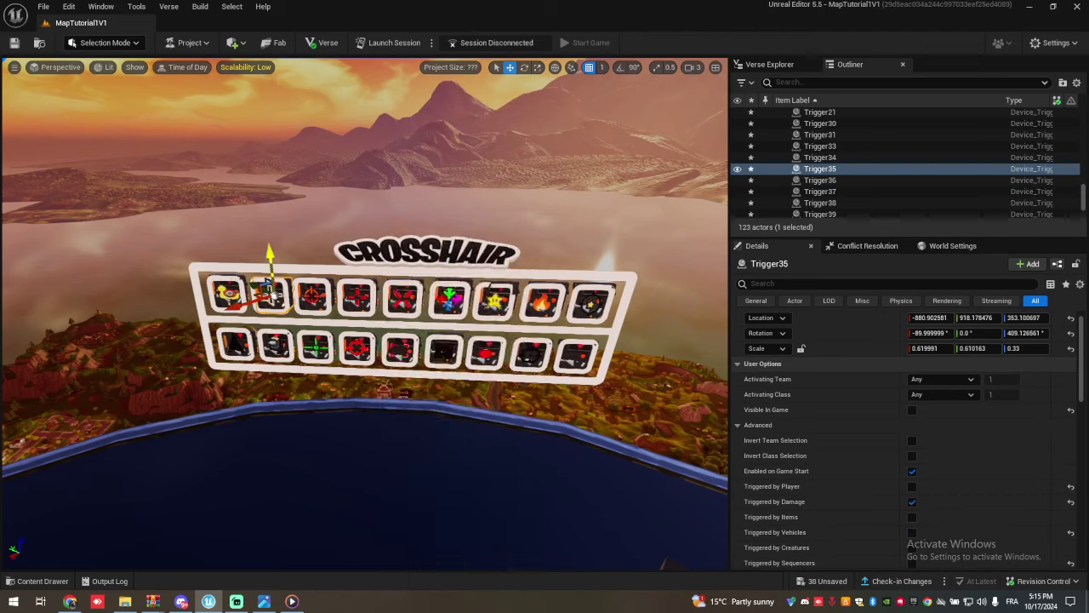
pyautogui.scroll(-1, 269, 284)
pyautogui.click(269, 283)
# Filter the level's actors by "HUD MESSA" and select the first HUD Message Device to show its HUD Widget setting.
pyautogui.write('HUD MESSA')
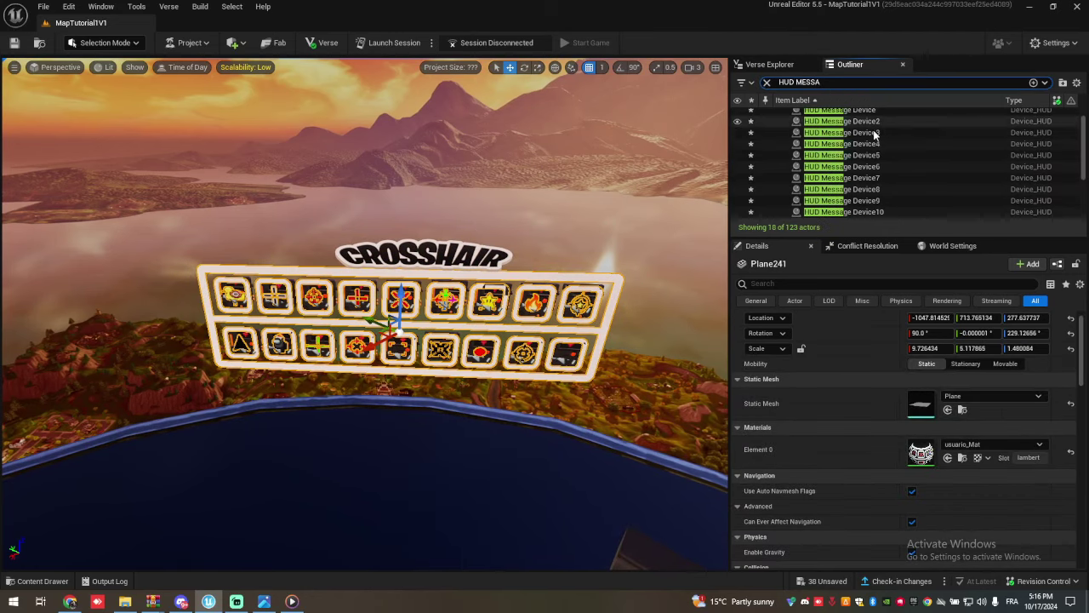
pyautogui.scroll(3, 851, 162)
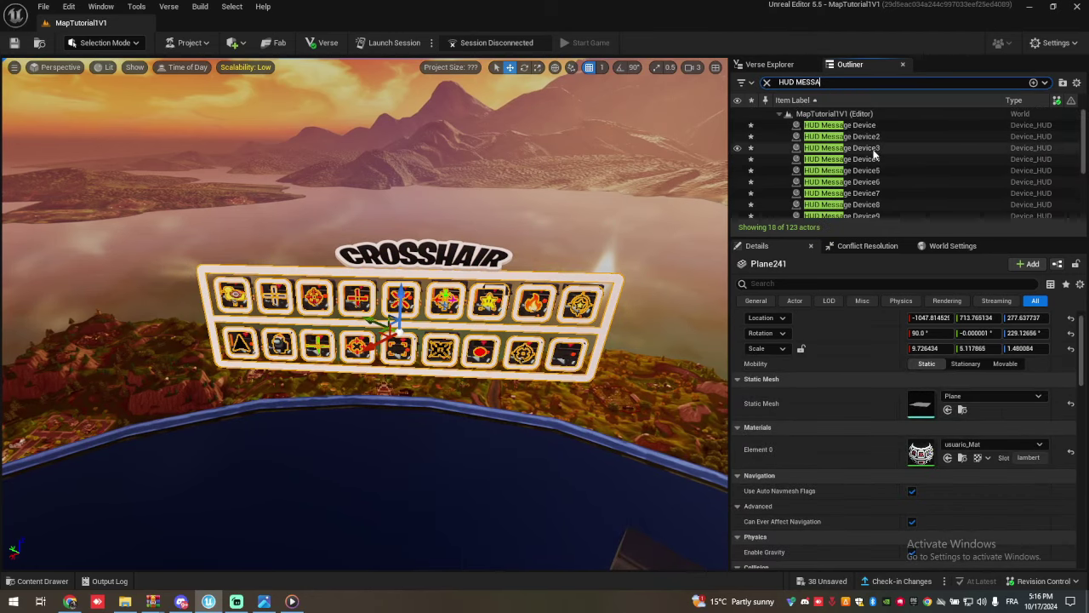
pyautogui.click(841, 125)
pyautogui.scroll(-3, 884, 450)
pyautogui.scroll(-5, 884, 450)
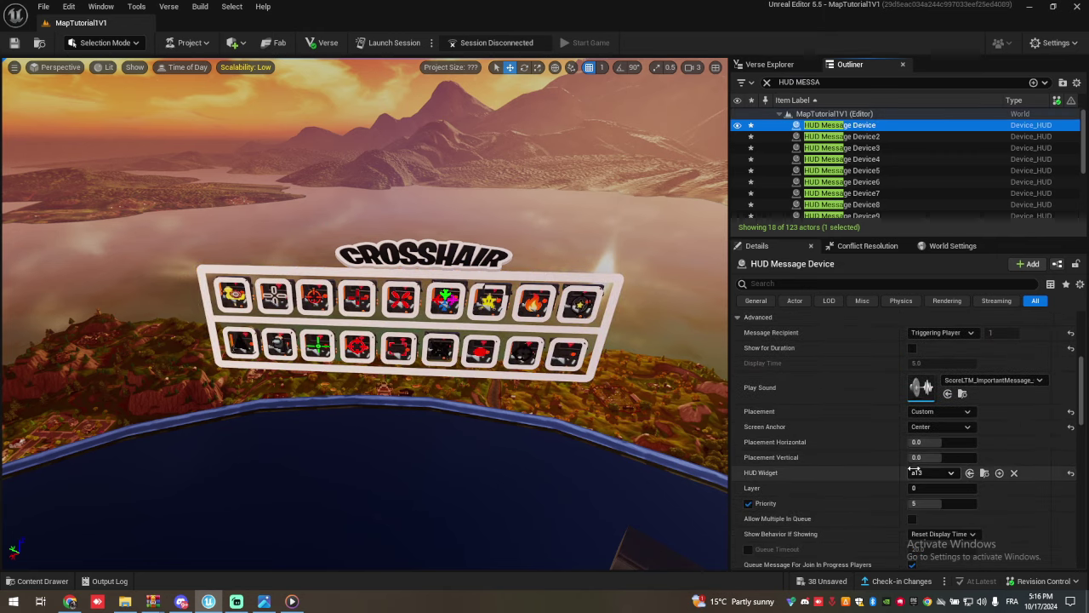
# Choose the crosshair HUD Widget for the first HUD Message Device, set a14 on HUD Message Device2 and select HUD Message Device3.
pyautogui.click(930, 473)
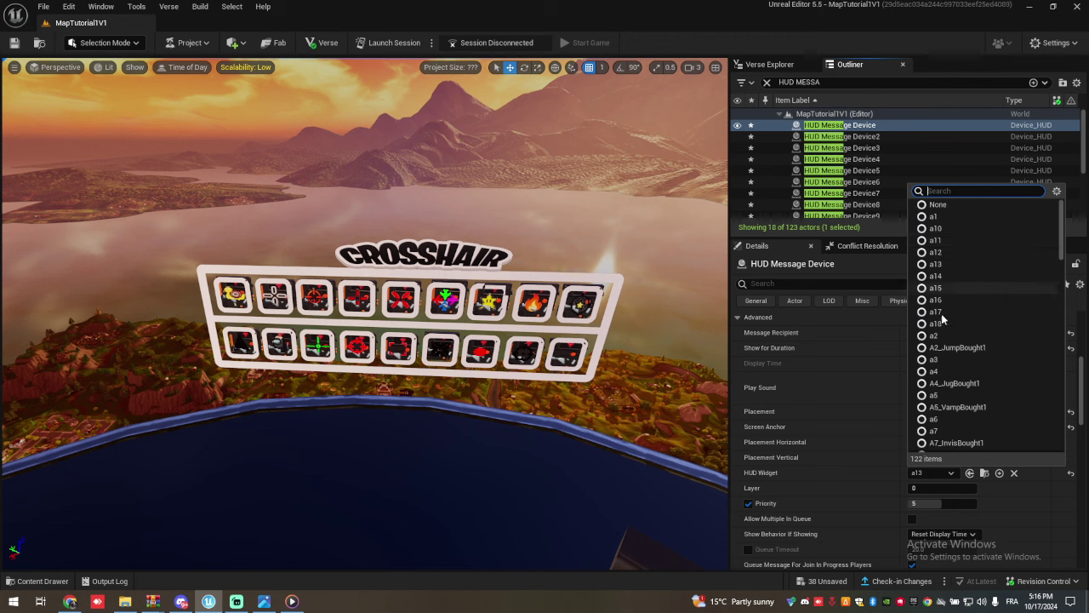
pyautogui.click(936, 276)
pyautogui.click(843, 136)
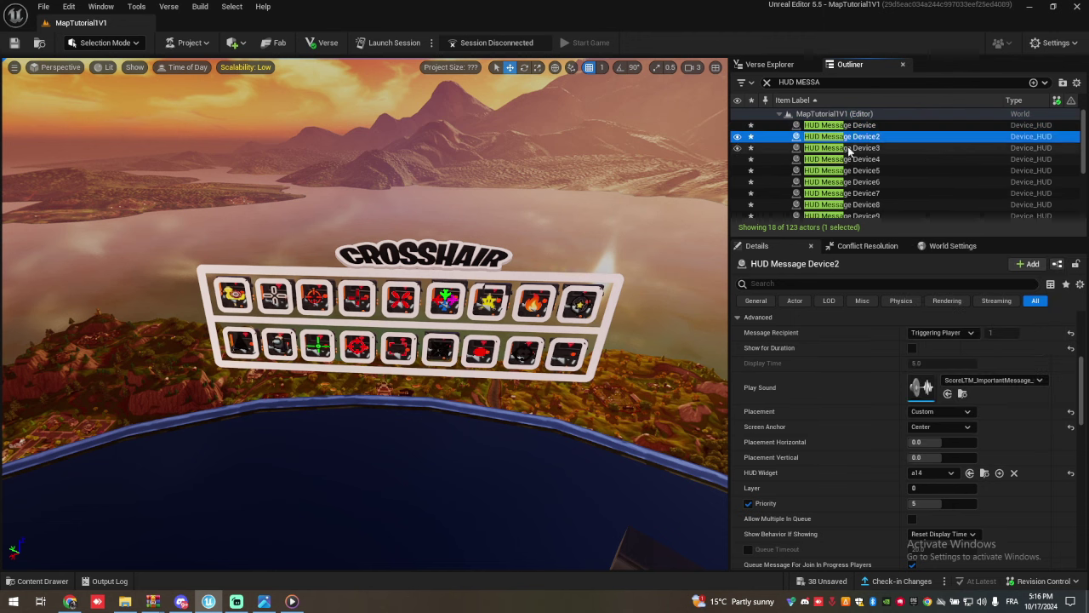
pyautogui.click(927, 473)
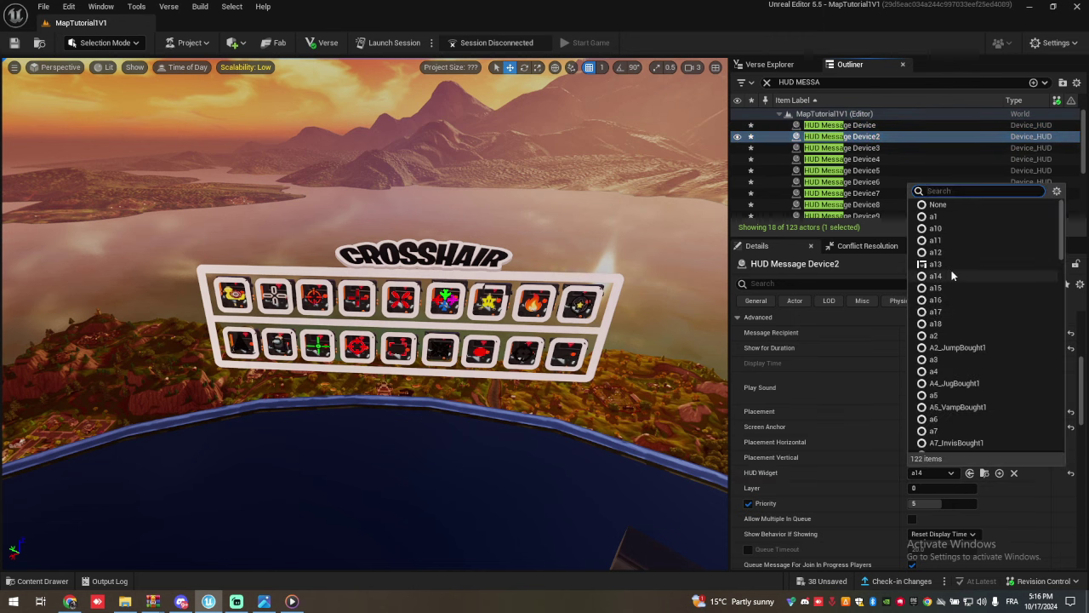
pyautogui.click(946, 276)
pyautogui.click(843, 147)
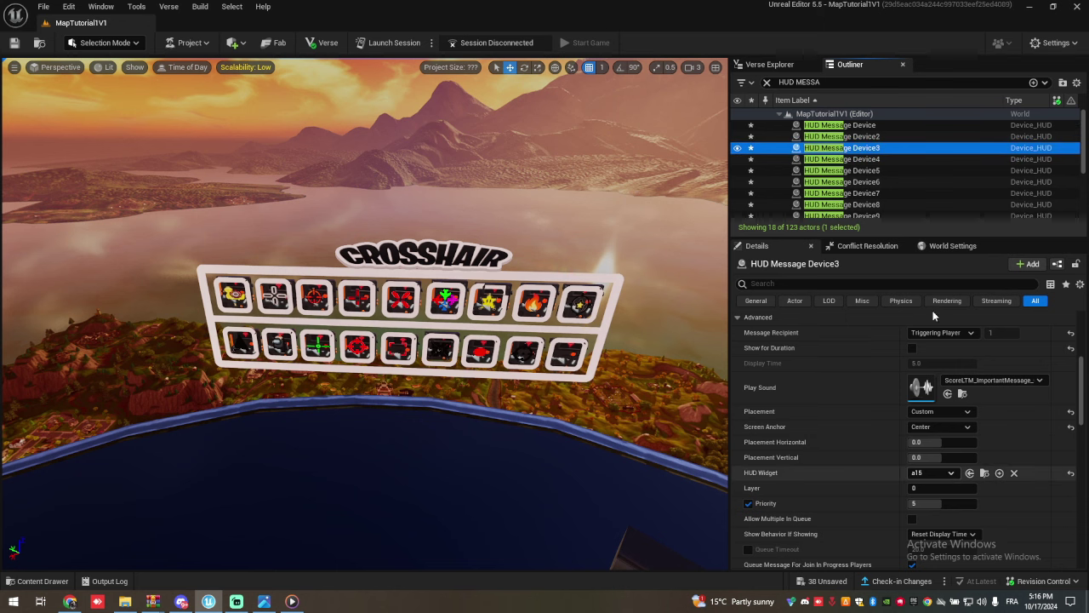
# Set the HUD Widget to a15 on HUD Message Device3 and to a16 on HUD Message Device4.
pyautogui.click(932, 473)
pyautogui.click(950, 289)
pyautogui.click(842, 159)
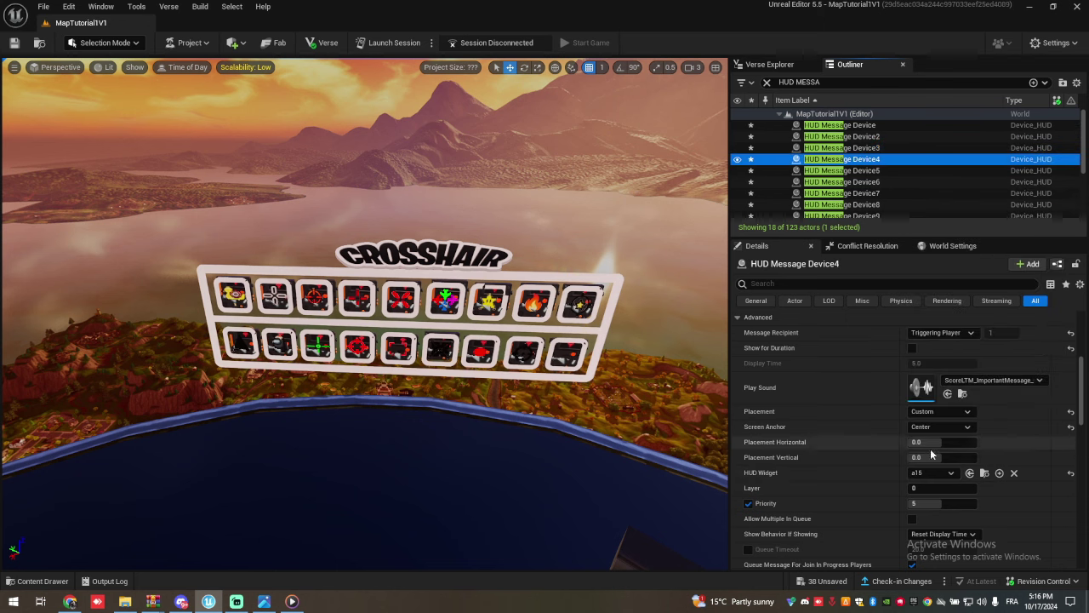
pyautogui.click(932, 473)
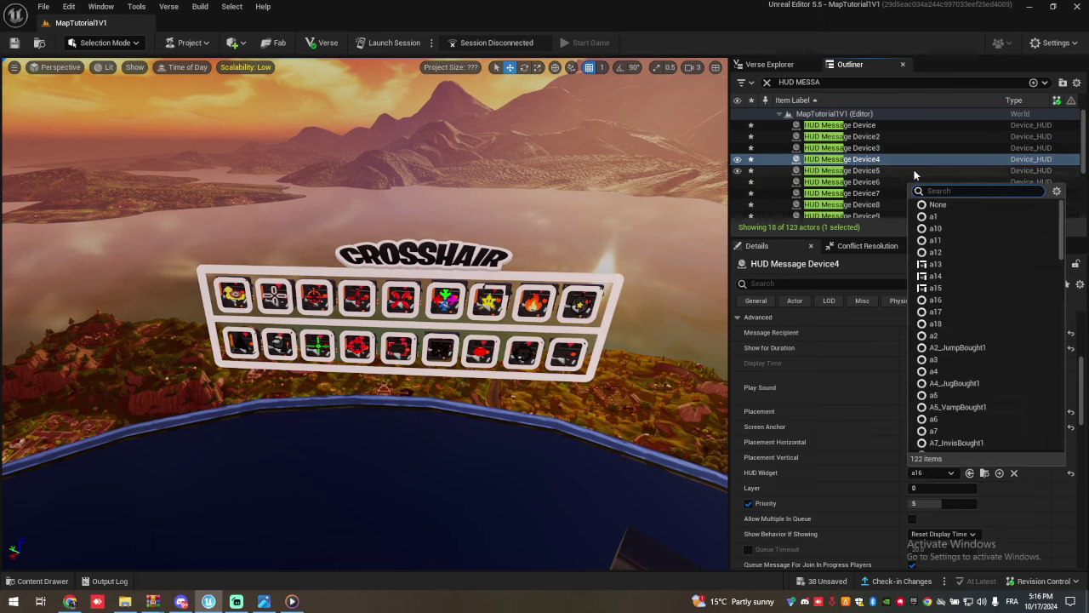
pyautogui.click(950, 299)
# Set the HUD Widget to a17 on HUD Message Device5 and to a18 on HUD Message Device6.
pyautogui.click(842, 170)
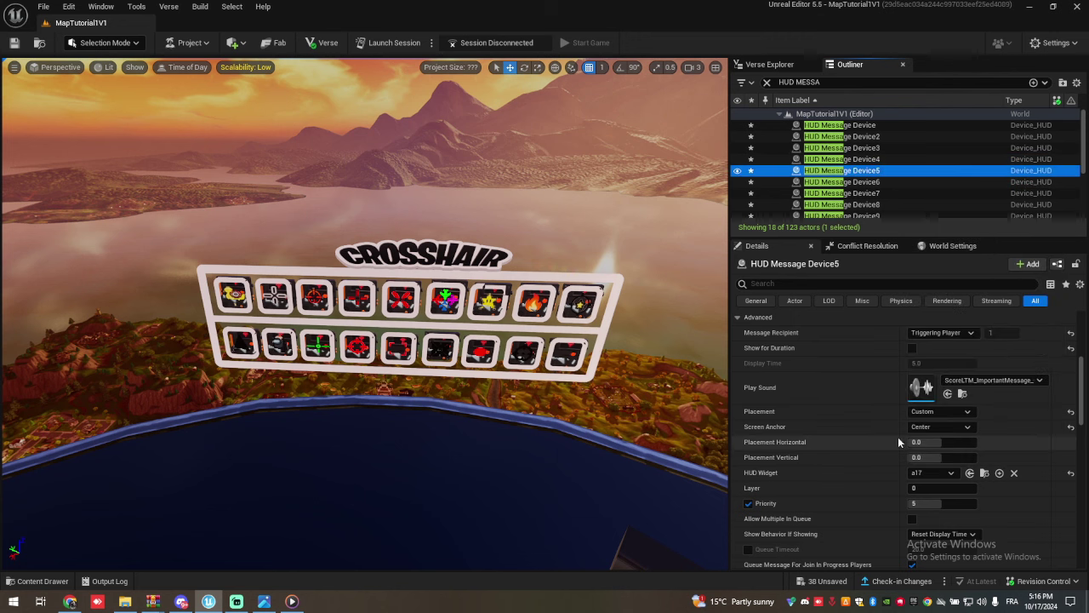
pyautogui.click(934, 473)
pyautogui.click(943, 312)
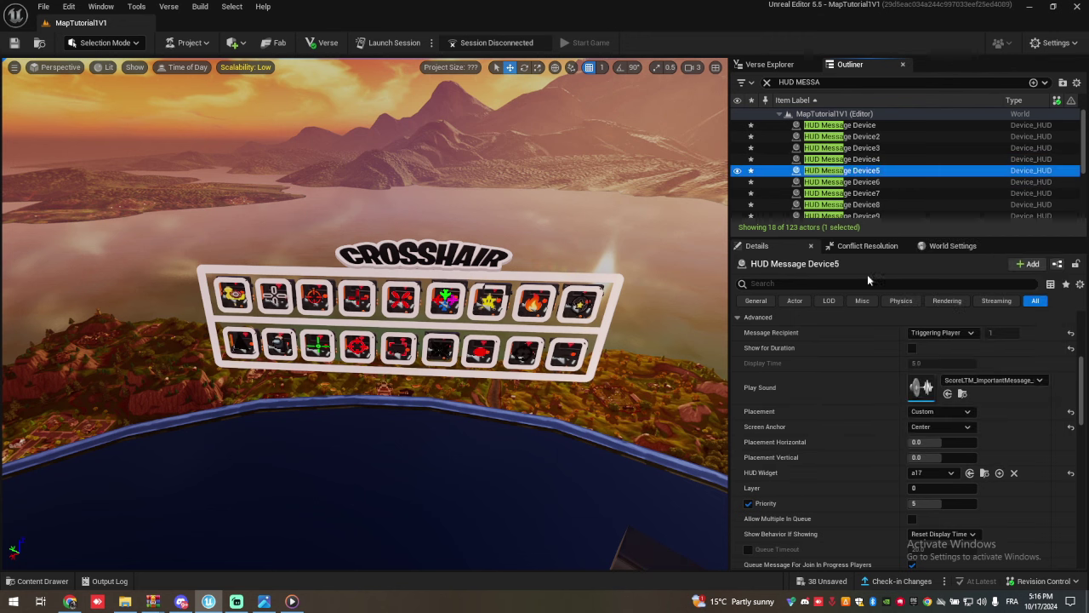
pyautogui.click(824, 183)
pyautogui.click(933, 473)
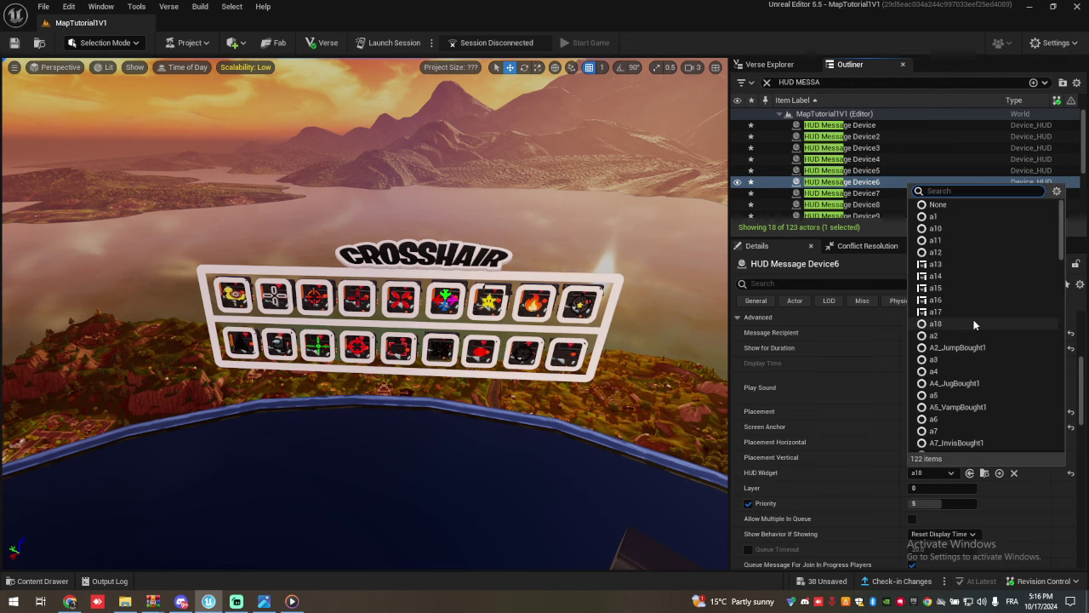
pyautogui.click(962, 330)
# Set the HUD Widget to a7 on HUD Message Device7 and to a8 on HUD Message Device8.
pyautogui.click(855, 193)
pyautogui.click(933, 473)
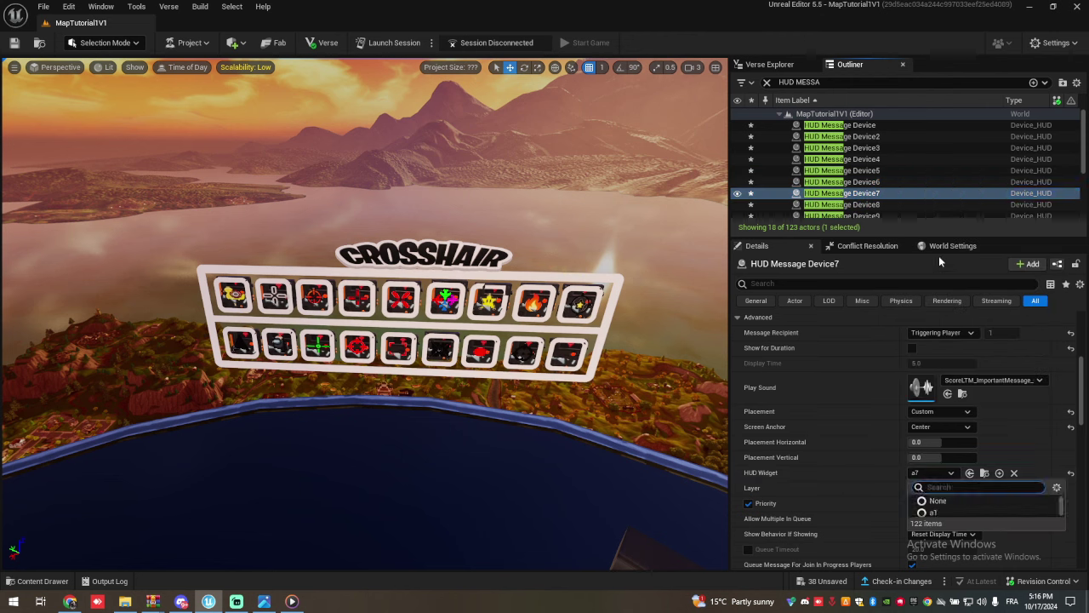
pyautogui.click(934, 431)
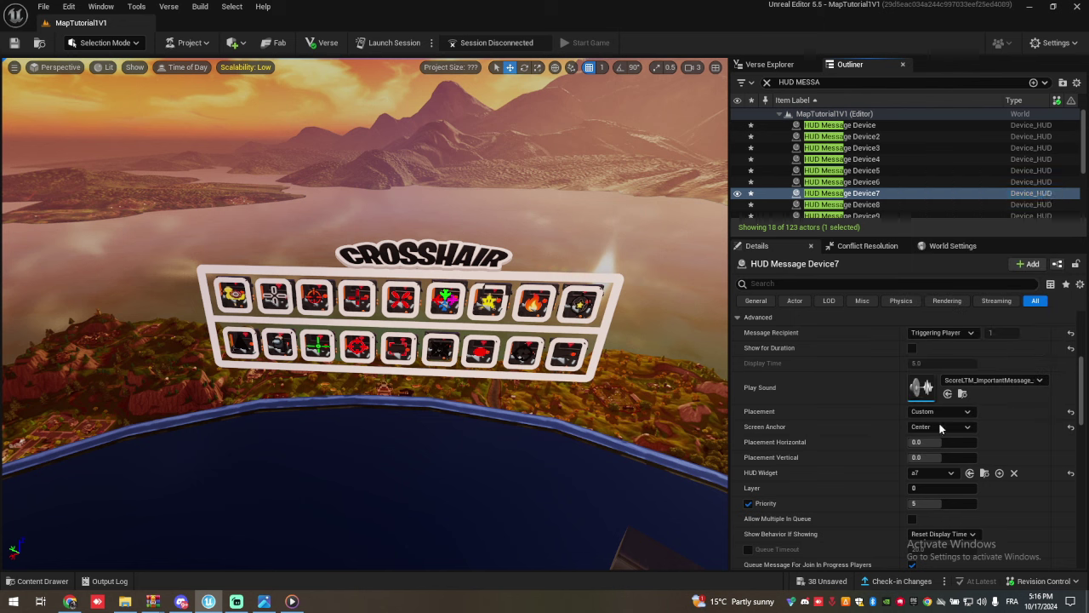
pyautogui.click(851, 206)
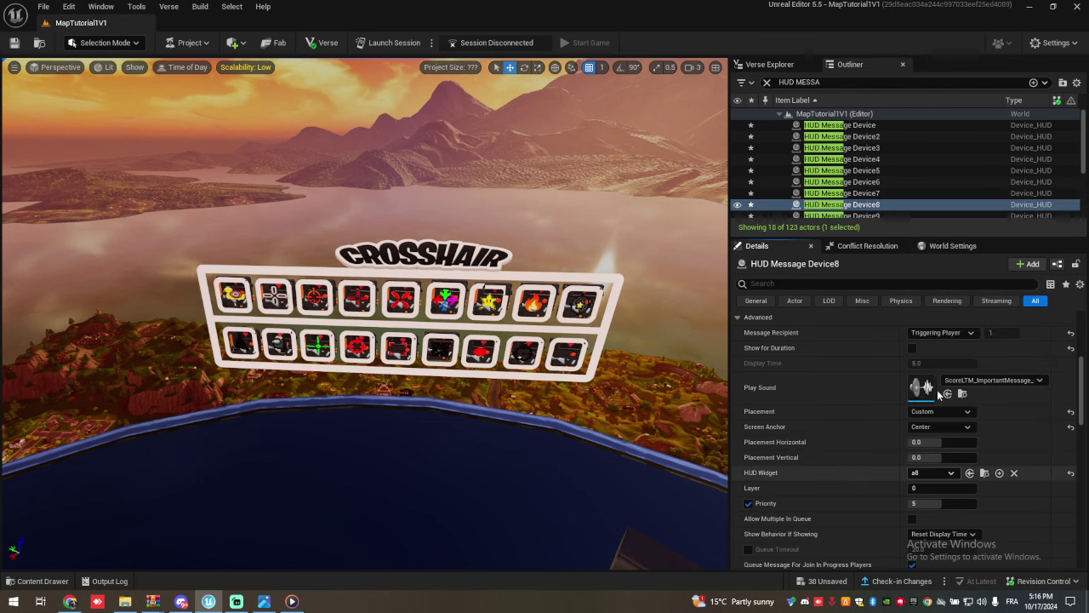
pyautogui.click(933, 473)
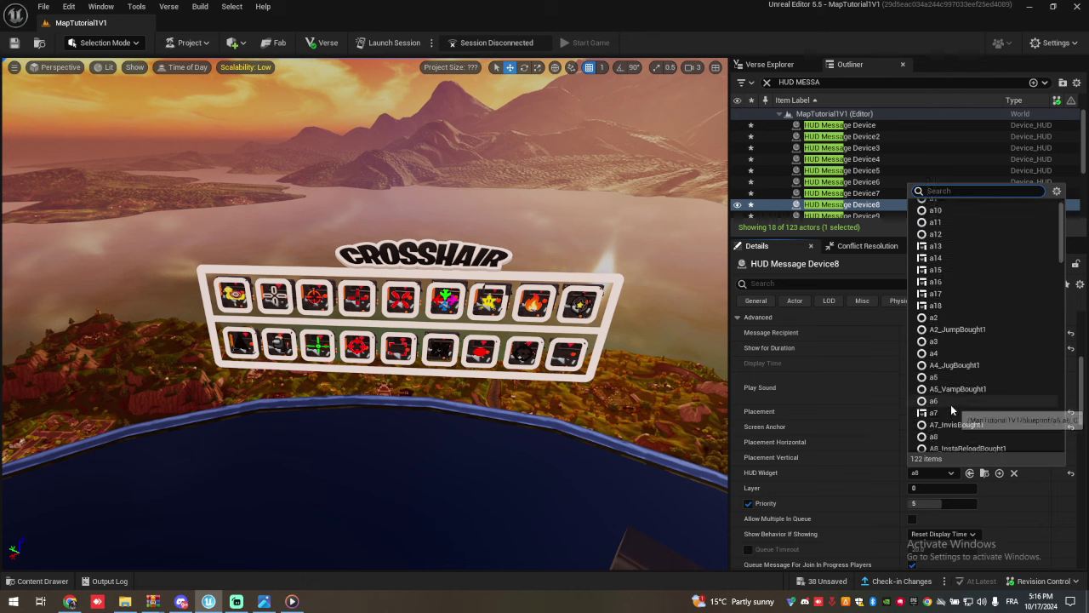
pyautogui.scroll(-1, 951, 405)
pyautogui.click(940, 431)
# Set the HUD Widget of HUD Message Device9 to a9.
pyautogui.click(847, 217)
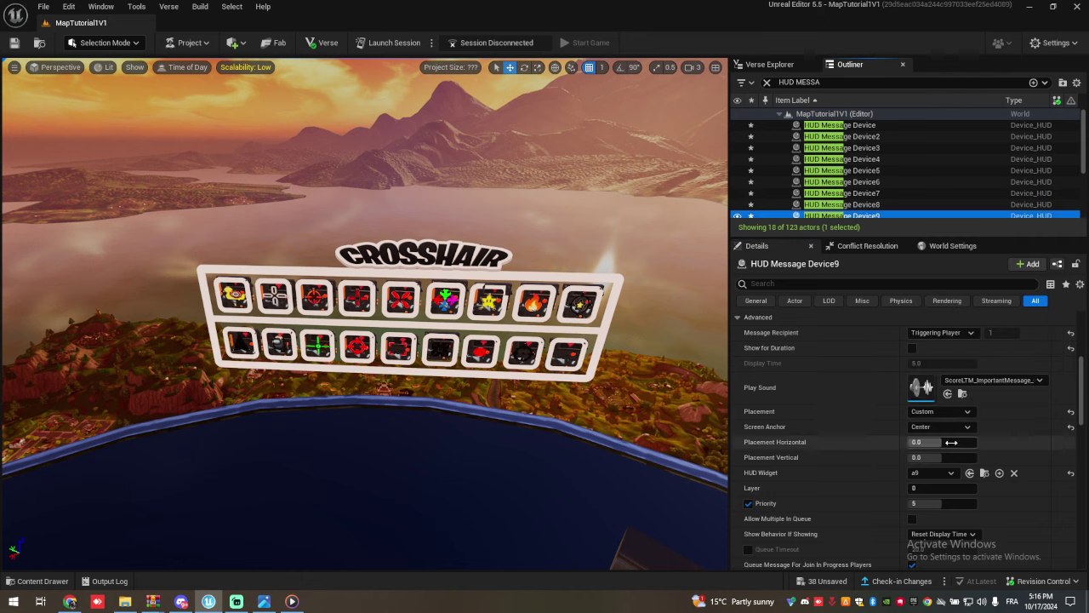
pyautogui.click(934, 472)
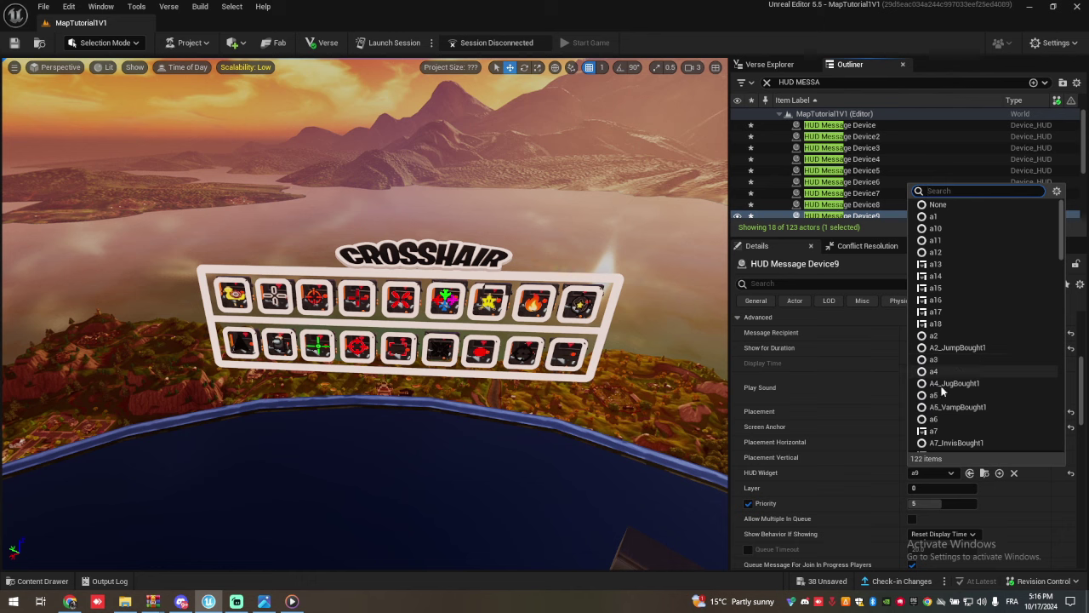
pyautogui.scroll(-3, 950, 379)
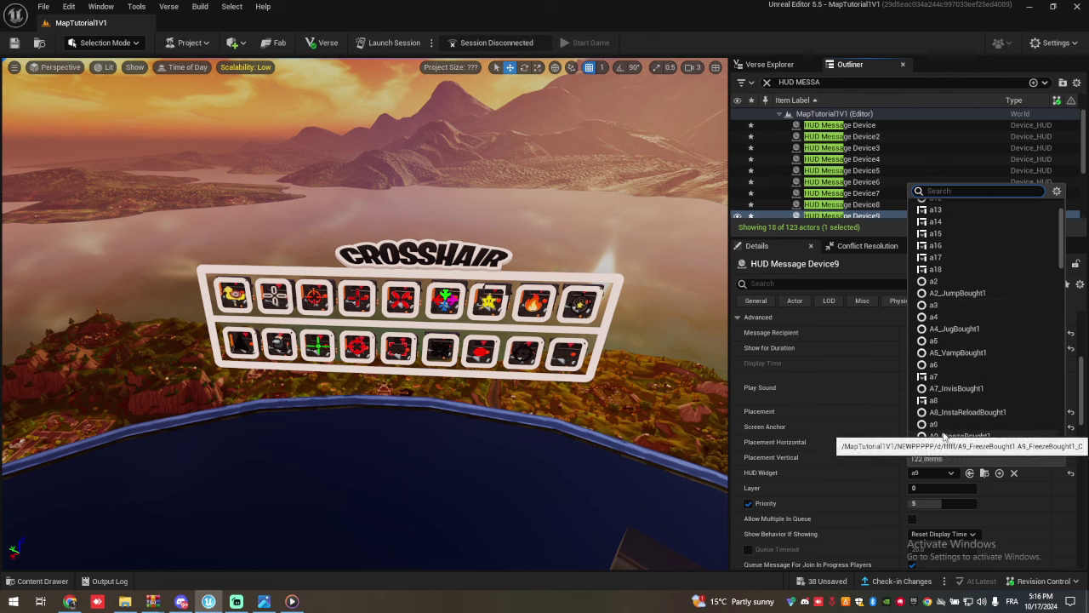
pyautogui.click(911, 420)
pyautogui.scroll(-1, 856, 212)
pyautogui.click(851, 210)
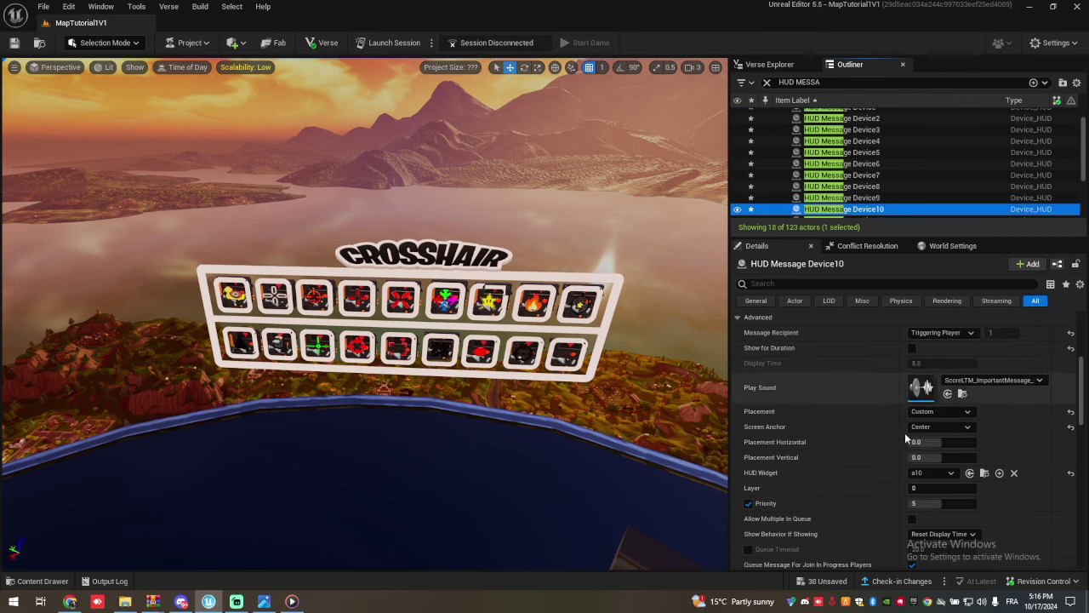
pyautogui.click(936, 473)
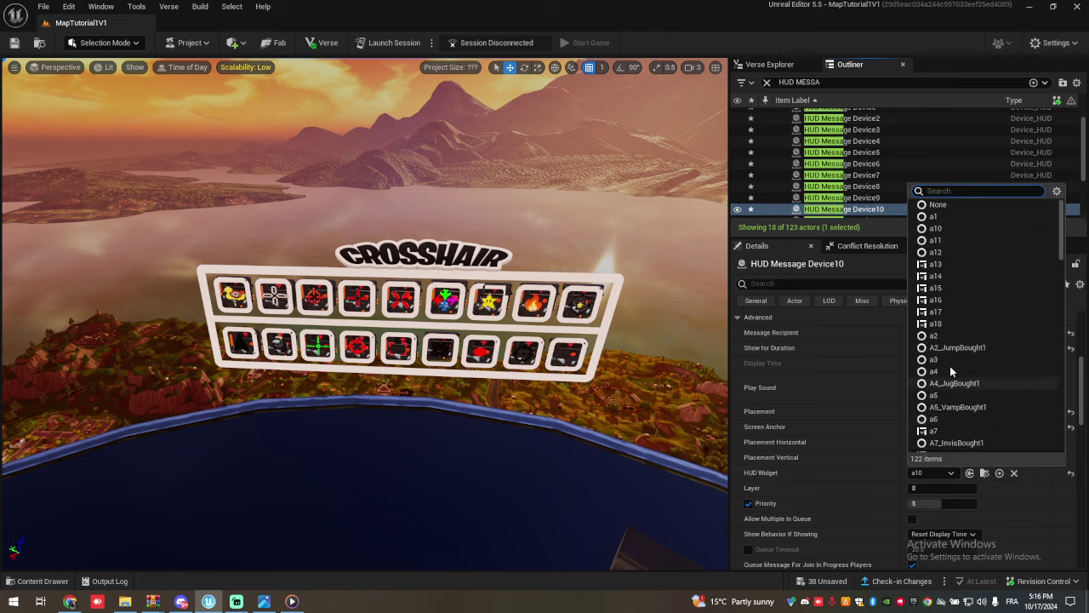
pyautogui.click(899, 208)
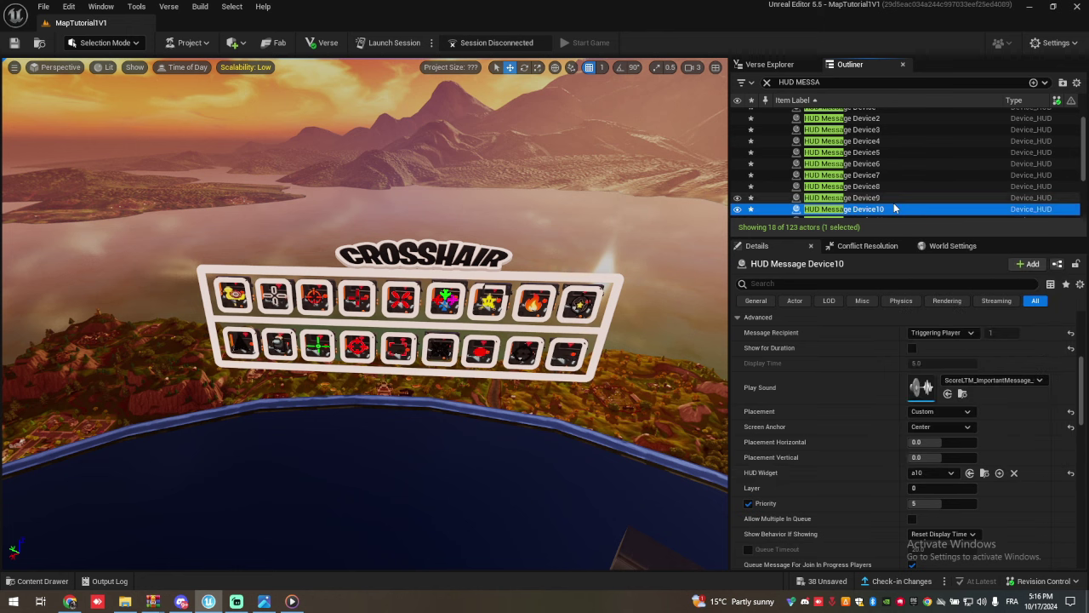
pyautogui.hotkey('ctrl', 'z')
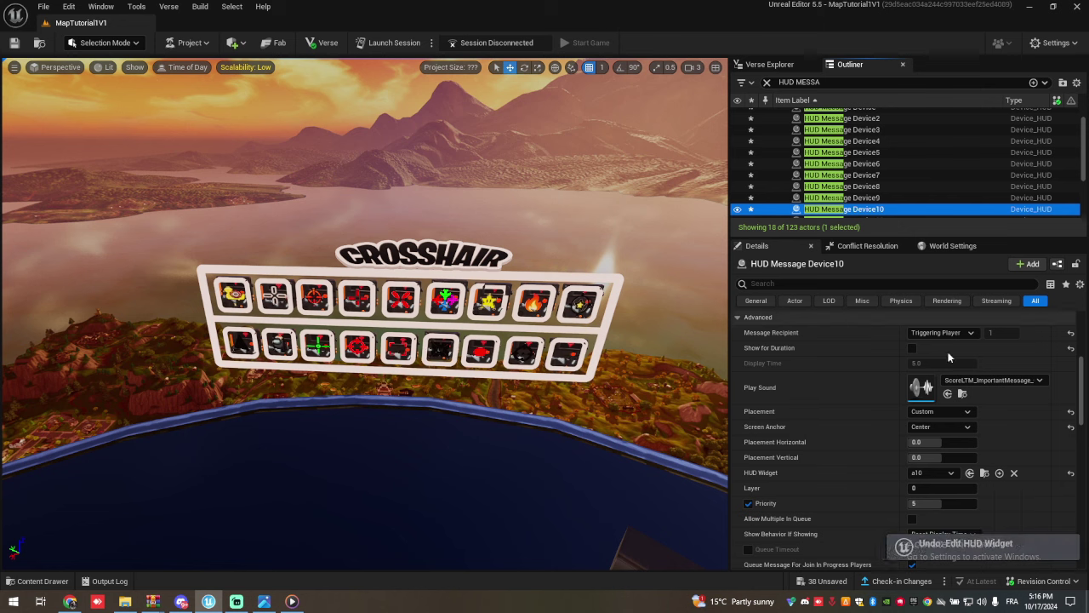
pyautogui.hotkey('ctrl', 'z')
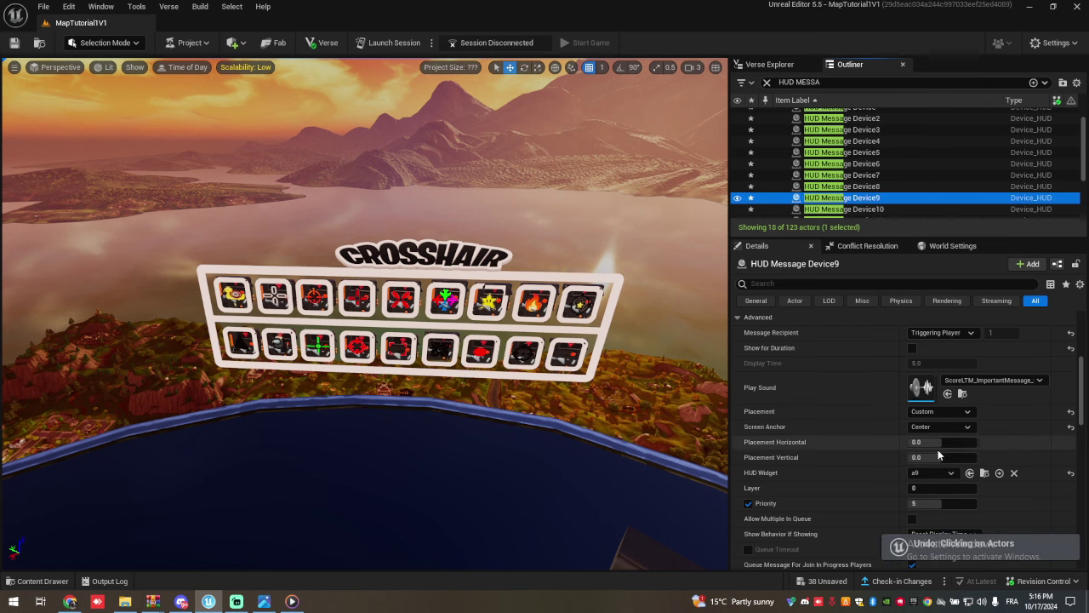
# Set the HUD Widget to a10 on HUD Message Device10 and to a11 on HUD Message Device11.
pyautogui.click(860, 210)
pyautogui.click(932, 472)
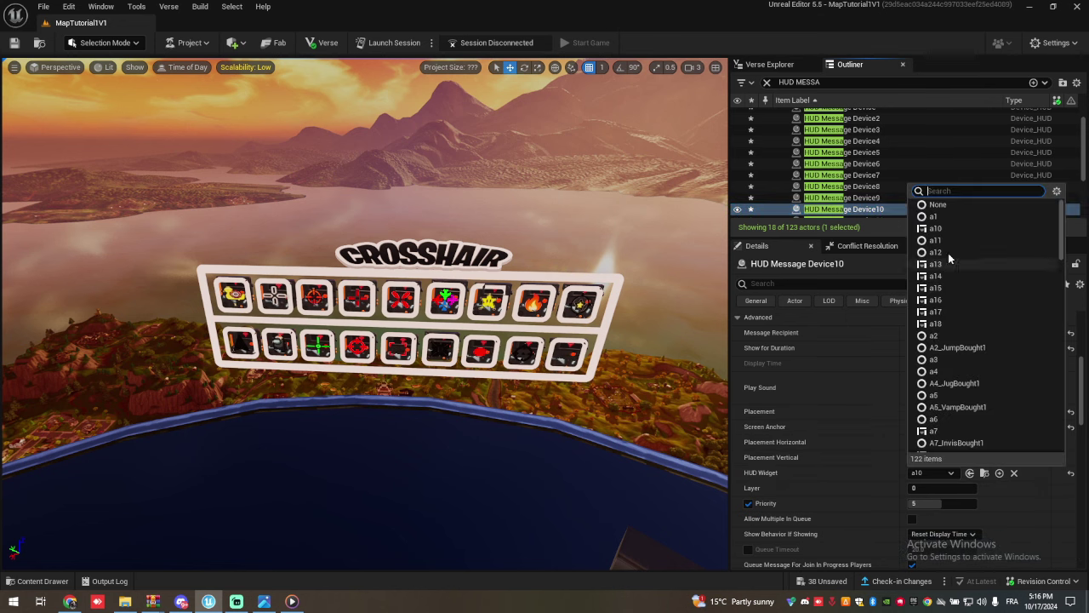
pyautogui.click(955, 233)
pyautogui.scroll(-1, 840, 211)
pyautogui.click(848, 205)
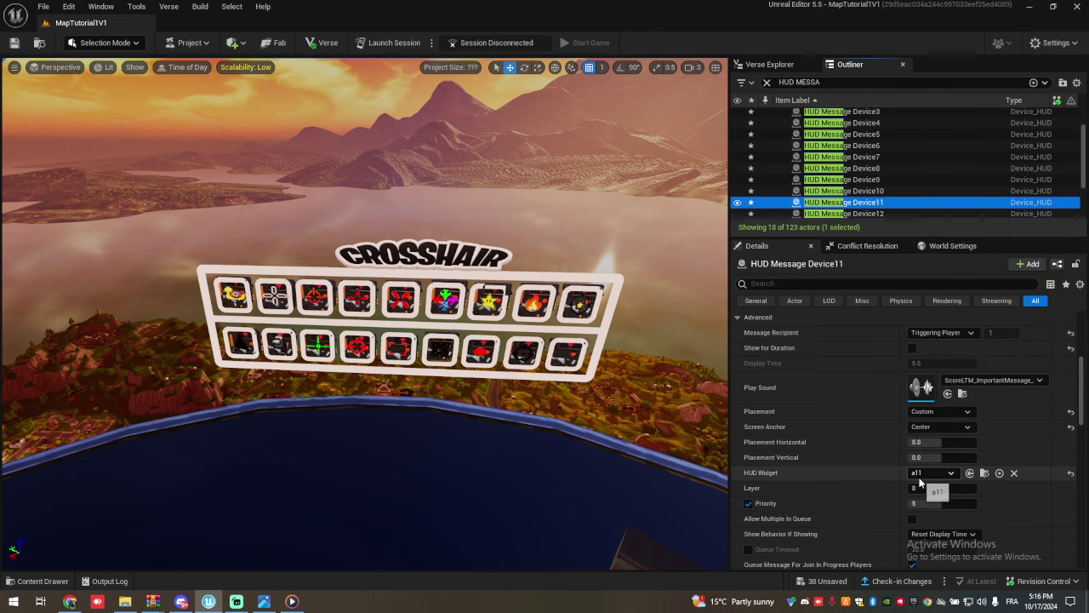
pyautogui.click(919, 474)
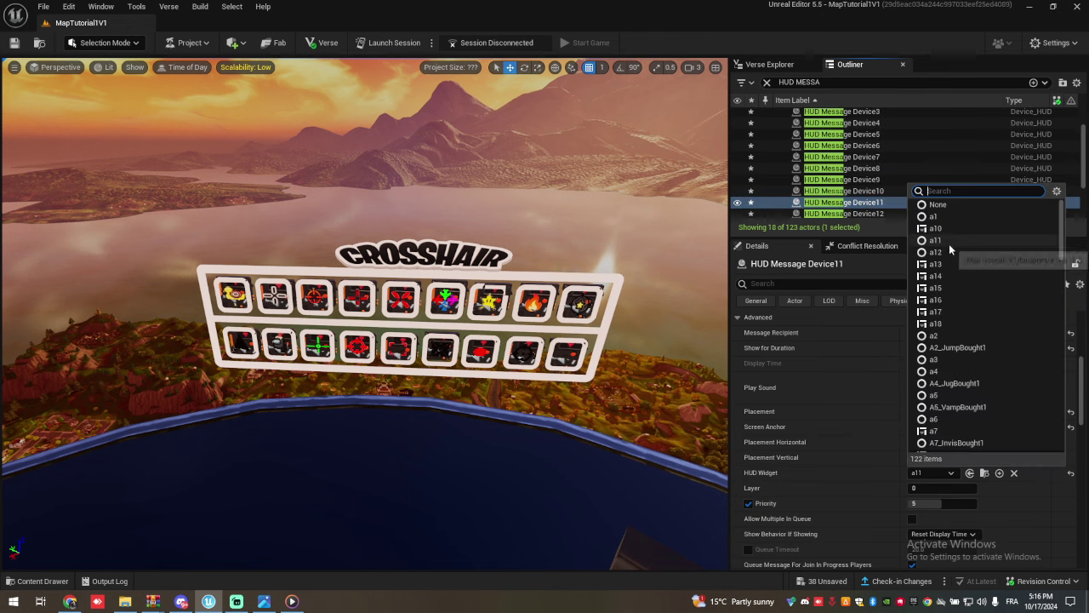
pyautogui.click(947, 241)
# Set the HUD Widget to a12 on HUD Message Device12 and to a1 on HUD Message Device13.
pyautogui.click(851, 213)
pyautogui.scroll(-2, 852, 214)
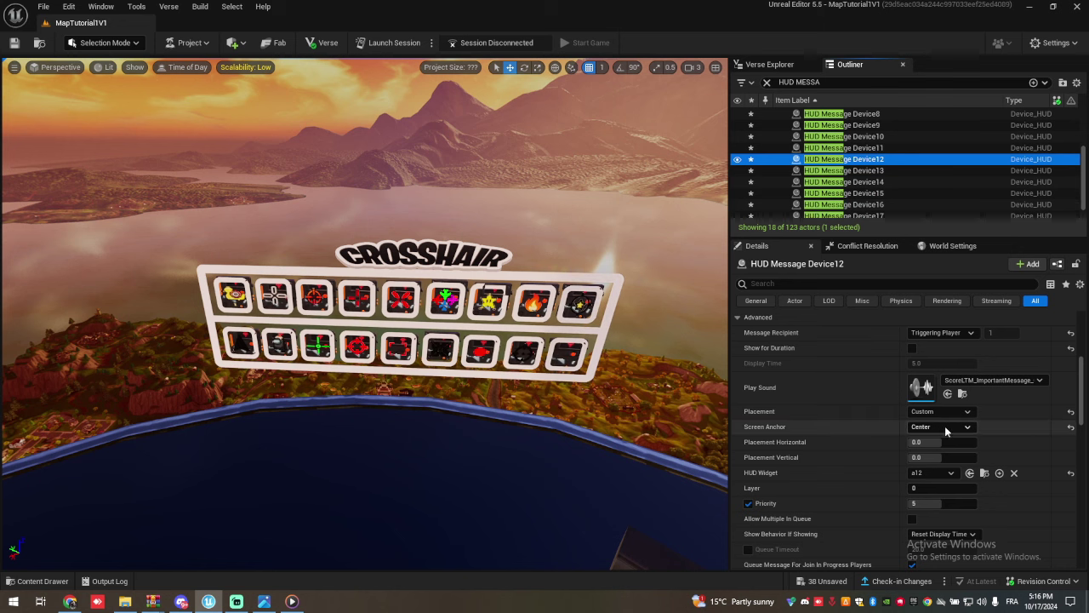
pyautogui.click(926, 472)
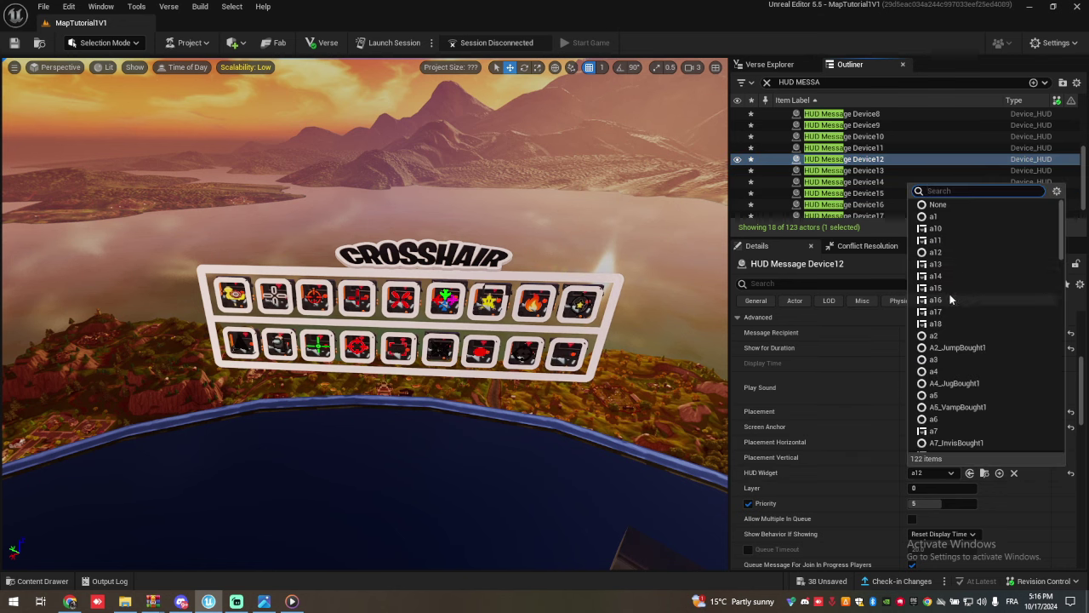
pyautogui.click(957, 250)
pyautogui.click(848, 173)
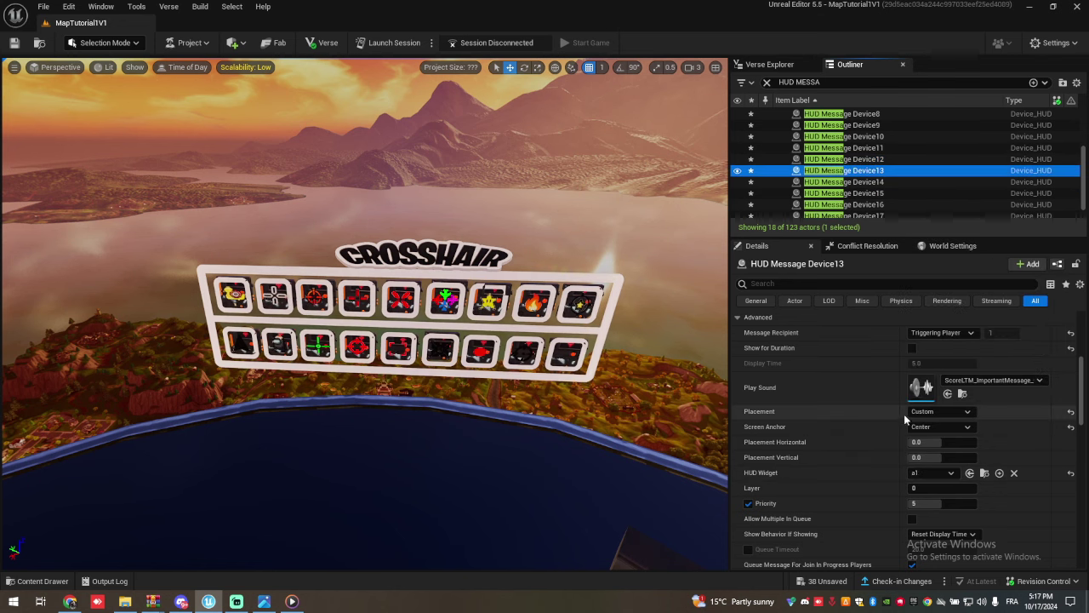
pyautogui.click(931, 472)
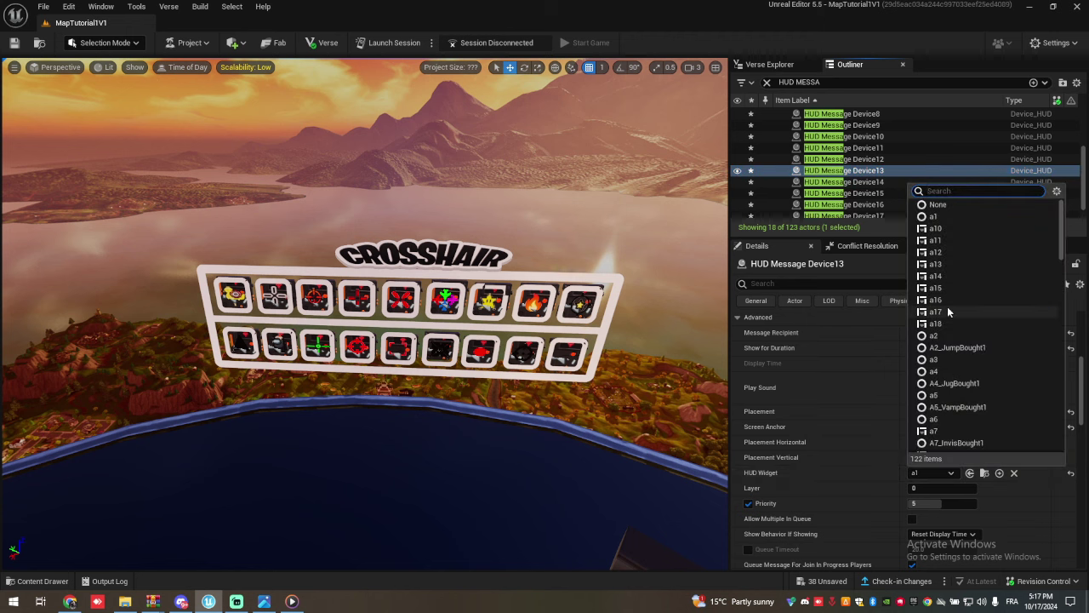
pyautogui.click(933, 216)
# Set the HUD Widget to a2 on HUD Message Device14 and to a3 on HUD Message Device15.
pyautogui.click(843, 181)
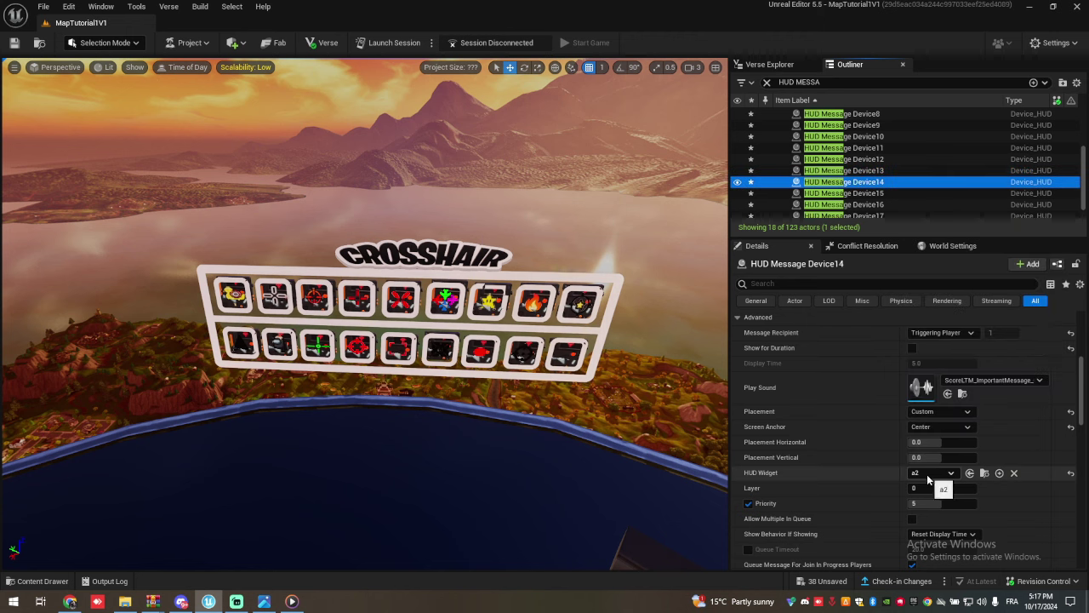
pyautogui.click(931, 472)
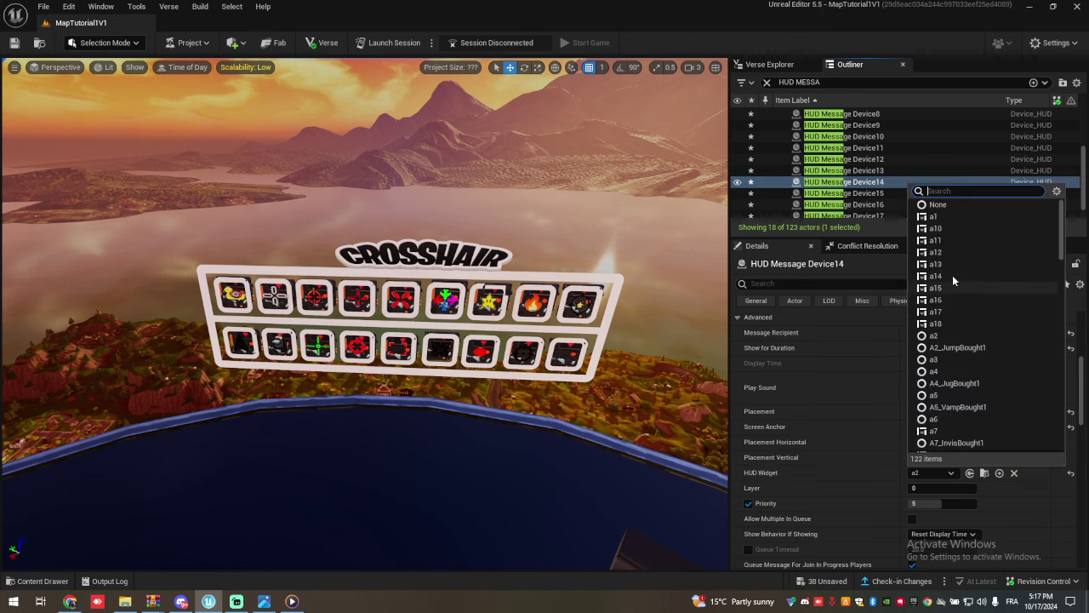
pyautogui.click(939, 336)
pyautogui.click(842, 193)
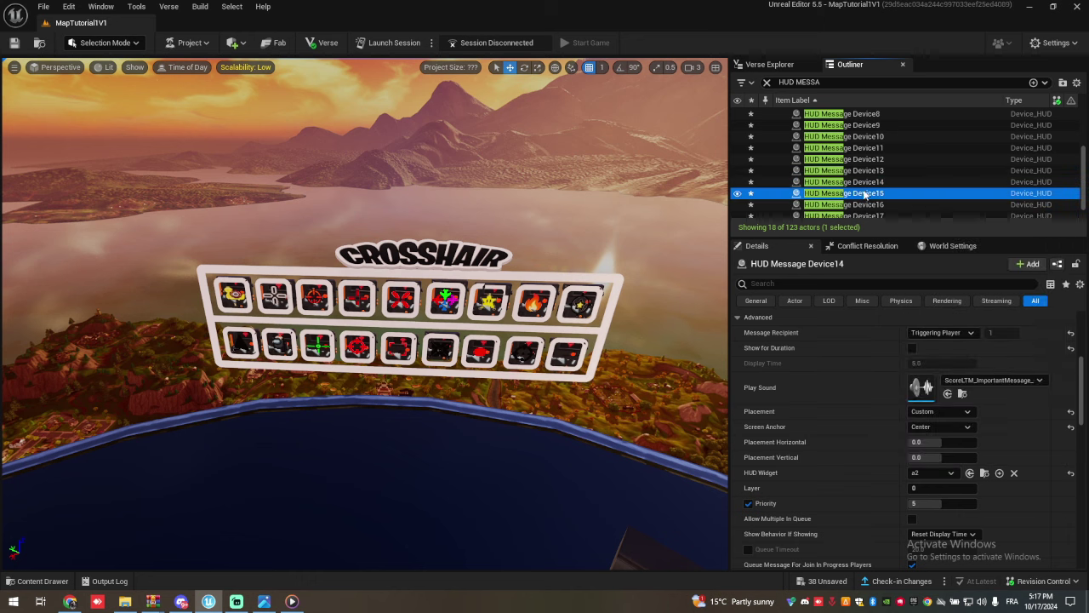
pyautogui.click(930, 472)
pyautogui.click(936, 359)
# Set the HUD Widget to a4 on HUD Message Device16 and to a5 on HUD Message Device17.
pyautogui.click(842, 204)
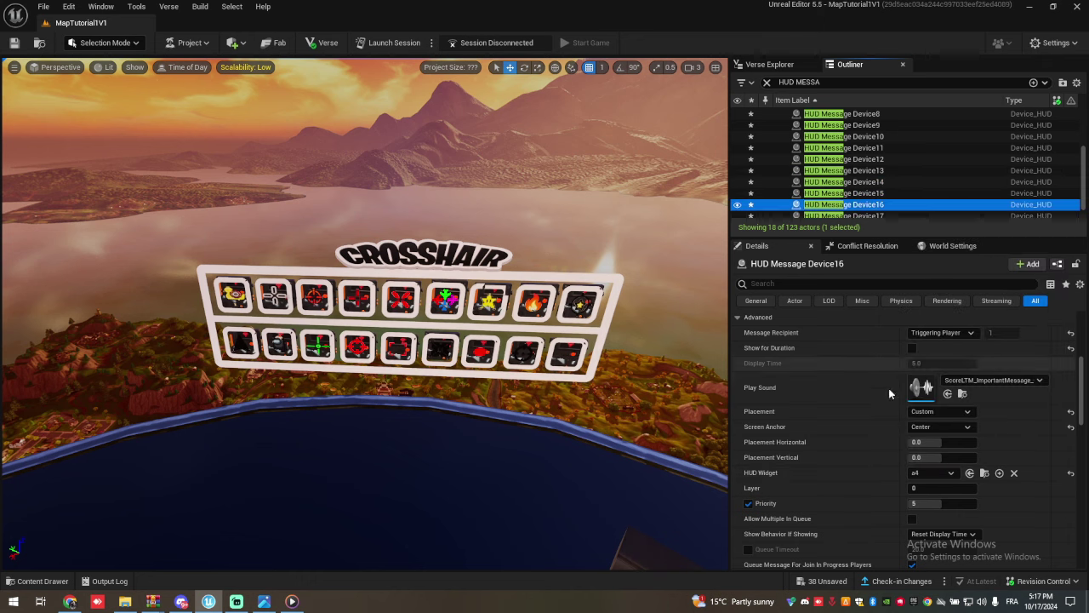
pyautogui.click(931, 472)
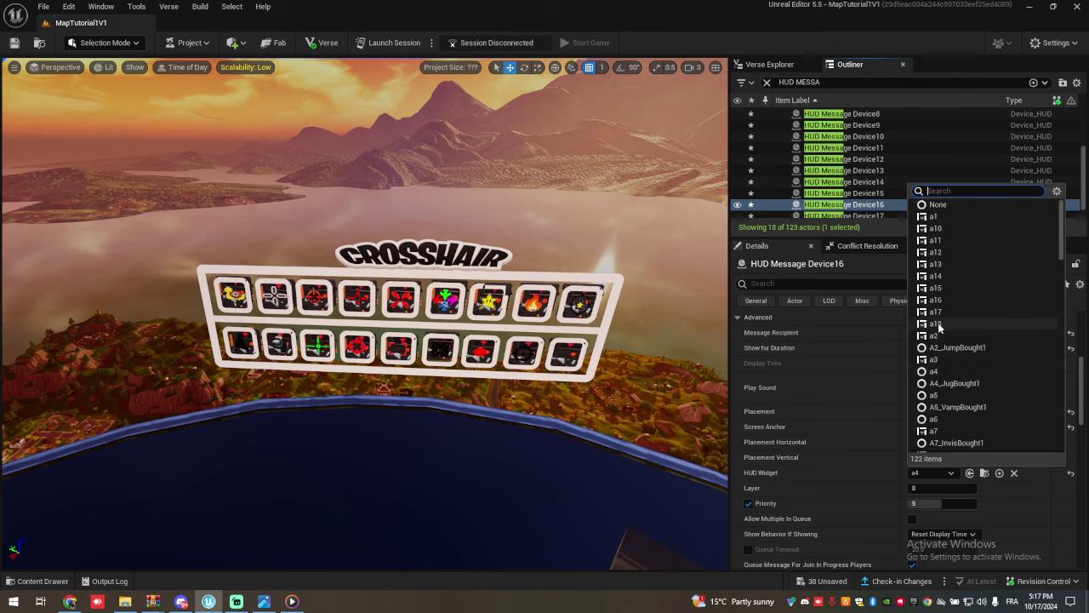
pyautogui.click(936, 372)
pyautogui.click(829, 215)
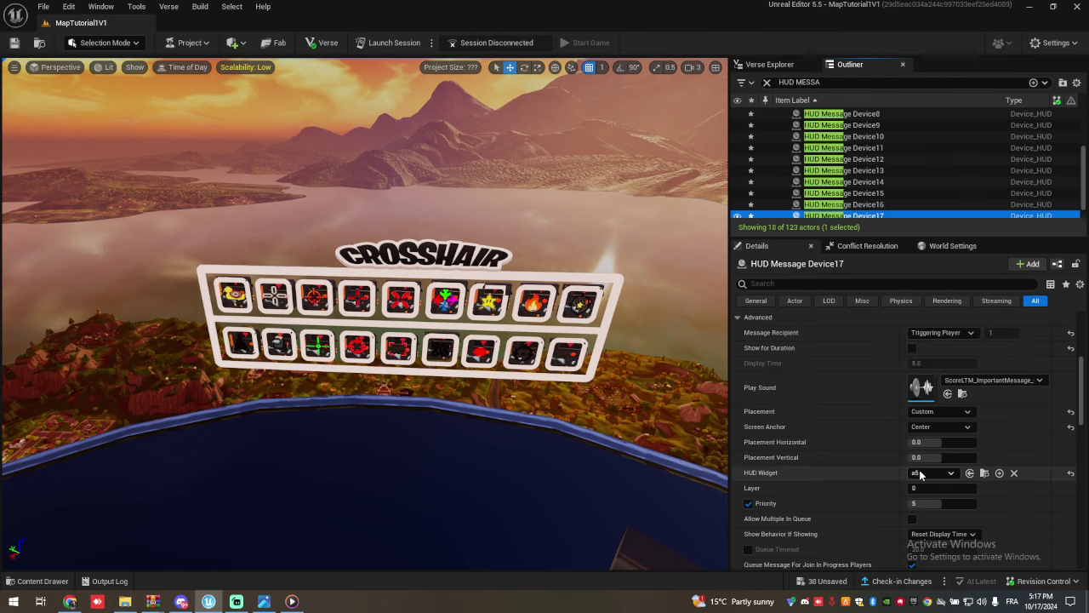
pyautogui.click(919, 473)
pyautogui.click(945, 380)
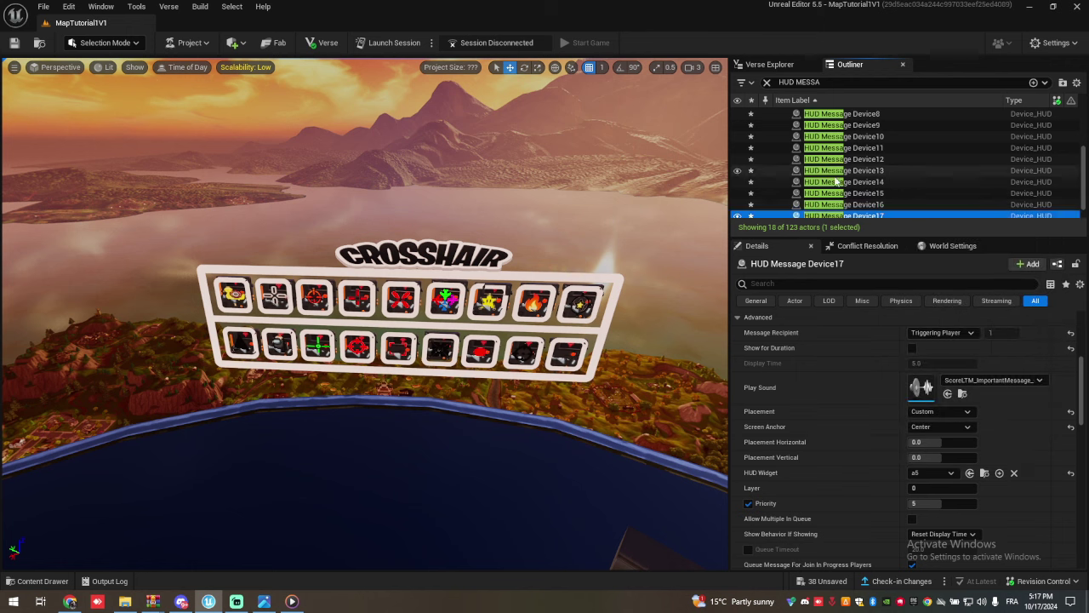
# Set the HUD Widget of HUD Message Device18 to a6 and save all unsaved content of the project.
pyautogui.scroll(-1, 851, 204)
pyautogui.click(851, 211)
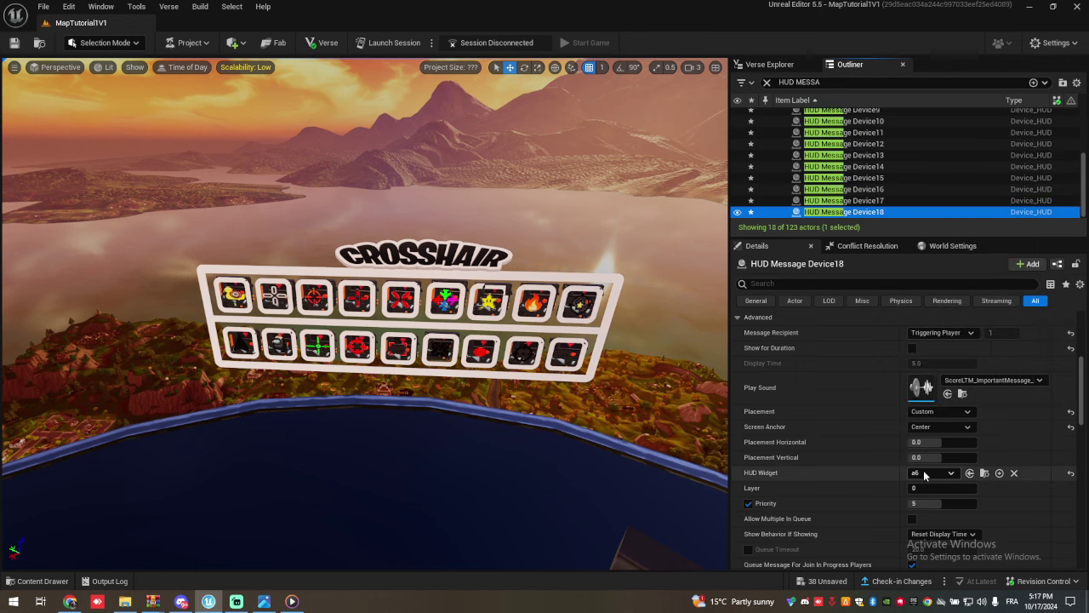
pyautogui.click(925, 473)
pyautogui.click(935, 382)
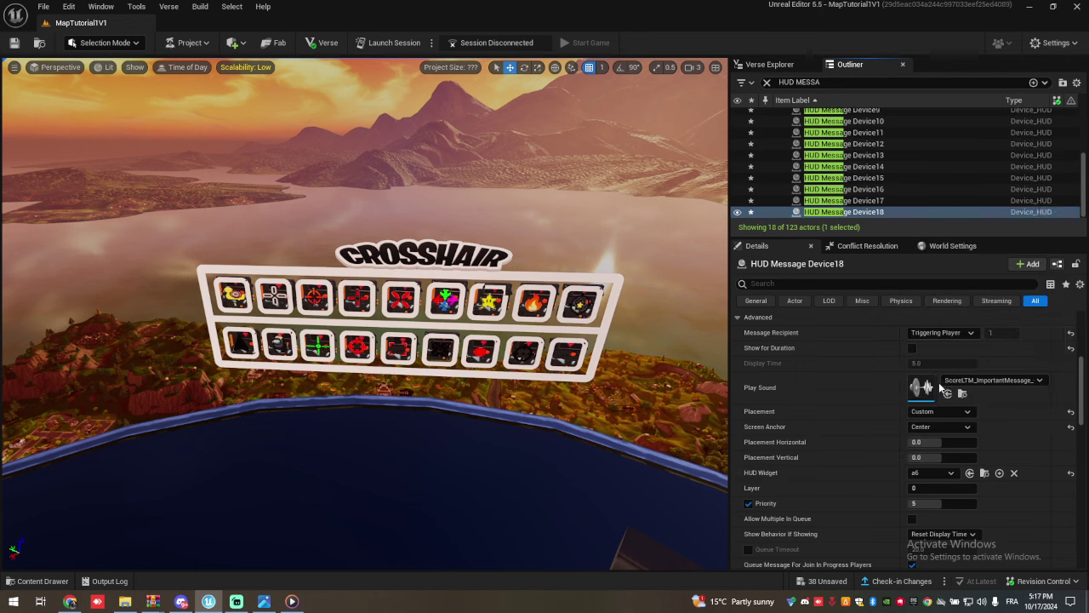
pyautogui.click(827, 581)
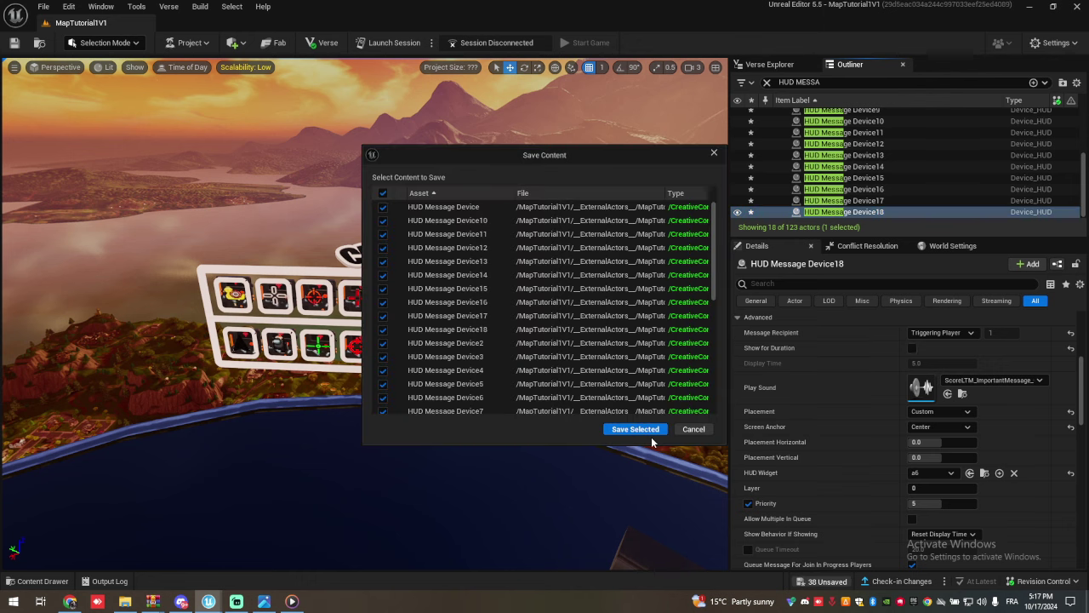
pyautogui.click(634, 428)
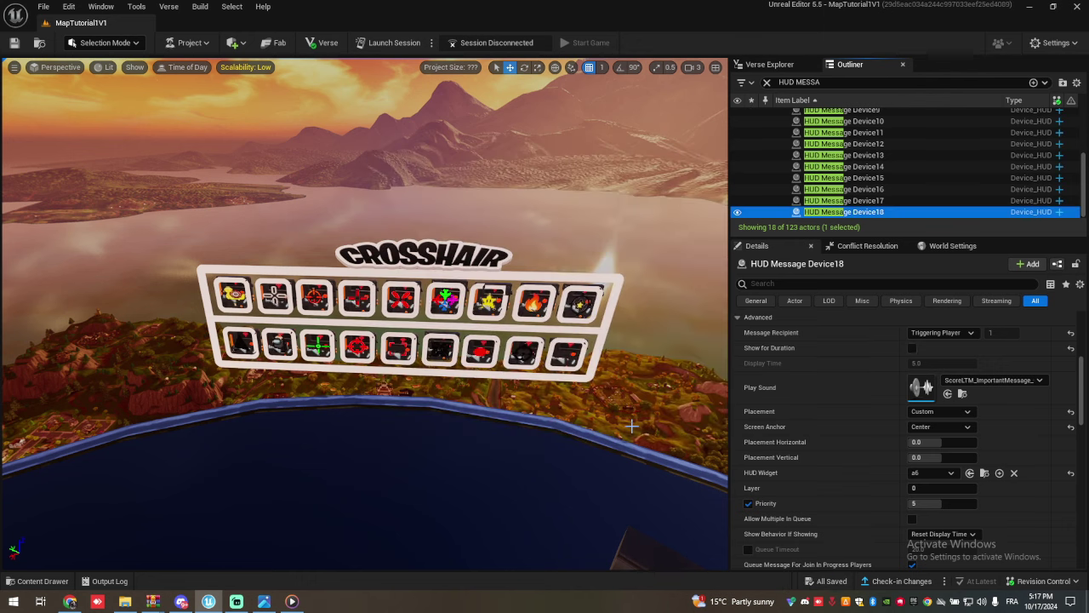
pyautogui.click(767, 64)
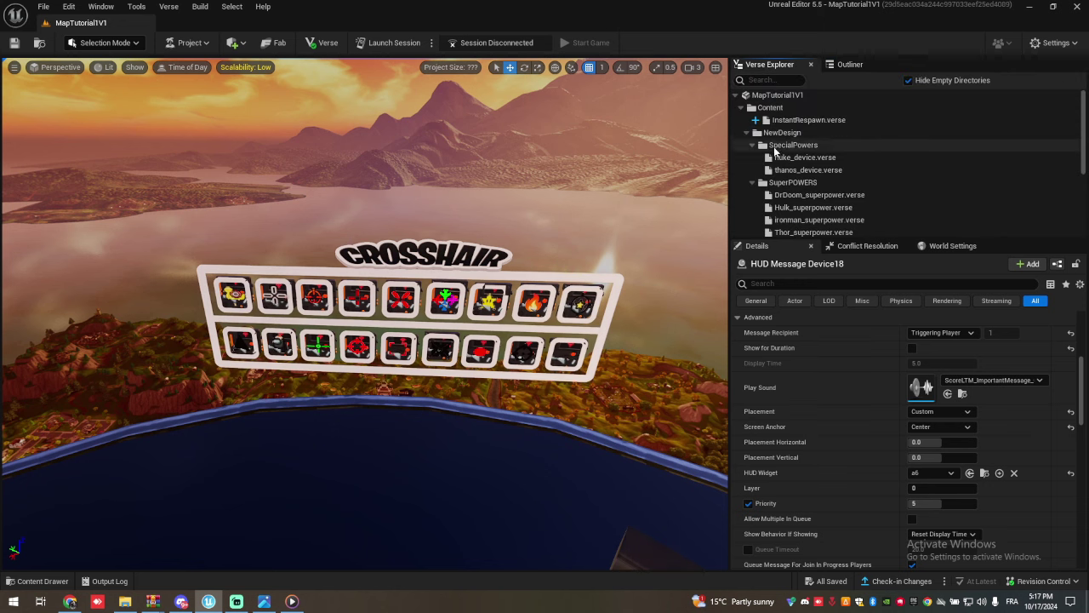
pyautogui.scroll(-2, 838, 222)
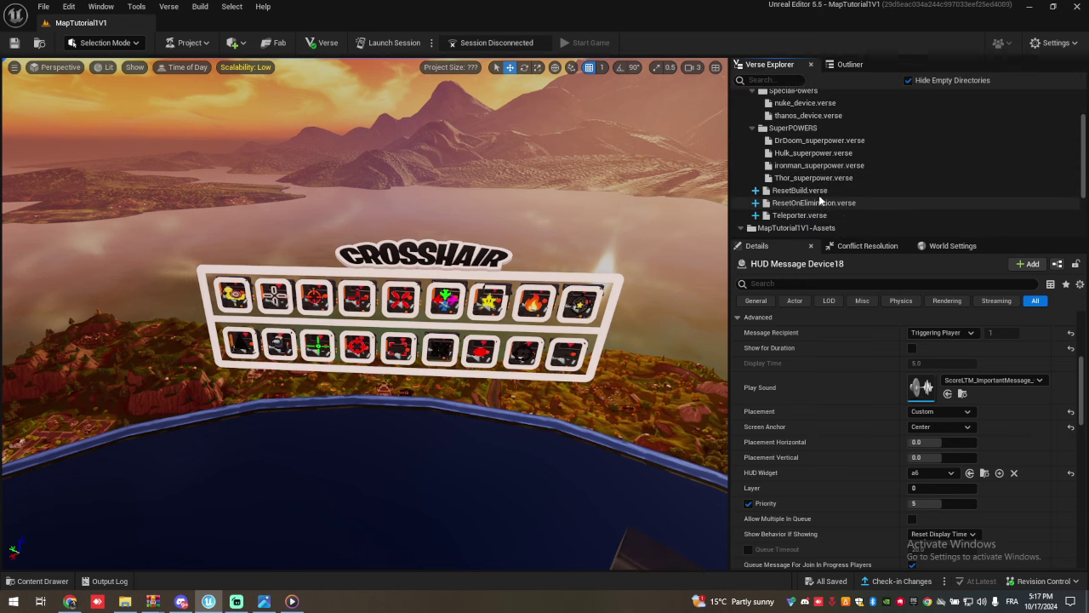
pyautogui.click(168, 6)
pyautogui.click(197, 36)
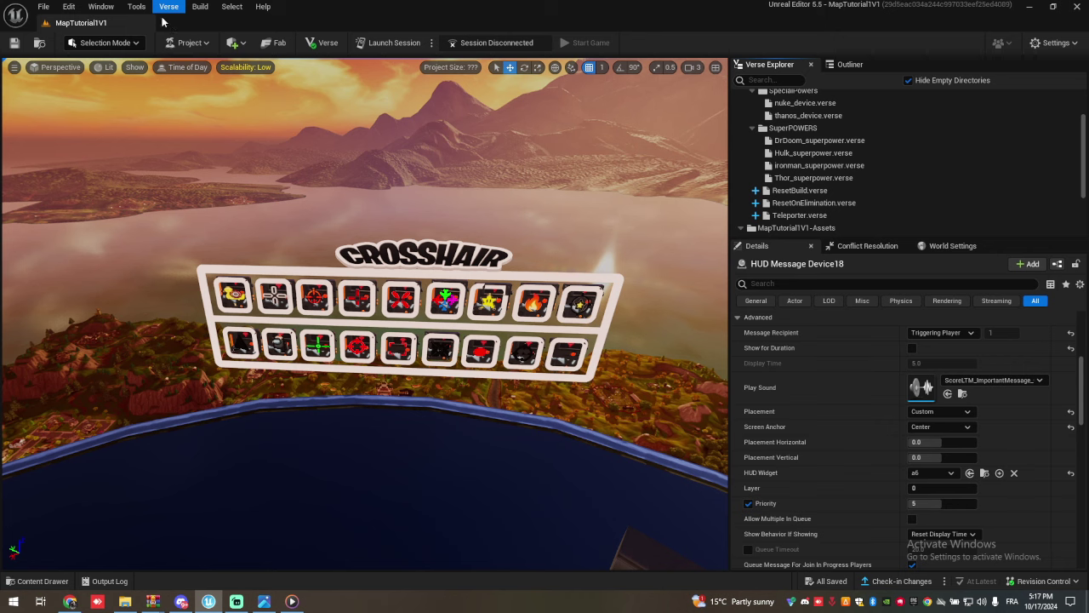
# Find the Mutator Zone among the Fortnite devices and place it on the round platform beside the corrugated ramp.
pyautogui.moveTo(251, 439)
pyautogui.mouseDown(button='right')
pyautogui.moveTo(228, 437)
pyautogui.moveTo(266, 446)
pyautogui.mouseUp(button='right')
pyautogui.hotkey('ctrl', 'space')
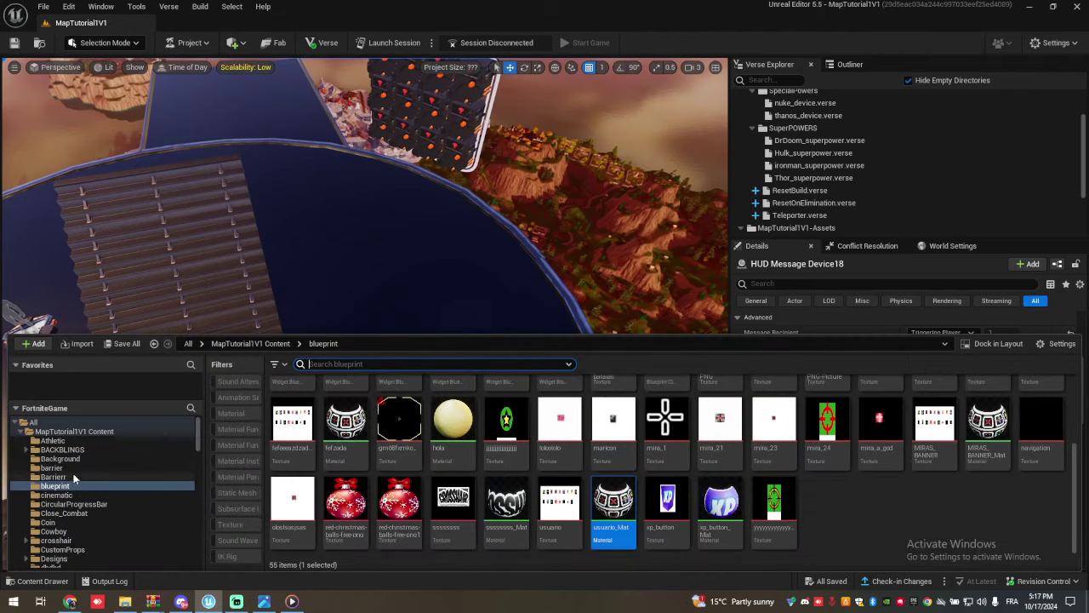
pyautogui.click(40, 423)
pyautogui.click(21, 431)
pyautogui.click(56, 441)
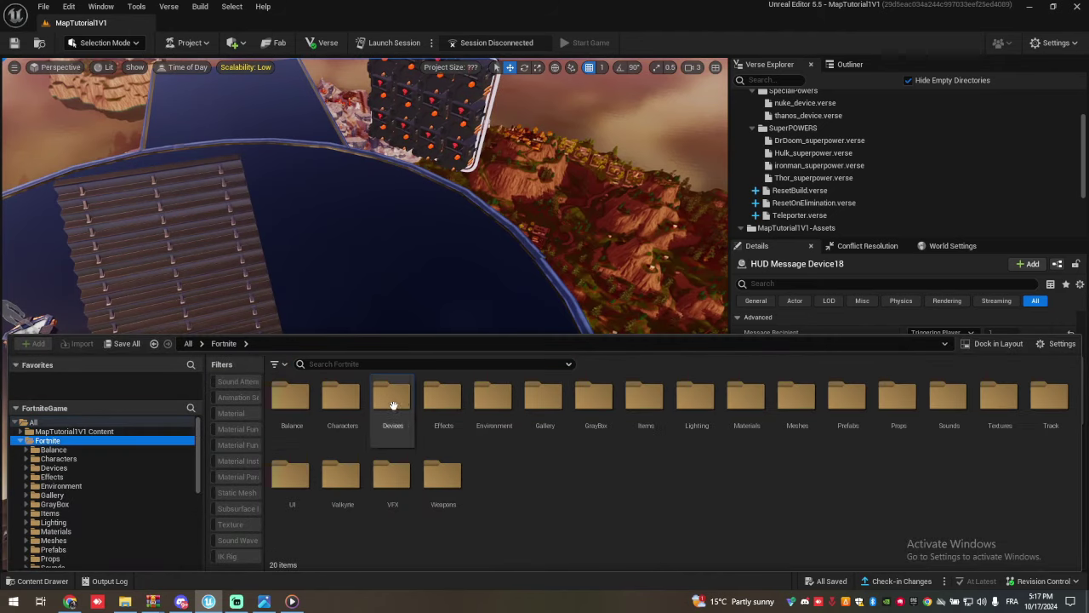
pyautogui.doubleClick(393, 402)
pyautogui.click(390, 364)
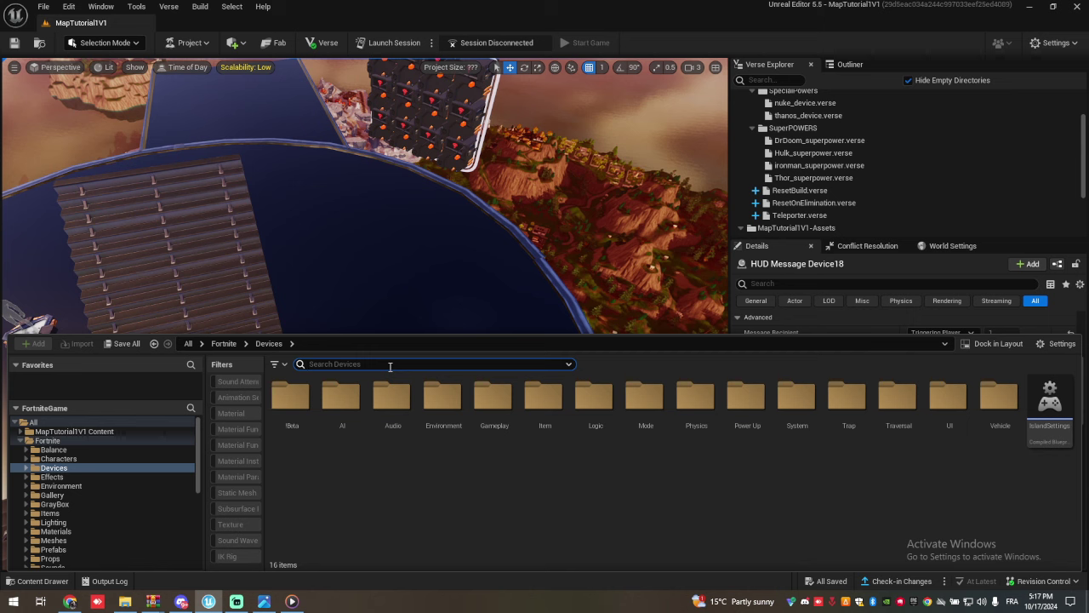
pyautogui.moveTo(289, 400); pyautogui.dragTo(412, 255)
# Set the Mutator Zone's Zone Height to 0, Zone Depth to 100 and Zone Width to 100.
pyautogui.scroll(-5, 946, 385)
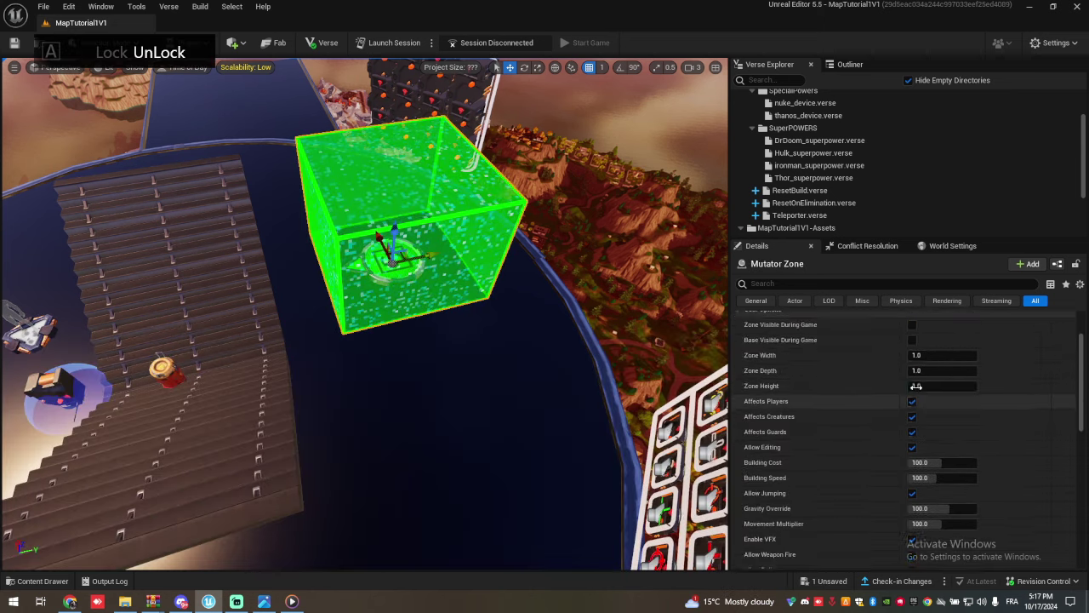
pyautogui.click(926, 404)
pyautogui.write('0')
pyautogui.press('Return')
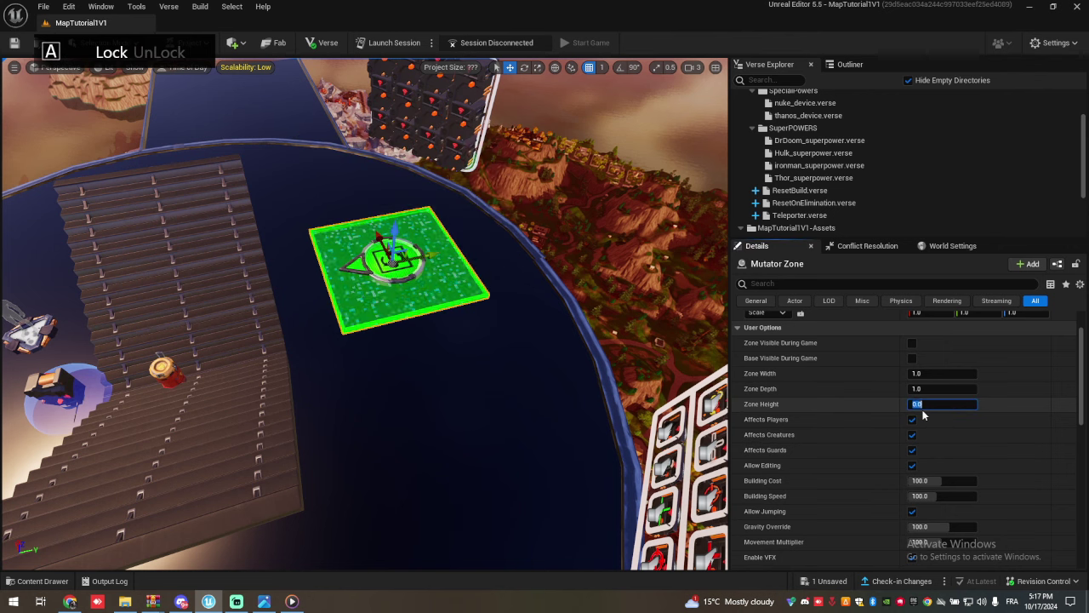
pyautogui.click(941, 388)
pyautogui.write('100')
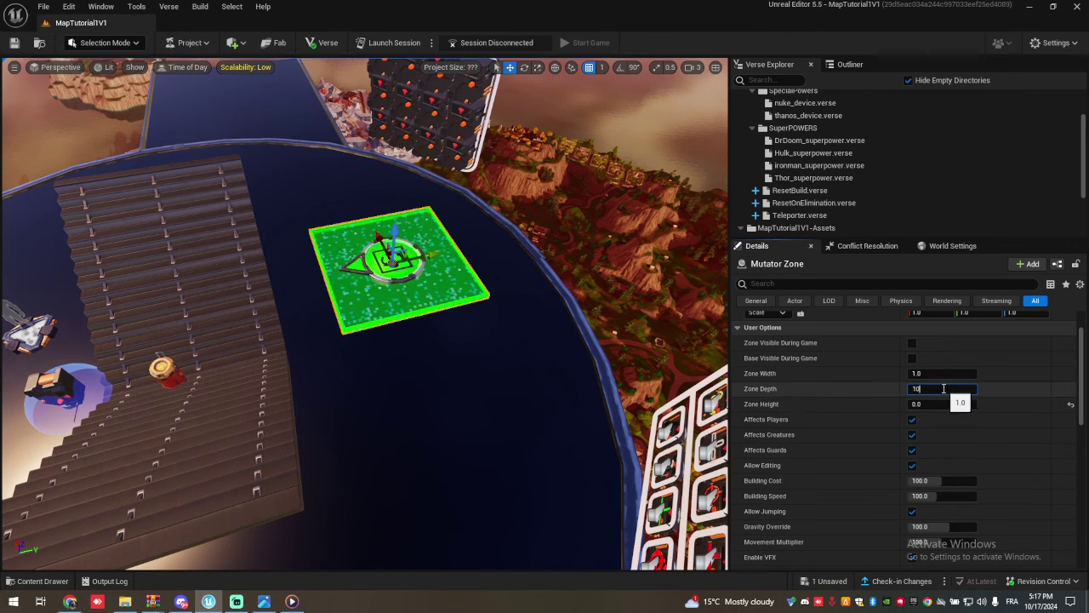
pyautogui.press('Return')
pyautogui.click(943, 375)
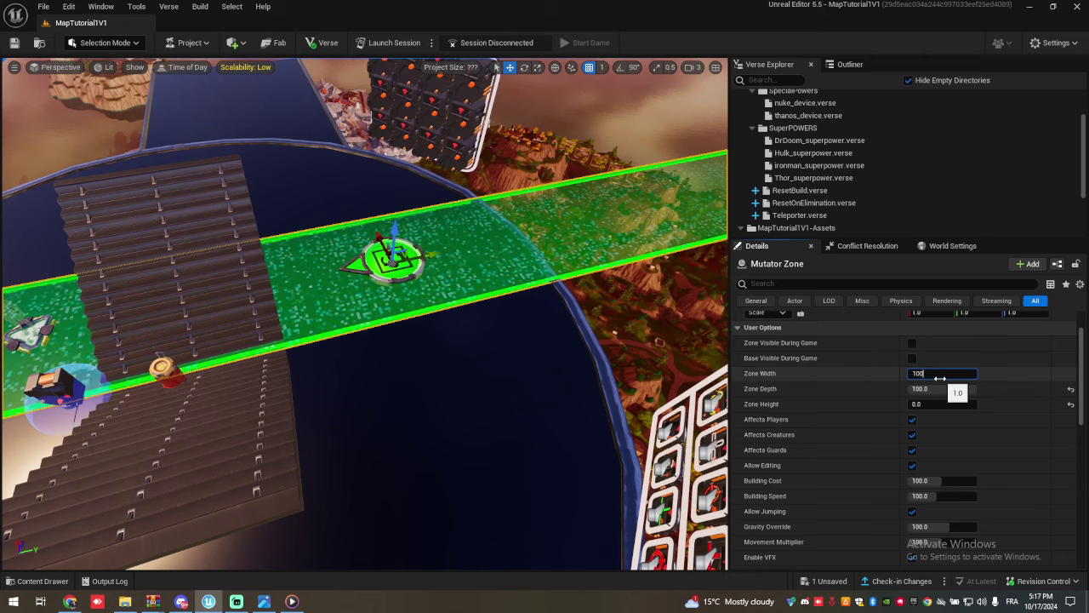
pyautogui.press('Return')
# Lower the enlarged Mutator Zone beneath the round platform and check its coverage of the terrain.
pyautogui.press('s')
pyautogui.moveTo(545, 340); pyautogui.dragTo(468, 340, button='right')
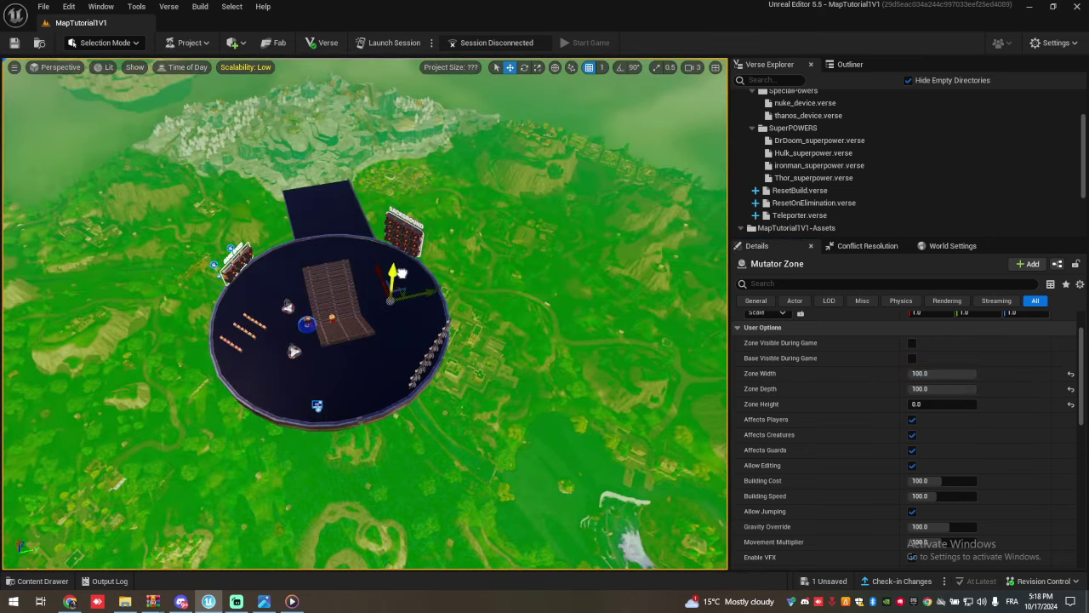
pyautogui.moveTo(275, 363); pyautogui.dragTo(287, 297, button='right')
pyautogui.press('s')
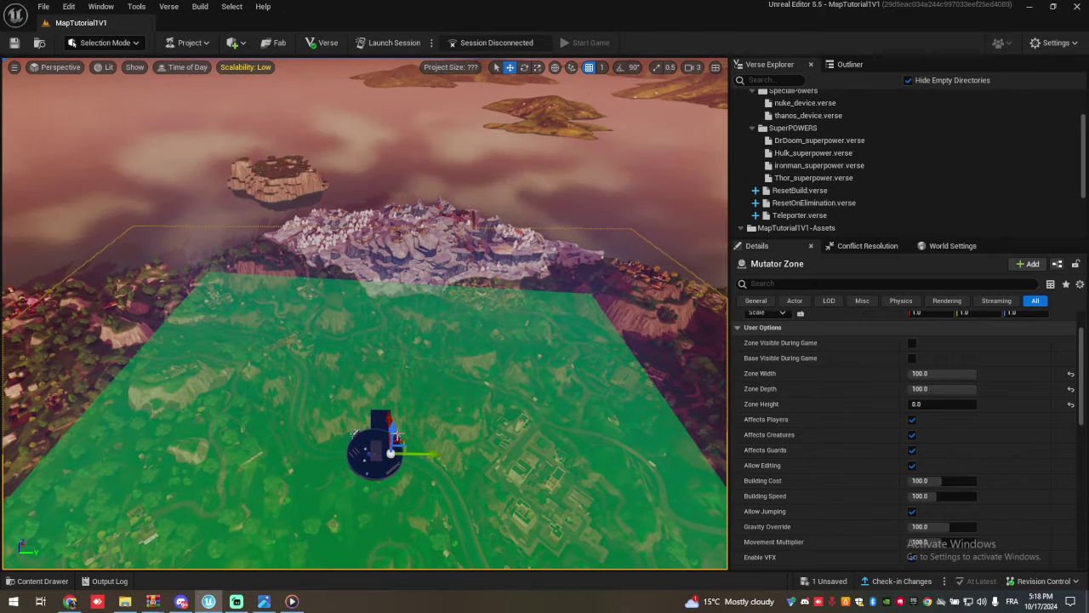
pyautogui.click(391, 431)
pyautogui.moveTo(342, 407)
pyautogui.mouseDown(button='right')
pyautogui.moveTo(325, 364)
pyautogui.moveTo(328, 493)
pyautogui.moveTo(325, 394)
pyautogui.mouseUp(button='right')
pyautogui.rightClick(326, 394)
pyautogui.press('s')
pyautogui.moveTo(298, 358); pyautogui.dragTo(298, 358, button='right')
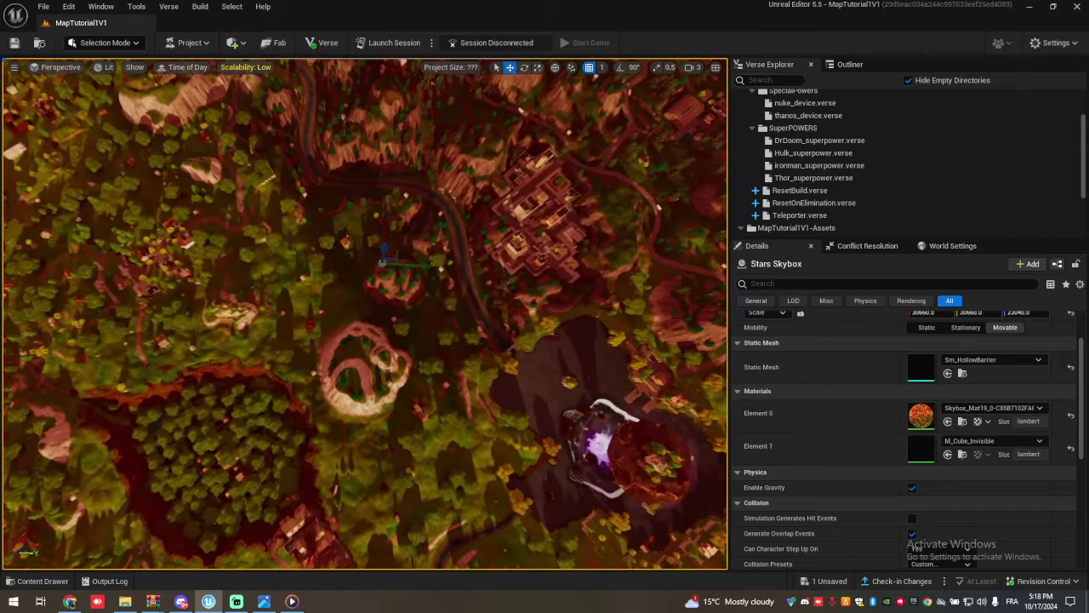
pyautogui.moveTo(447, 334); pyautogui.dragTo(461, 334, button='right')
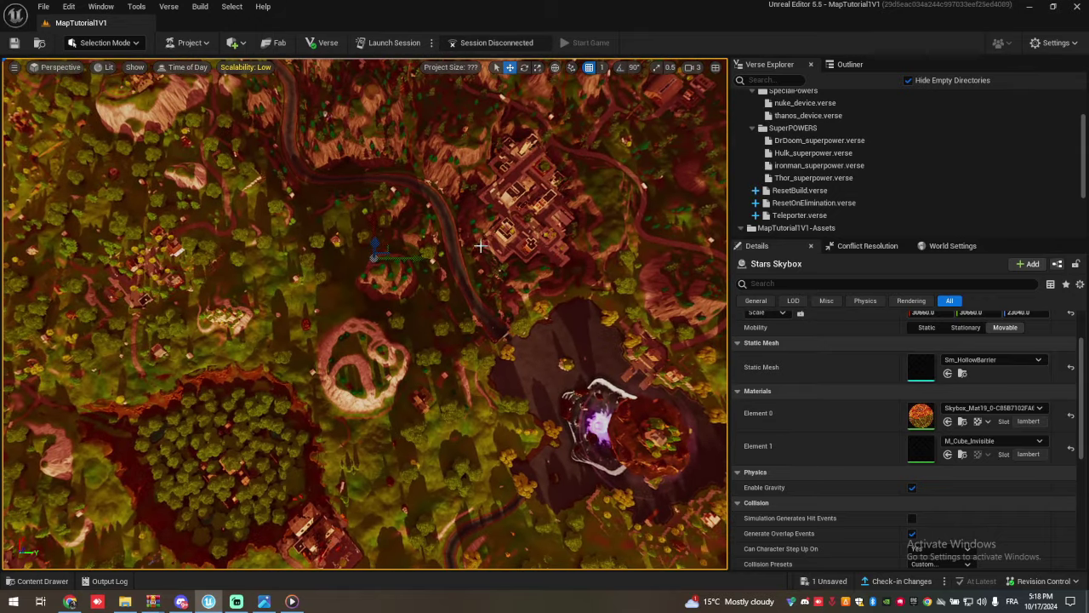
# Filter the Outliner for MUTATO, duplicate the Mutator Zone and raise the copy above the terrain, below the platform.
pyautogui.click(874, 66)
pyautogui.click(837, 83)
pyautogui.write('MUTATO')
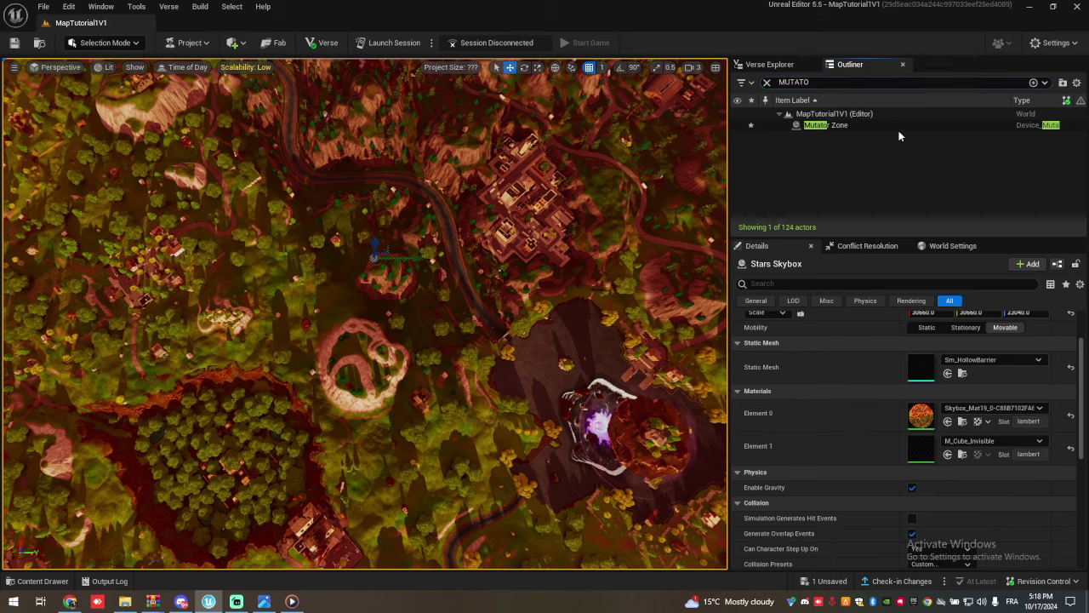
pyautogui.click(779, 124)
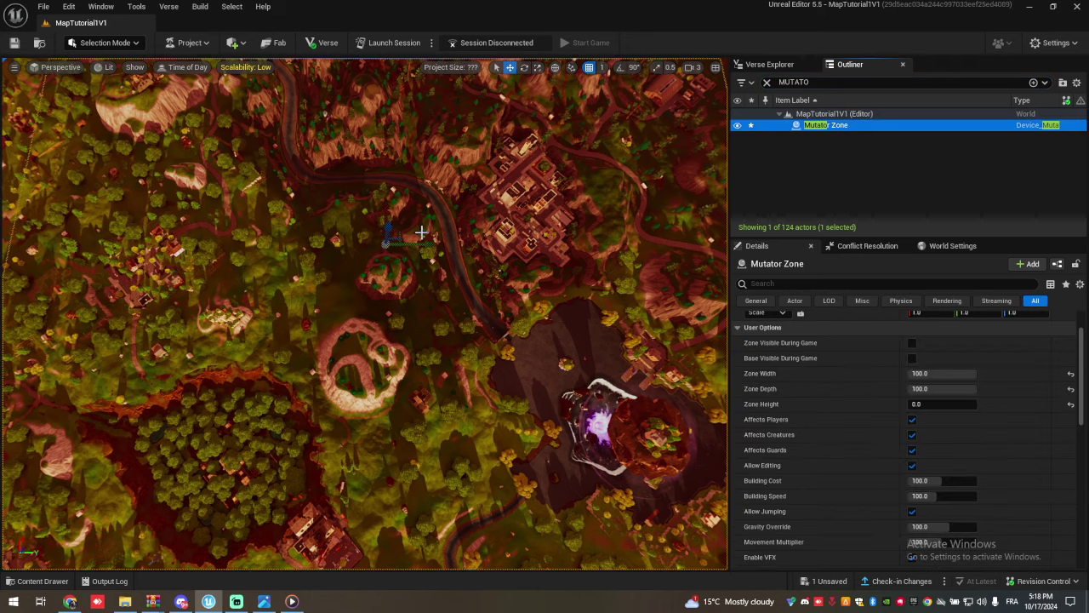
pyautogui.hotkey('ctrl', 'd')
pyautogui.moveTo(387, 226); pyautogui.dragTo(375, 118)
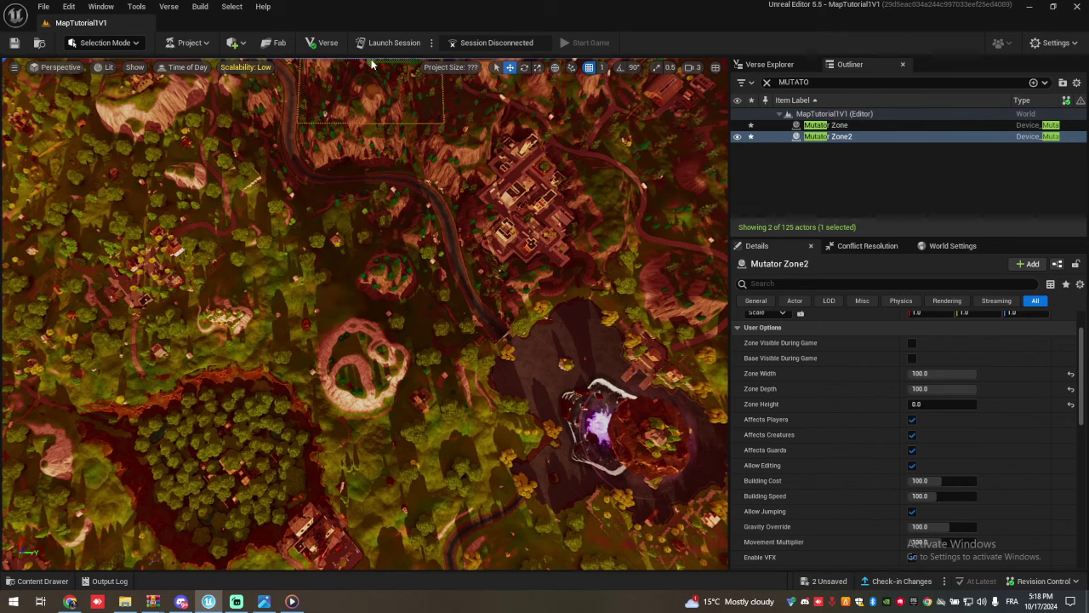
pyautogui.hotkey('ctrl', 'z')
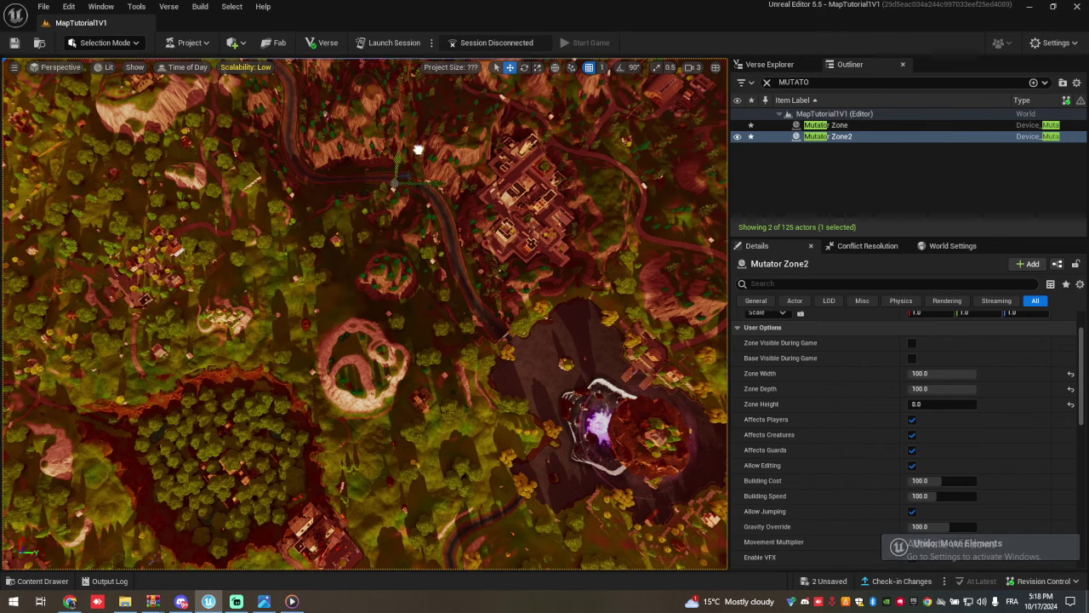
pyautogui.moveTo(373, 297); pyautogui.dragTo(371, 94, button='right')
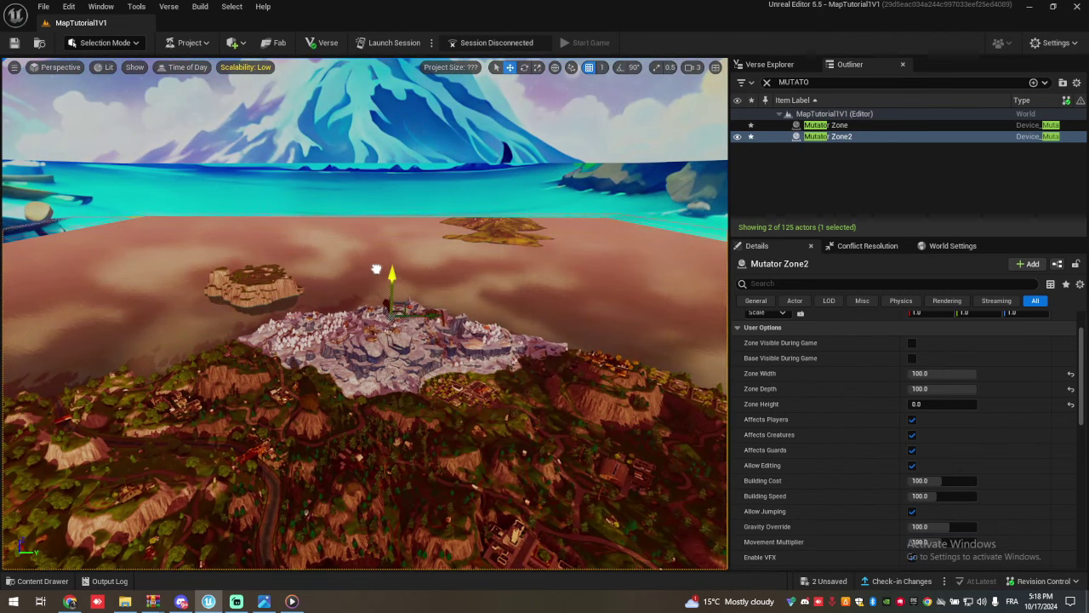
pyautogui.moveTo(372, 239); pyautogui.dragTo(375, 227)
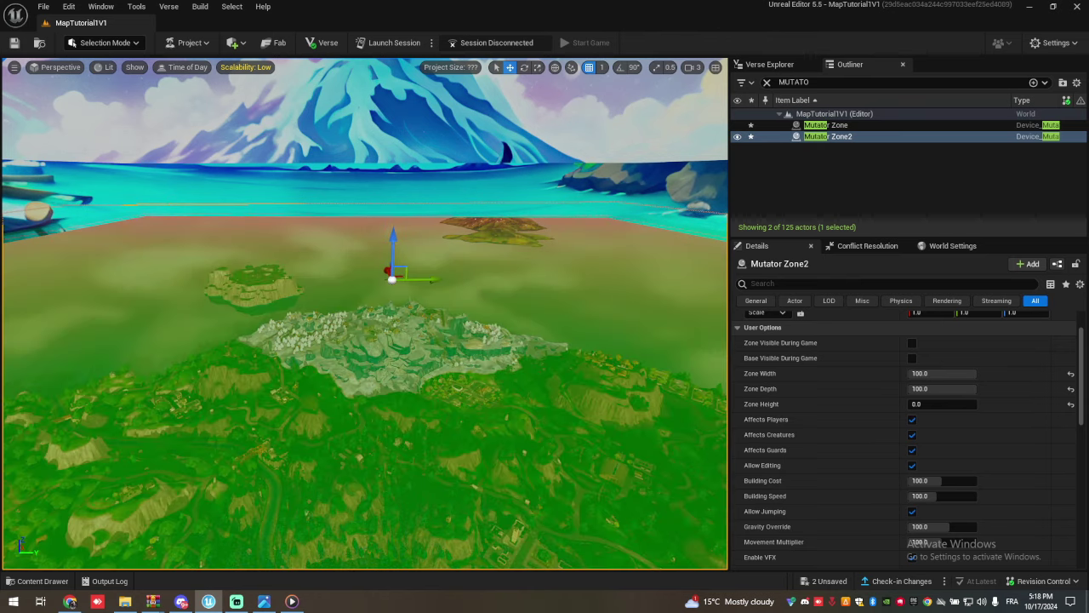
pyautogui.press('f')
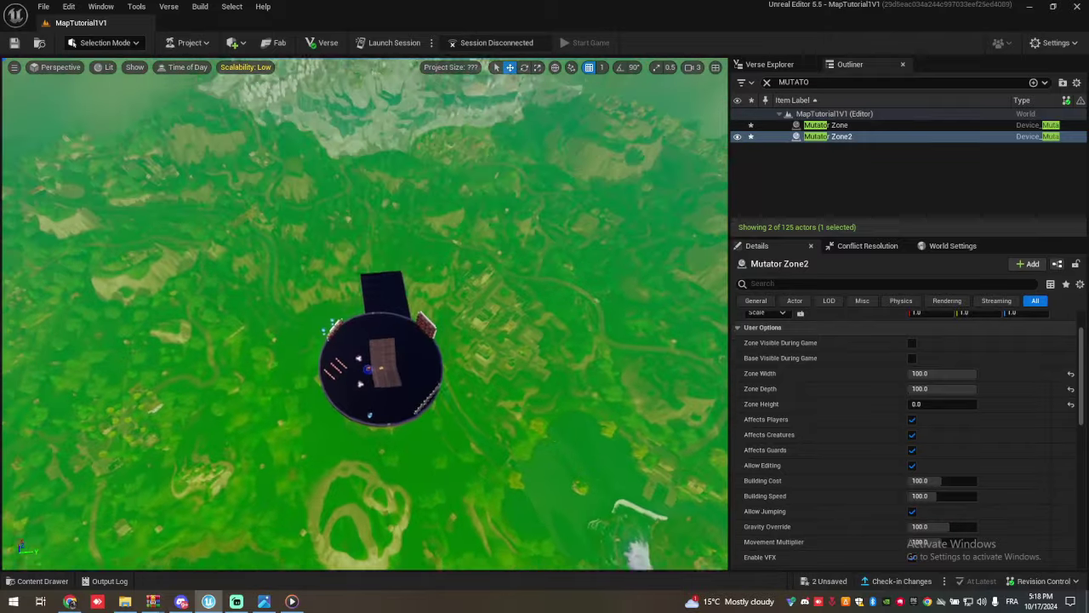
# Search the project content for VERSE, place the InstantRespawn device on the rectangular platform and turn off Enabled At Game Start.
pyautogui.press('w')
pyautogui.moveTo(366, 315); pyautogui.dragTo(392, 315, button='right')
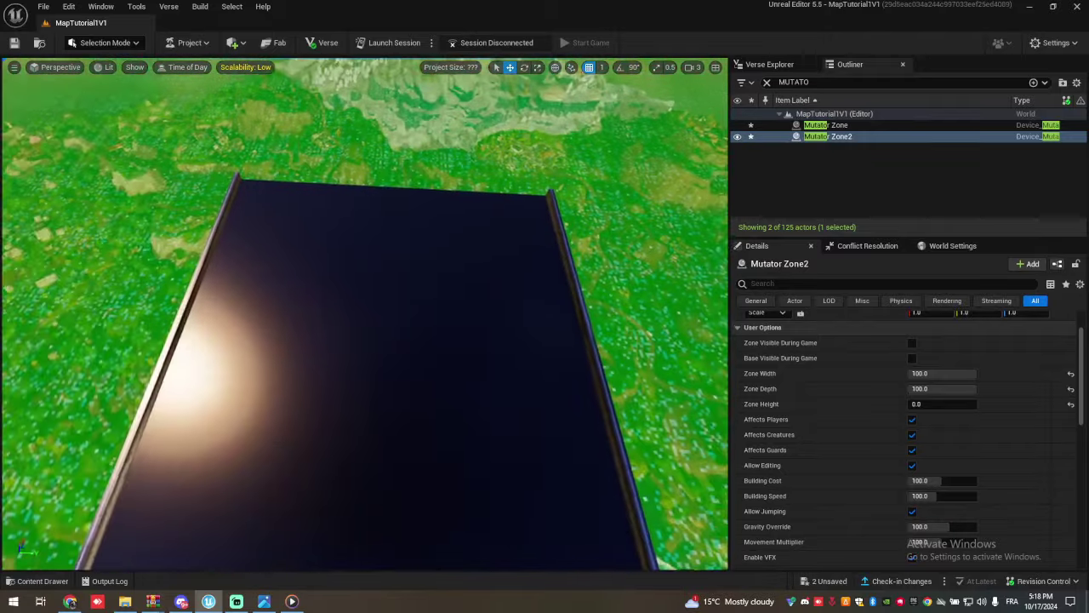
pyautogui.rightClick(360, 388)
pyautogui.press('Escape')
pyautogui.hotkey('ctrl', 'space')
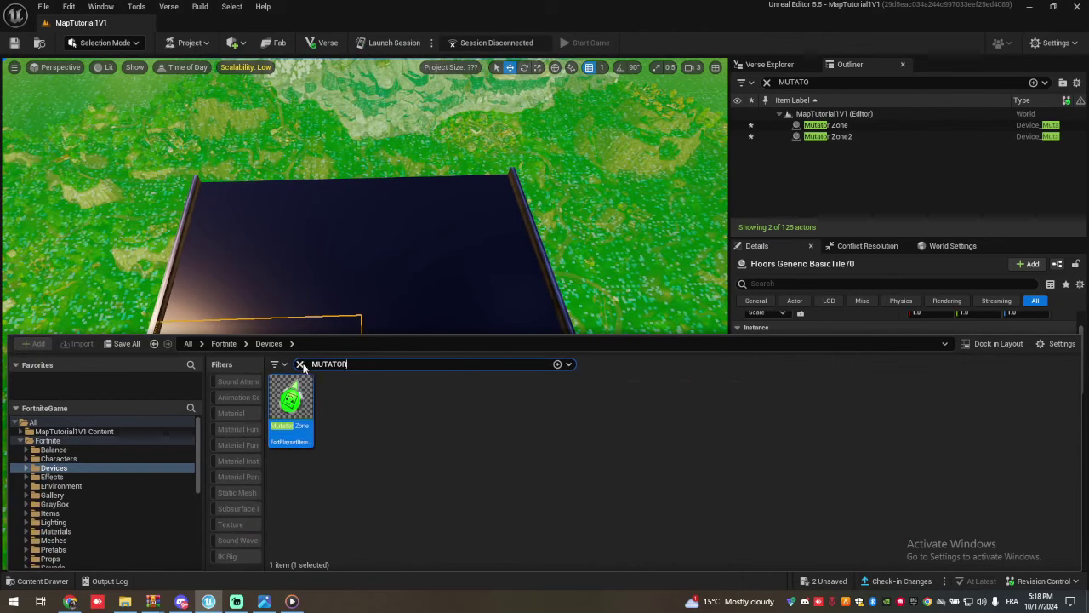
pyautogui.click(299, 364)
pyautogui.click(94, 430)
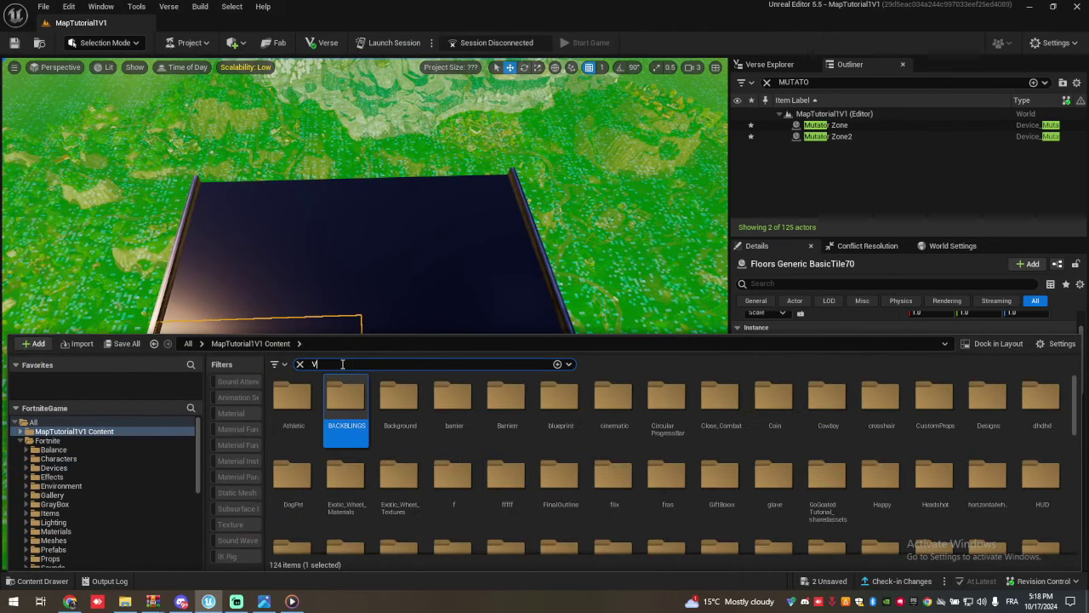
pyautogui.write('VERSE')
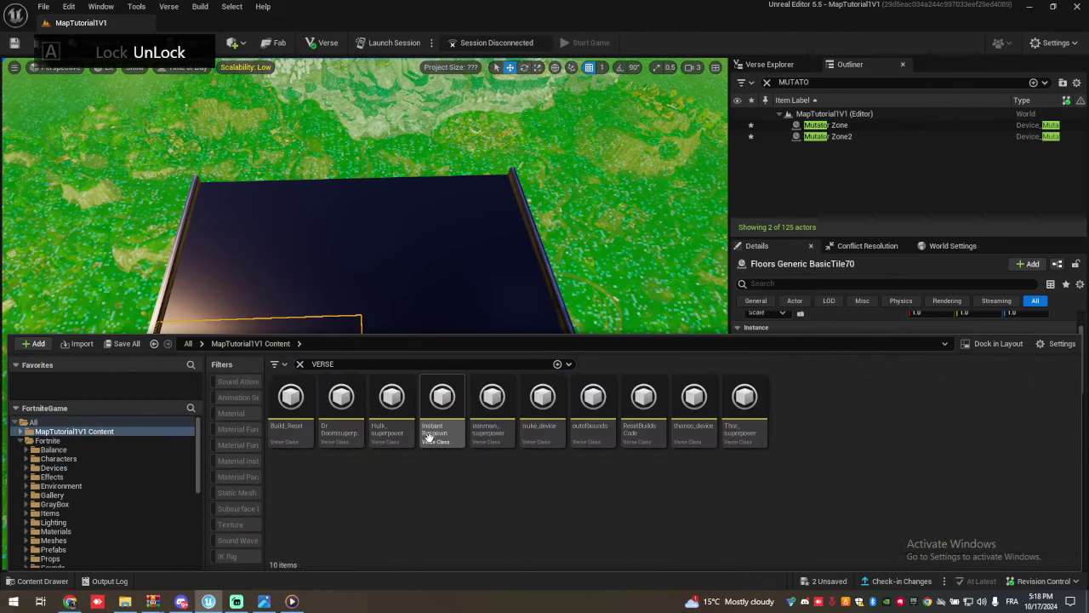
pyautogui.moveTo(434, 430); pyautogui.dragTo(363, 266)
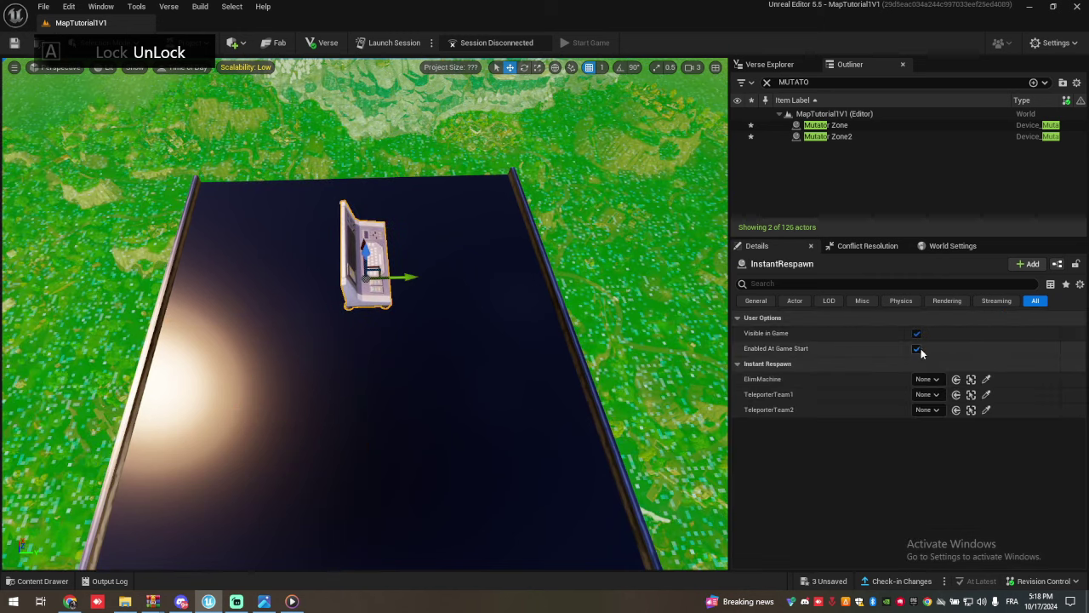
pyautogui.click(926, 378)
# Find the Elimination Manager in the Fortnite devices and place it beside the InstantRespawn device.
pyautogui.moveTo(505, 367); pyautogui.dragTo(516, 347, button='right')
pyautogui.hotkey('ctrl', 'space')
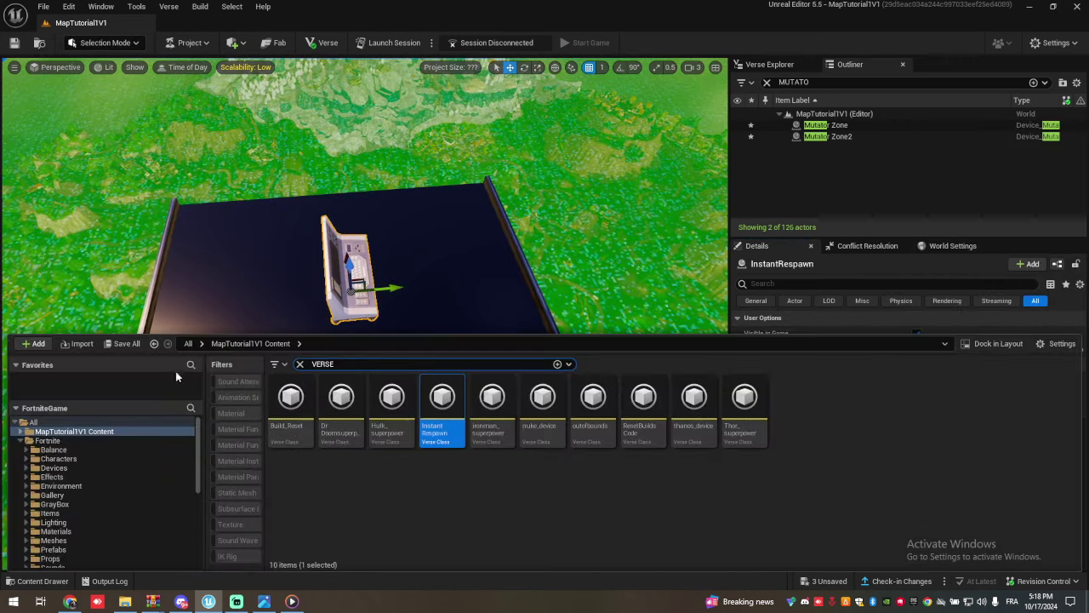
pyautogui.click(301, 364)
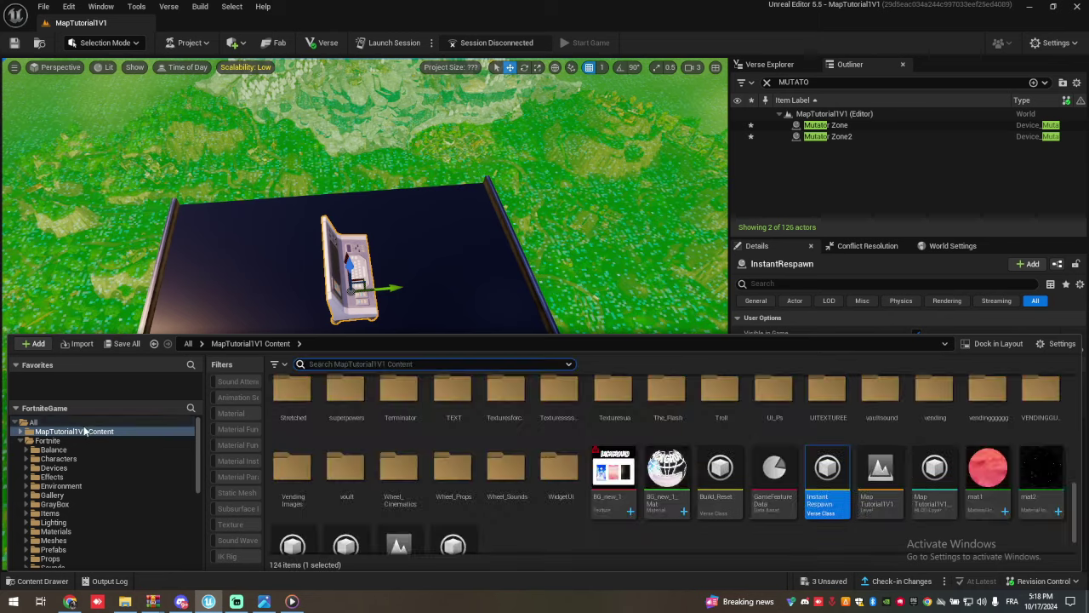
pyautogui.click(84, 440)
pyautogui.doubleClick(407, 413)
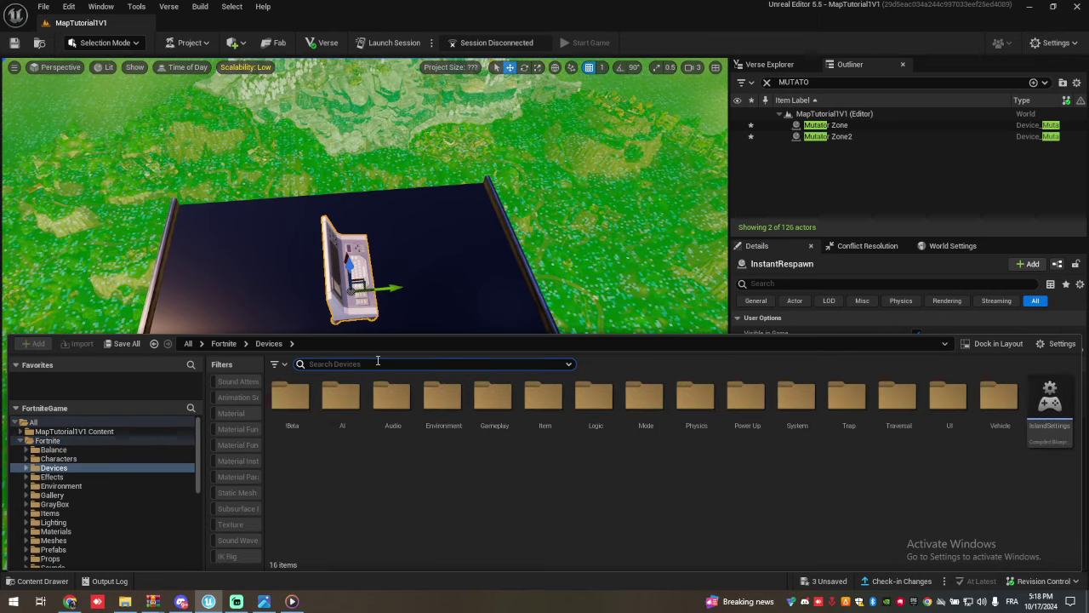
pyautogui.moveTo(291, 395); pyautogui.dragTo(243, 276)
# Assign the Elimination Manager to the InstantRespawn device's ElimMachine property.
pyautogui.click(351, 270)
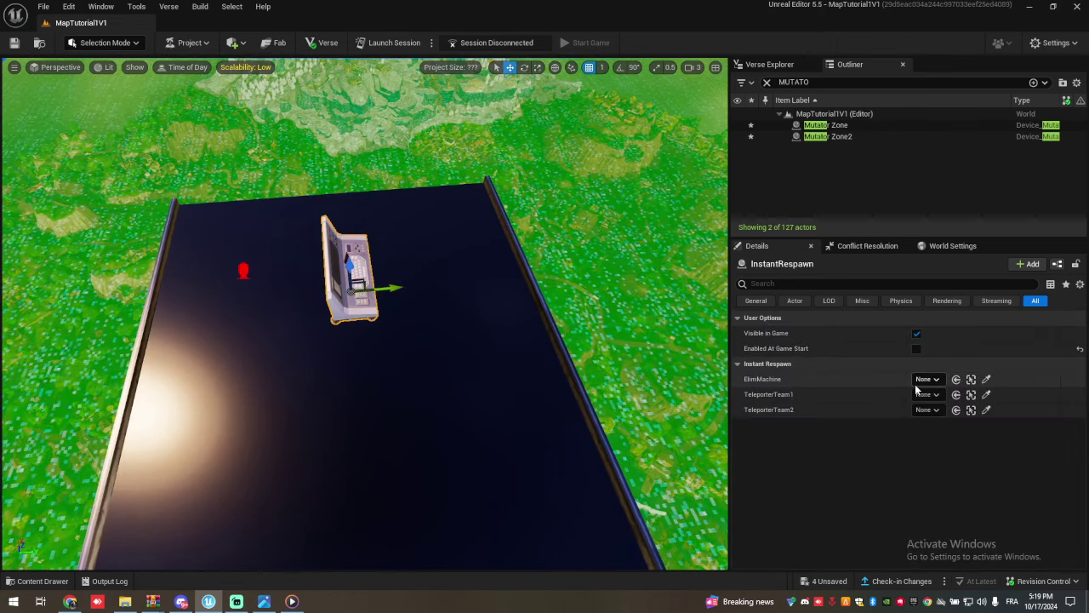
pyautogui.click(925, 379)
pyautogui.click(948, 247)
pyautogui.click(926, 394)
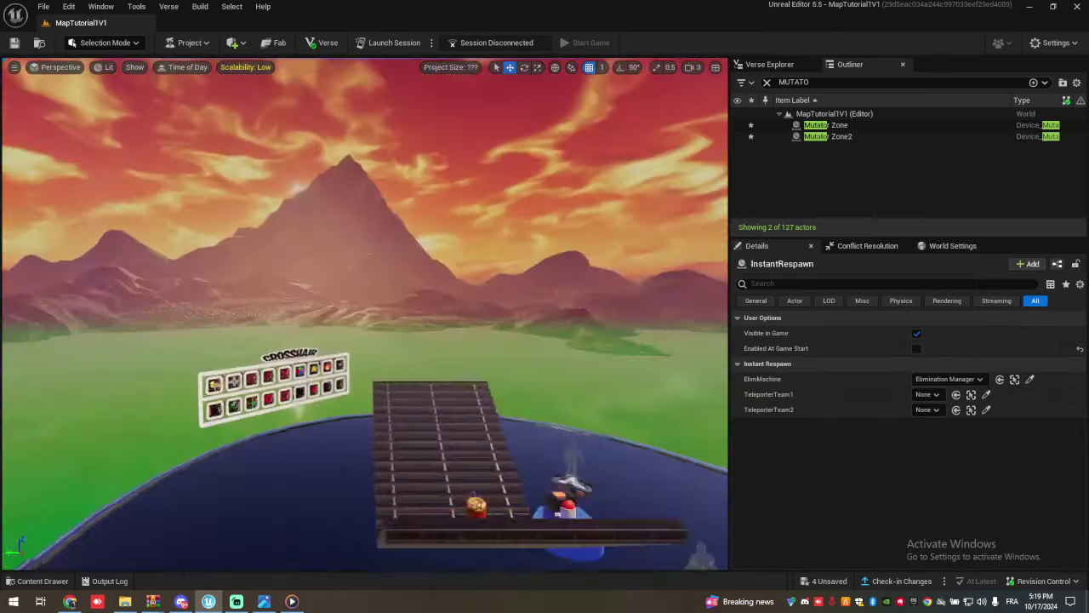
# Search the Fortnite devices for "teleport" and place a Teleporter on the corrugated ramp near the spawn pads.
pyautogui.moveTo(366, 315); pyautogui.dragTo(527, 404, button='right')
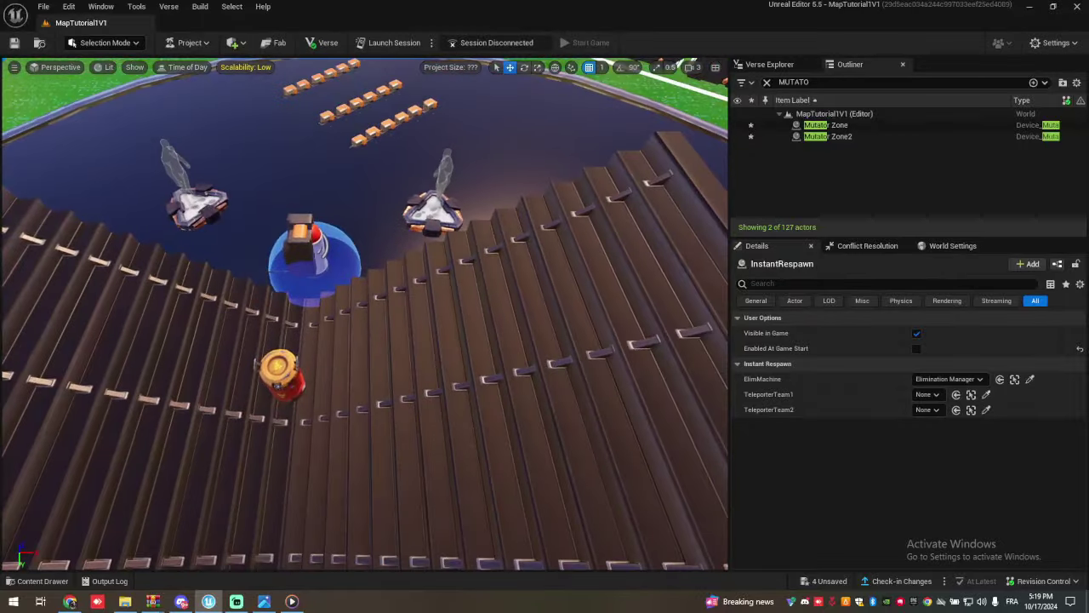
pyautogui.moveTo(326, 403); pyautogui.dragTo(319, 463, button='right')
pyautogui.hotkey('ctrl', 'space')
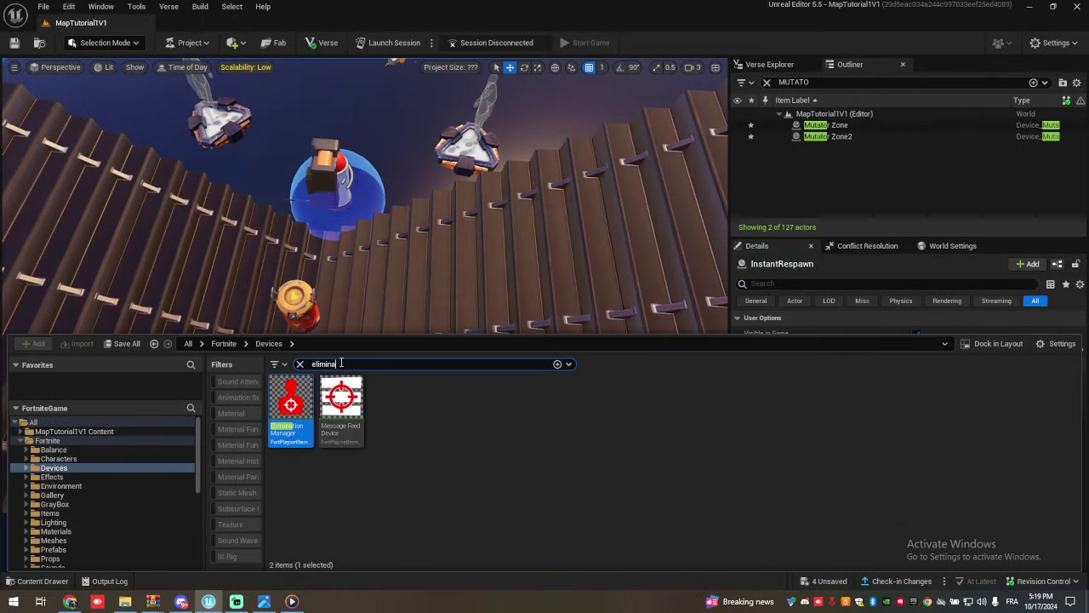
pyautogui.write('teleport')
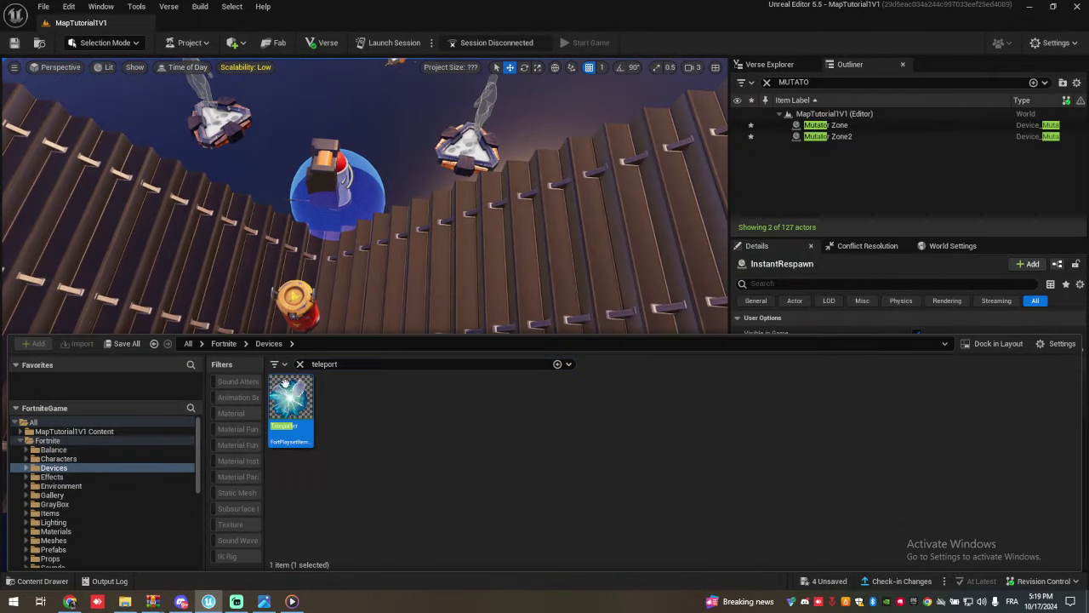
pyautogui.moveTo(285, 383); pyautogui.dragTo(478, 313)
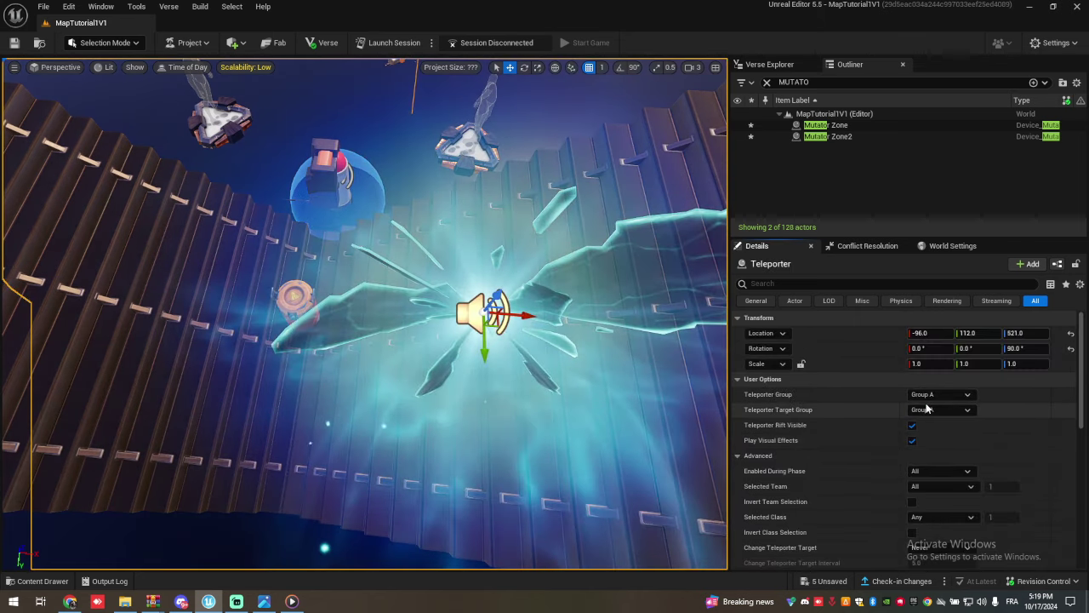
# Set the Teleporter's target group to None and turn off its rift visibility, visual effects, sound effects and momentum conservation.
pyautogui.click(927, 408)
pyautogui.click(931, 396)
pyautogui.click(912, 438)
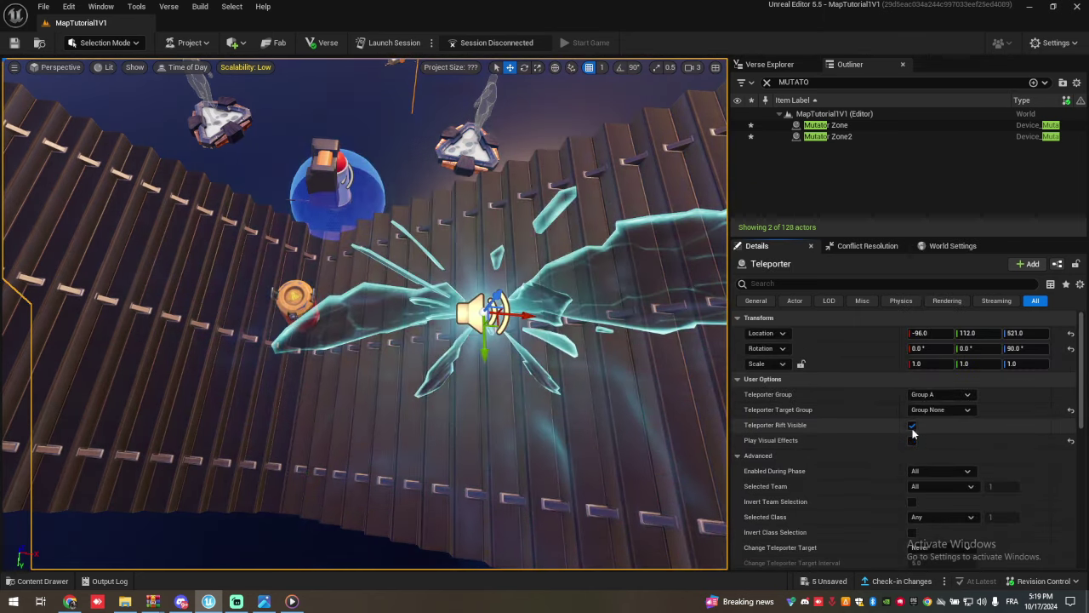
pyautogui.scroll(-3, 912, 432)
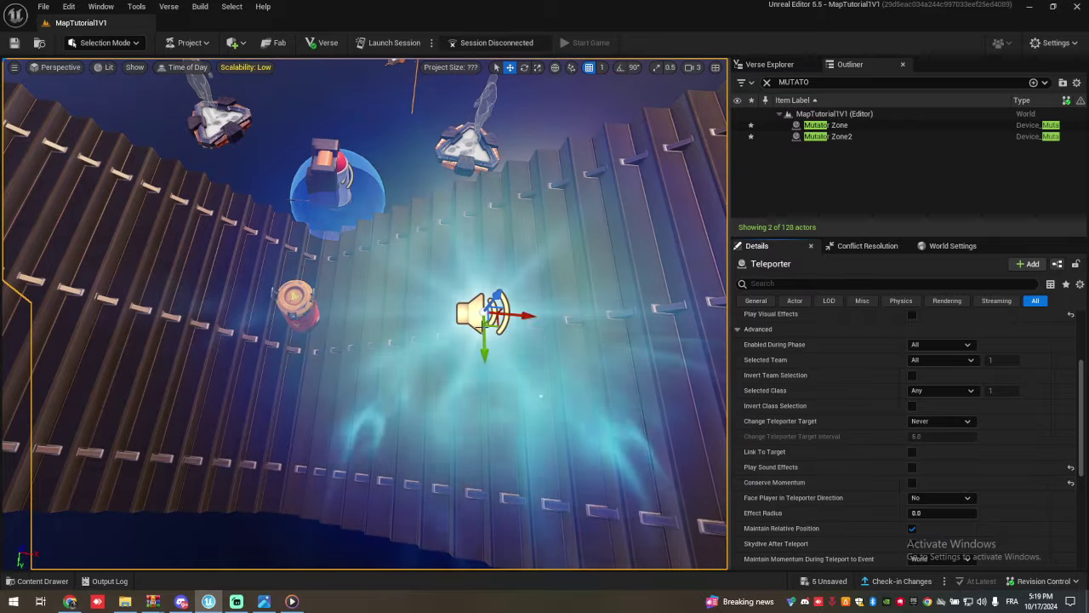
# Reposition the Teleporter on the end half of the corrugated ramp beside the Player 2 Spawn Pad.
pyautogui.moveTo(483, 324); pyautogui.dragTo(585, 246)
pyautogui.moveTo(586, 247); pyautogui.dragTo(715, 311, button='right')
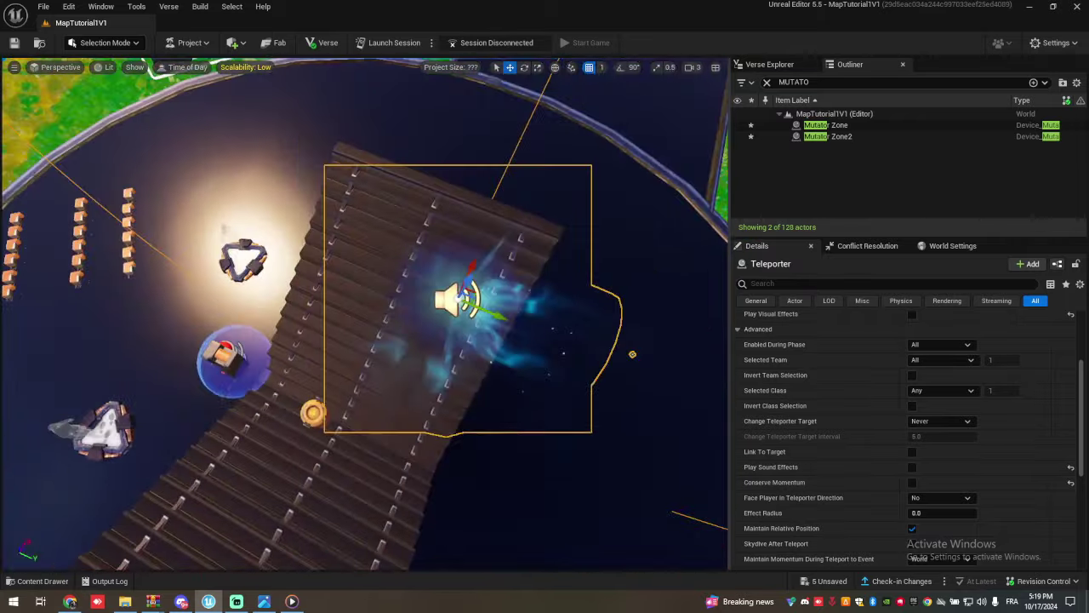
pyautogui.rightClick(466, 237)
pyautogui.click(449, 301)
pyautogui.click(449, 301)
pyautogui.moveTo(479, 307); pyautogui.dragTo(406, 268)
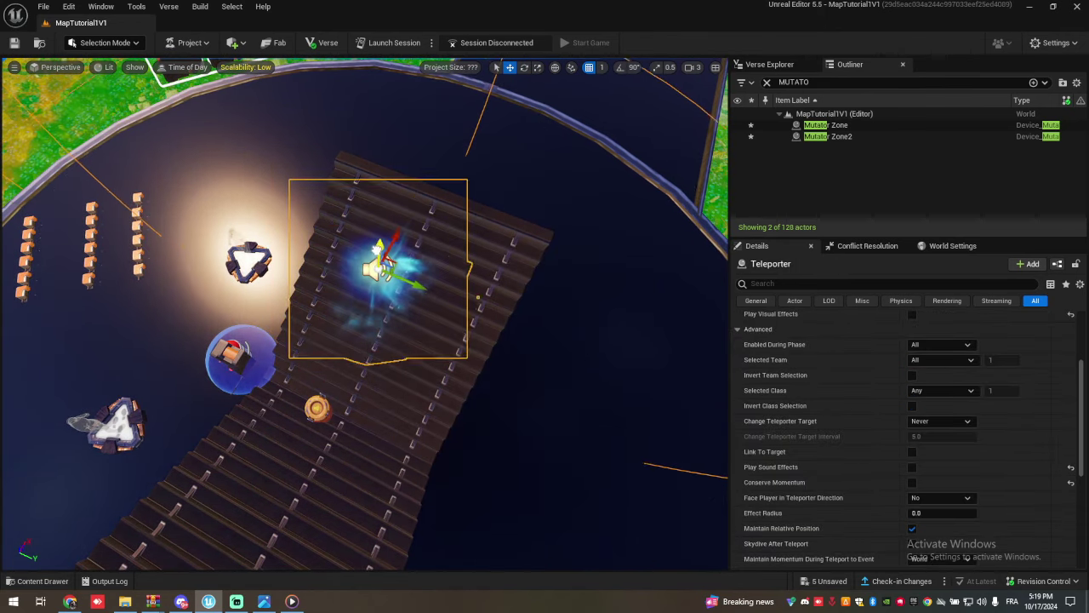
# Duplicate the Teleporter onto the opposite half of the corrugated ramp and set the copy's Teleporter Group to Group B.
pyautogui.moveTo(447, 322); pyautogui.dragTo(460, 300, button='right')
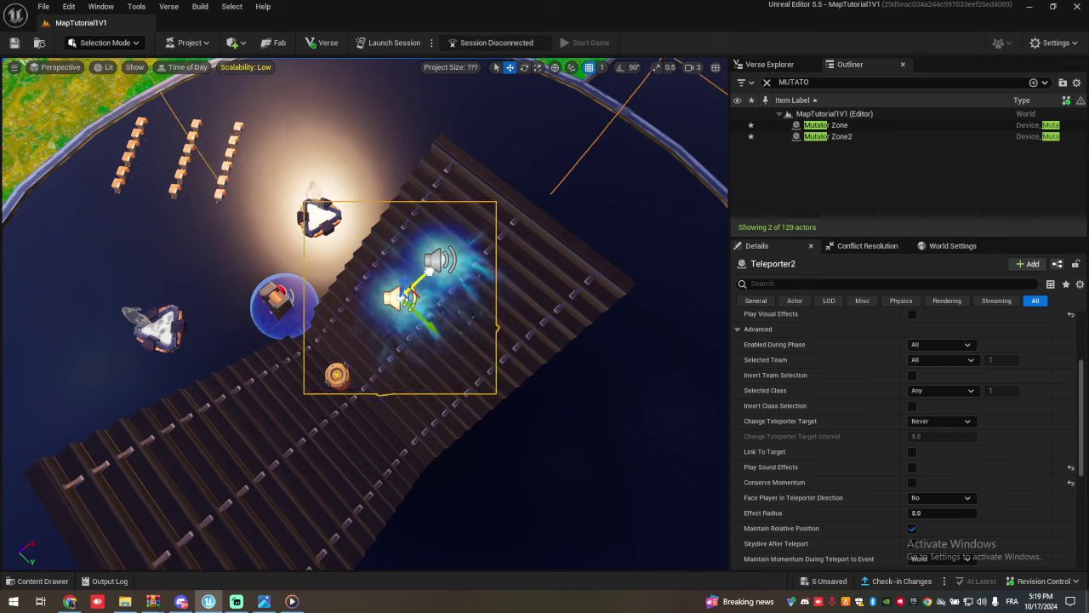
pyautogui.moveTo(427, 270); pyautogui.dragTo(294, 393)
pyautogui.scroll(2, 834, 391)
pyautogui.click(926, 355)
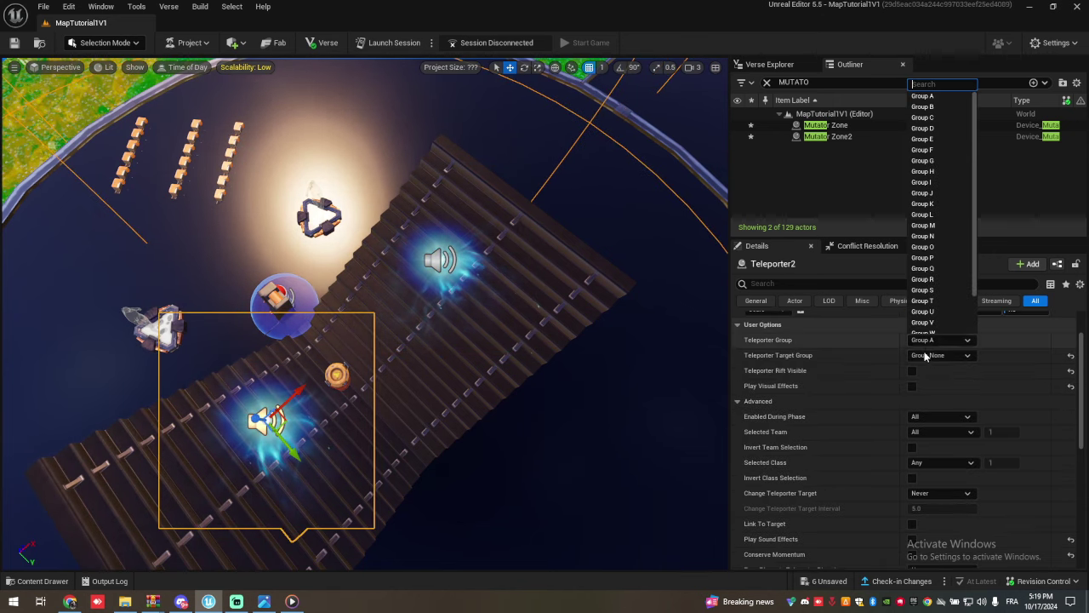
pyautogui.click(952, 107)
# Duplicate the Group B teleporter to the middle of the ramp, between the other two teleporters.
pyautogui.moveTo(252, 286); pyautogui.dragTo(183, 291, button='right')
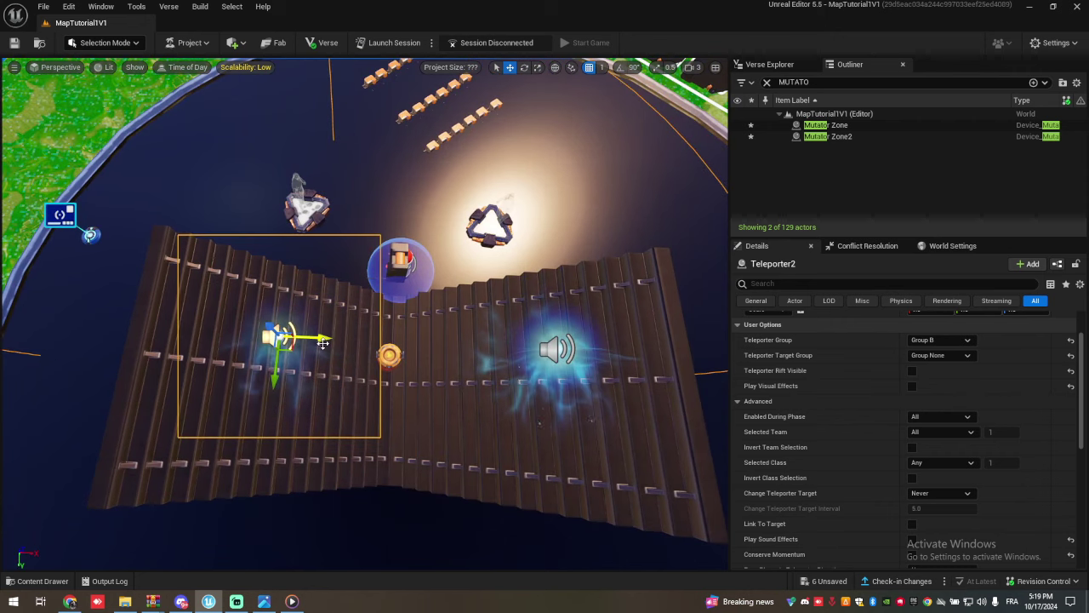
pyautogui.keyDown('alt'); pyautogui.moveTo(326, 343); pyautogui.dragTo(467, 339); pyautogui.keyUp('alt')
pyautogui.scroll(-9, 941, 465)
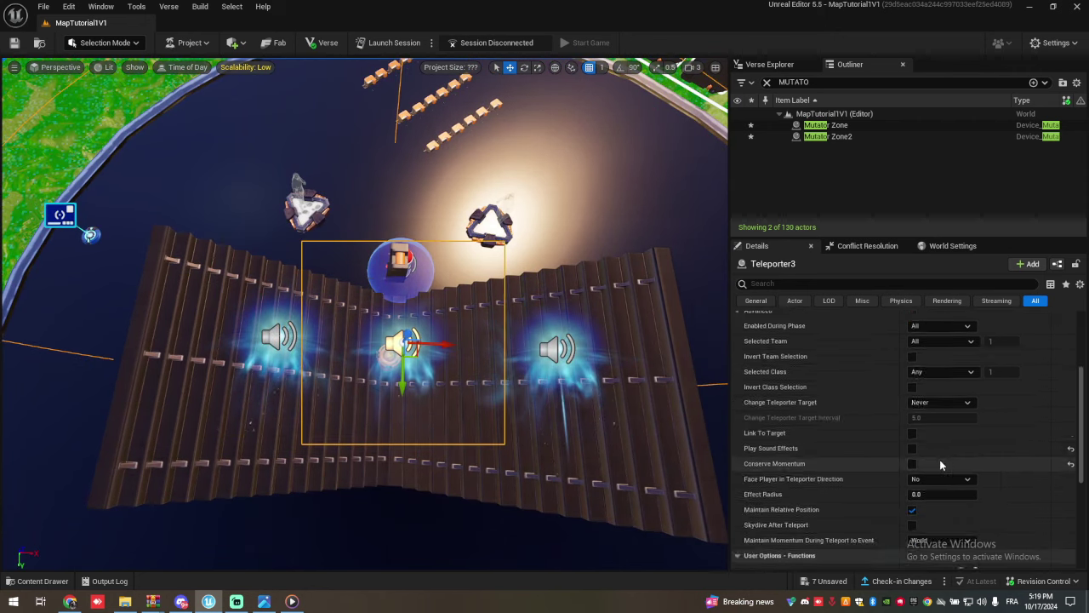
pyautogui.scroll(5, 807, 457)
# Assign Teleporter to TeleporterTeam1 and Teleporter2 to TeleporterTeam2 on the InstantRespawn device.
pyautogui.moveTo(404, 413); pyautogui.dragTo(430, 373, button='right')
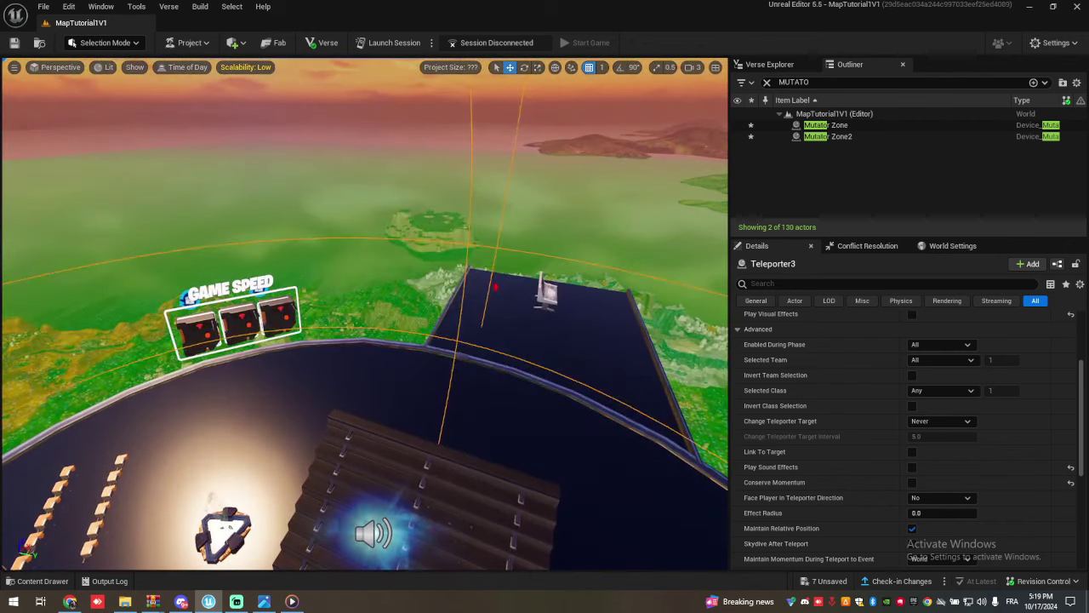
pyautogui.click(547, 291)
pyautogui.click(926, 394)
pyautogui.click(940, 274)
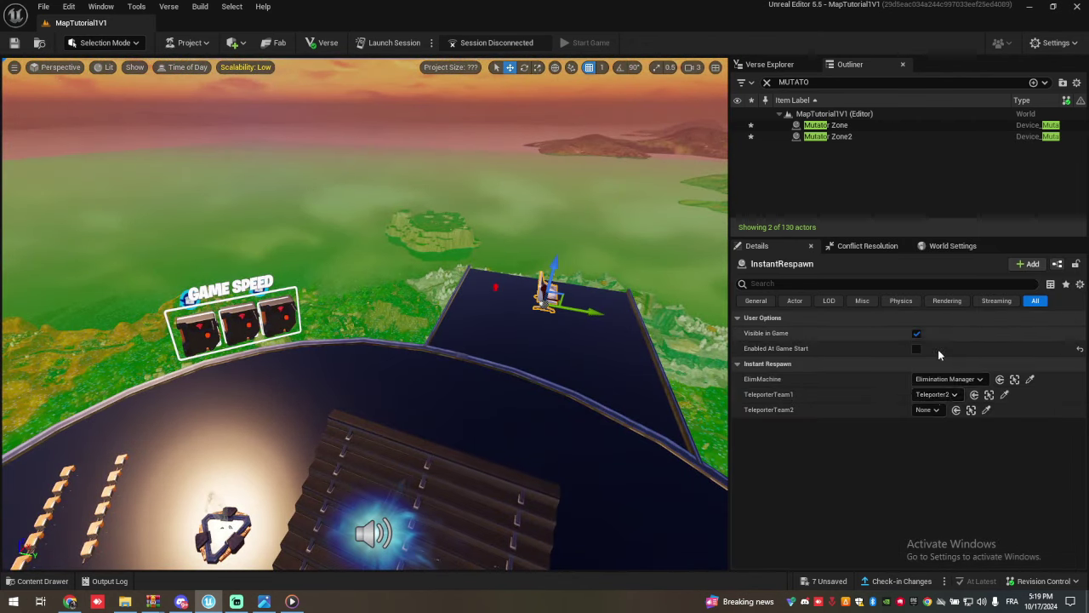
pyautogui.click(933, 394)
pyautogui.click(944, 274)
pyautogui.click(927, 409)
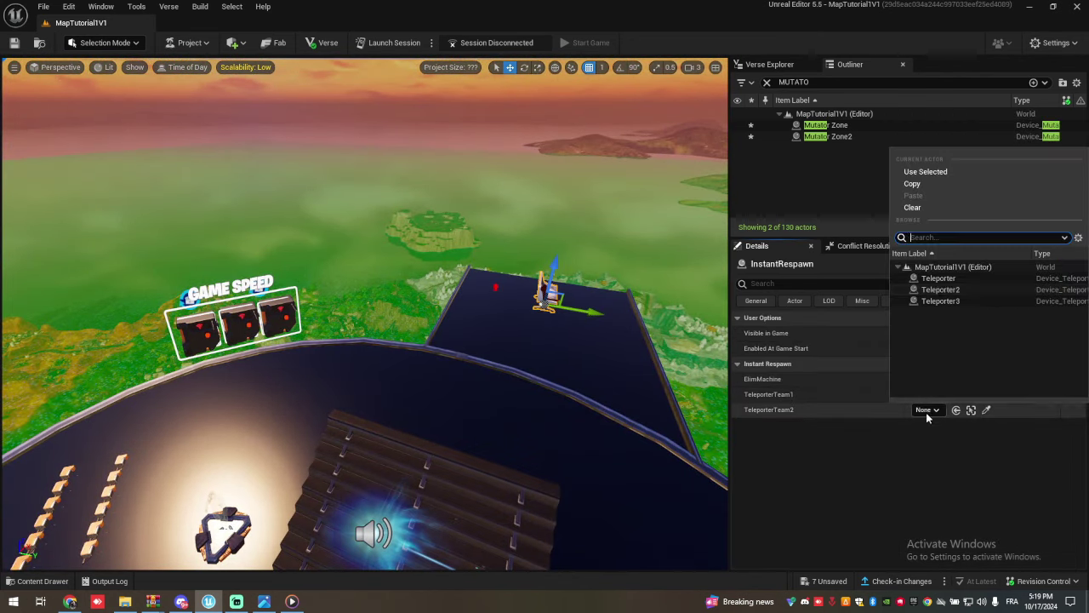
pyautogui.click(947, 290)
# Set the Player 2 Spawn Pad's Player Team to Team Index 1.
pyautogui.moveTo(527, 357); pyautogui.dragTo(353, 387, button='right')
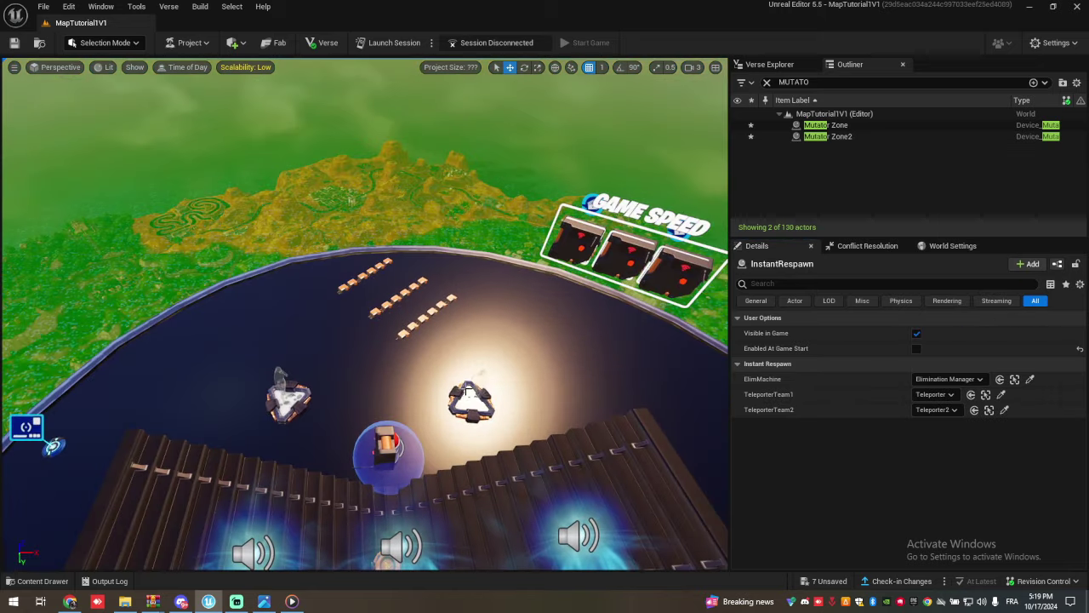
pyautogui.click(470, 398)
pyautogui.scroll(-2, 894, 426)
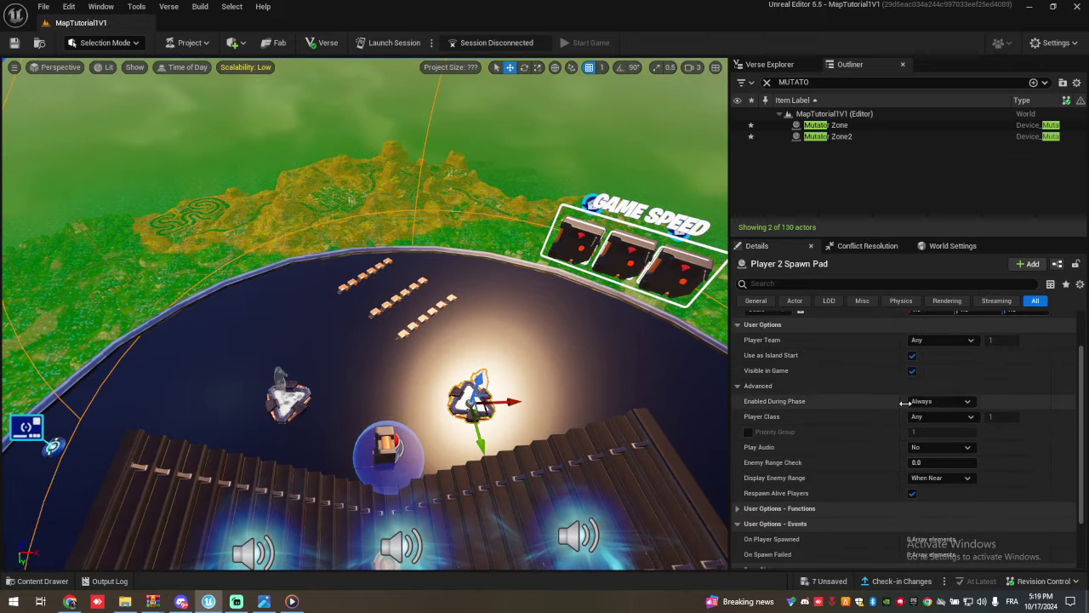
pyautogui.click(934, 417)
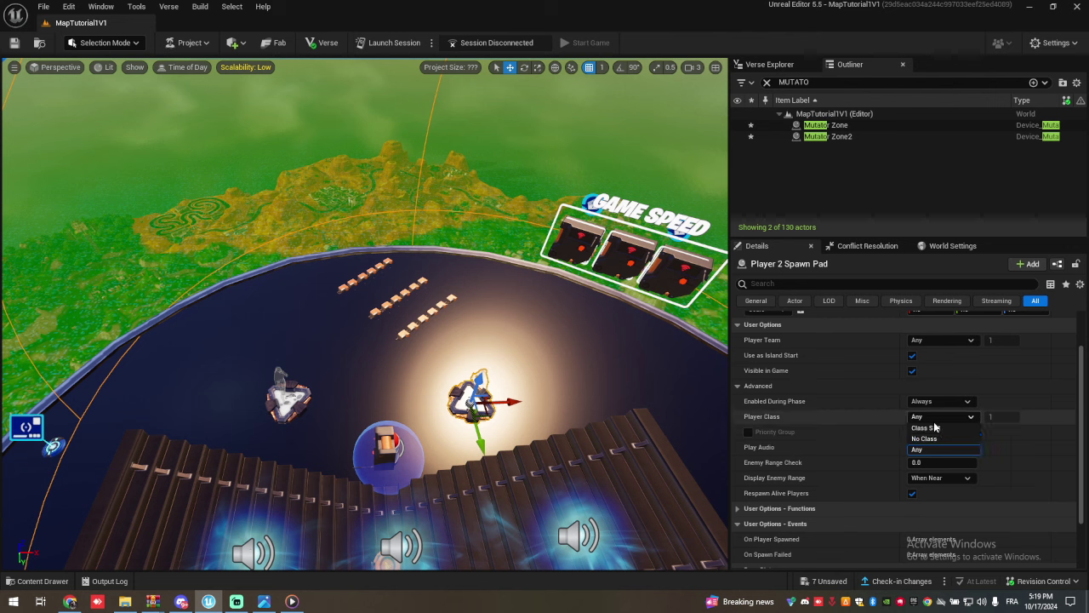
pyautogui.click(936, 417)
pyautogui.click(941, 340)
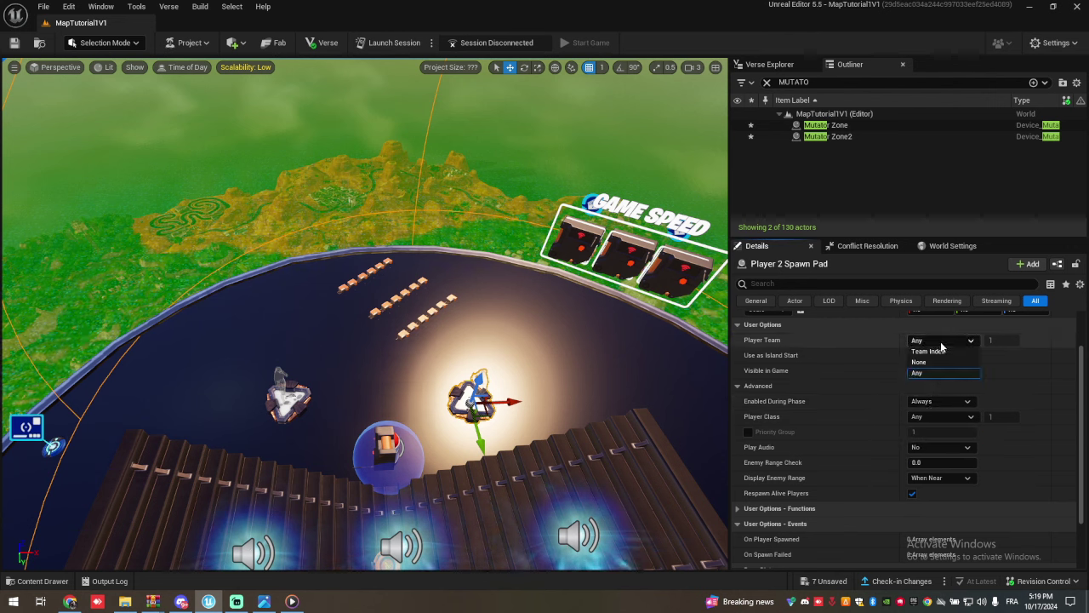
pyautogui.click(943, 362)
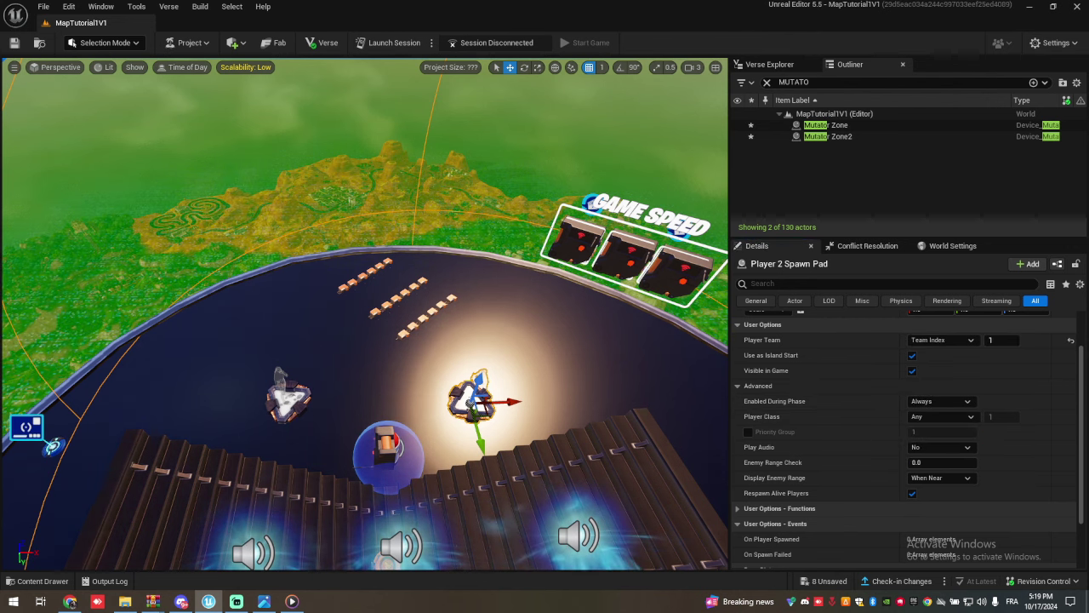
# Set the Player 1 Spawn Pad's Player Team to Team Index 2 and turn off Use as Island Start and Visible in Game.
pyautogui.click(288, 393)
pyautogui.click(950, 353)
pyautogui.click(1004, 339)
pyautogui.press('capslock')
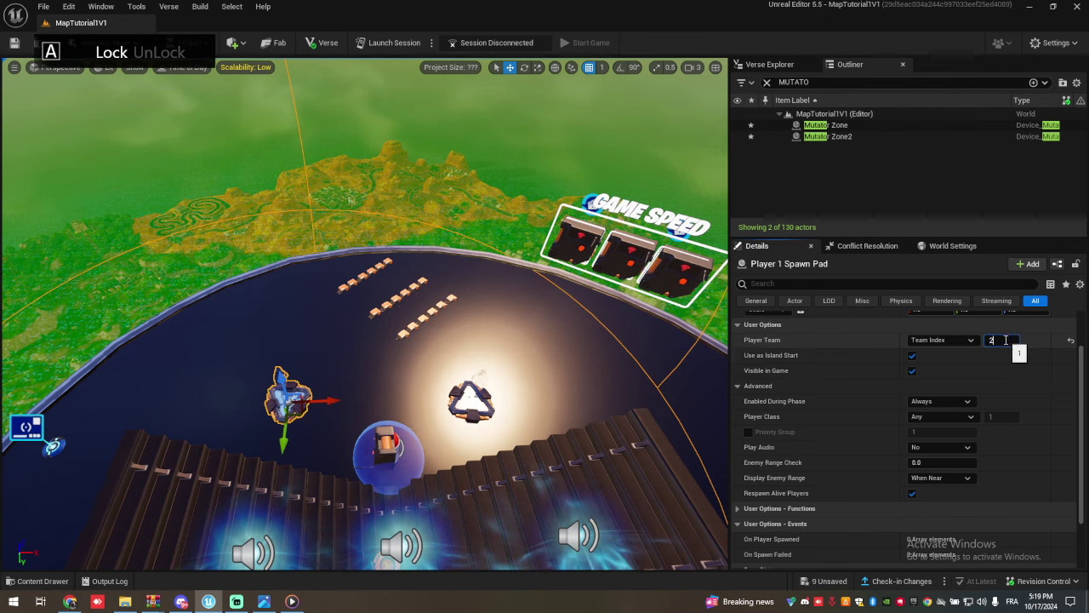
pyautogui.write('2')
pyautogui.press('Return')
pyautogui.press('capslock')
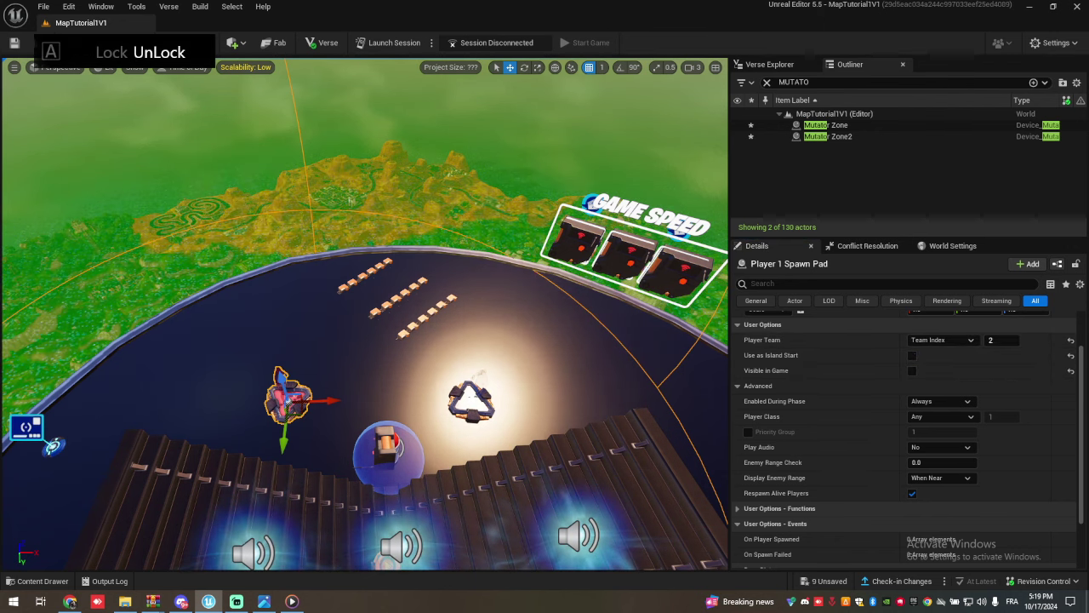
# Turn off Use as Island Start and Visible in Game for the Player 2 Spawn Pad.
pyautogui.click(473, 401)
pyautogui.click(912, 355)
pyautogui.click(912, 370)
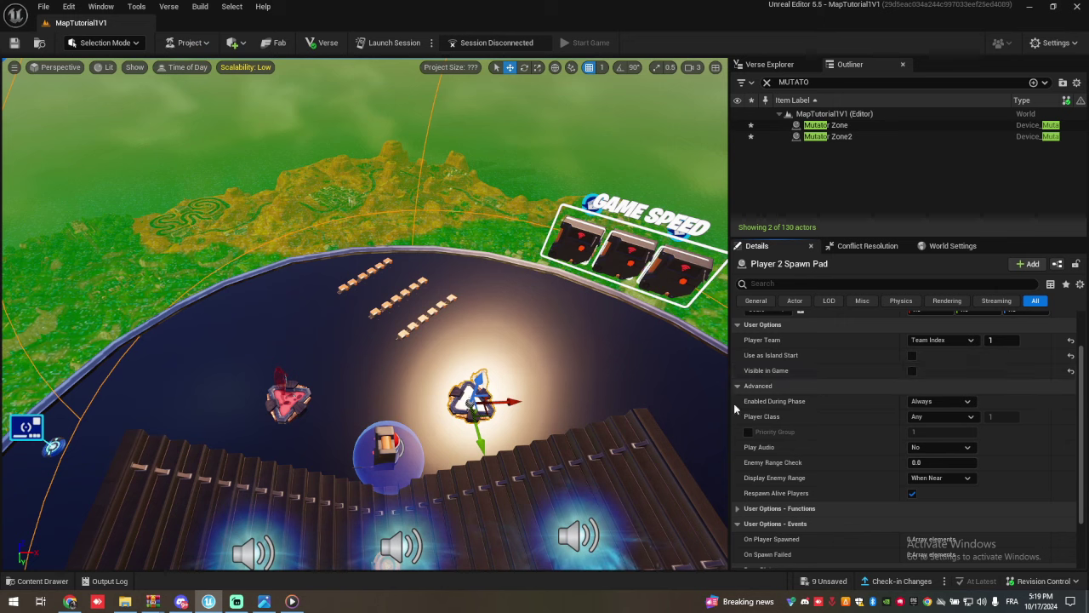
# Set the Selected Team of the Group A teleporter to Team Index 1.
pyautogui.click(581, 533)
pyautogui.scroll(-3, 896, 462)
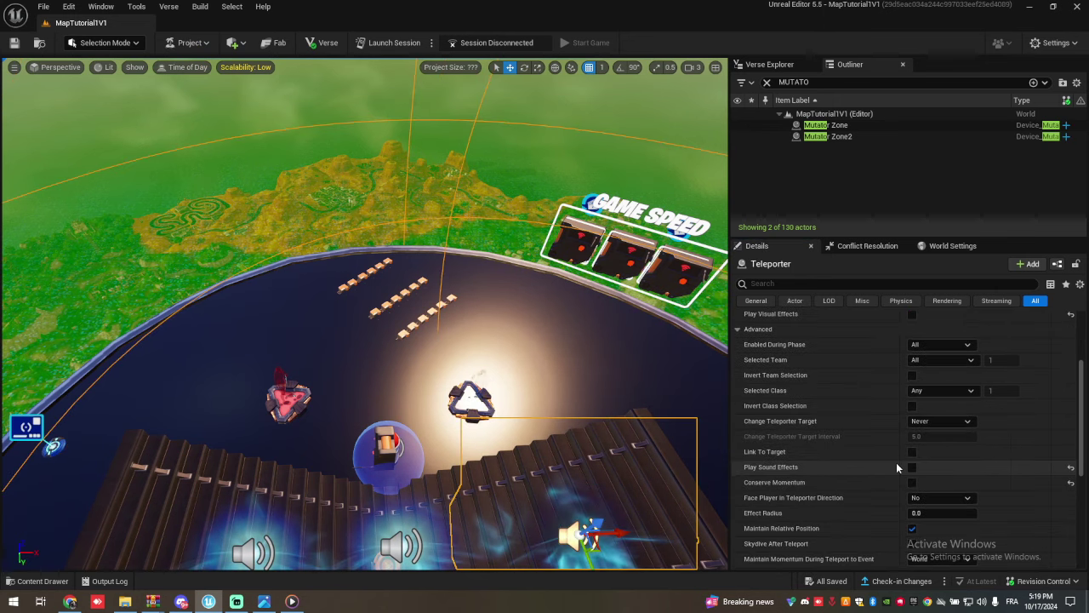
pyautogui.scroll(2, 923, 408)
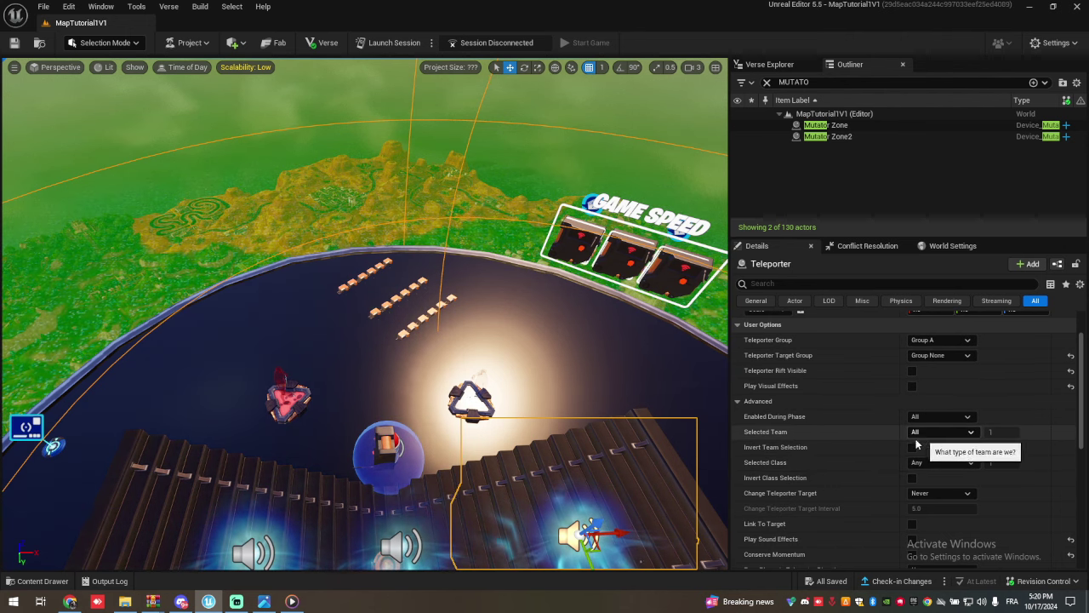
pyautogui.scroll(1, 907, 460)
pyautogui.scroll(-1, 907, 460)
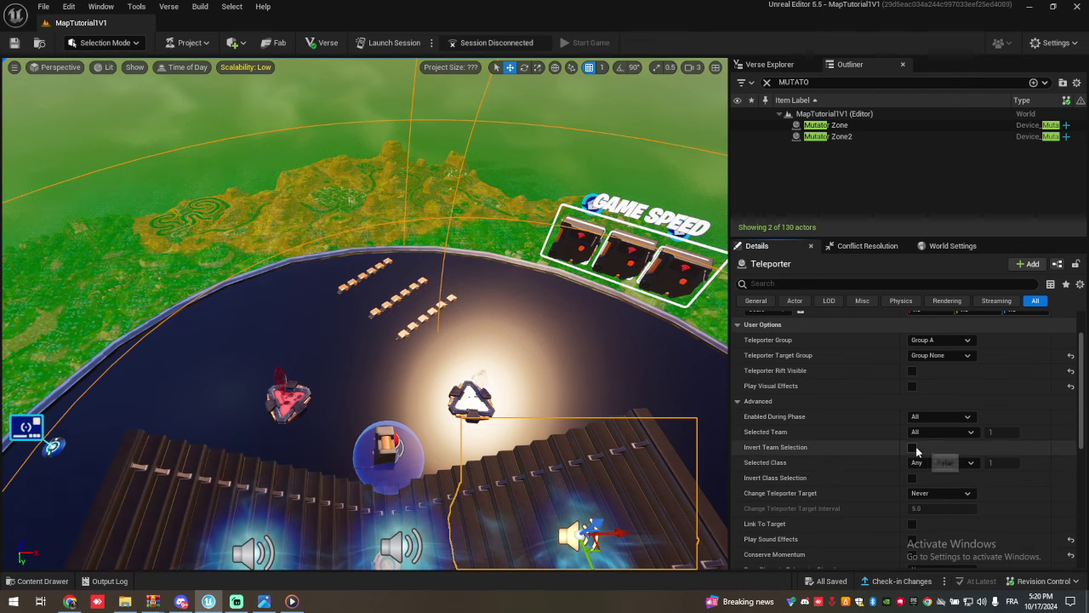
pyautogui.click(947, 442)
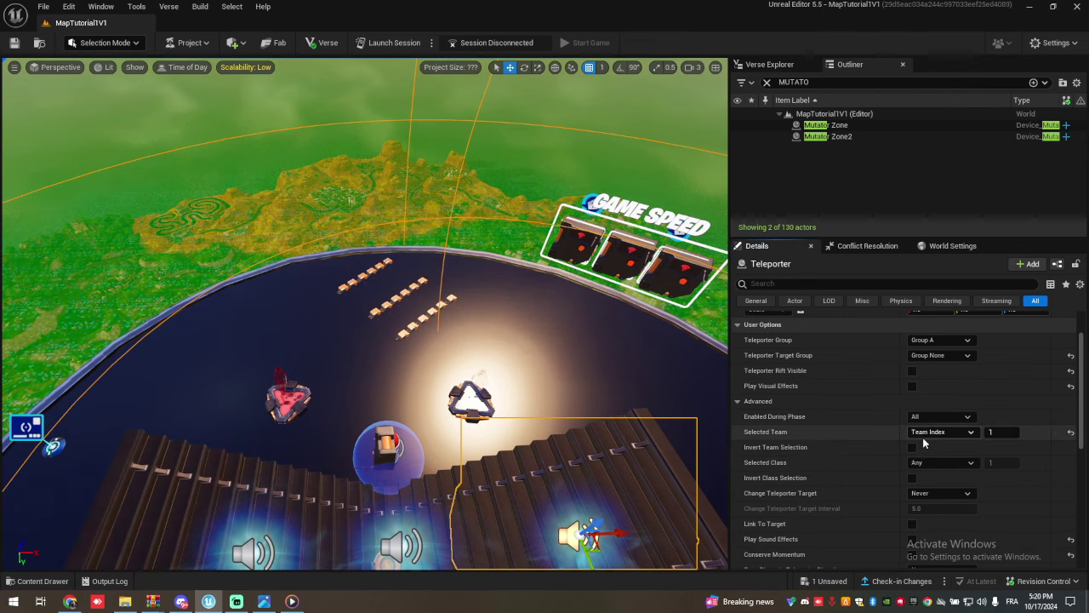
# Set the Selected Team of Teleporter2 to Team Index 2.
pyautogui.moveTo(282, 536); pyautogui.dragTo(264, 565, button='right')
pyautogui.click(285, 432)
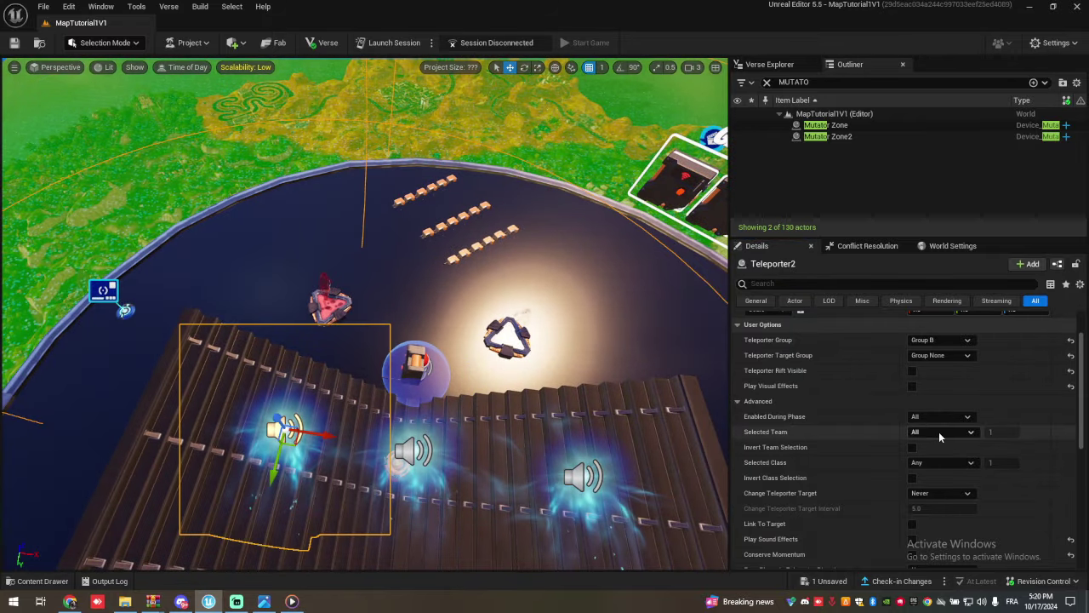
pyautogui.click(946, 444)
pyautogui.click(1011, 432)
pyautogui.press('capslock')
pyautogui.write('2')
pyautogui.press('capslock')
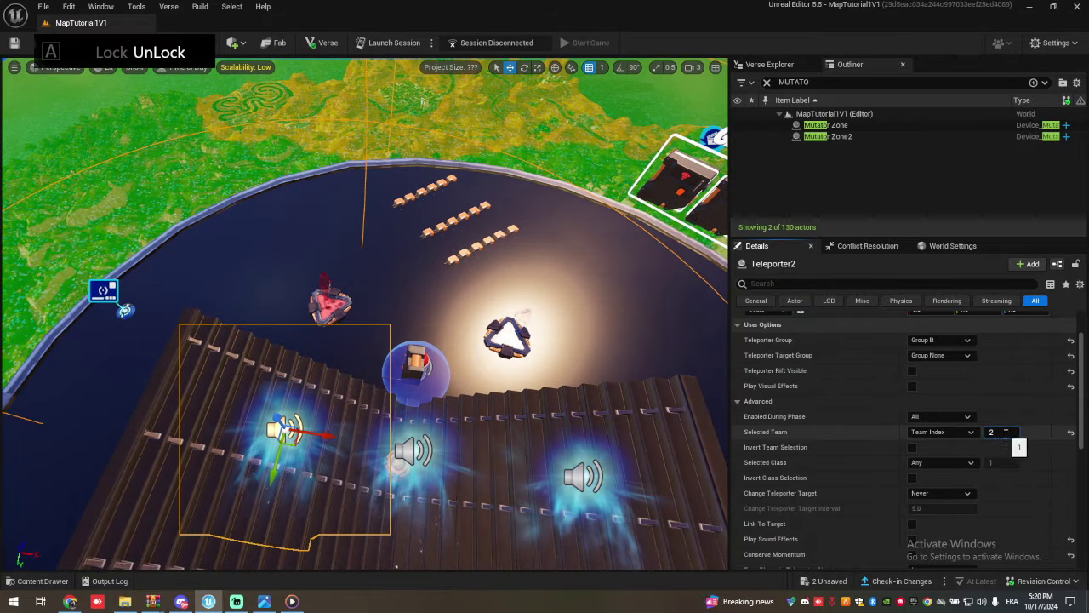
pyautogui.press('Return')
# Check the Elimination Manager and InstantRespawn device settings on the rectangular platform, and save the map.
pyautogui.moveTo(482, 349); pyautogui.dragTo(472, 298, button='right')
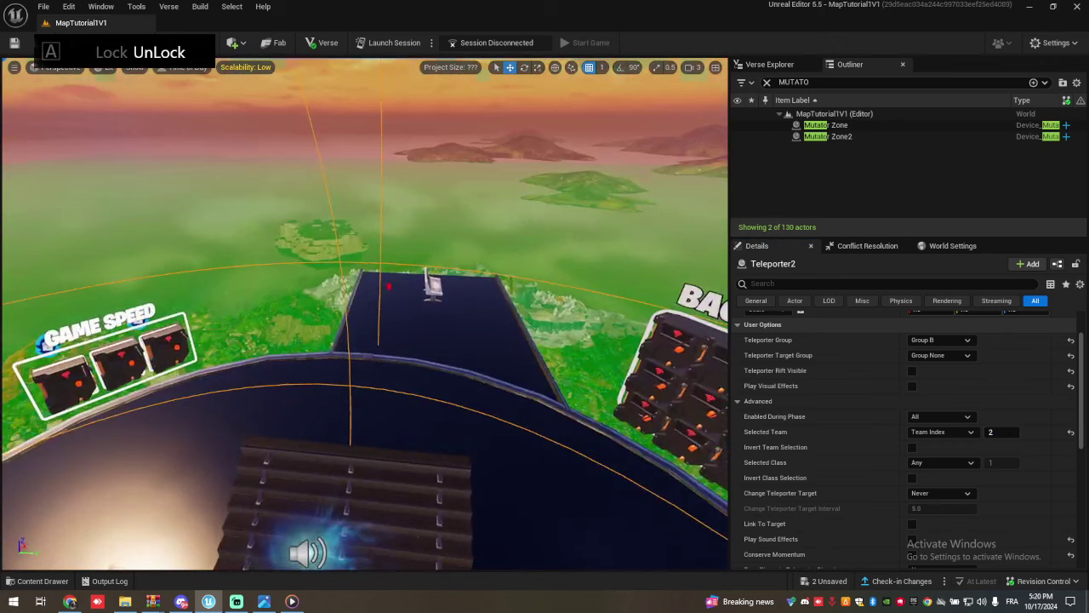
pyautogui.click(385, 290)
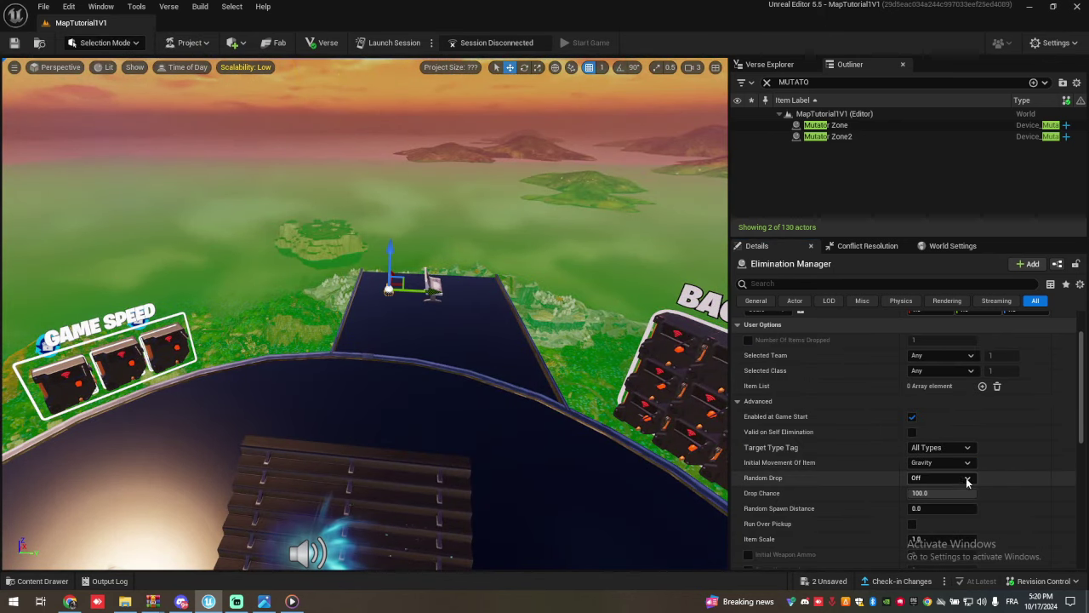
pyautogui.click(433, 291)
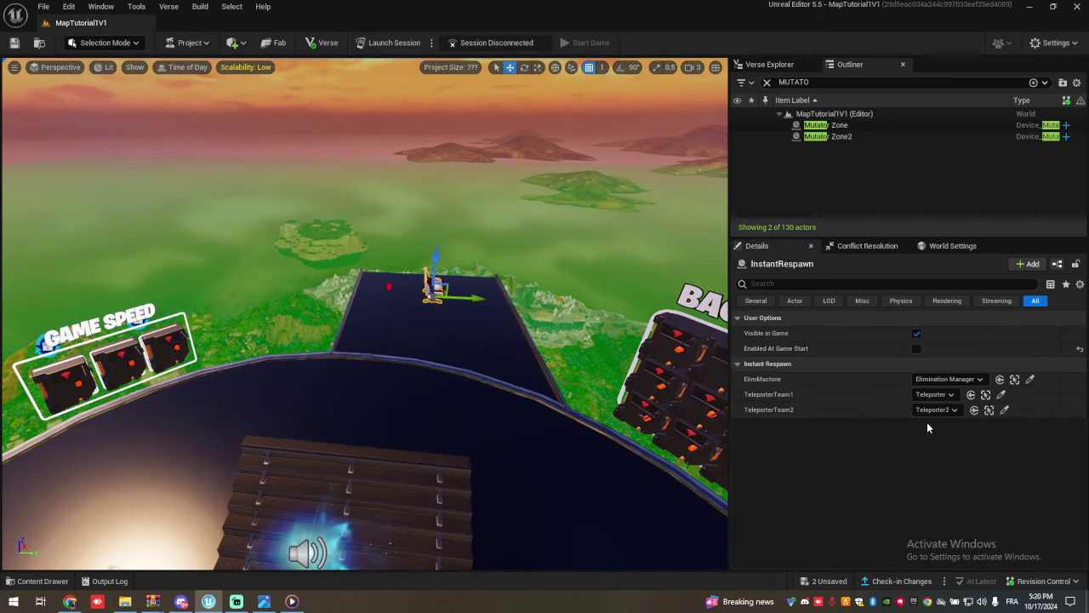
pyautogui.hotkey('ctrl', 's')
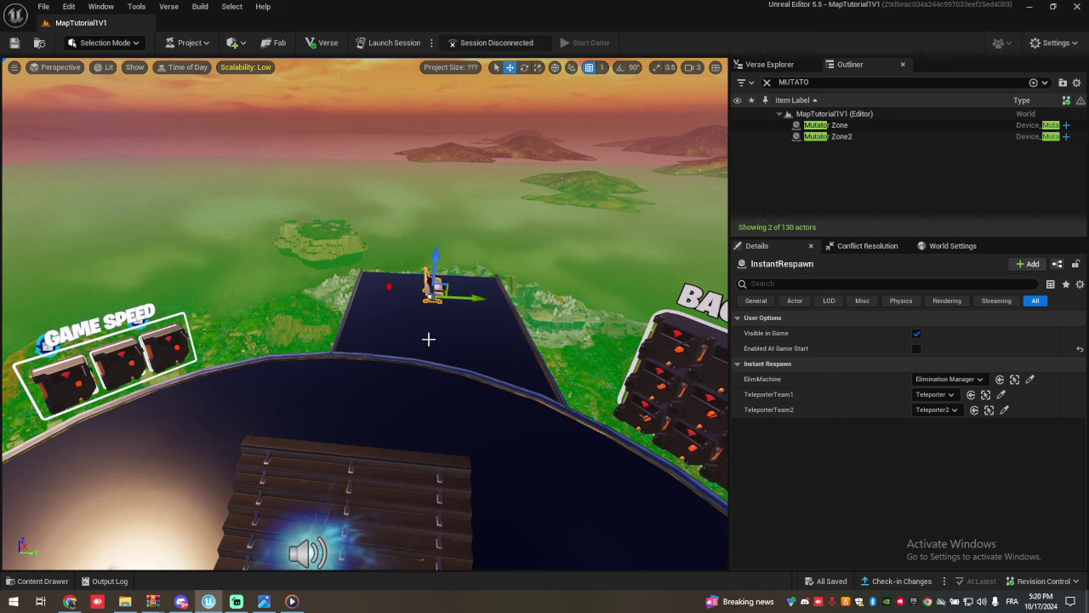
# Search the MapTutorial1V1 content for "verse" and place the Build_Reset device on the rectangular platform in front of InstantRespawn.
pyautogui.hotkey('ctrl', 'space')
pyautogui.click(300, 364)
pyautogui.click(74, 431)
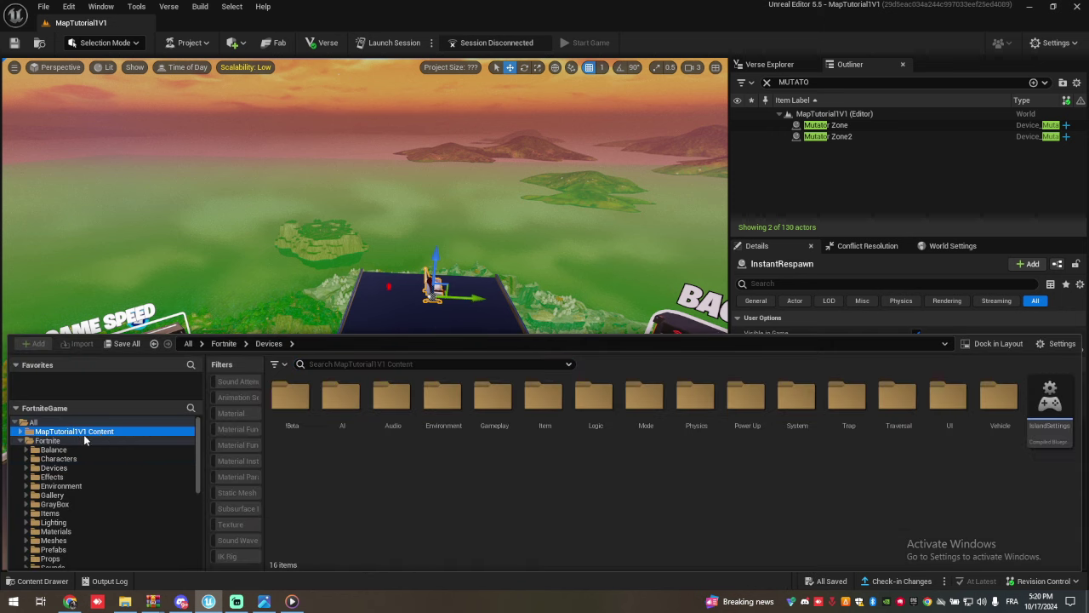
pyautogui.click(326, 363)
pyautogui.write('verse')
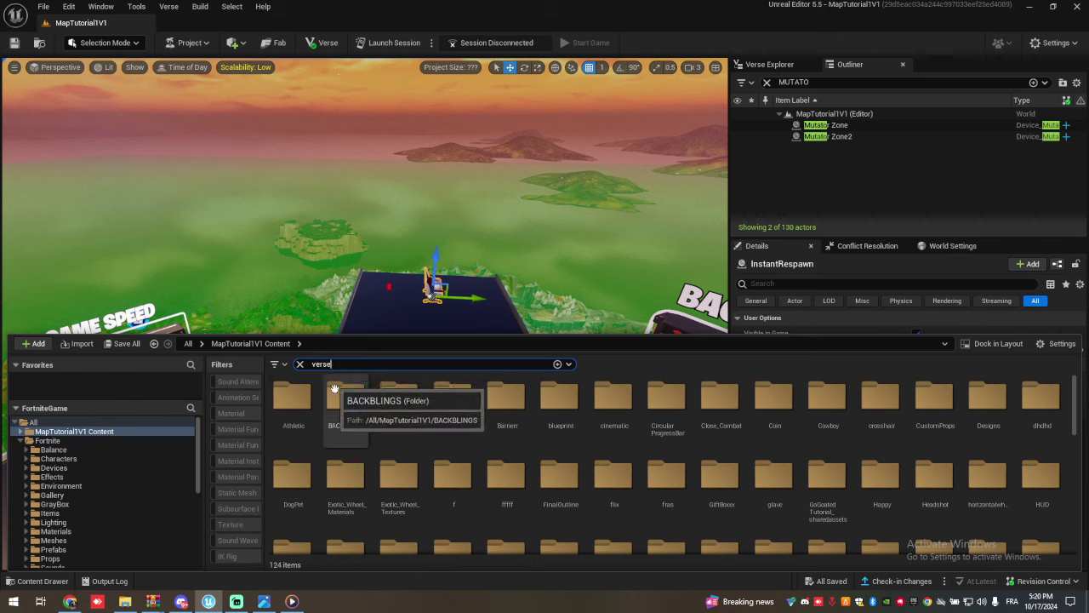
pyautogui.click(400, 506)
pyautogui.moveTo(297, 417); pyautogui.dragTo(407, 340)
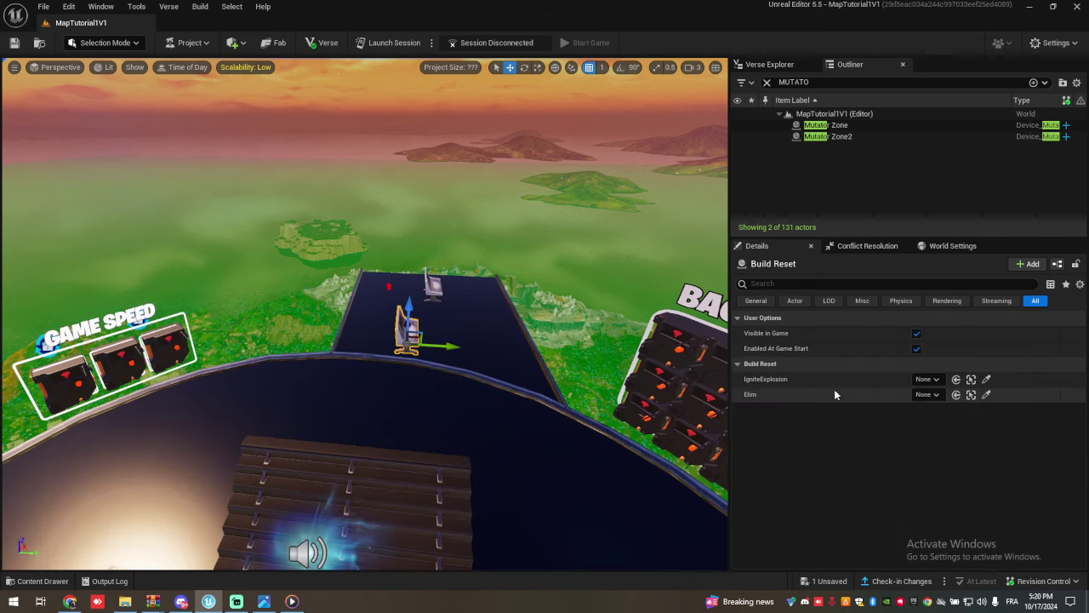
# Assign the Elimination Manager to the Build Reset device's Elim property and the Explosive Device to IgniteExplosion.
pyautogui.click(927, 394)
pyautogui.click(936, 264)
pyautogui.click(927, 380)
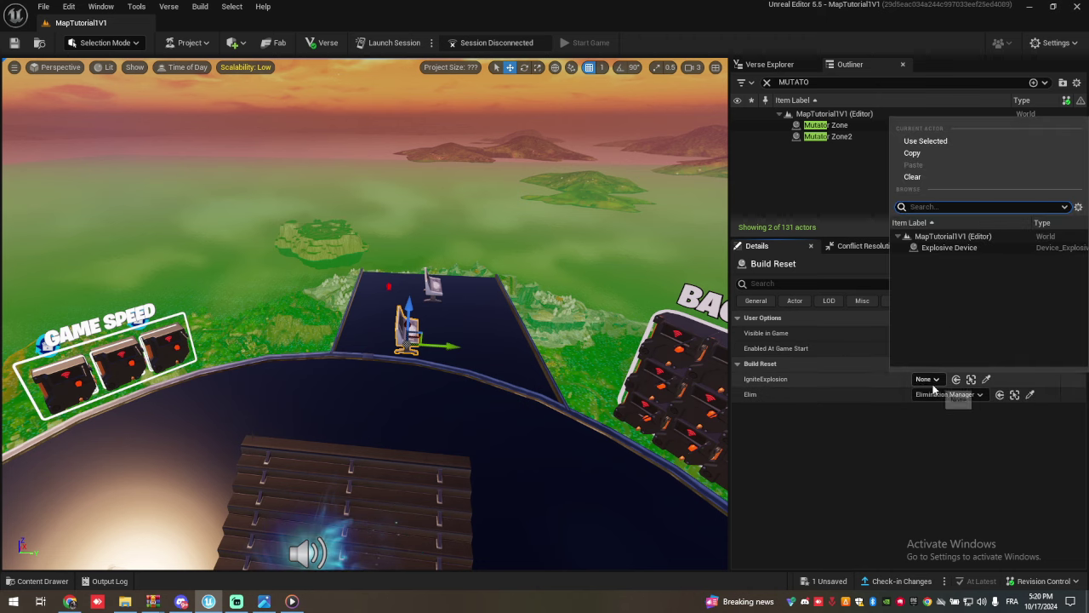
pyautogui.click(945, 247)
# Place the outofbounds Verse device on the rectangular platform beside the Build Reset device.
pyautogui.hotkey('ctrl', 'space')
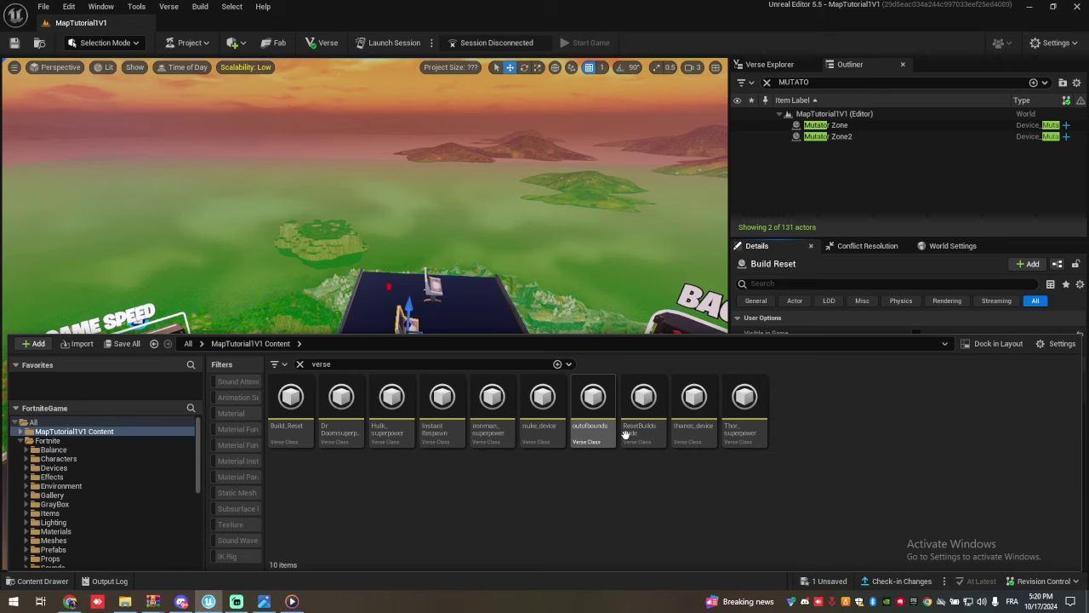
pyautogui.moveTo(427, 303); pyautogui.dragTo(502, 339)
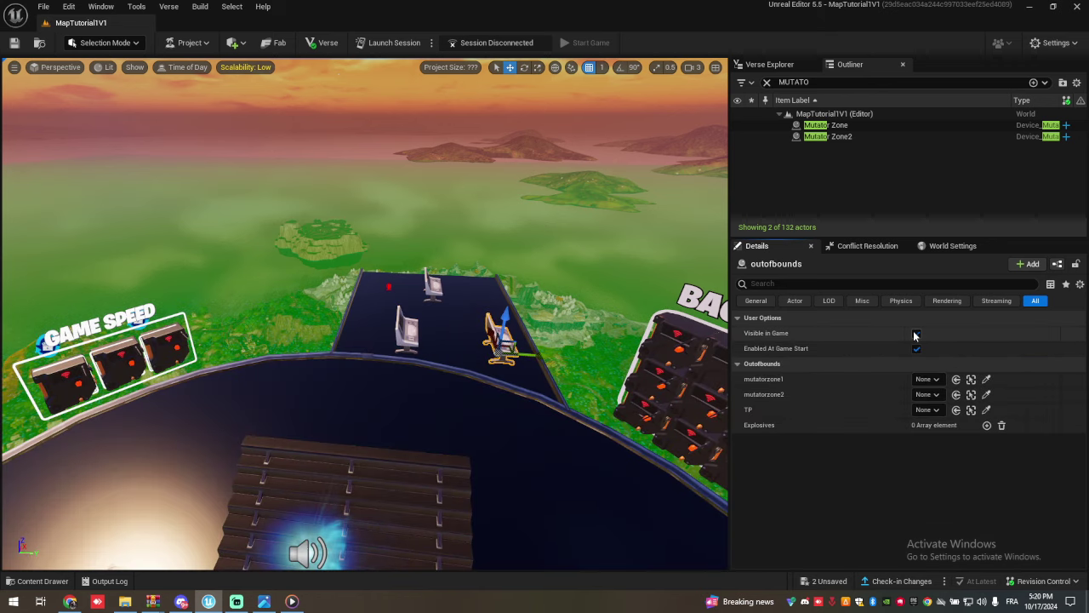
# Link the outofbounds device's mutatorzone1 to Mutator Zone, mutatorzone2 to Mutator Zone2 and TP to Teleporter3.
pyautogui.click(927, 378)
pyautogui.click(943, 248)
pyautogui.click(924, 395)
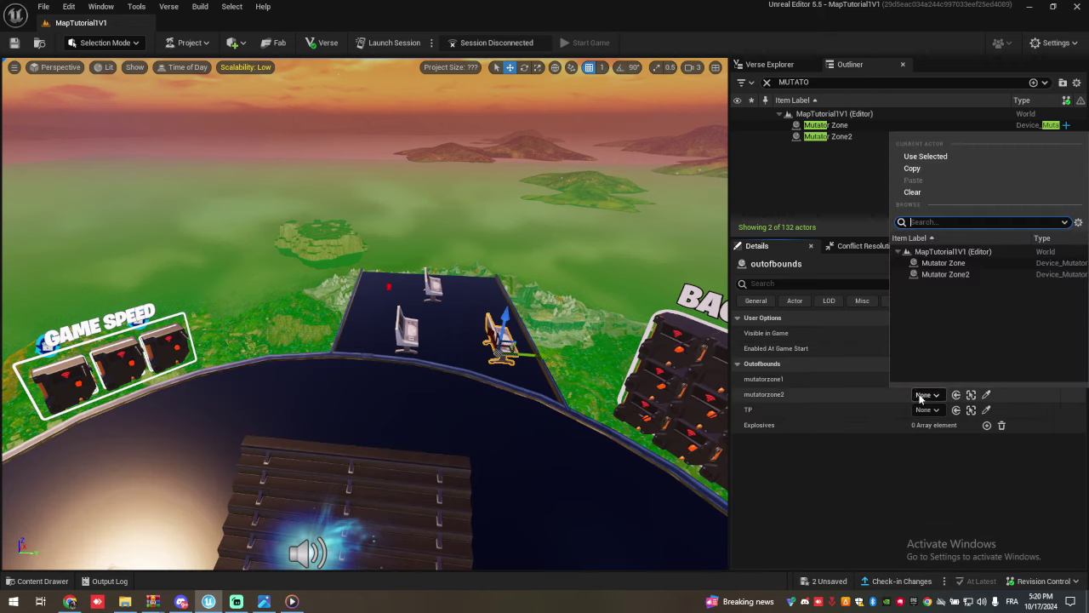
pyautogui.click(944, 274)
pyautogui.click(926, 409)
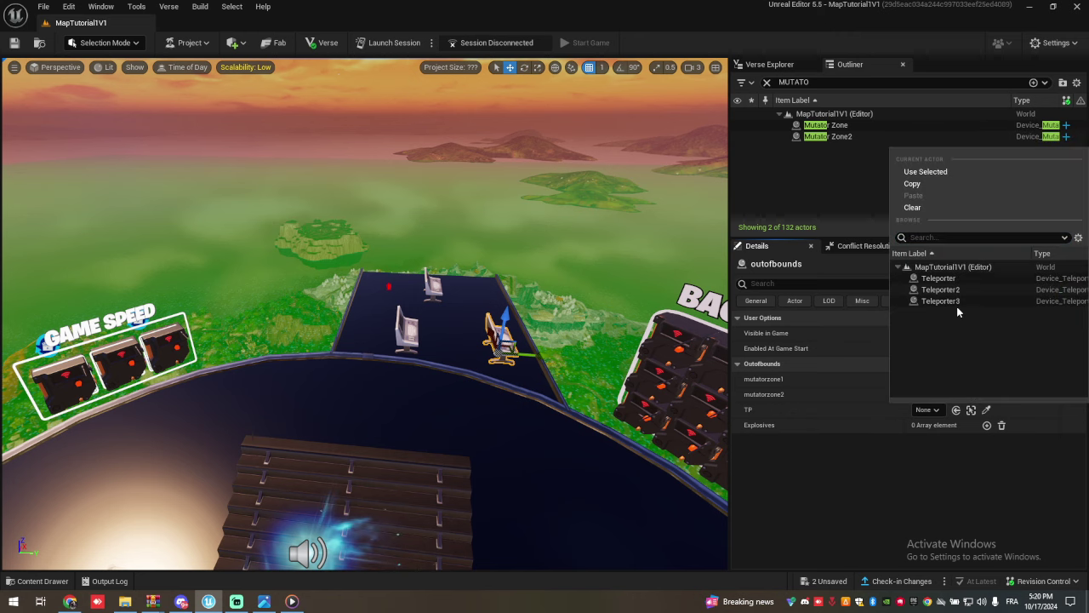
pyautogui.click(941, 301)
# Add one element to the outofbounds device's Explosives array and assign the Explosive Device to it.
pyautogui.click(986, 425)
pyautogui.click(926, 440)
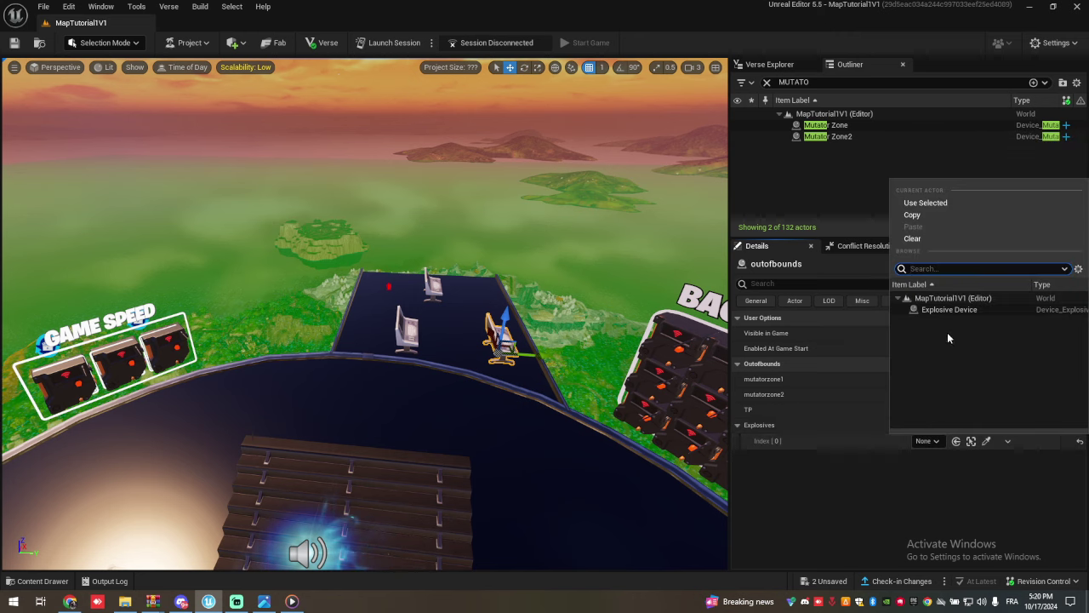
pyautogui.click(947, 310)
# Place the ResetBuildsCode Verse device on the rectangular platform behind the outofbounds device, and undo the duplicate placement.
pyautogui.hotkey('ctrl', 'space')
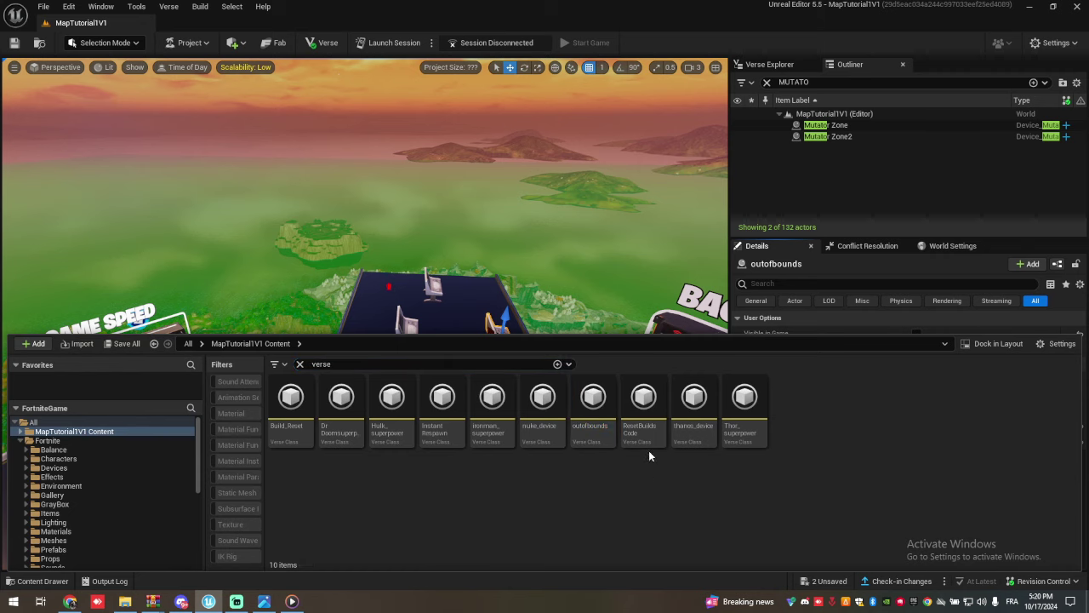
pyautogui.moveTo(643, 404); pyautogui.dragTo(508, 269)
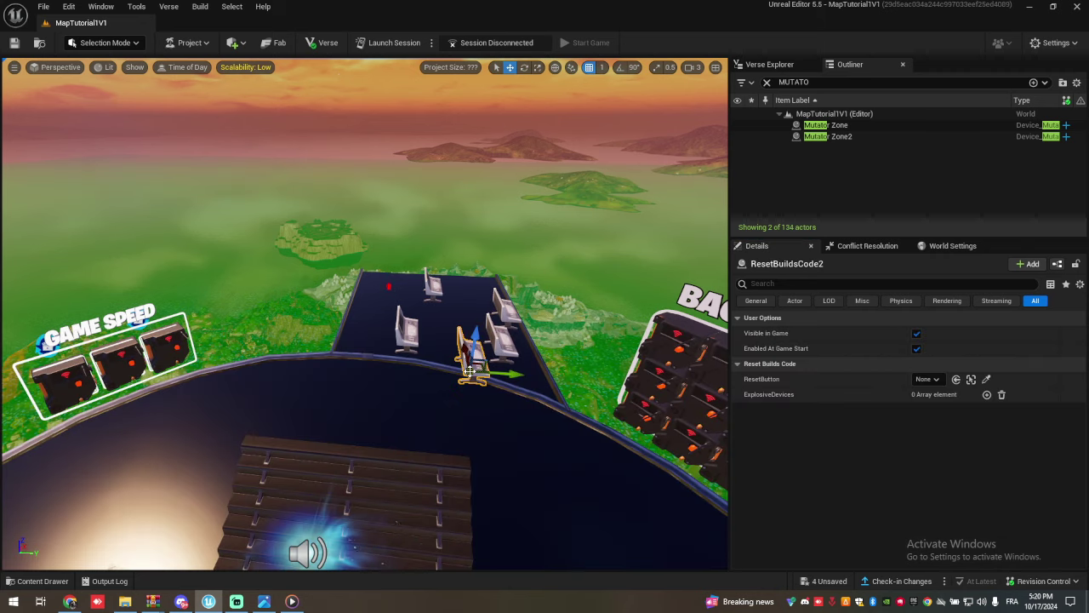
pyautogui.hotkey('ctrl', 'z')
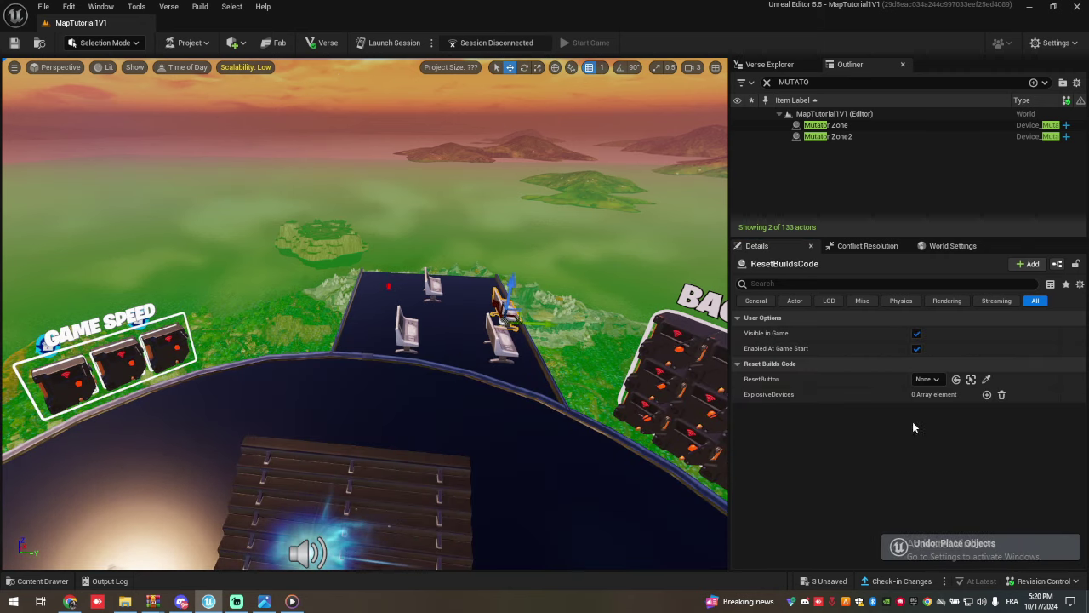
# Assign Button to the ResetBuildsCode device's ResetButton and add the Explosive Device as an ExplosiveDevices array element.
pyautogui.click(926, 379)
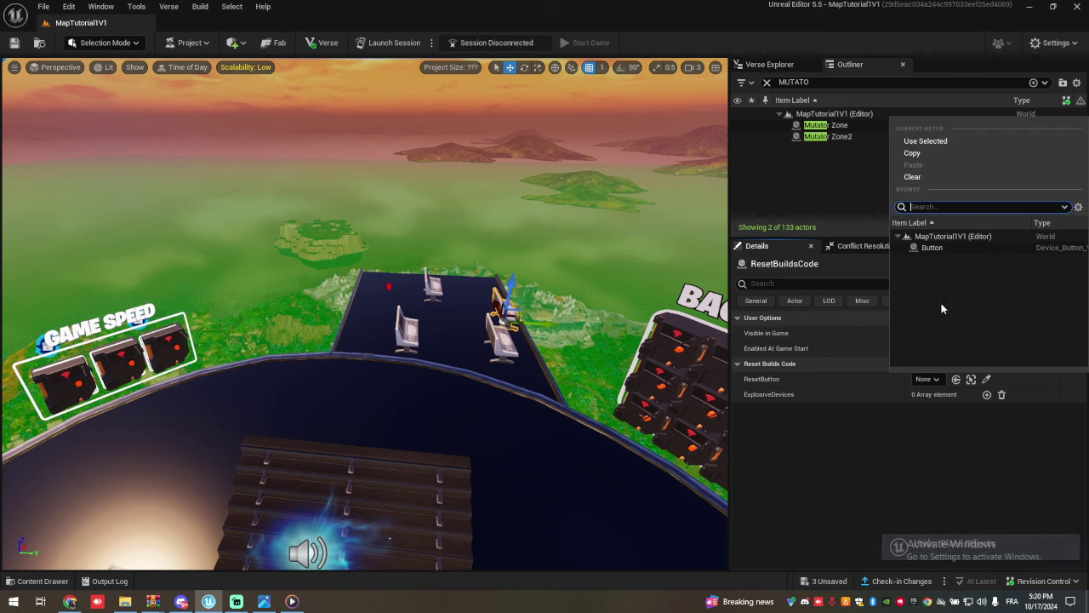
pyautogui.click(953, 248)
pyautogui.click(986, 394)
pyautogui.click(927, 410)
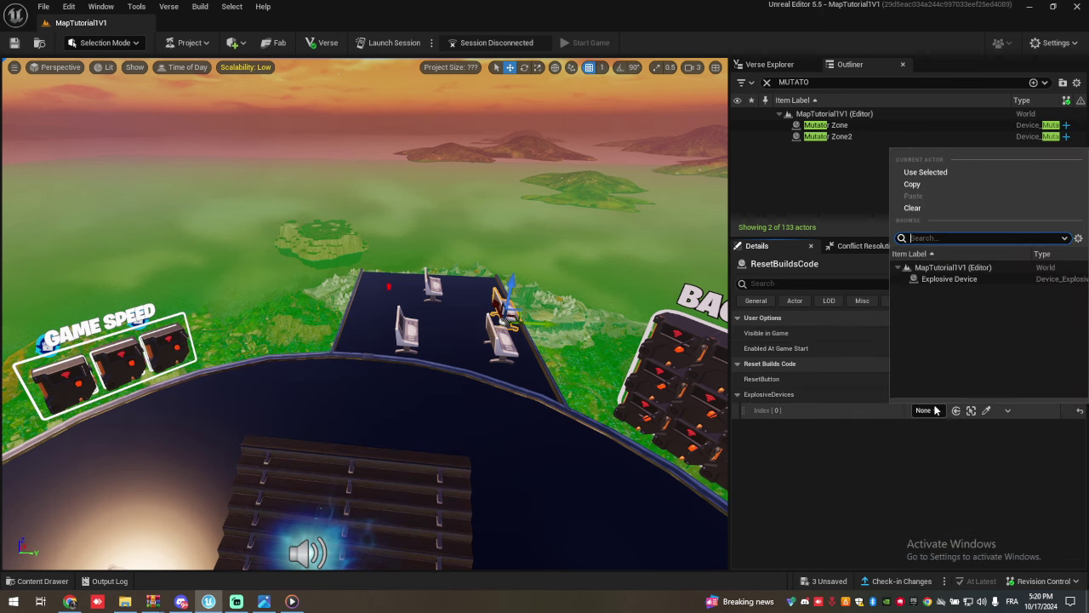
pyautogui.click(948, 279)
# Clear the "verse" search from the MapTutorial1V1 content and save the map.
pyautogui.hotkey('ctrl', 'space')
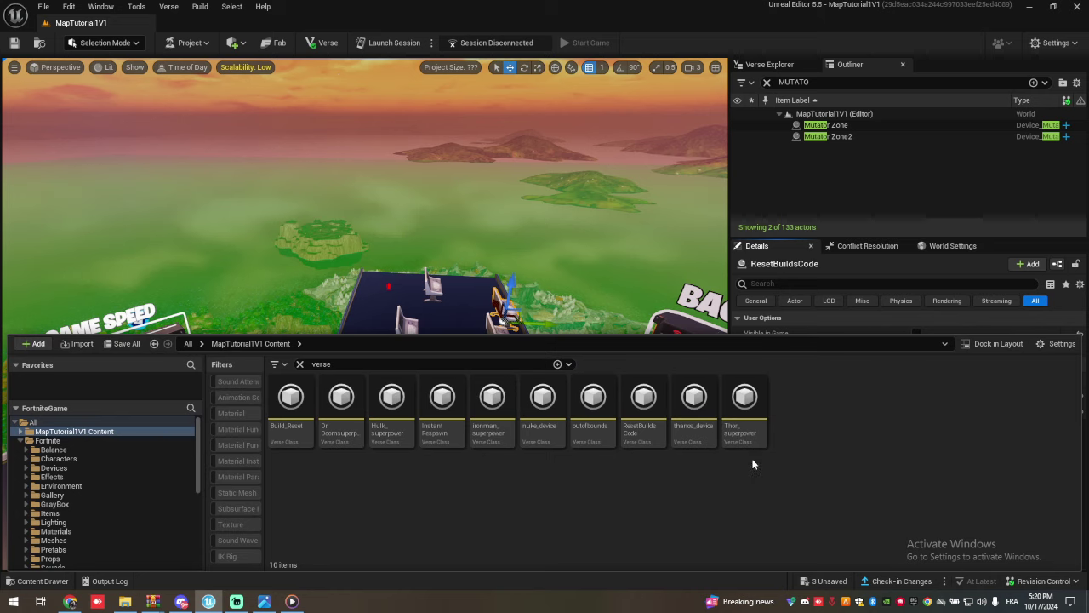
pyautogui.moveTo(498, 268); pyautogui.dragTo(434, 282, button='right')
pyautogui.rightClick(654, 425)
pyautogui.moveTo(498, 391); pyautogui.dragTo(515, 385, button='right')
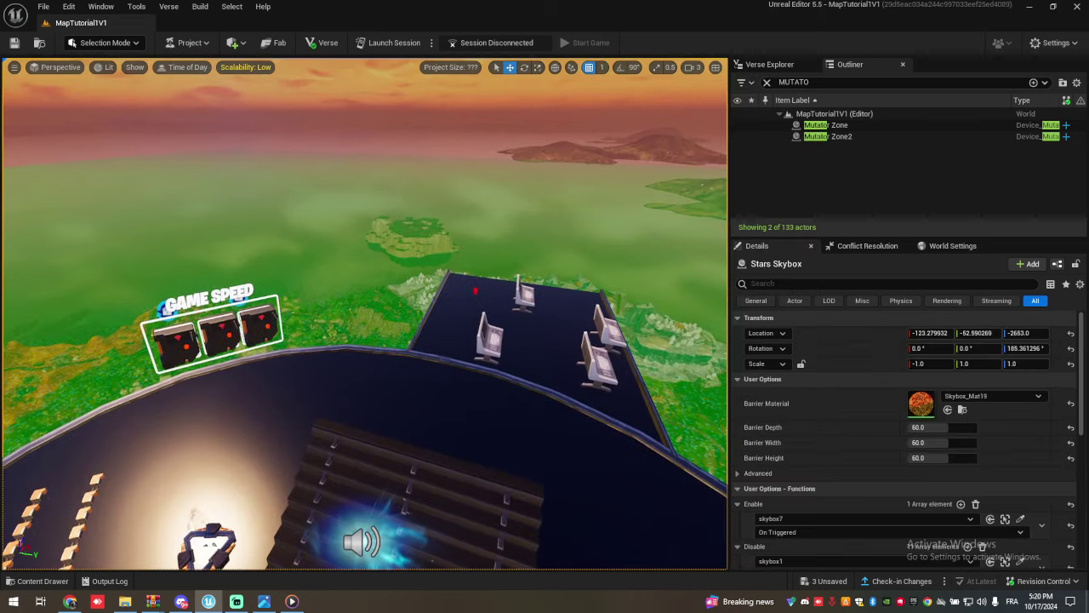
pyautogui.hotkey('ctrl', 'space')
pyautogui.click(301, 364)
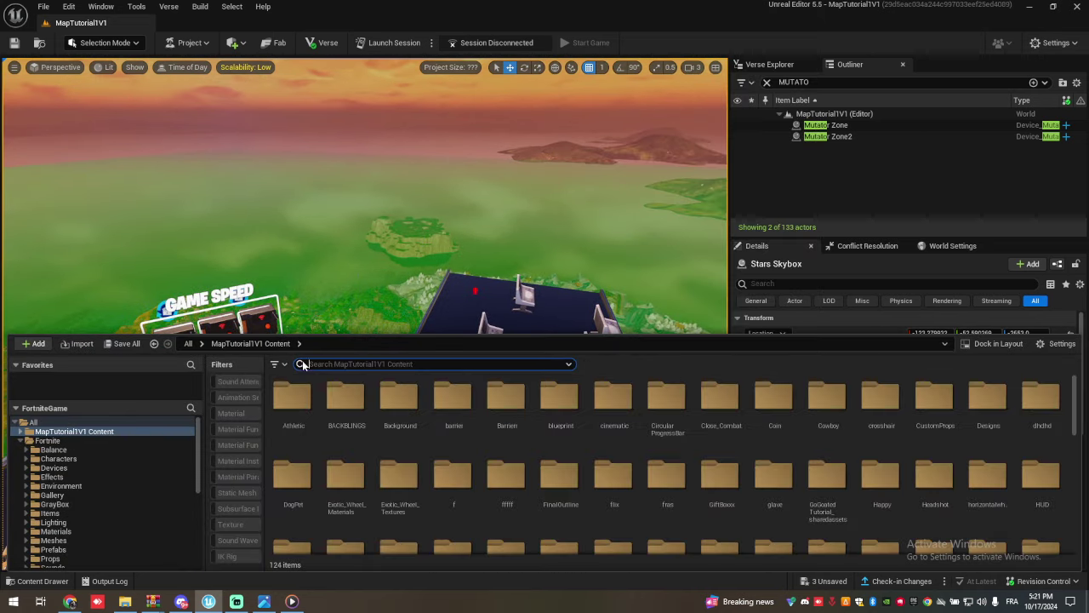
pyautogui.moveTo(356, 254); pyautogui.dragTo(342, 262, button='right')
pyautogui.hotkey('ctrl', 's')
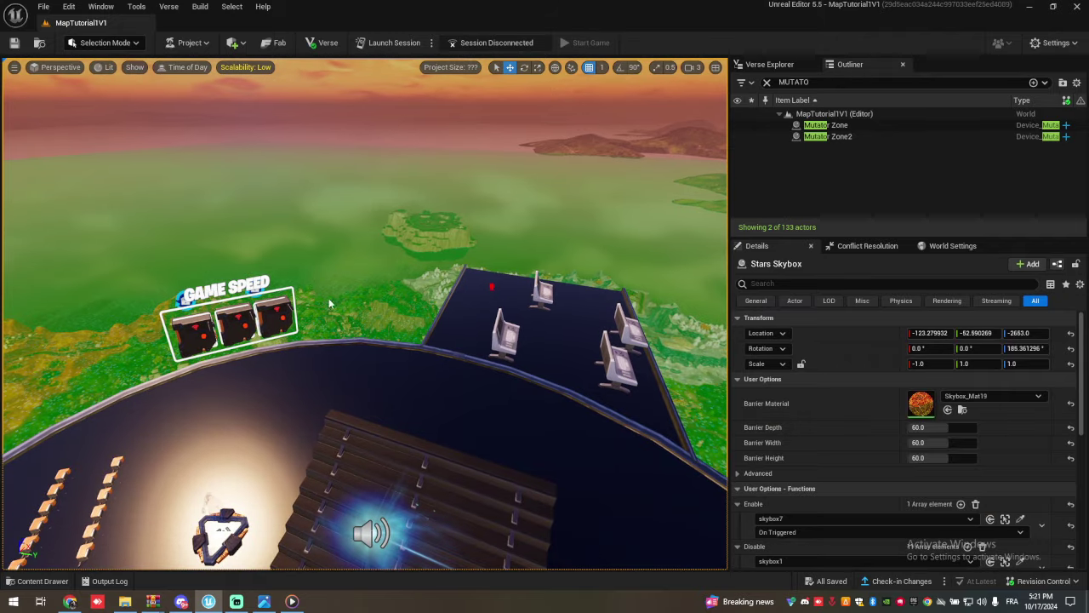
pyautogui.moveTo(273, 353); pyautogui.dragTo(425, 319, button='right')
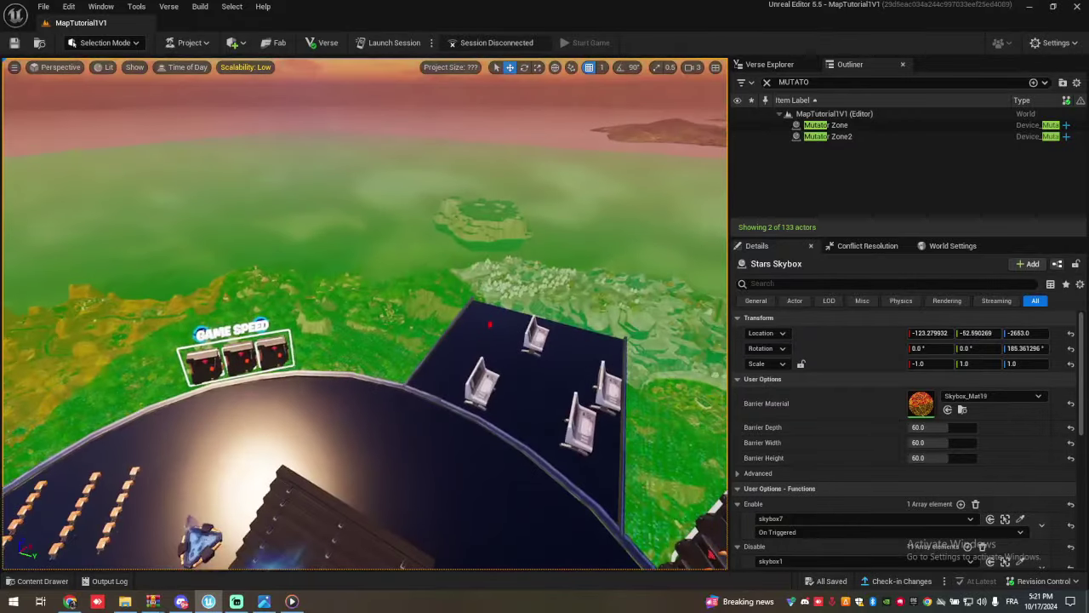
# Switch to File Explorer, open the eliminationvfxdeath script in the MechanicsRedVsBlue folder, and select all of its code.
pyautogui.moveTo(122, 607)
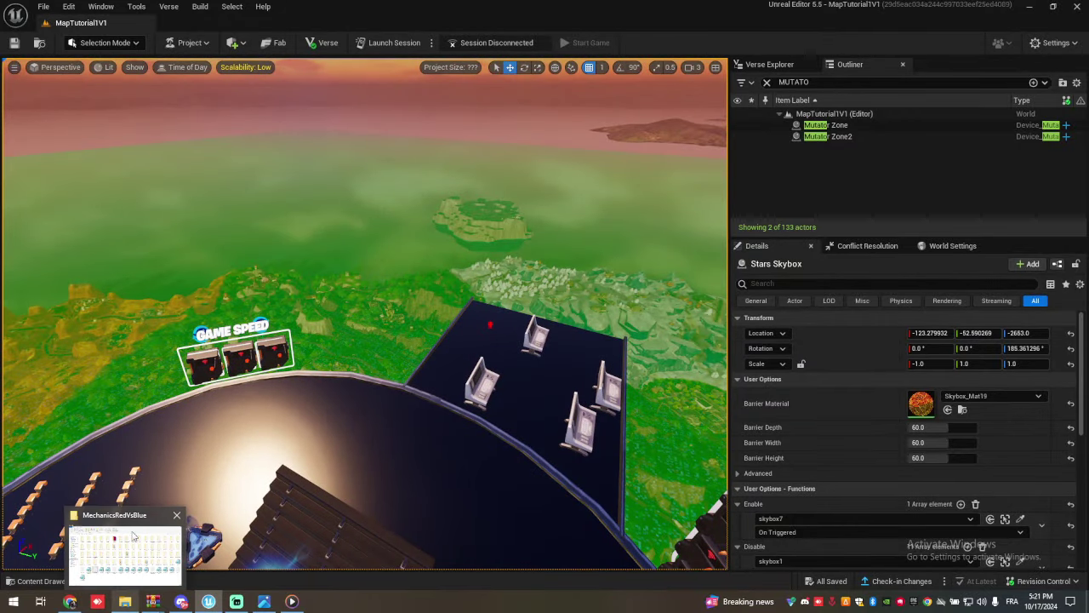
pyautogui.click(175, 526)
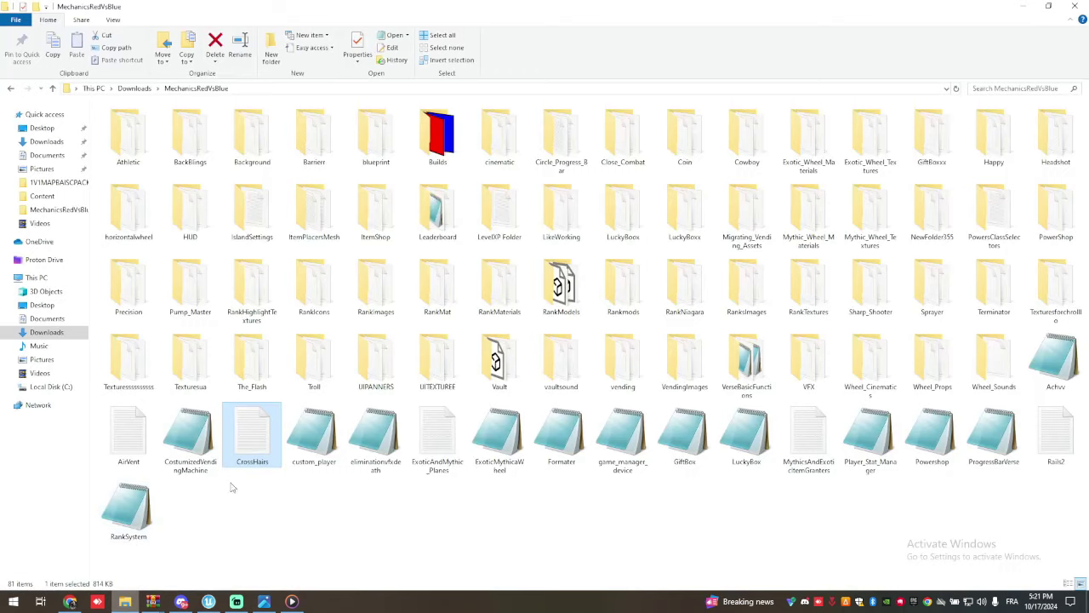
pyautogui.click(423, 494)
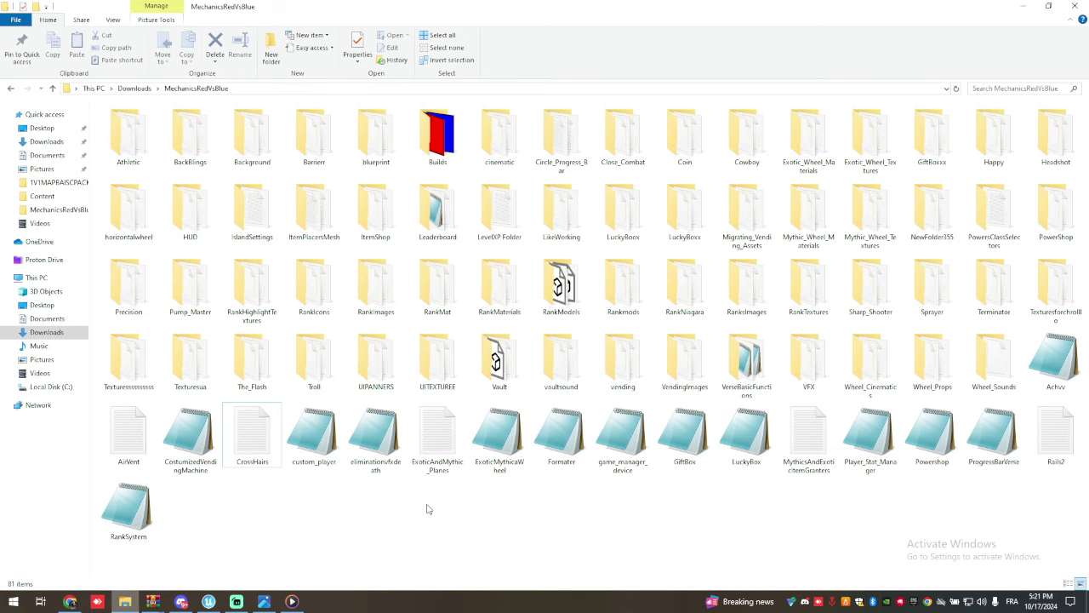
pyautogui.doubleClick(370, 467)
pyautogui.hotkey('ctrl', 'a')
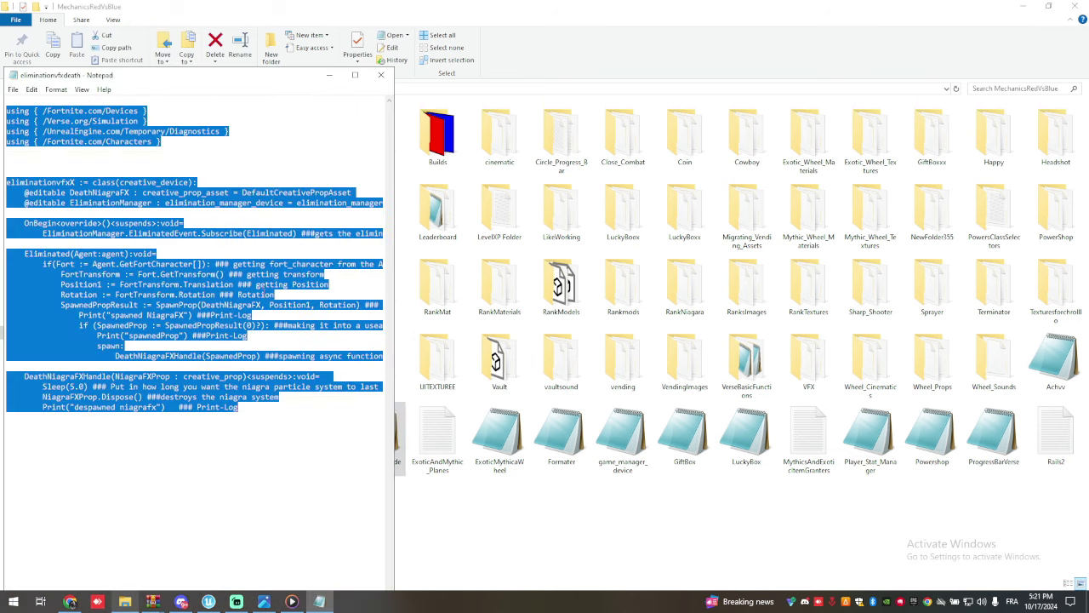
# Back in Unreal Editor, clear the actor search and create an empty Verse device script named VFXoNeLIMINATION in the MapTutorial1V1 project.
pyautogui.moveTo(234, 602)
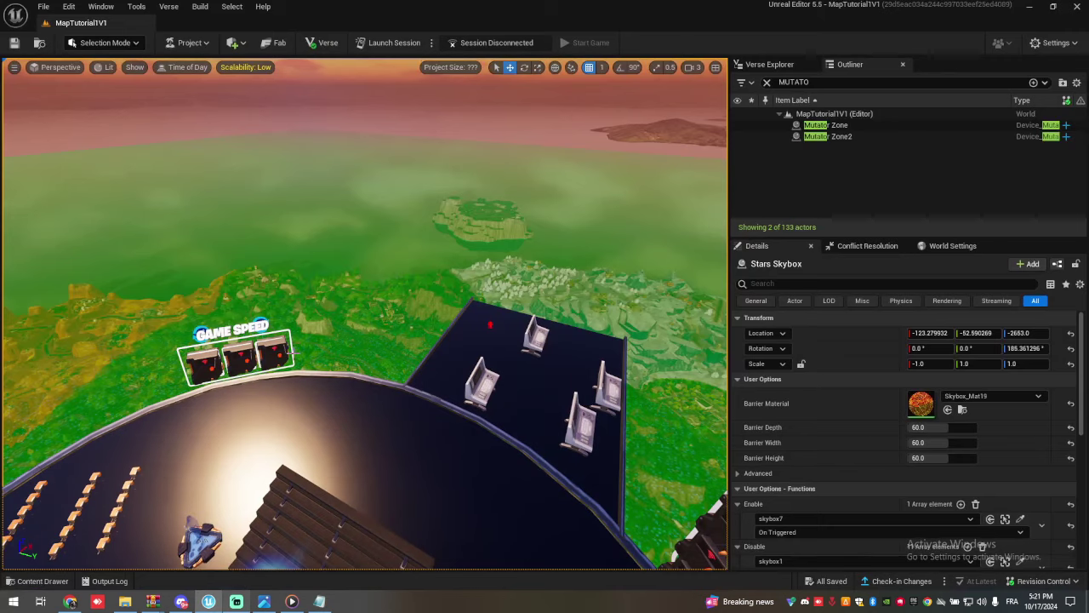
pyautogui.moveTo(311, 405); pyautogui.dragTo(371, 364, button='right')
pyautogui.click(768, 81)
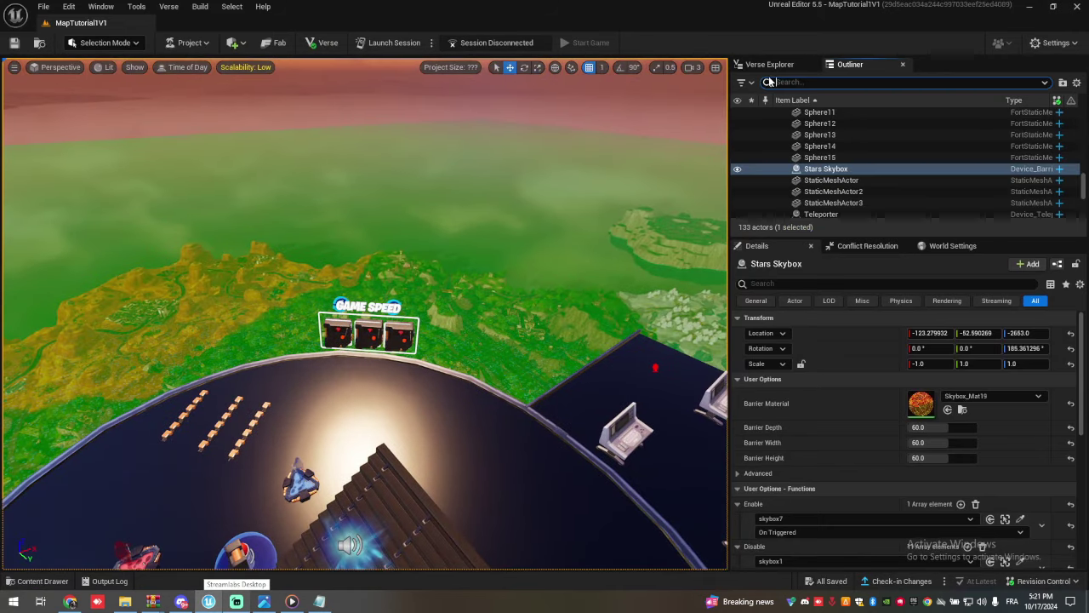
pyautogui.click(773, 64)
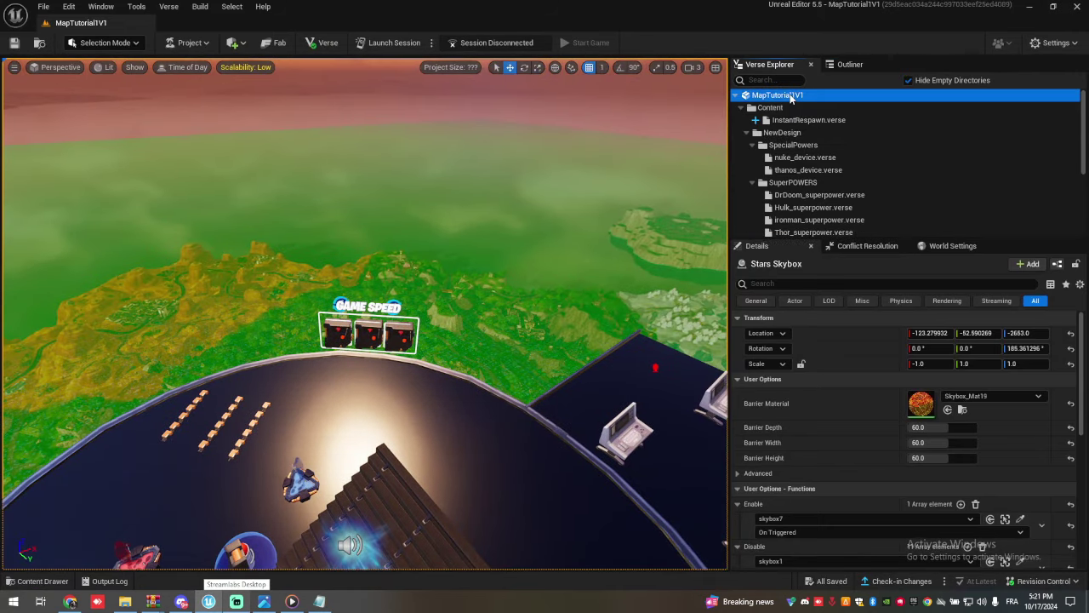
pyautogui.rightClick(789, 96)
pyautogui.click(842, 119)
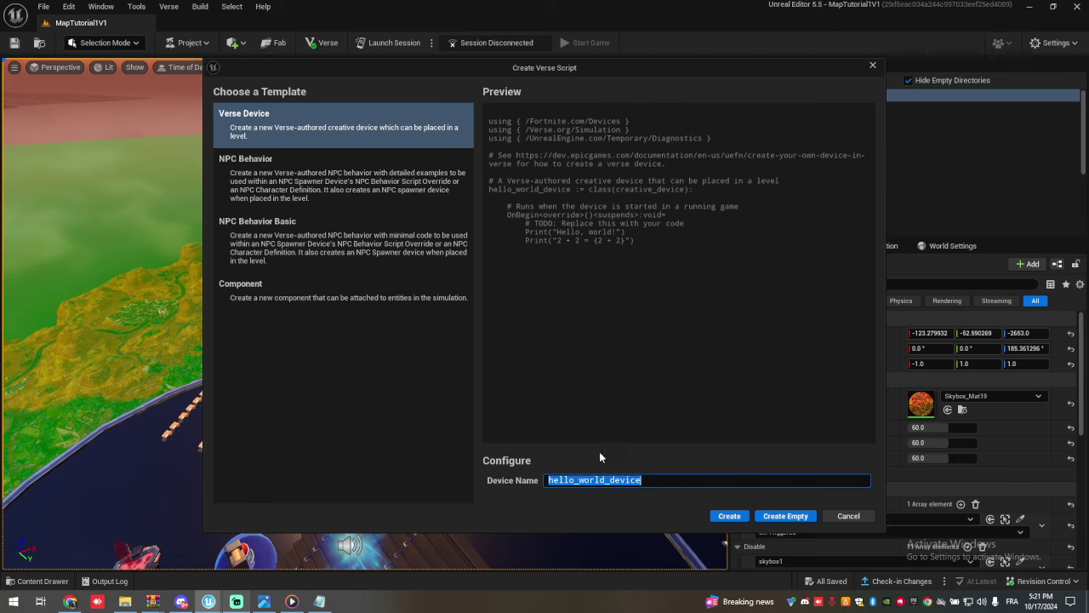
pyautogui.press('capslock')
pyautogui.write('VFXoNeLIMINATION')
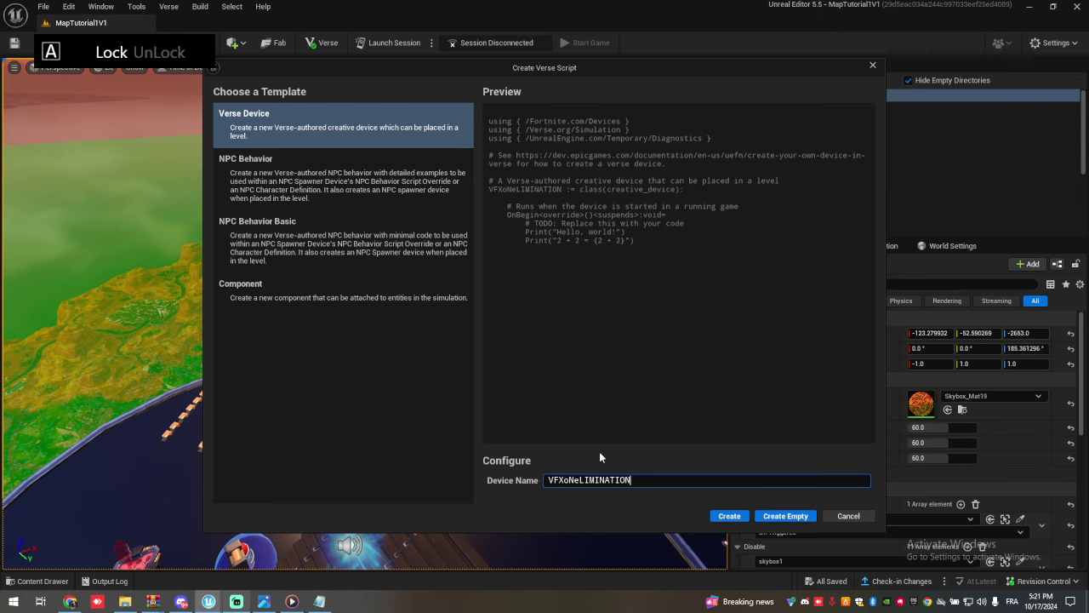
pyautogui.click(772, 516)
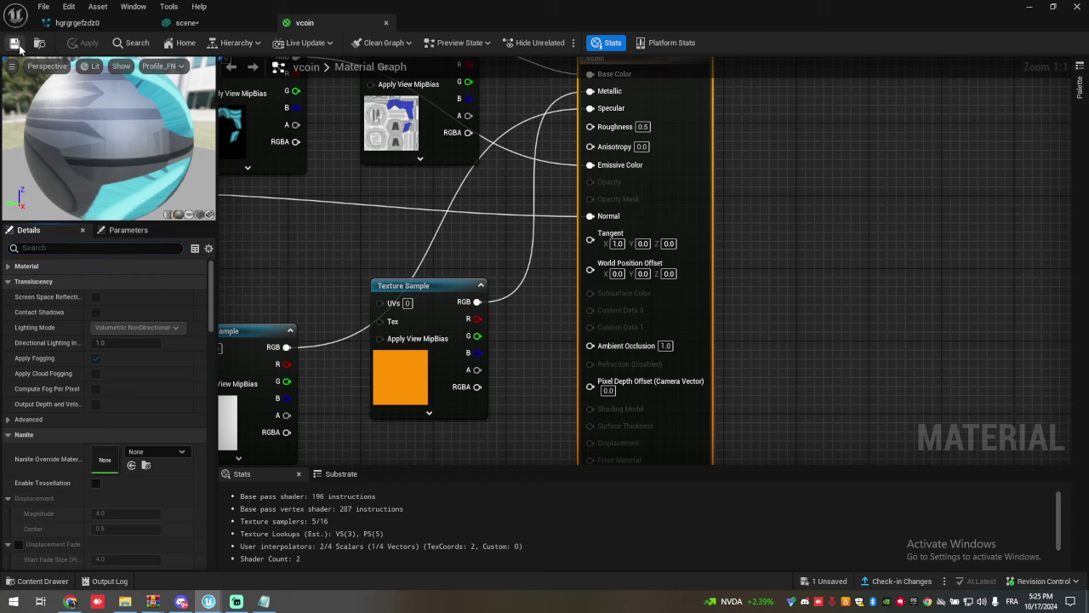
# Close the vcoin material editor and open the hgrgrgefzdz0 Niagara system from the project's VFX folder.
pyautogui.click(1076, 6)
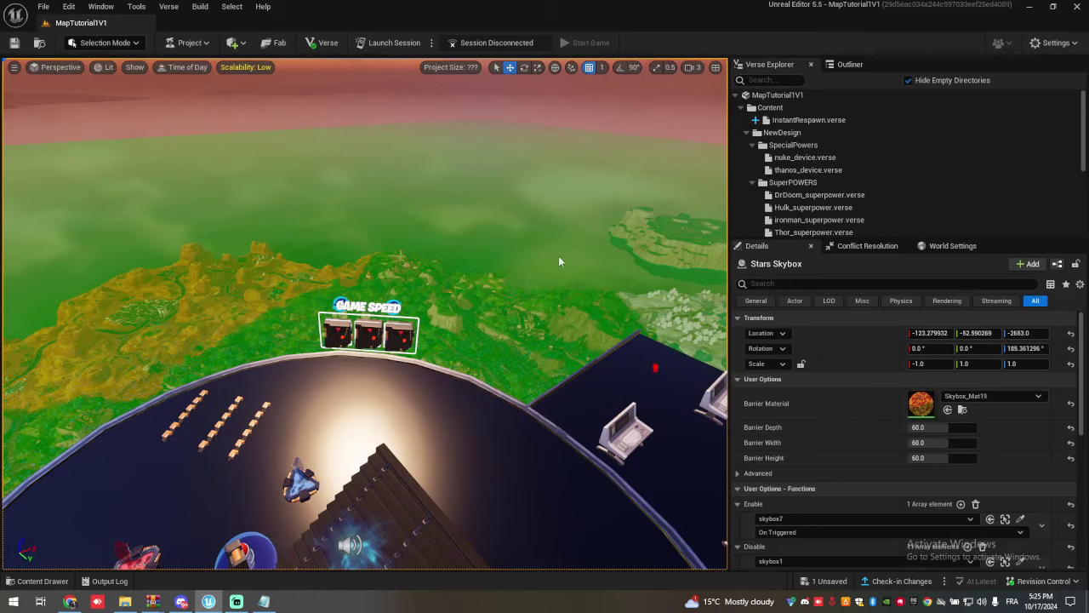
pyautogui.hotkey('ctrl', 'space')
pyautogui.hotkey('ctrl', 'space')
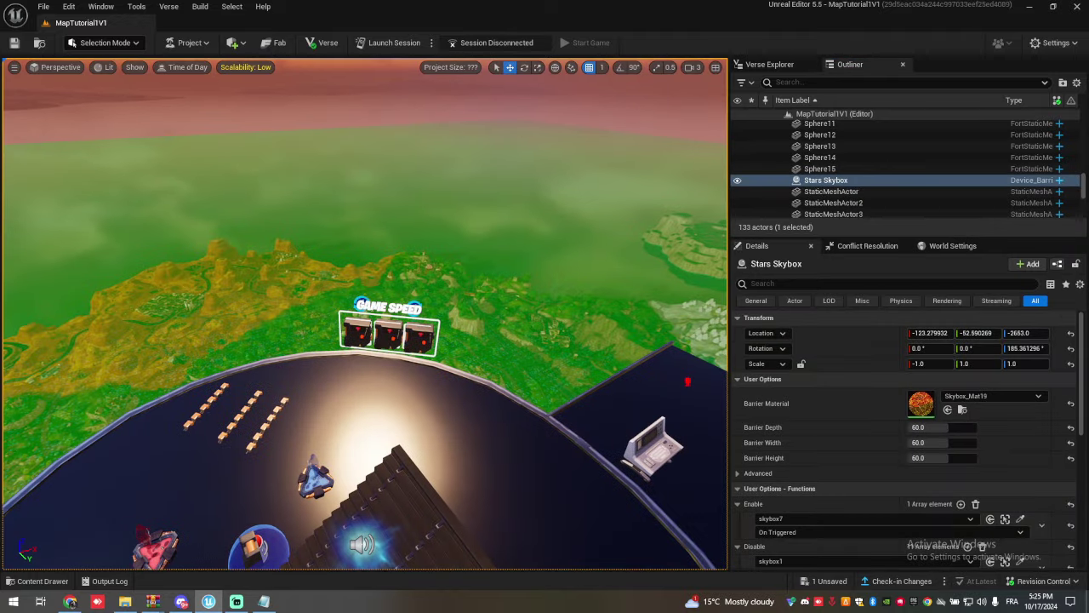
pyautogui.hotkey('ctrl', 'space')
pyautogui.scroll(-15, 65, 400)
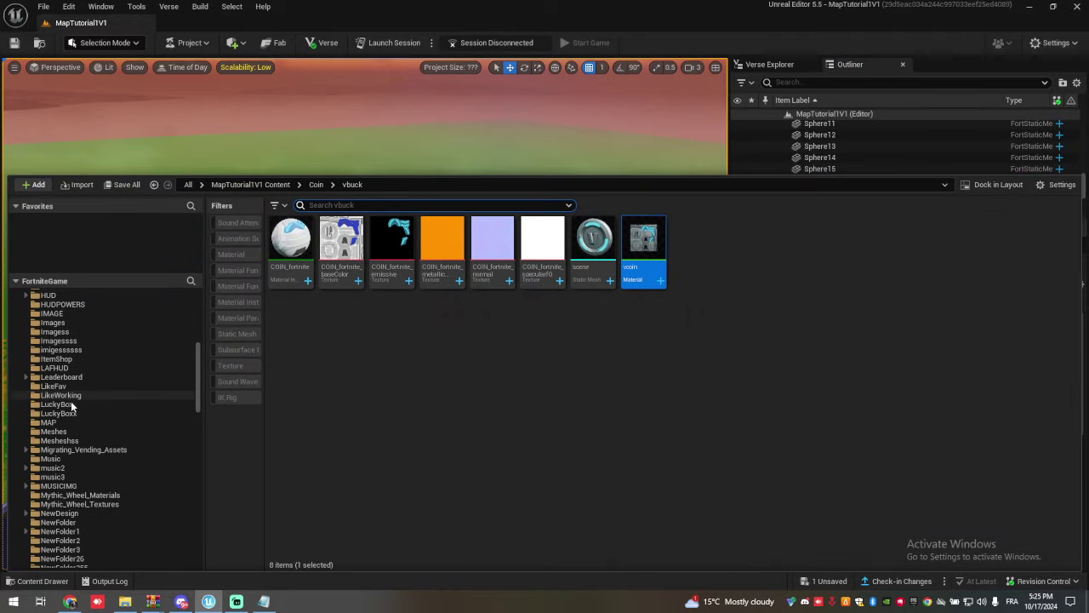
pyautogui.click(72, 531)
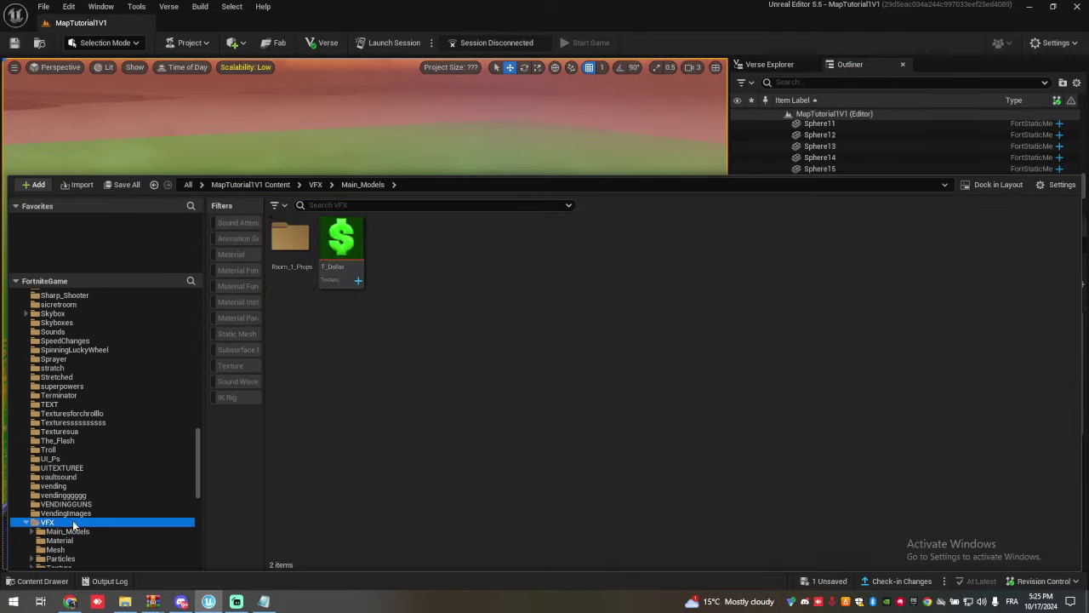
pyautogui.click(47, 521)
pyautogui.doubleClick(644, 239)
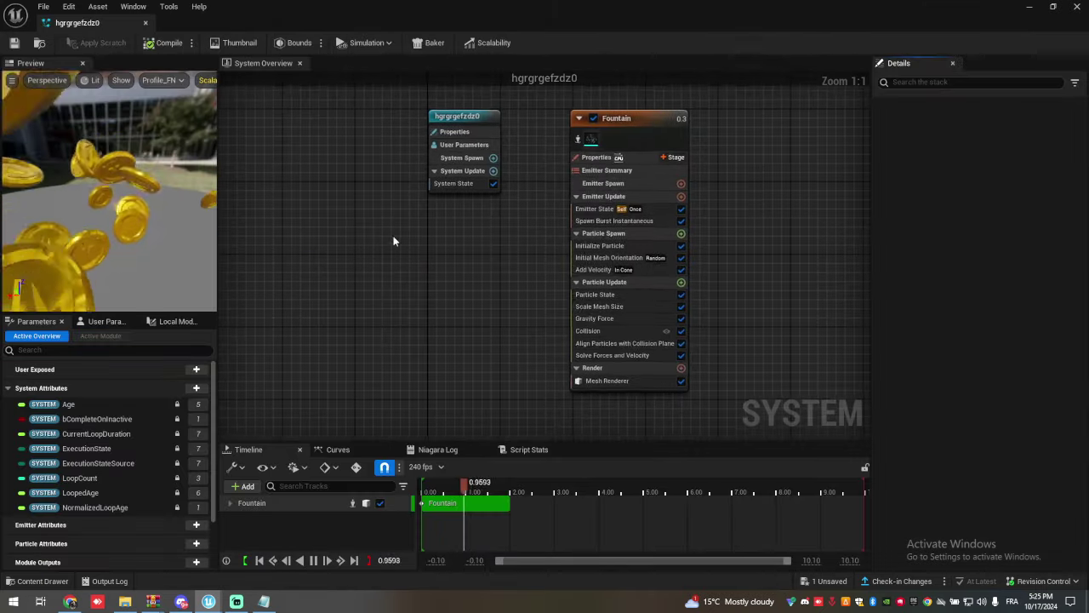
# Set the Fountain emitter's Mesh Renderer override material to vcoin from the Coin/vbuck folder.
pyautogui.click(613, 380)
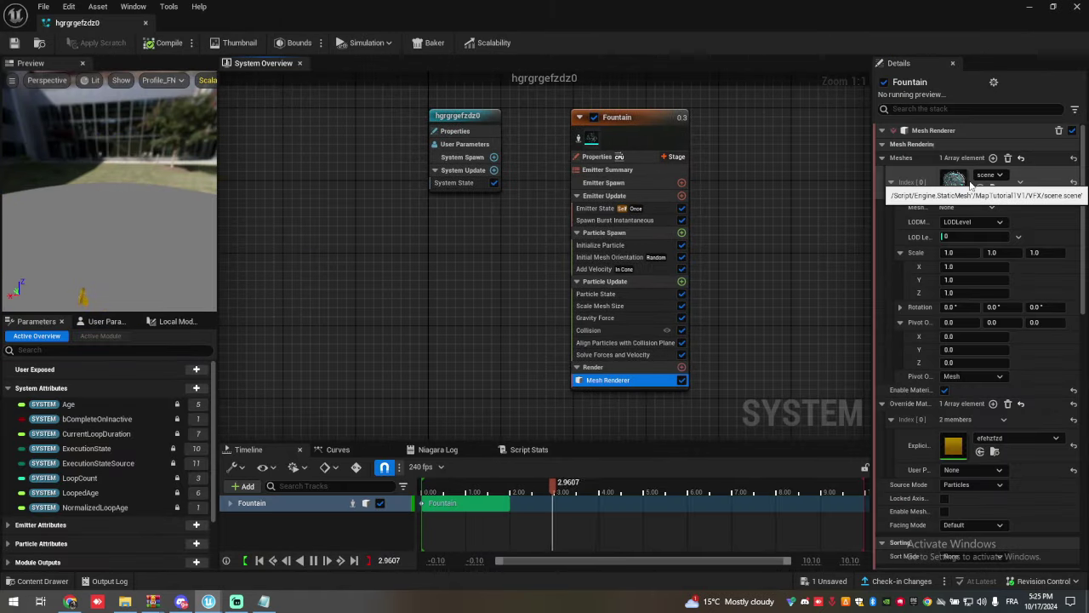
pyautogui.hotkey('ctrl', 'space')
pyautogui.moveTo(723, 225); pyautogui.dragTo(725, 212, button='right')
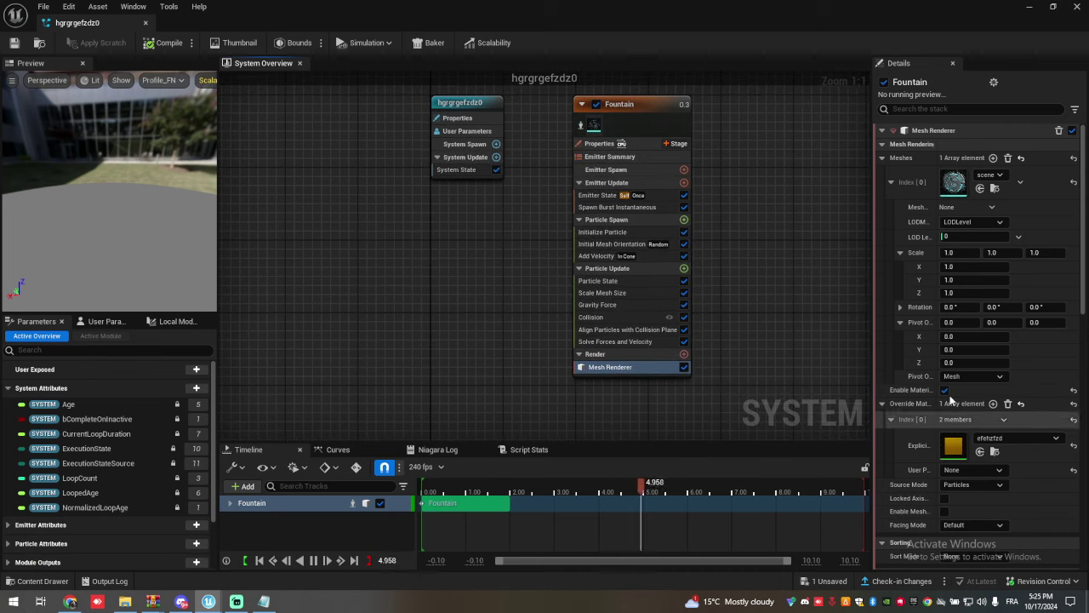
pyautogui.scroll(-3, 950, 409)
pyautogui.hotkey('ctrl', 'space')
pyautogui.scroll(-3, 958, 296)
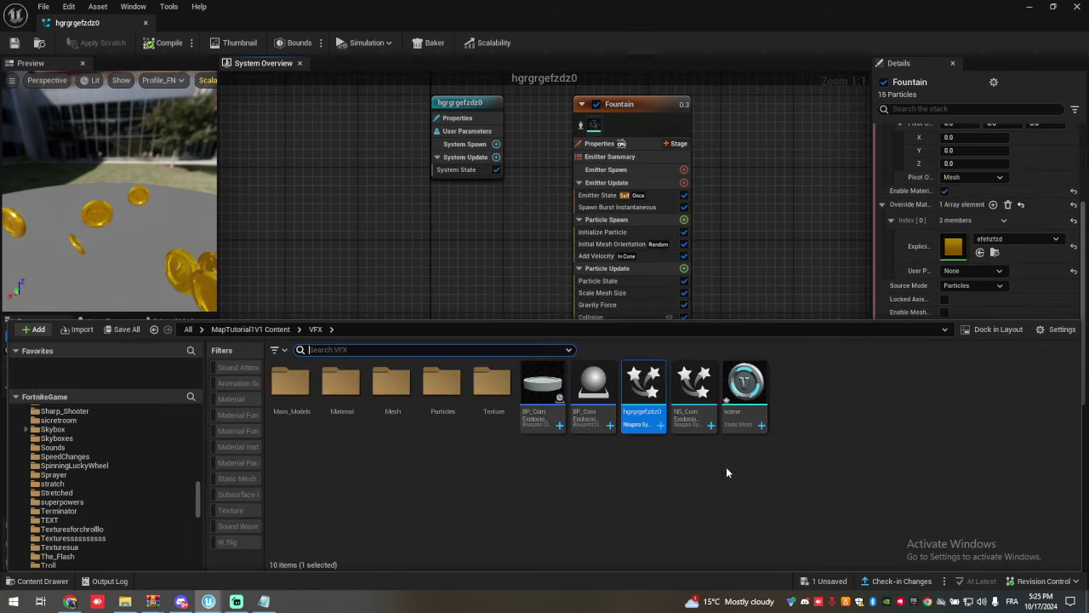
pyautogui.scroll(15, 82, 443)
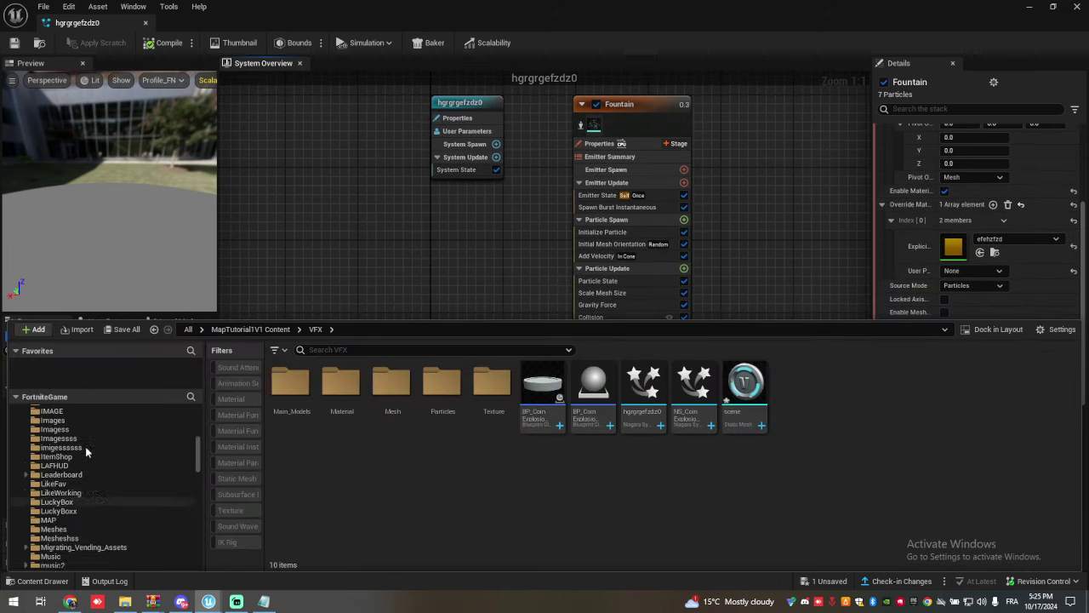
pyautogui.scroll(5, 83, 440)
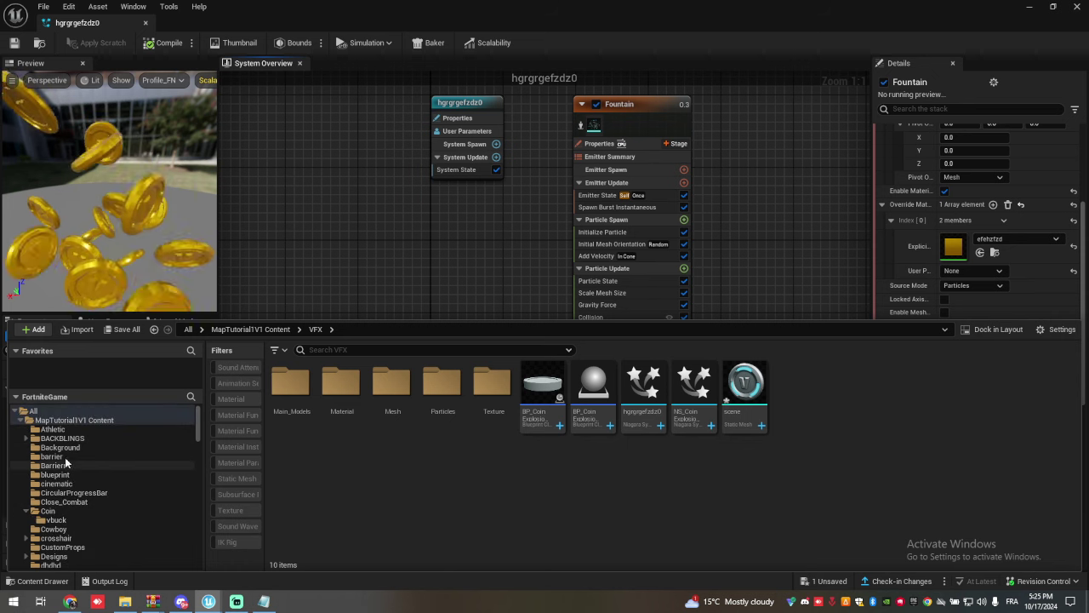
pyautogui.click(53, 519)
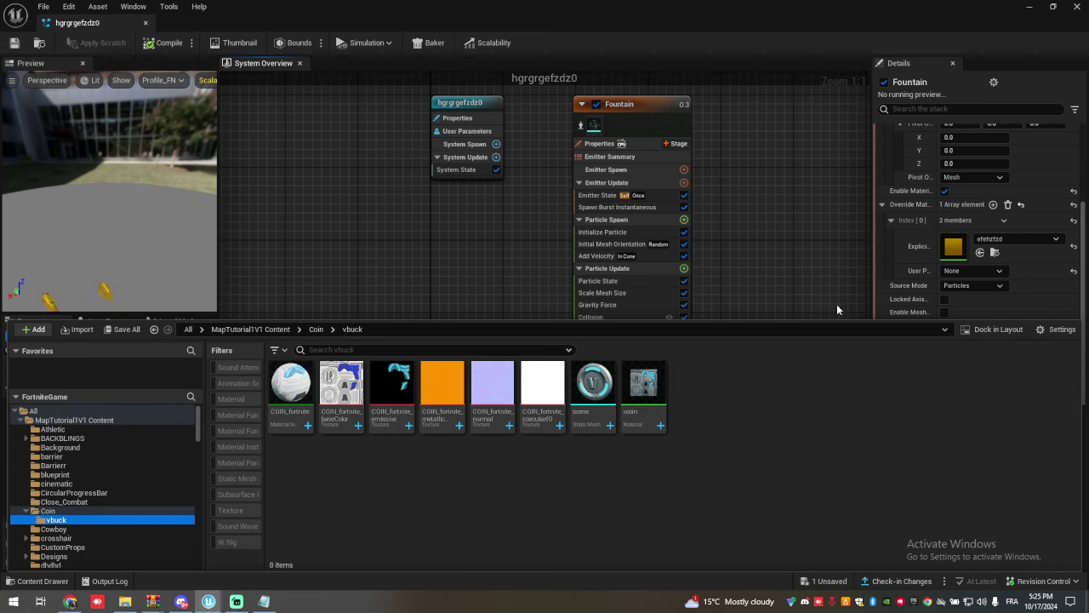
pyautogui.moveTo(644, 387); pyautogui.dragTo(953, 211)
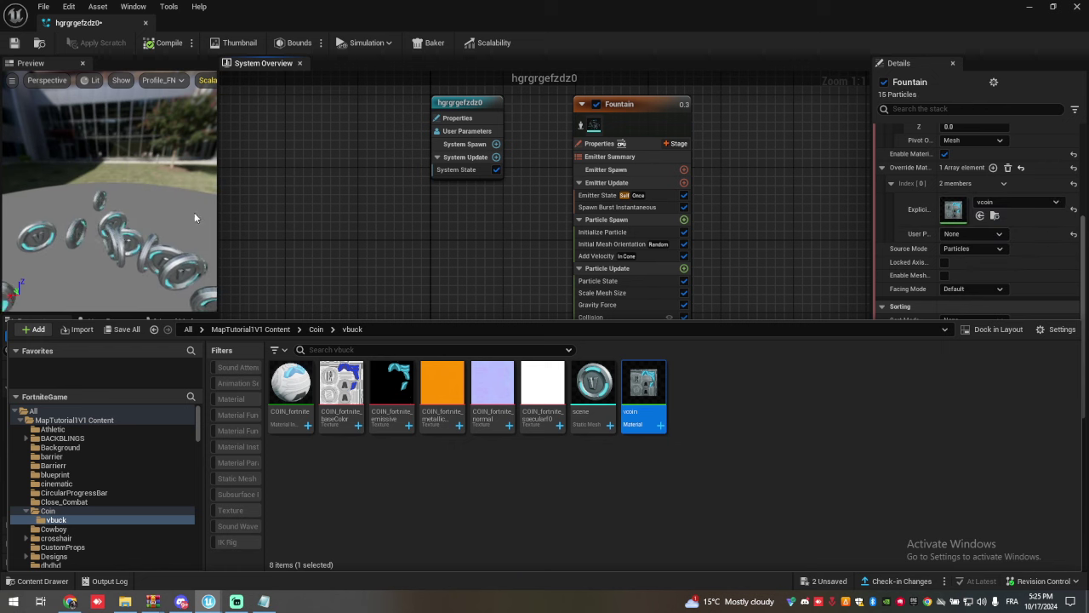
# Save the hgrgrgefzdz0 Niagara system and close its editor.
pyautogui.scroll(-2, 602, 256)
pyautogui.moveTo(426, 249); pyautogui.dragTo(427, 236, button='right')
pyautogui.hotkey('ctrl', 's')
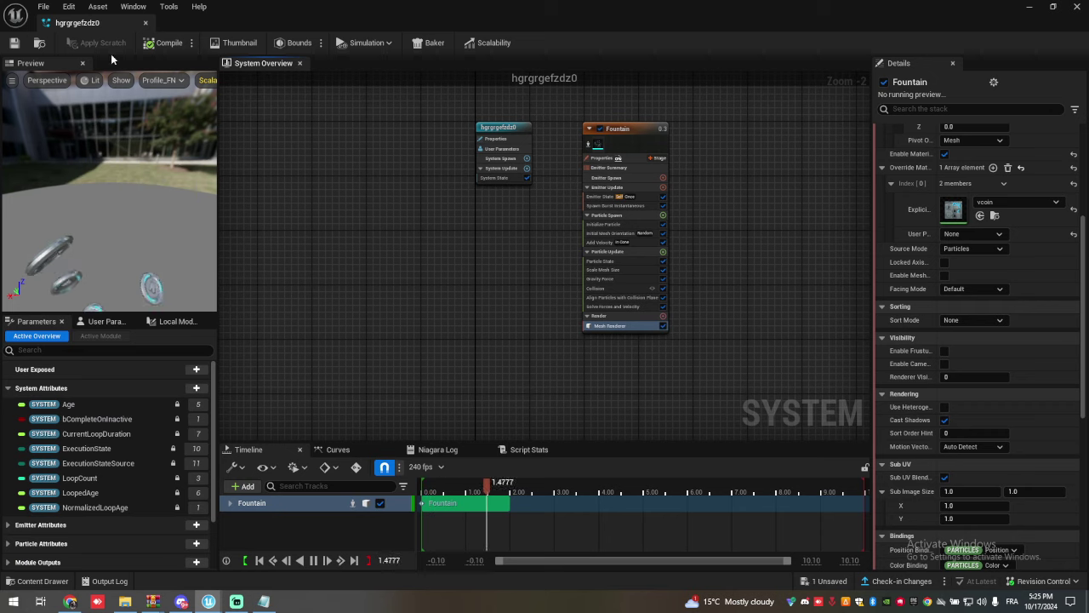
pyautogui.click(146, 24)
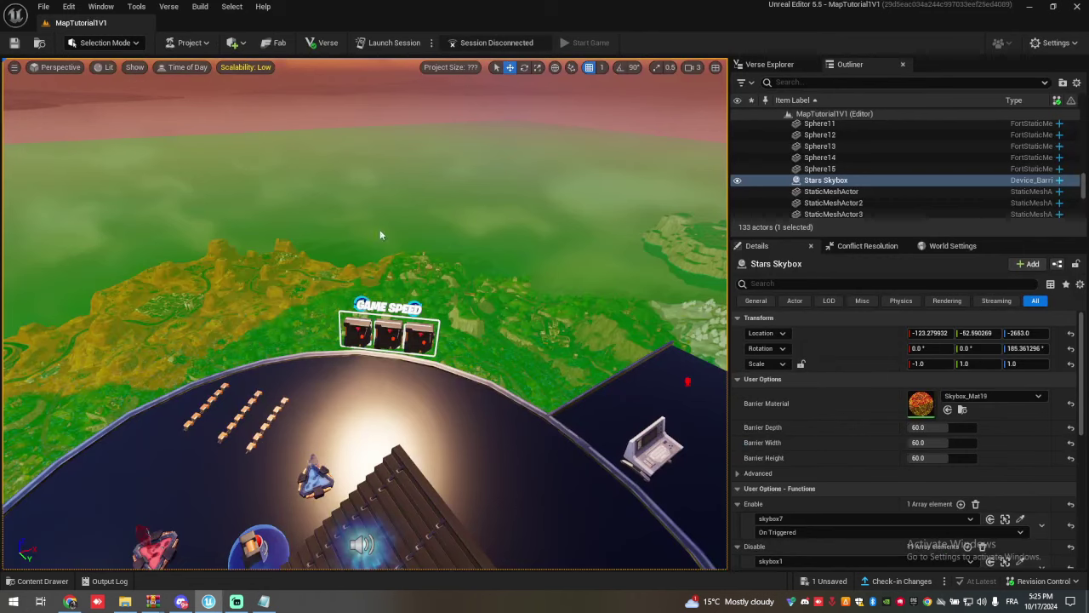
# Find the eliminationvfxX Verse device in the project content, place it beside the existing device at the arena's edge, and disable Visible in Game.
pyautogui.click(374, 378)
pyautogui.hotkey('ctrl', 'space')
pyautogui.moveTo(454, 169); pyautogui.dragTo(433, 230, button='right')
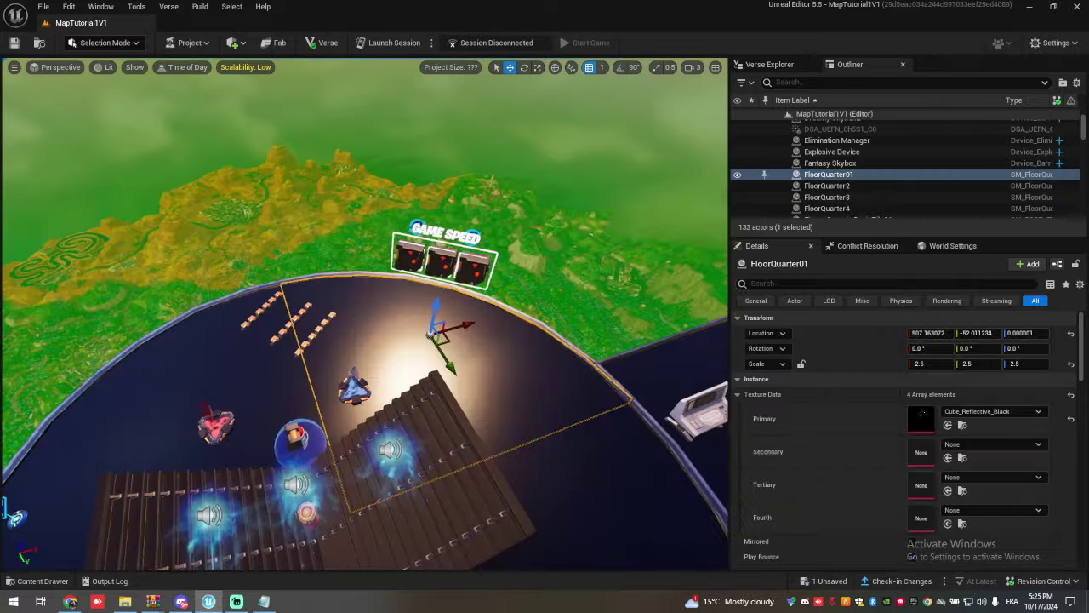
pyautogui.hotkey('ctrl', 'space')
pyautogui.click(98, 303)
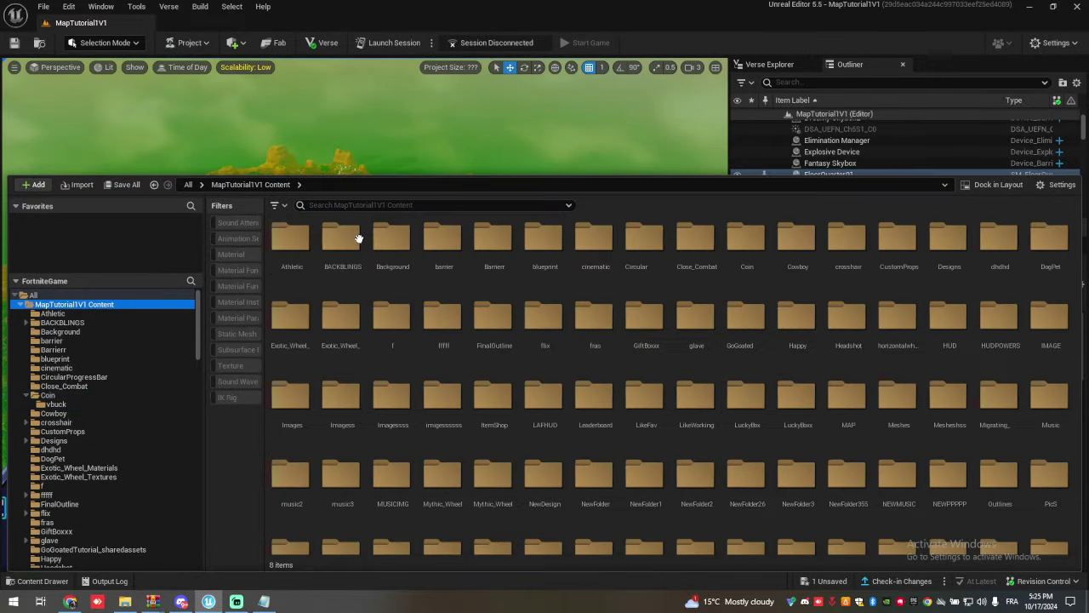
pyautogui.click(440, 204)
pyautogui.write('verse')
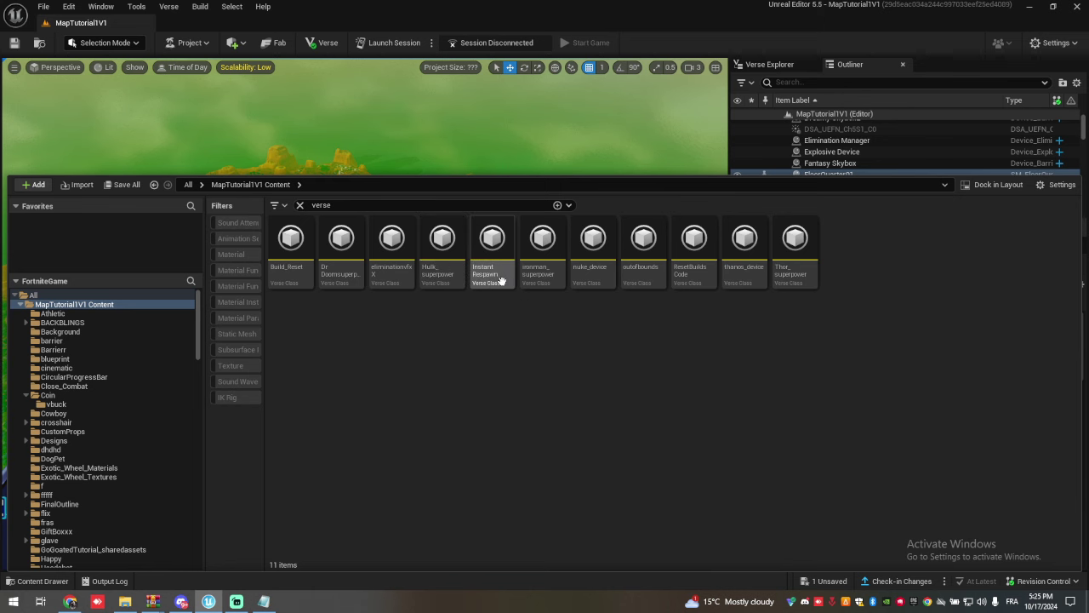
pyautogui.moveTo(389, 285); pyautogui.dragTo(620, 399)
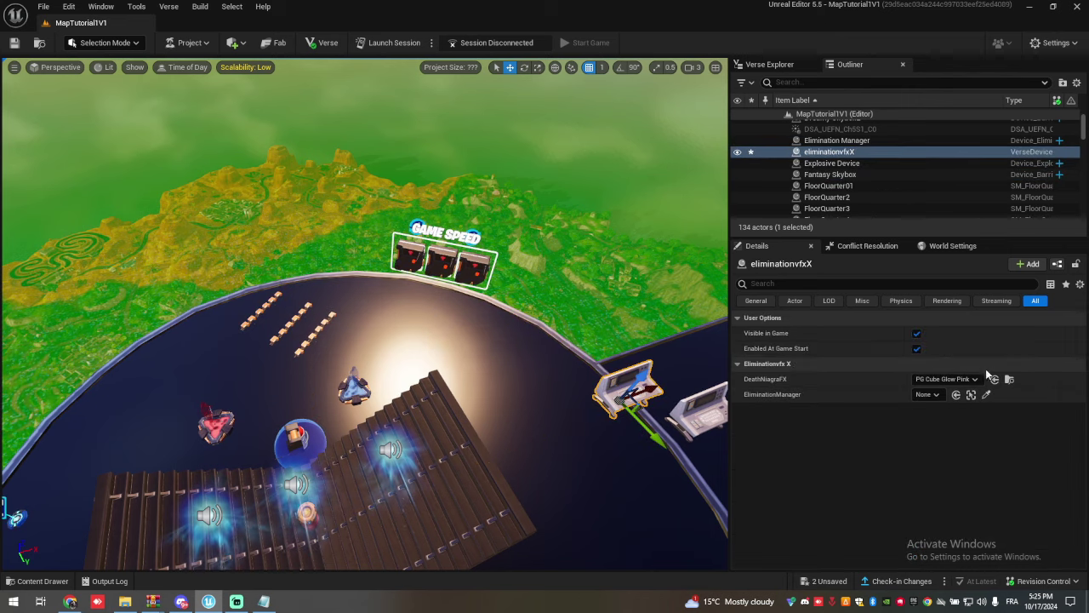
pyautogui.click(917, 334)
# Clear the asset search and open the BP_CoinExplosion_Silver blueprint from the MapTutorial1V1 project's VFX folder.
pyautogui.hotkey('ctrl', 'space')
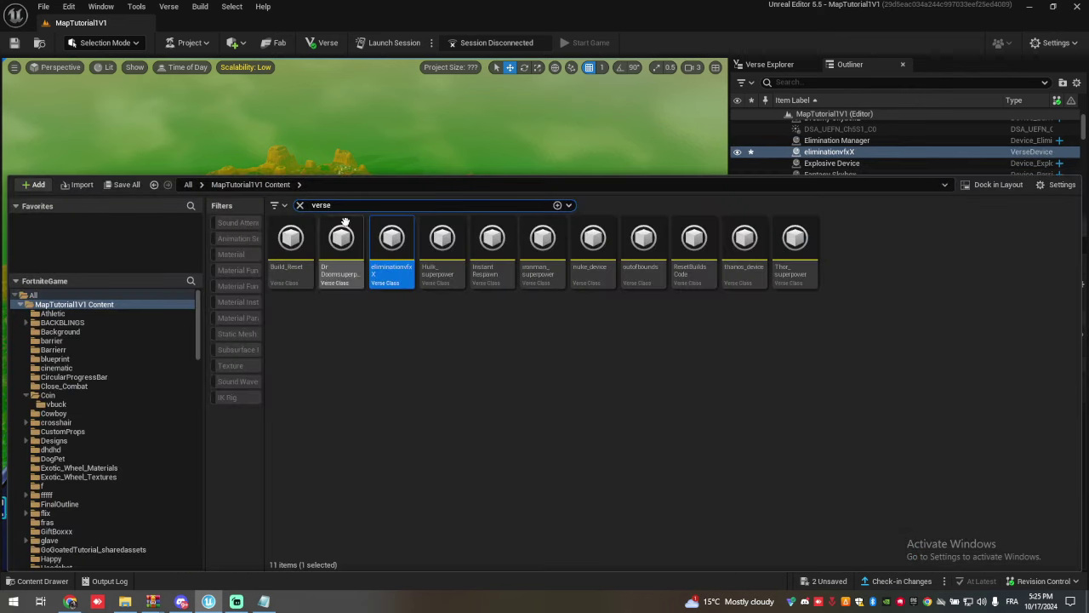
pyautogui.click(299, 206)
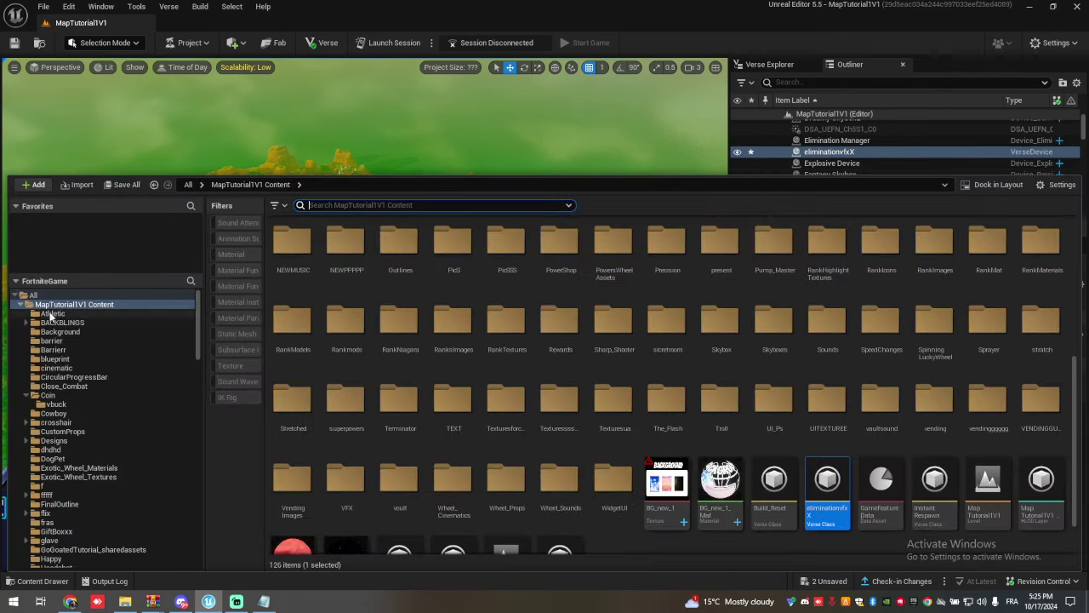
pyautogui.moveTo(198, 328); pyautogui.dragTo(203, 538)
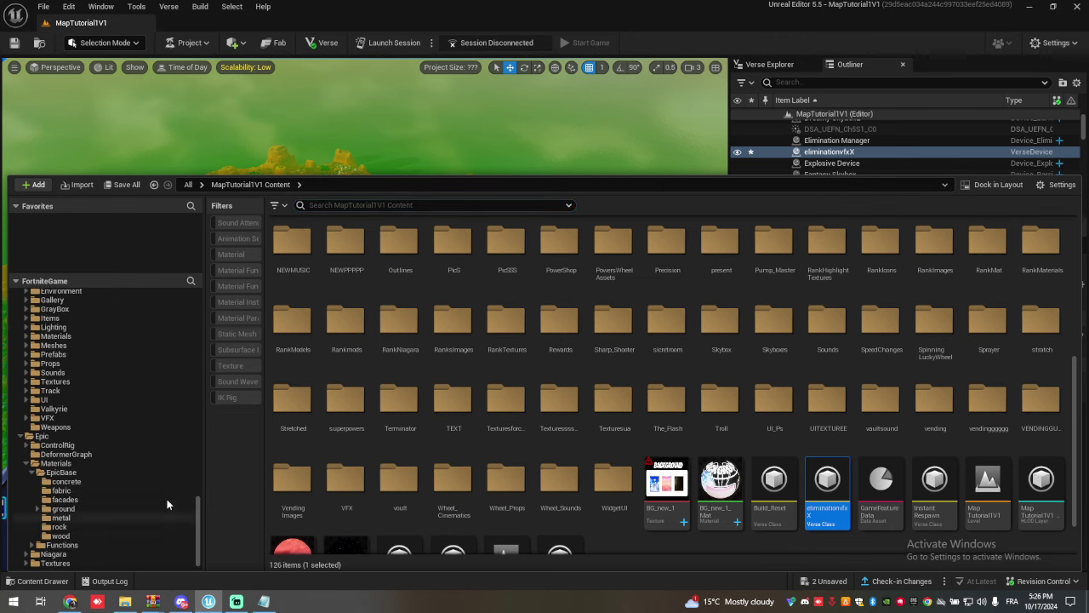
pyautogui.click(83, 417)
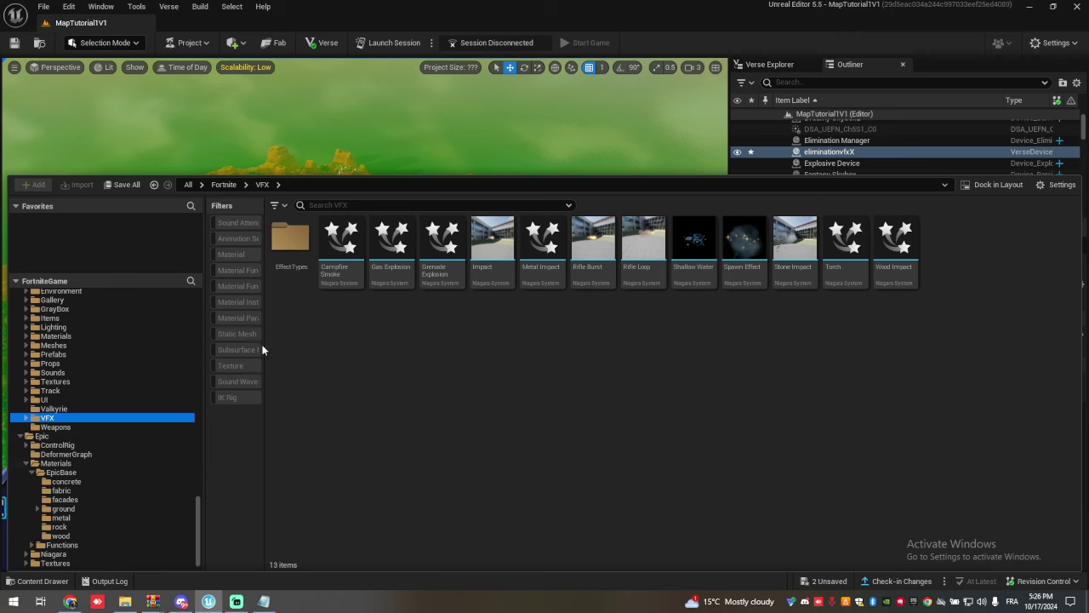
pyautogui.click(27, 417)
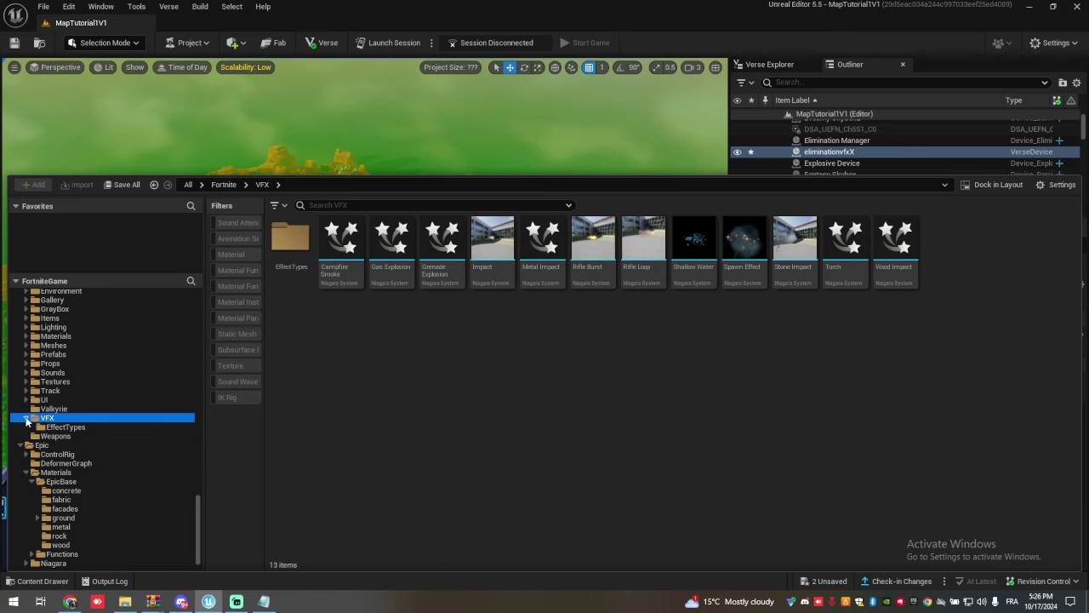
pyautogui.click(51, 427)
pyautogui.scroll(-1, 100, 508)
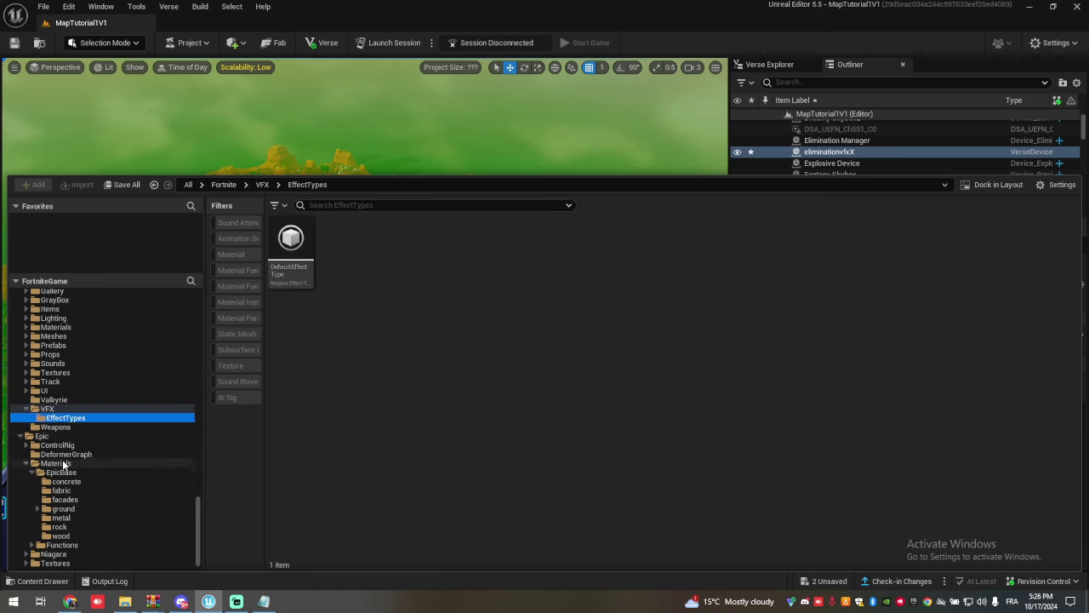
pyautogui.scroll(10, 64, 463)
pyautogui.click(59, 425)
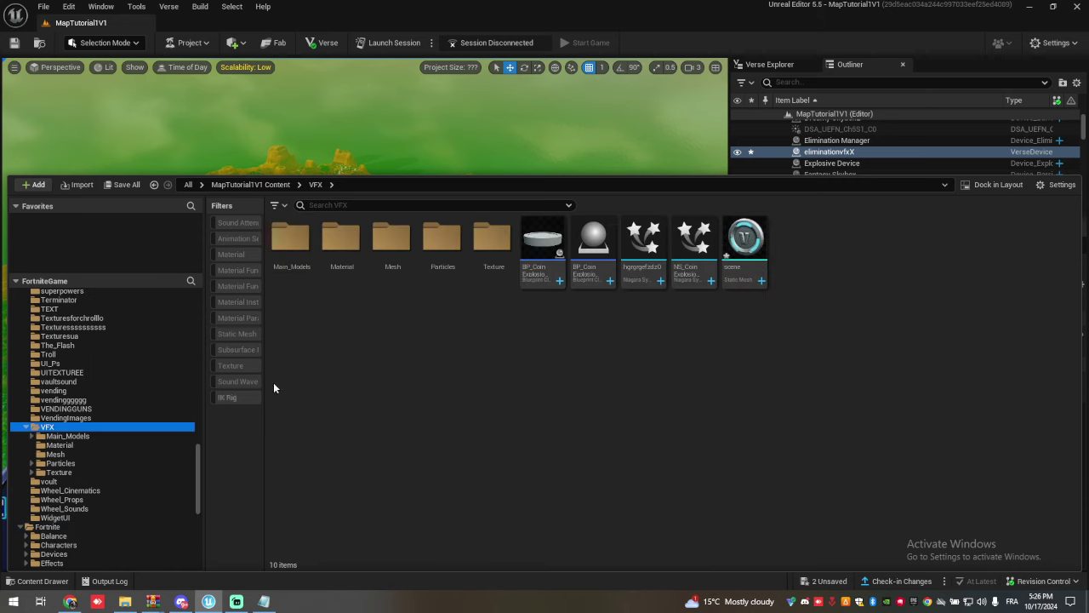
pyautogui.doubleClick(594, 255)
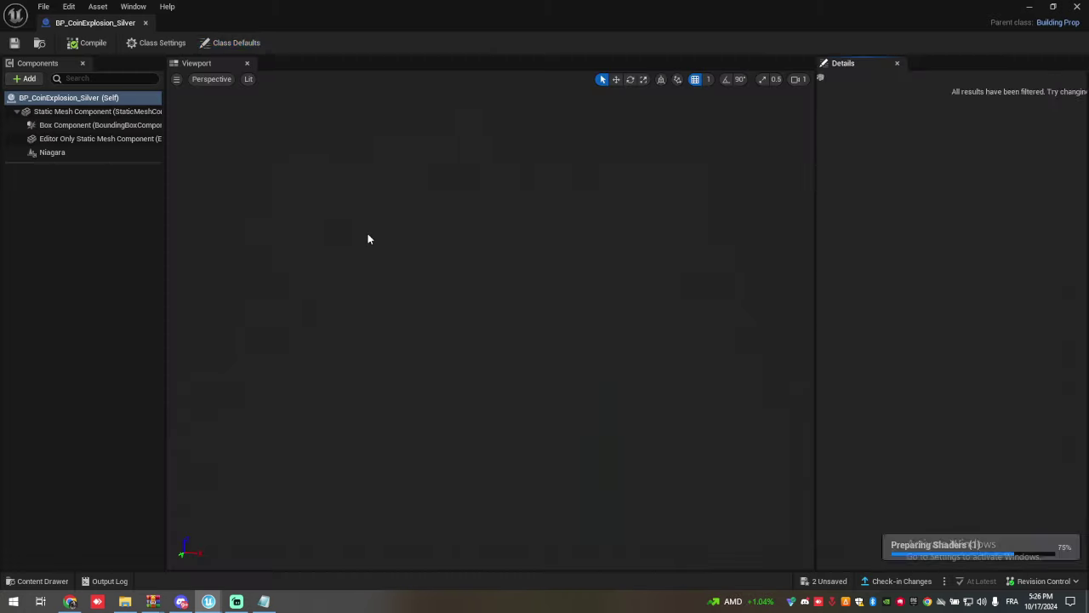
# Assign hgrgrgefzdz0 as the Niagara component's system asset, then compile, save and close the blueprint.
pyautogui.click(106, 148)
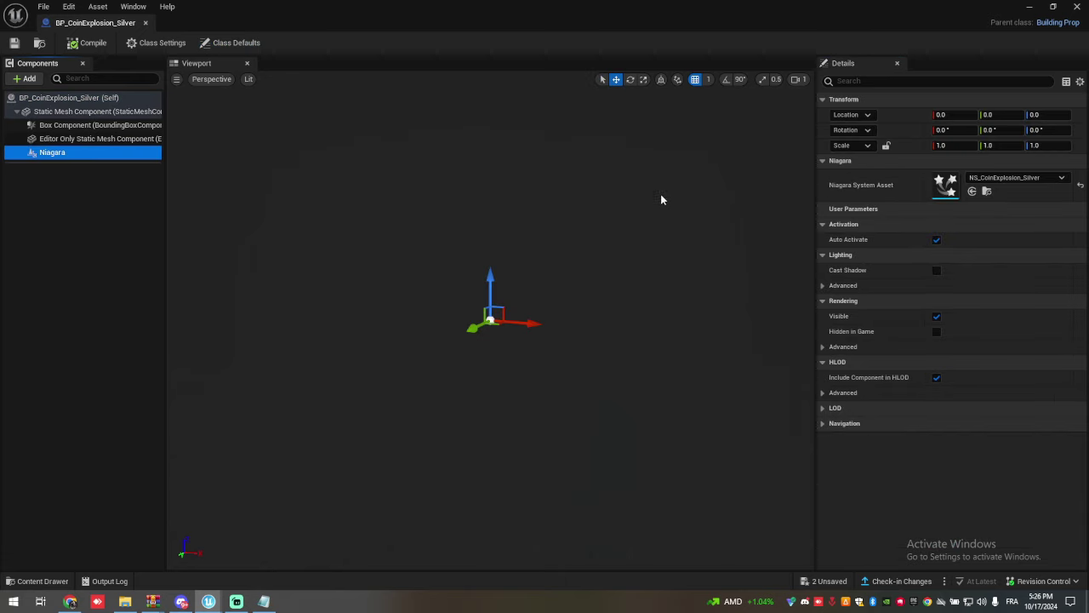
pyautogui.hotkey('ctrl', 'space')
pyautogui.moveTo(642, 439); pyautogui.dragTo(987, 180)
pyautogui.click(87, 46)
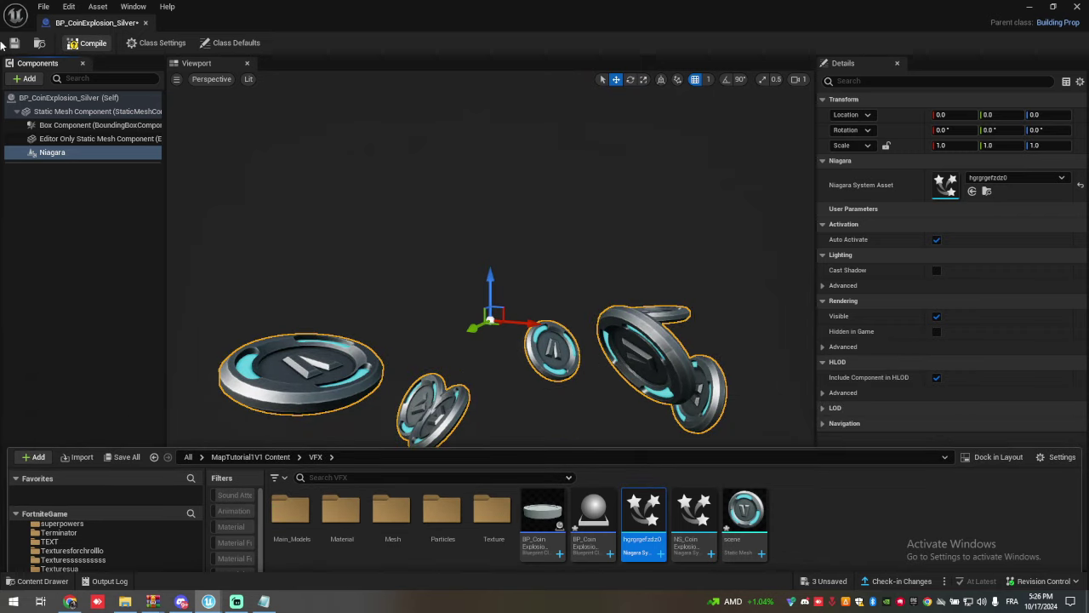
pyautogui.click(14, 44)
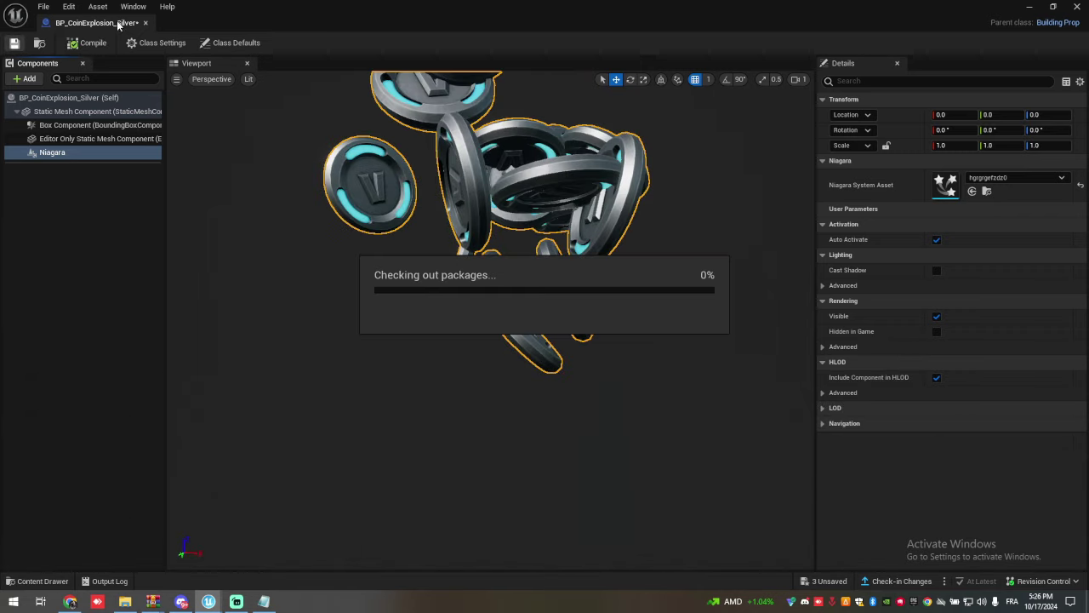
pyautogui.click(147, 24)
# Place the BP_CoinExplosion_Silver blueprint from the VFX folder into the level.
pyautogui.hotkey('ctrl', 'space')
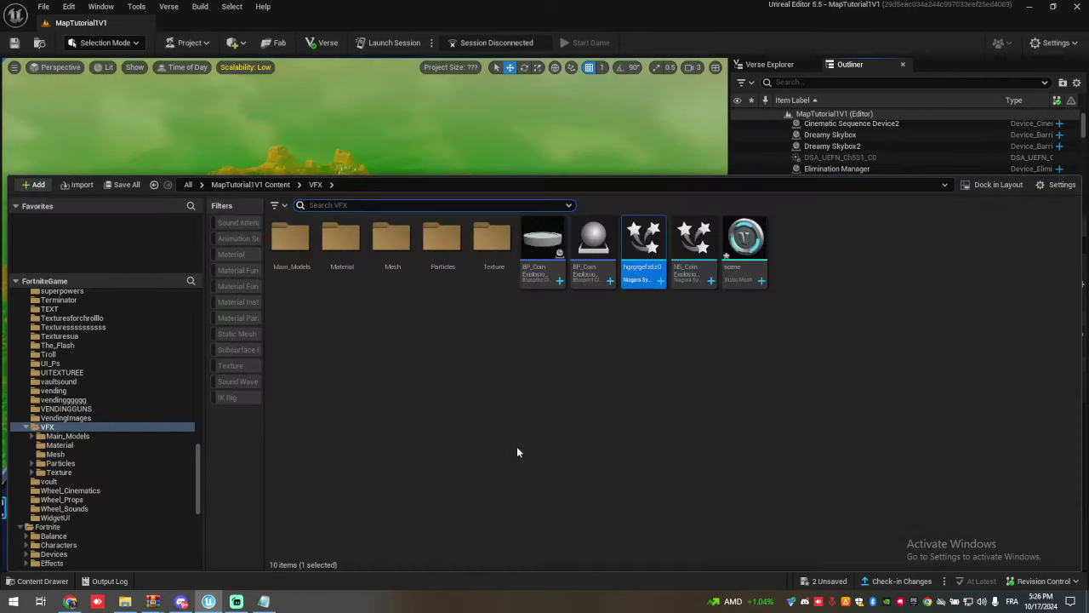
pyautogui.moveTo(564, 110); pyautogui.dragTo(564, 246, button='right')
pyautogui.hotkey('ctrl', 'space')
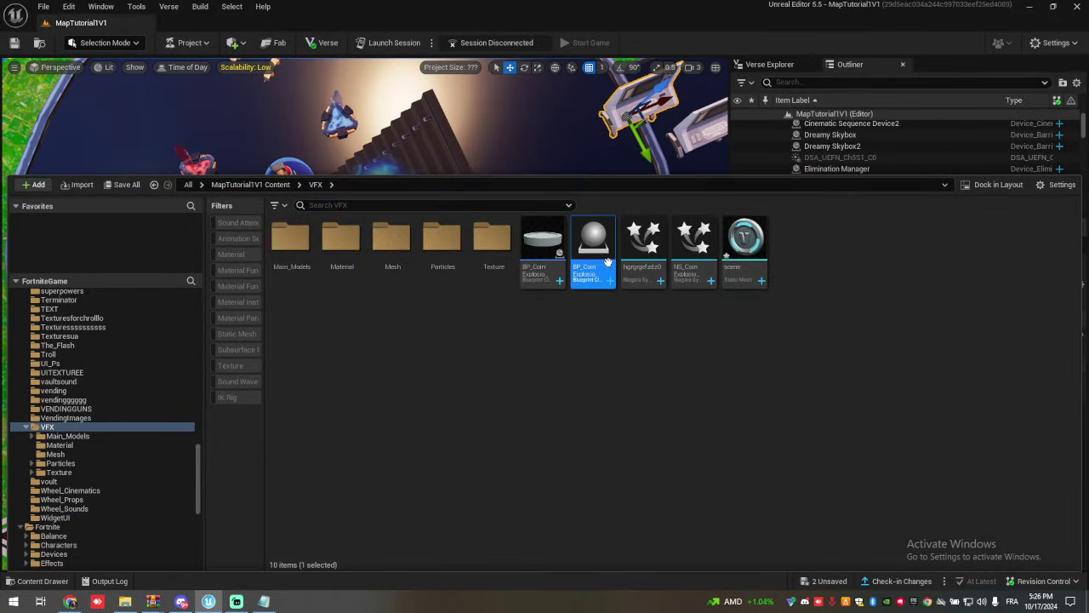
pyautogui.moveTo(635, 267); pyautogui.dragTo(415, 239)
pyautogui.moveTo(414, 239); pyautogui.dragTo(406, 191, button='right')
# Reopen BP_CoinExplosion_Silver and set its Niagara component's scale to 0.5 on all three axes.
pyautogui.hotkey('ctrl', 'space')
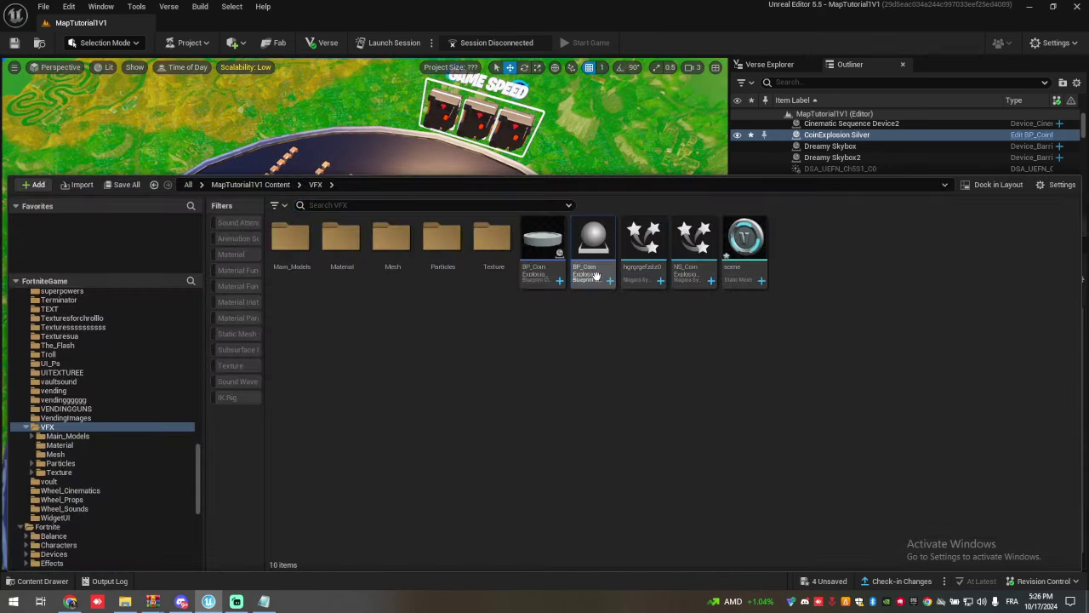
pyautogui.doubleClick(596, 270)
pyautogui.click(69, 153)
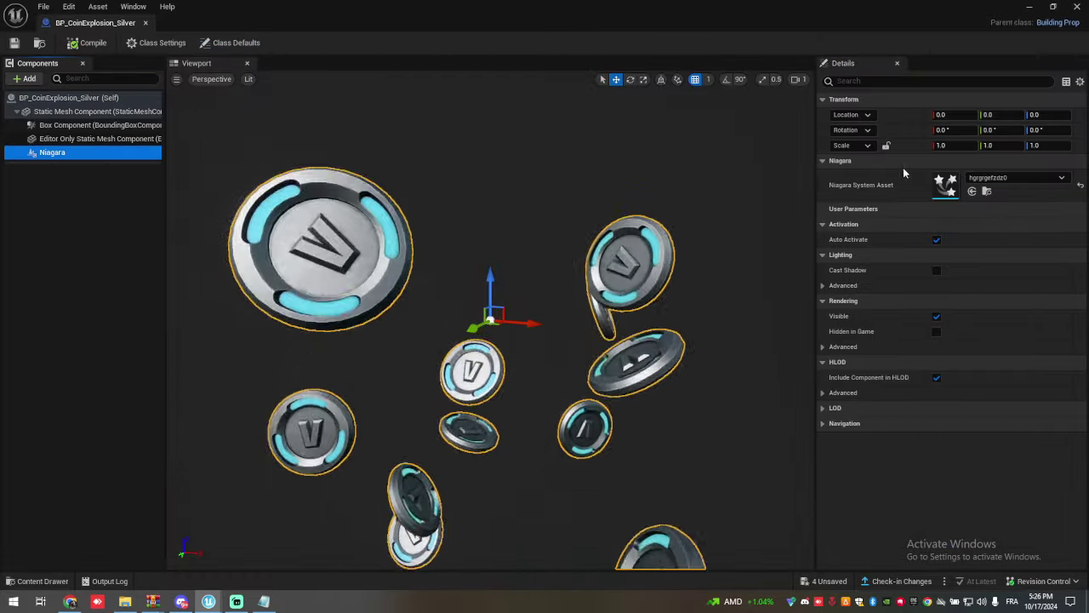
pyautogui.click(943, 148)
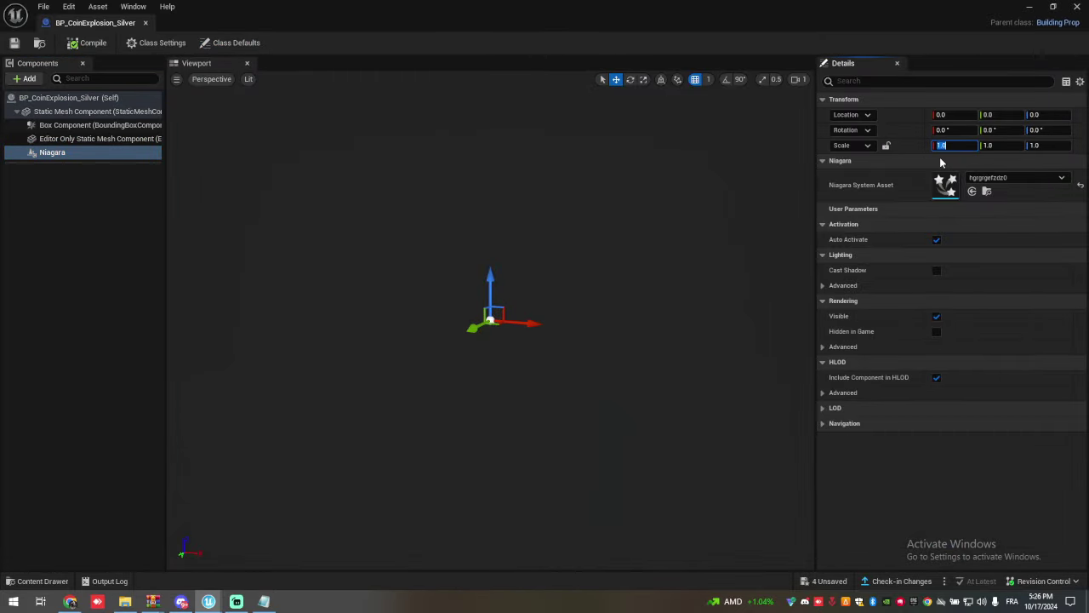
pyautogui.press('capslock')
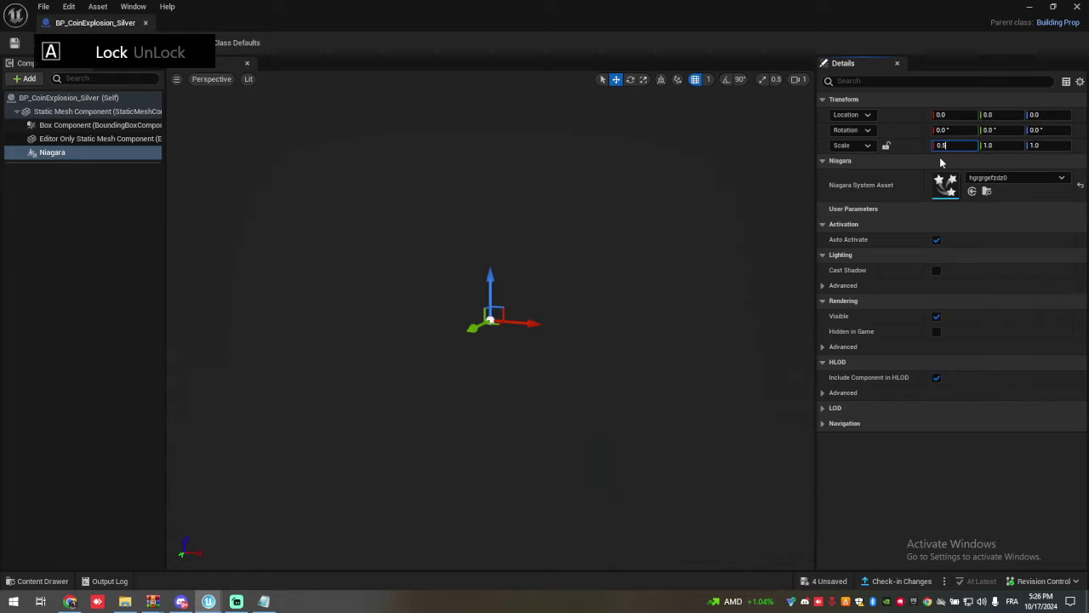
pyautogui.click(1006, 144)
pyautogui.write('0.5')
pyautogui.click(1044, 145)
pyautogui.write('0.5')
pyautogui.press('Return')
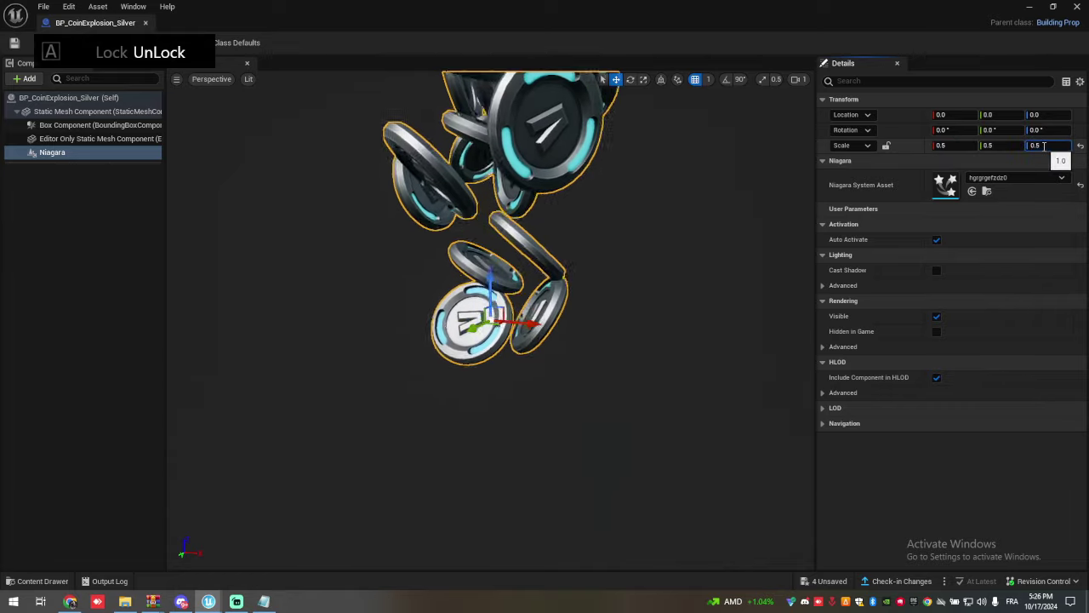
# Set the Niagara component's scale to 0.3 on all three axes.
pyautogui.click(964, 146)
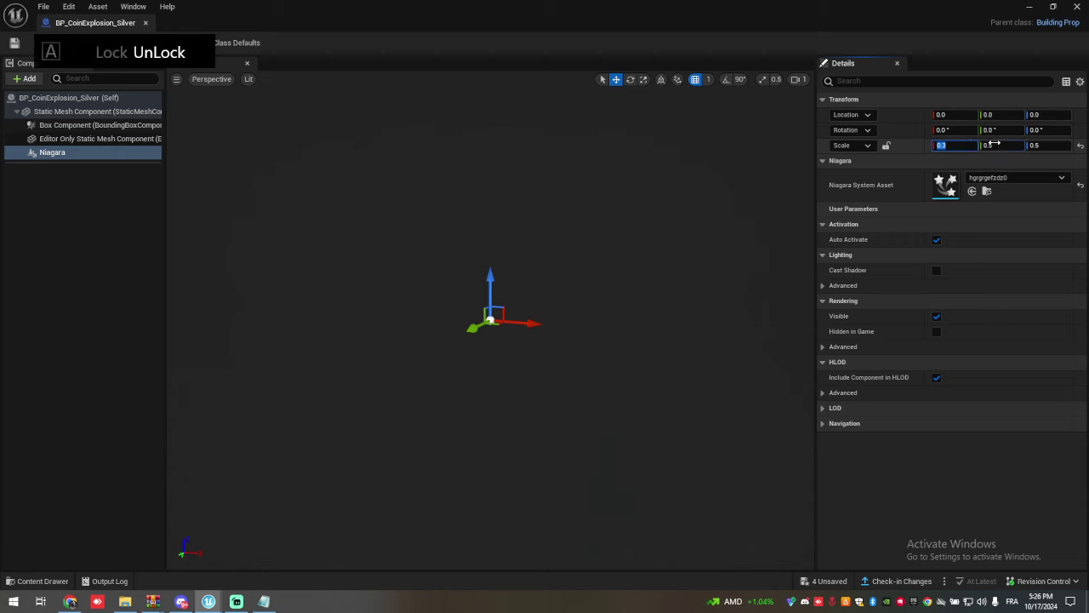
pyautogui.click(994, 144)
pyautogui.write('0.3')
pyautogui.click(1049, 146)
pyautogui.write('0.3')
pyautogui.press('Return')
# Copy the 0.3 scale value to all three axes of the Static Mesh Component and close the blueprint.
pyautogui.hotkey('ctrl', 'c')
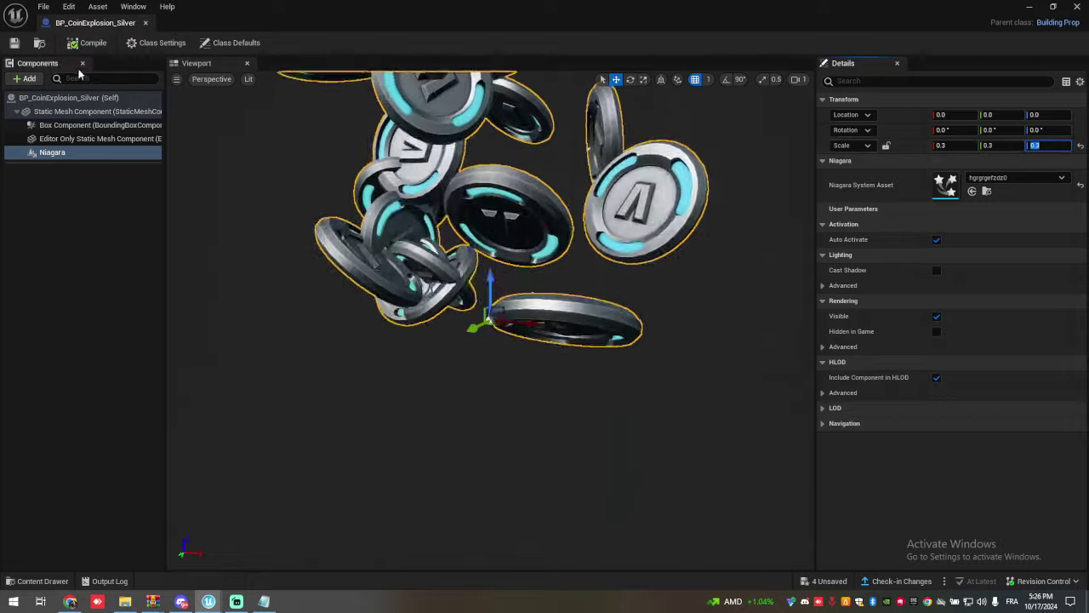
pyautogui.click(85, 112)
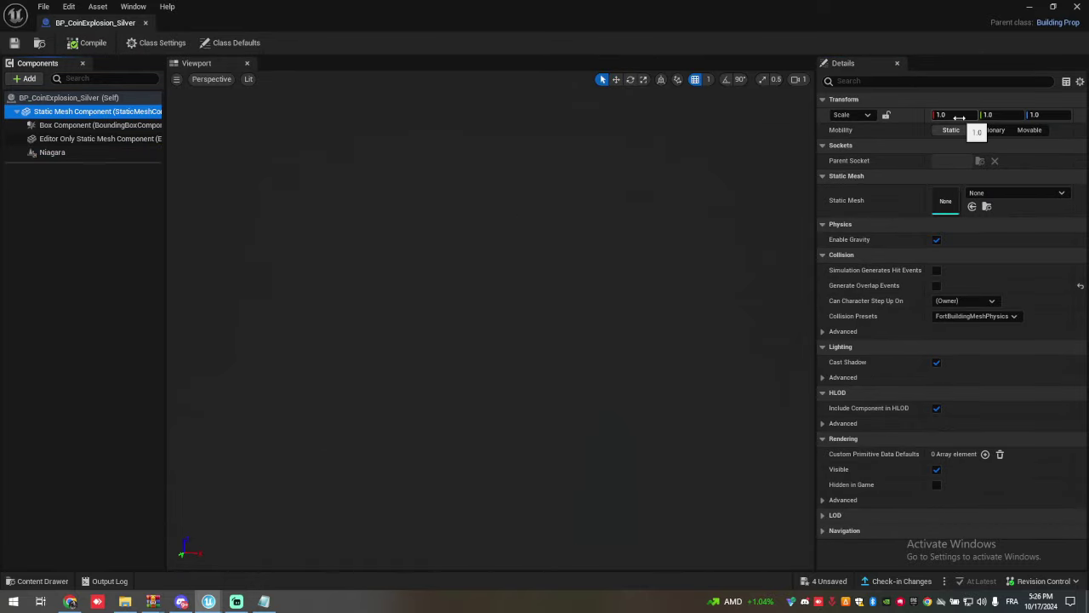
pyautogui.click(994, 115)
pyautogui.hotkey('ctrl', 'v')
pyautogui.click(1040, 115)
pyautogui.hotkey('ctrl', 'v')
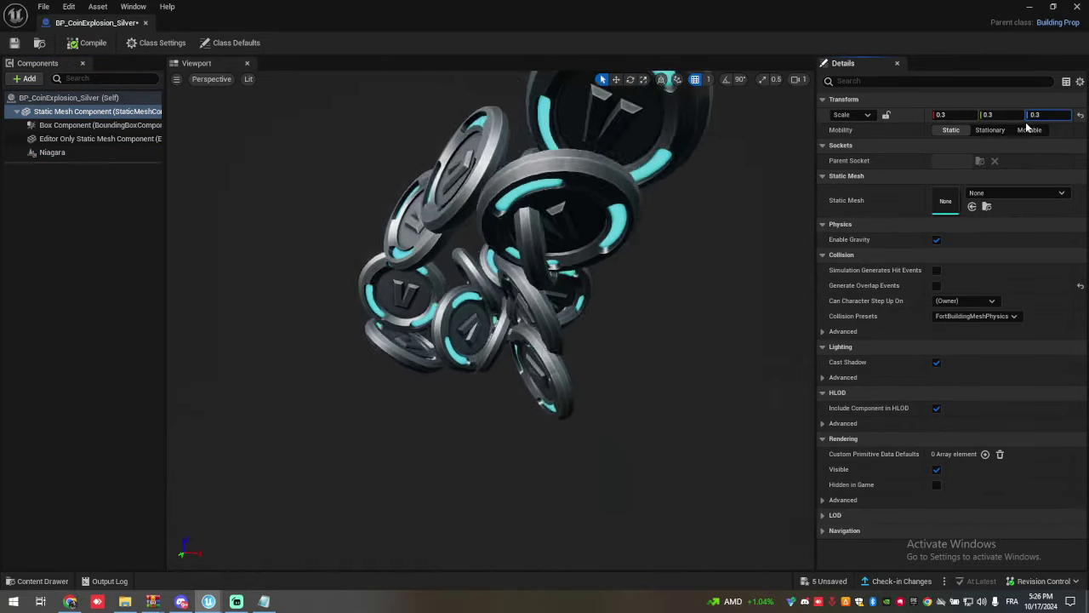
pyautogui.click(145, 23)
# Open the scene static mesh from the VFX folder, check its detail and collision primitive settings, and close it.
pyautogui.hotkey('ctrl', 'space')
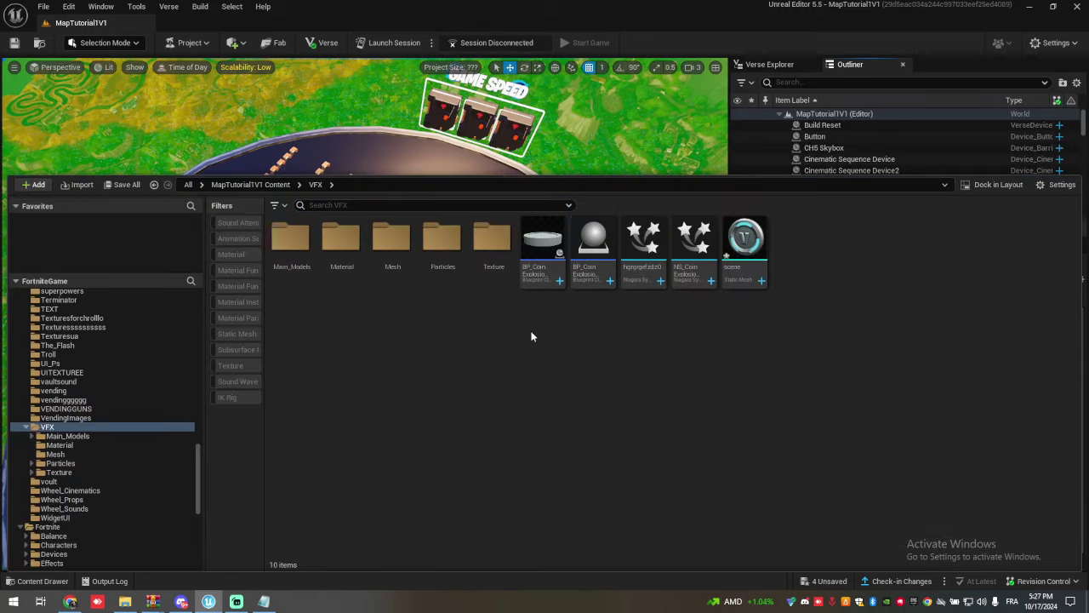
pyautogui.doubleClick(735, 266)
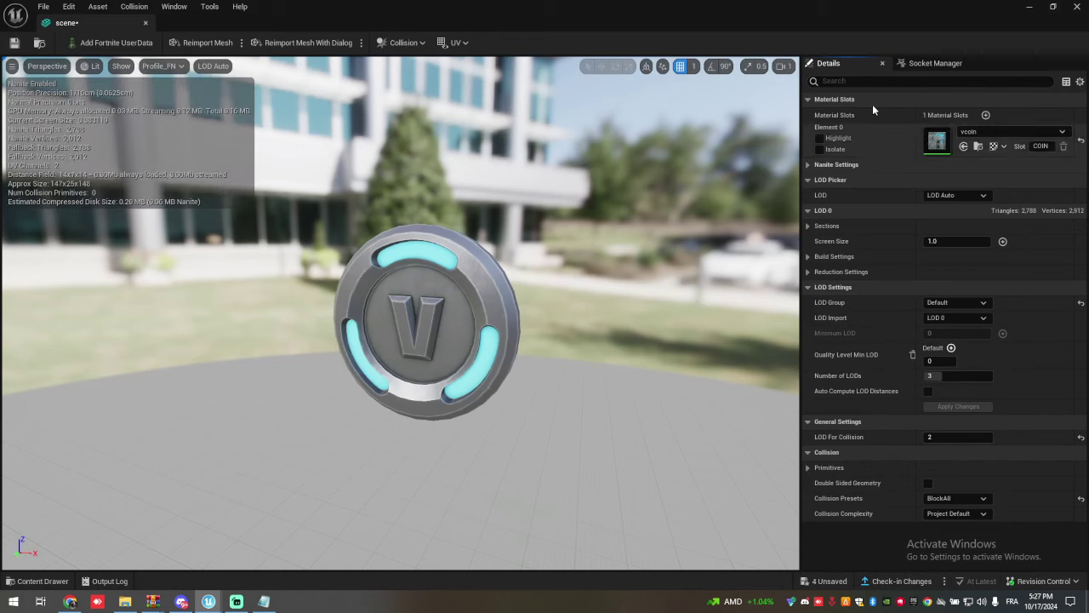
pyautogui.click(909, 63)
pyautogui.click(855, 63)
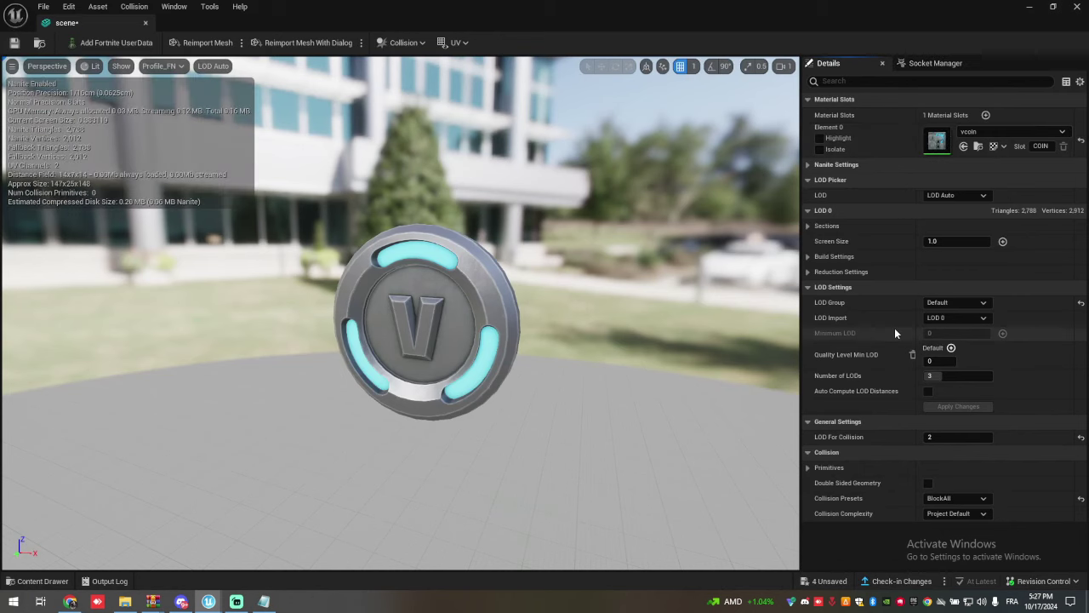
pyautogui.click(808, 467)
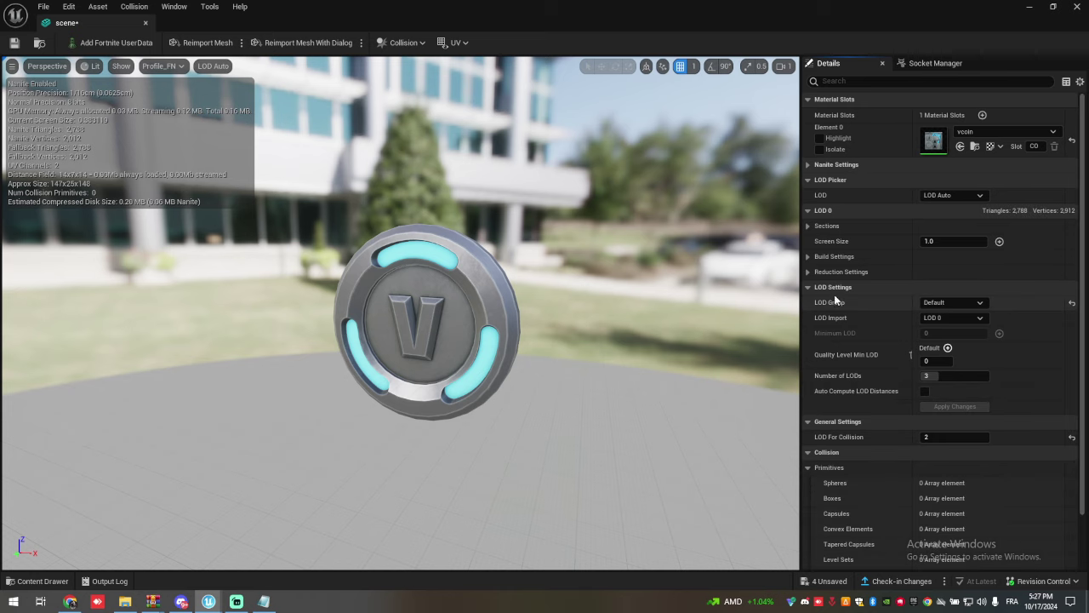
pyautogui.click(145, 25)
# Open the hgrgrgefzdz0 Niagara system, set its Mesh Renderer's mesh scale to 0.3 on all three axes, and close it.
pyautogui.hotkey('ctrl', 'space')
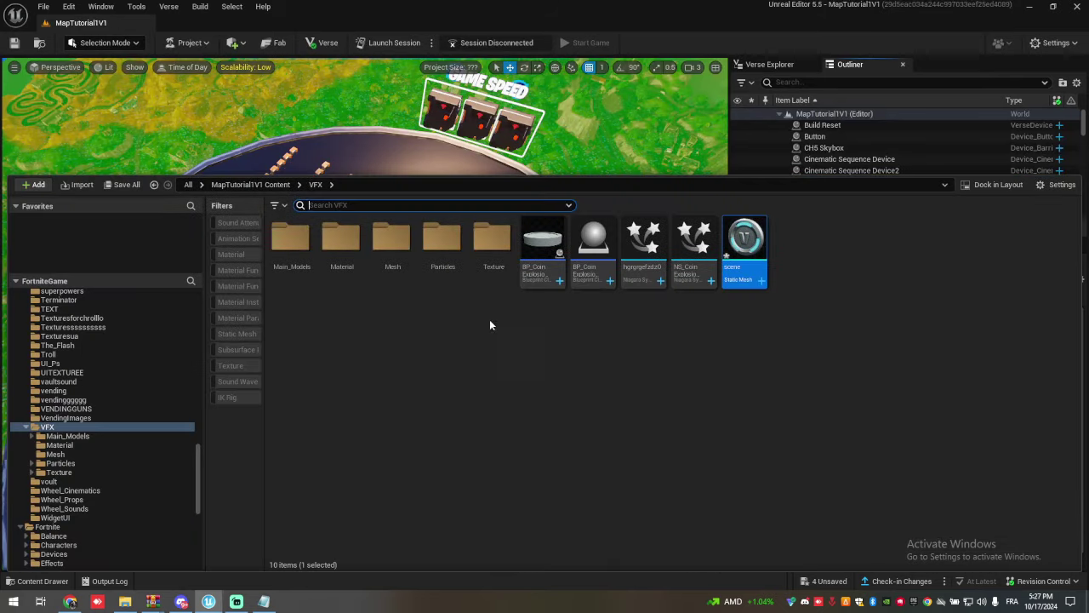
pyautogui.doubleClick(647, 260)
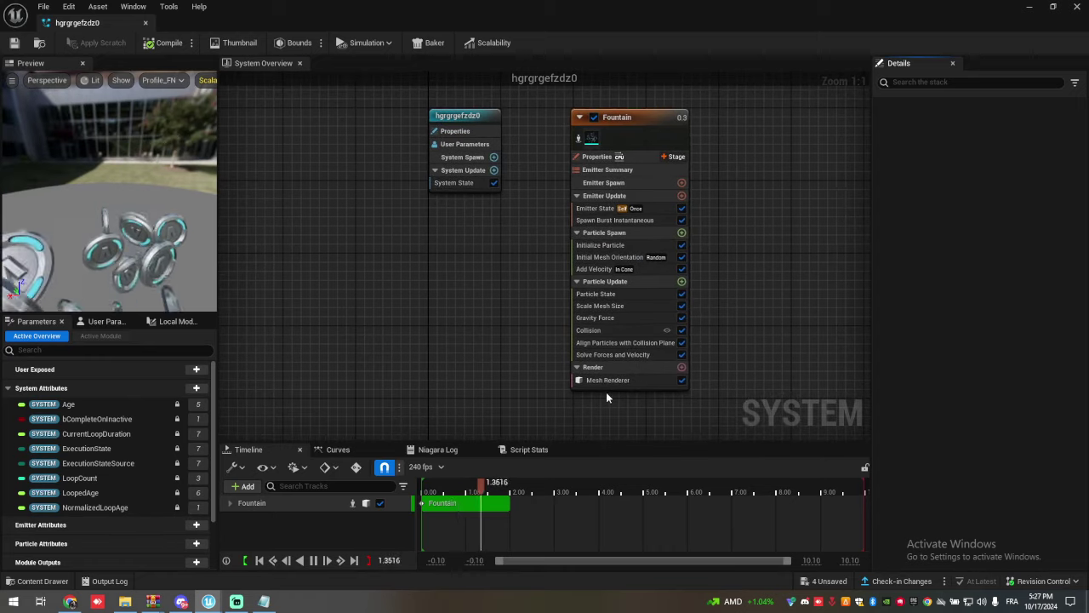
pyautogui.click(607, 381)
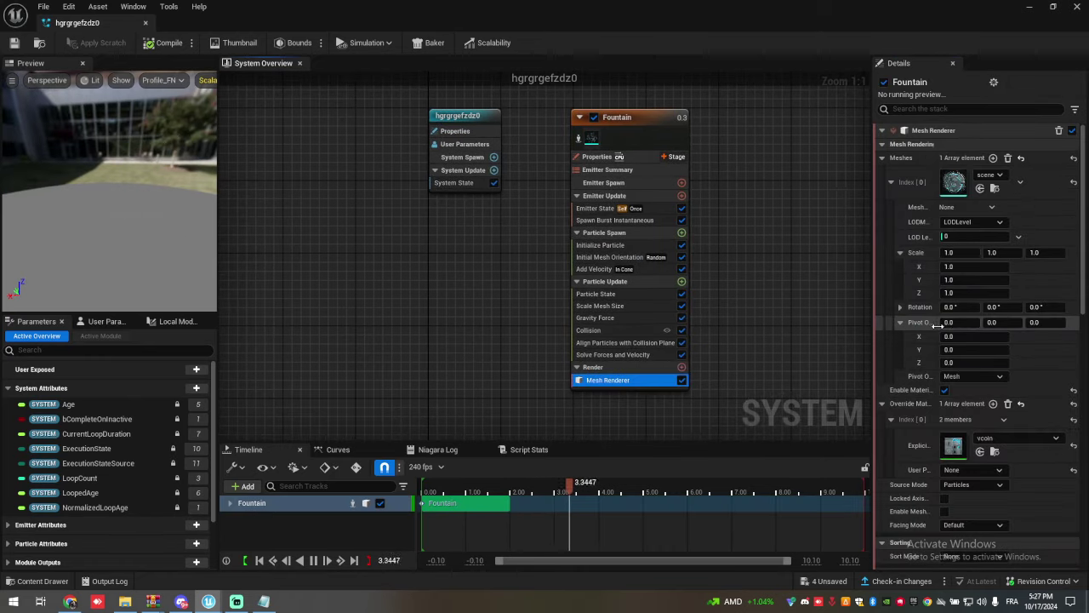
pyautogui.hotkey('ctrl', 'v')
pyautogui.click(1006, 252)
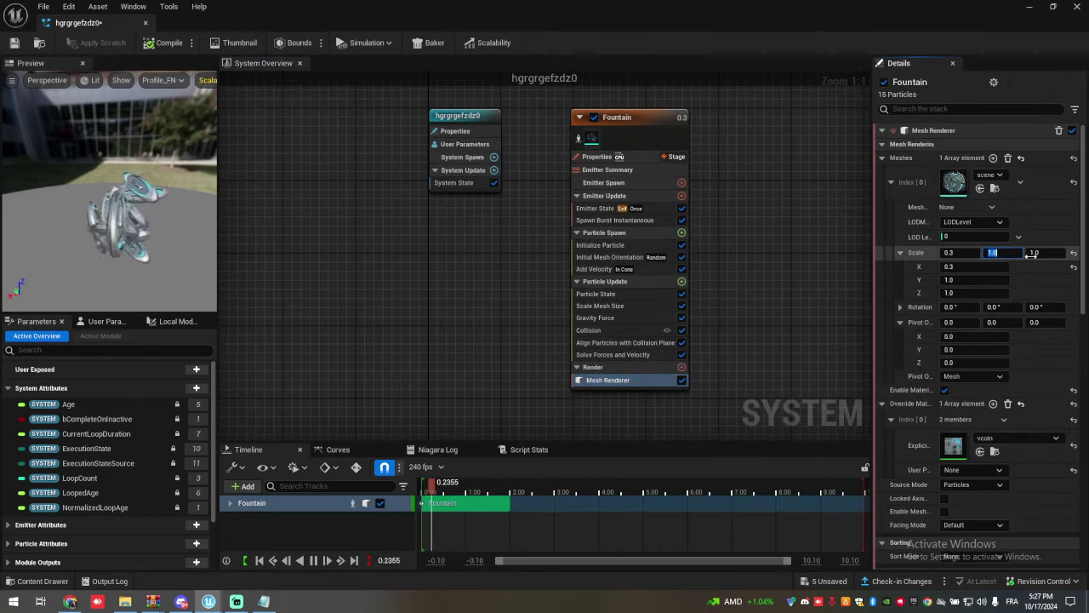
pyautogui.hotkey('ctrl', 'v')
pyautogui.click(1047, 253)
pyautogui.hotkey('ctrl', 'v')
pyautogui.press('Return')
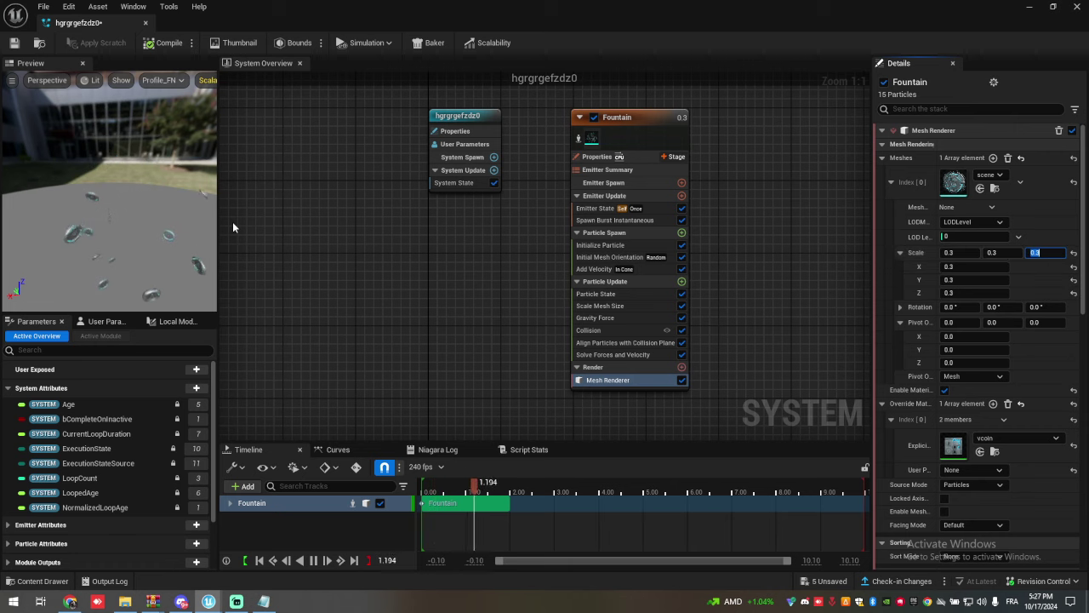
pyautogui.click(146, 22)
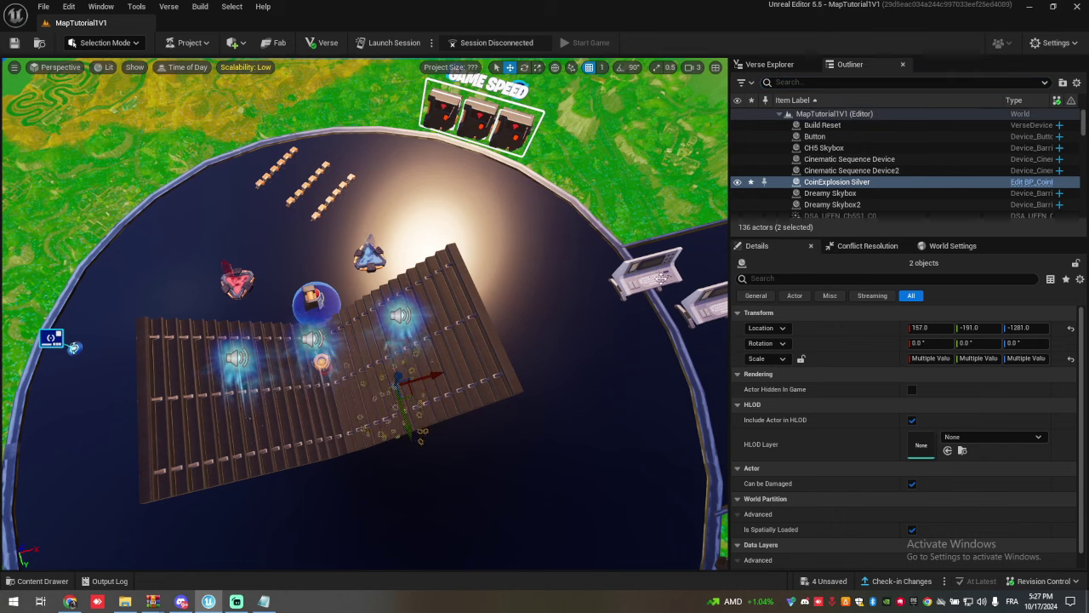
# Try to assign the hgrgrgefzdz0 Niagara system as the eliminationvfxX device's DeathNiagraFX.
pyautogui.click(649, 276)
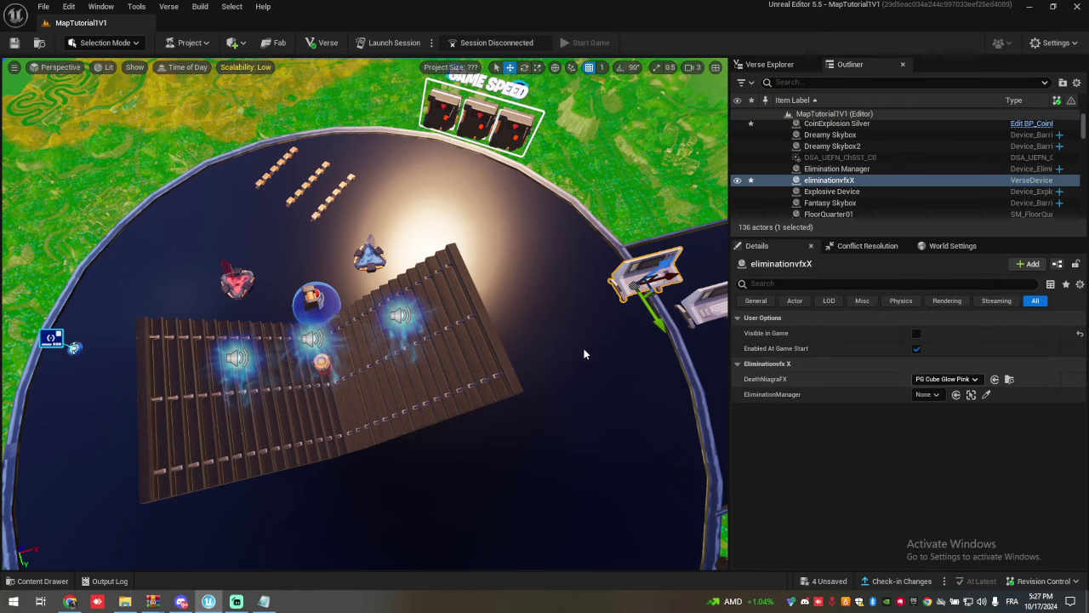
pyautogui.click(945, 379)
pyautogui.moveTo(510, 312); pyautogui.dragTo(529, 311, button='right')
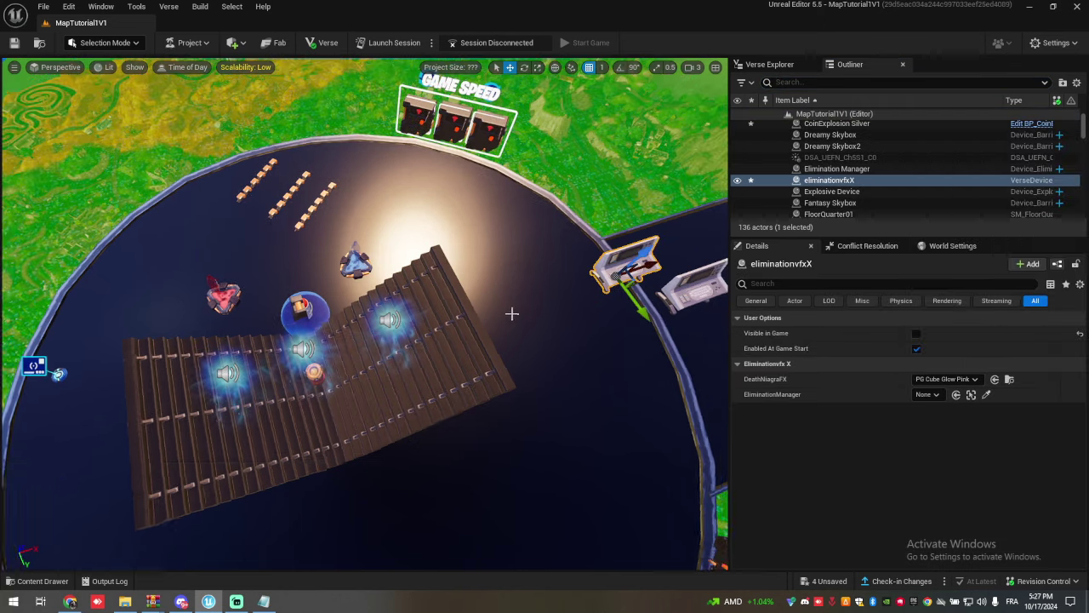
pyautogui.hotkey('ctrl', 'space')
pyautogui.moveTo(579, 162); pyautogui.dragTo(575, 182, button='right')
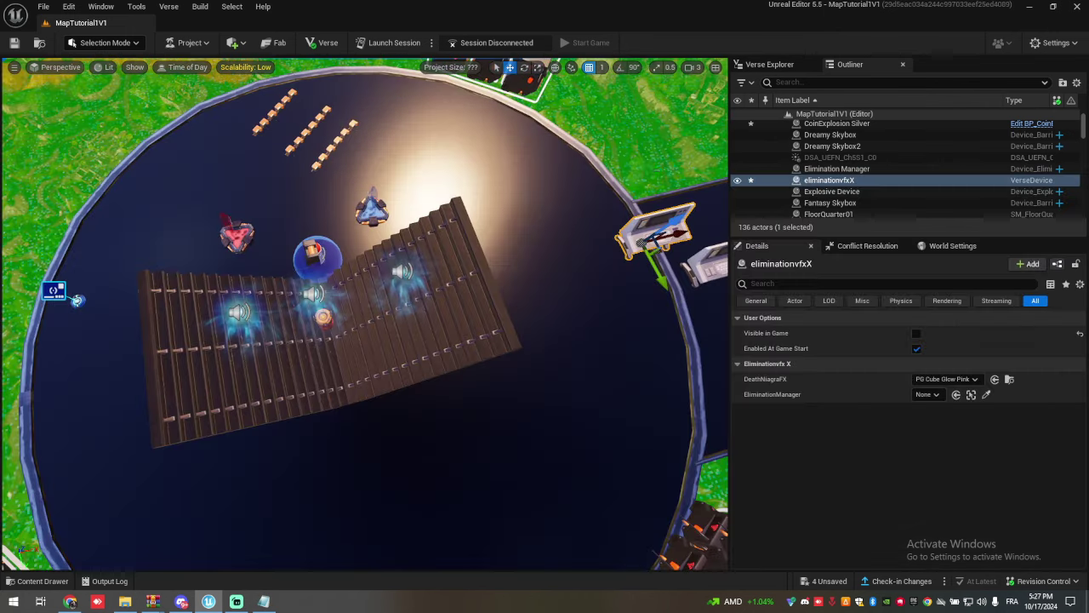
pyautogui.hotkey('ctrl', 'space')
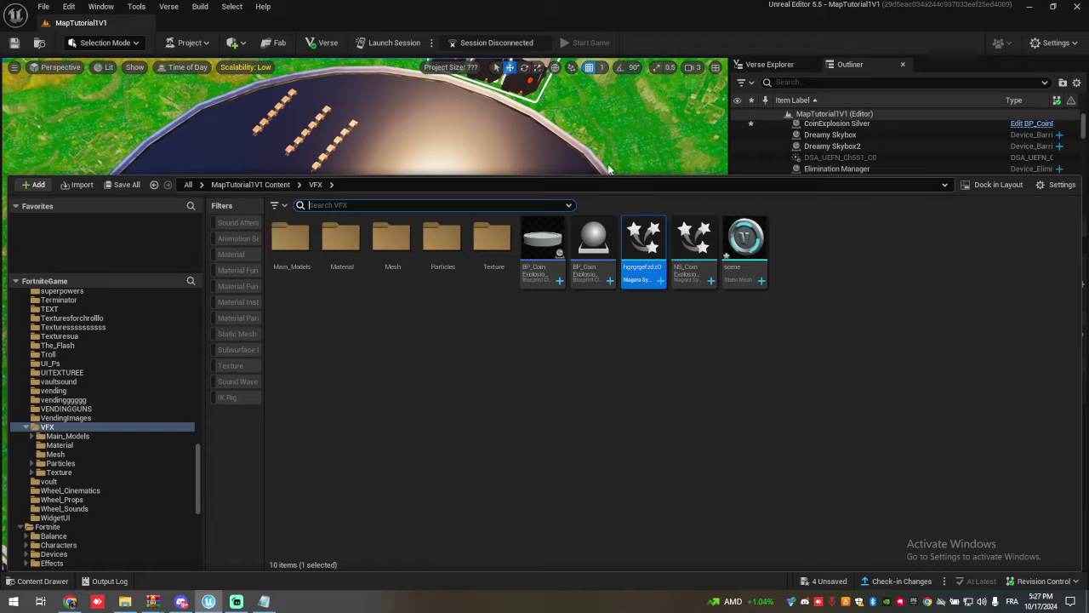
pyautogui.moveTo(638, 160); pyautogui.dragTo(621, 175, button='right')
pyautogui.click(959, 380)
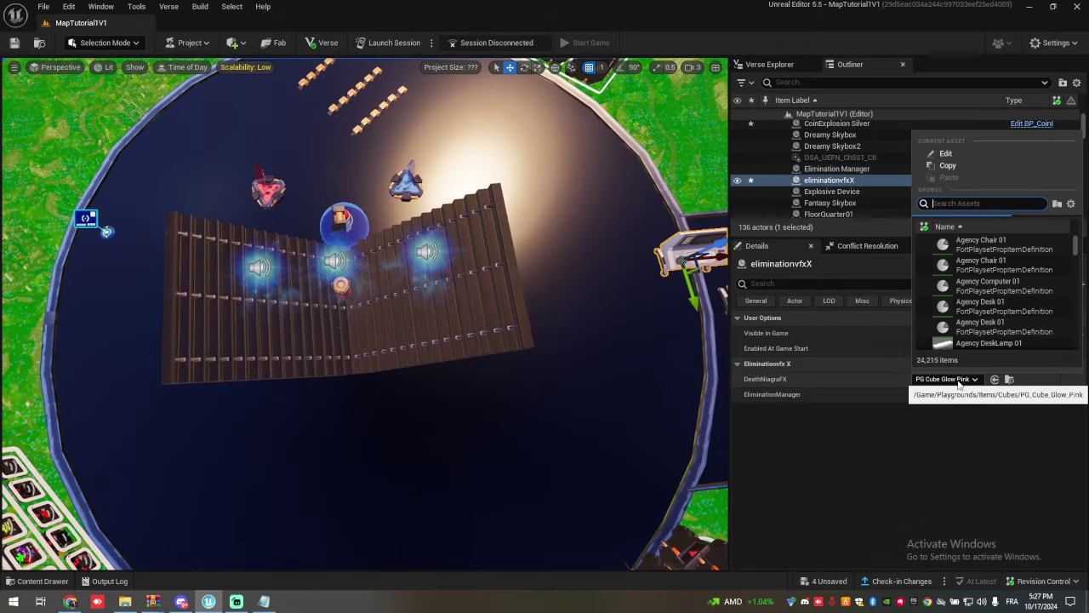
pyautogui.write('hgrg')
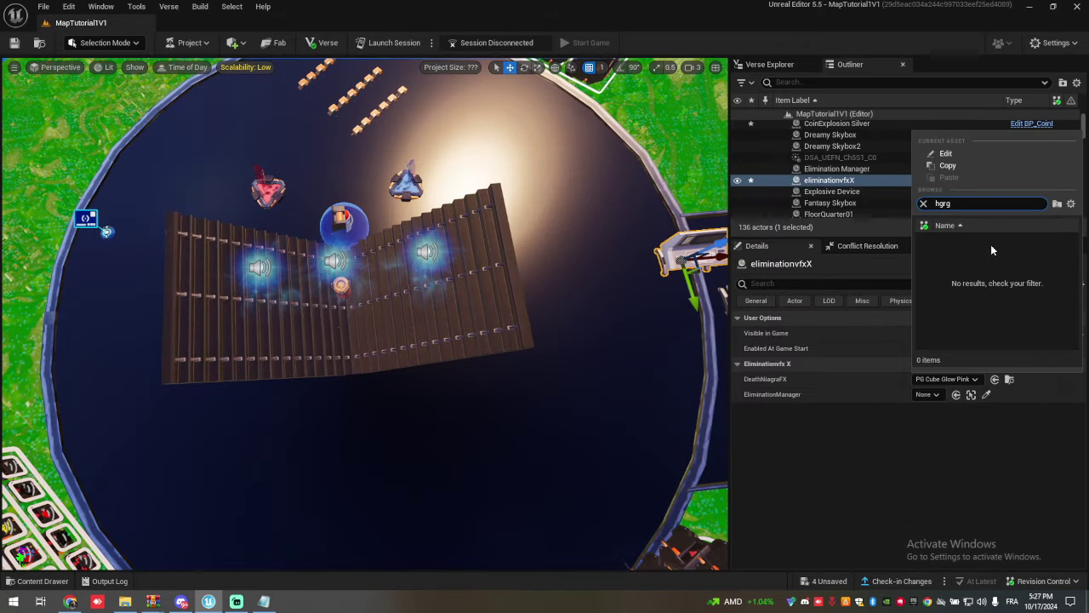
pyautogui.press('BackSpace')
pyautogui.press('BackSpace')
pyautogui.press('BackSpace')
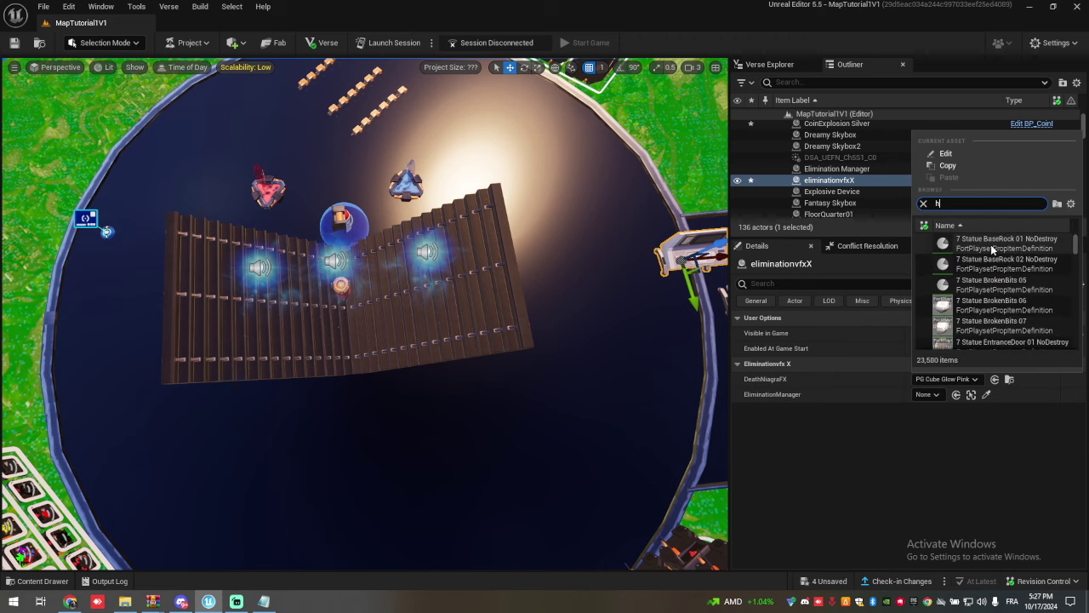
pyautogui.press('BackSpace')
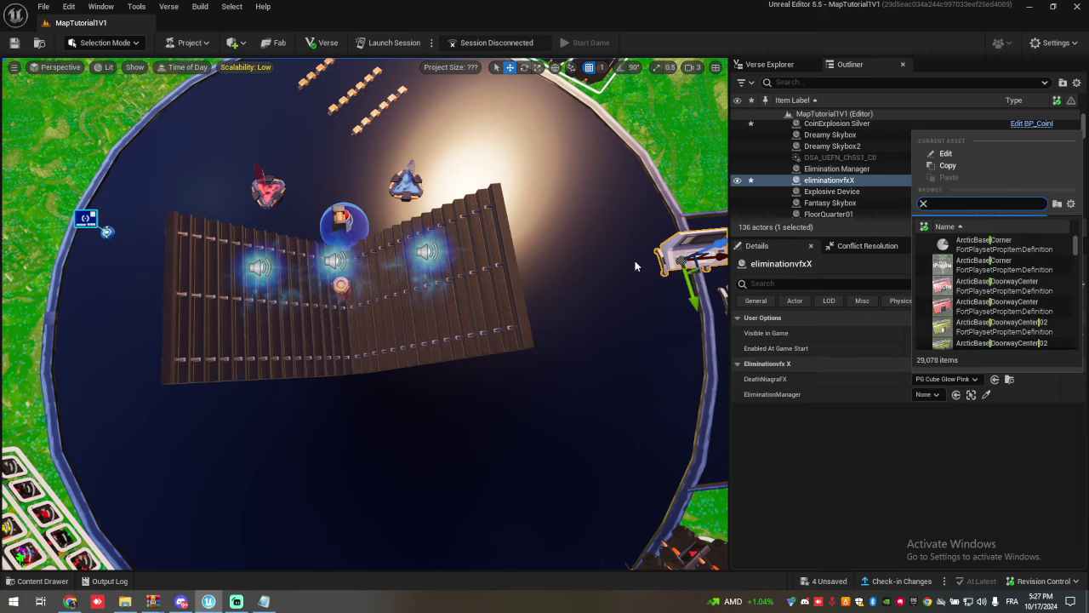
pyautogui.rightClick(637, 266)
pyautogui.moveTo(569, 231); pyautogui.dragTo(562, 238, button='right')
pyautogui.hotkey('ctrl', 'space')
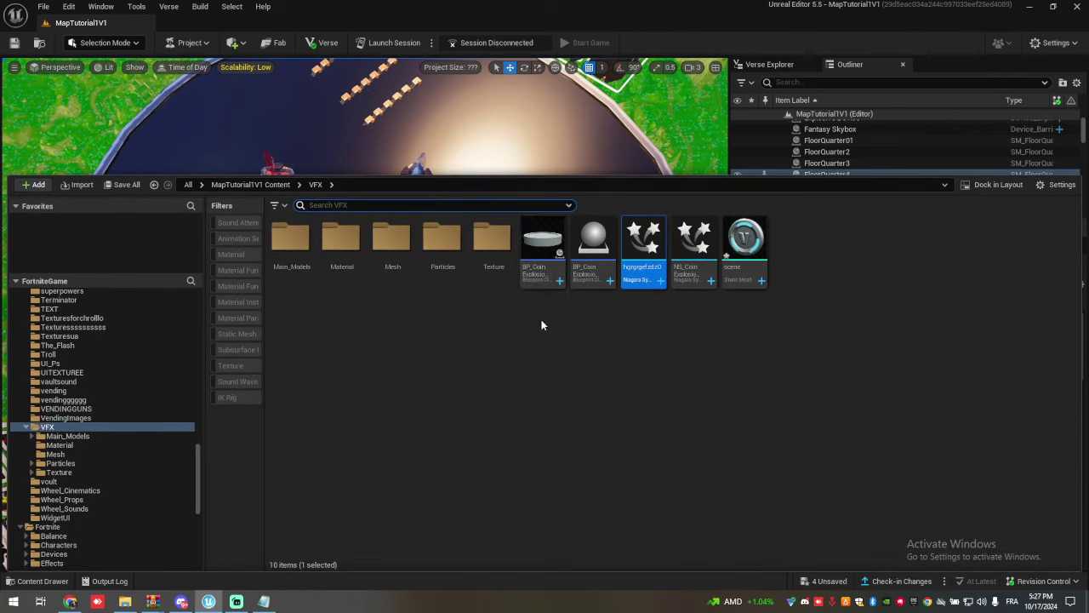
pyautogui.hotkey('ctrl', 'space')
pyautogui.rightClick(578, 204)
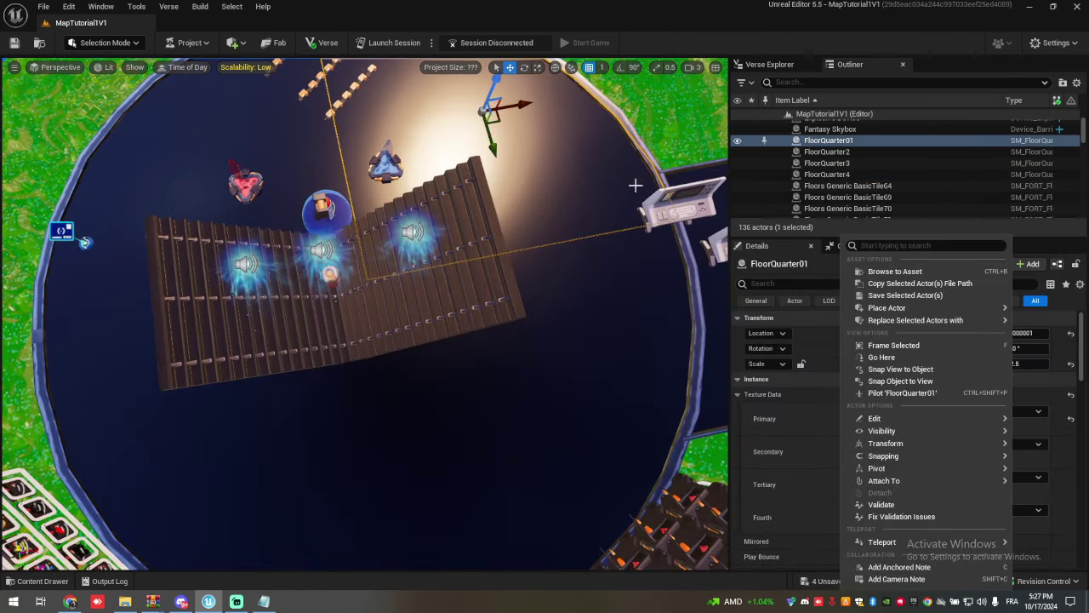
pyautogui.moveTo(635, 185); pyautogui.dragTo(636, 188, button='right')
# Set the eliminationvfxX device's DeathNiagraFX to BP_CoinExplosion_Silver.
pyautogui.click(676, 205)
pyautogui.click(949, 383)
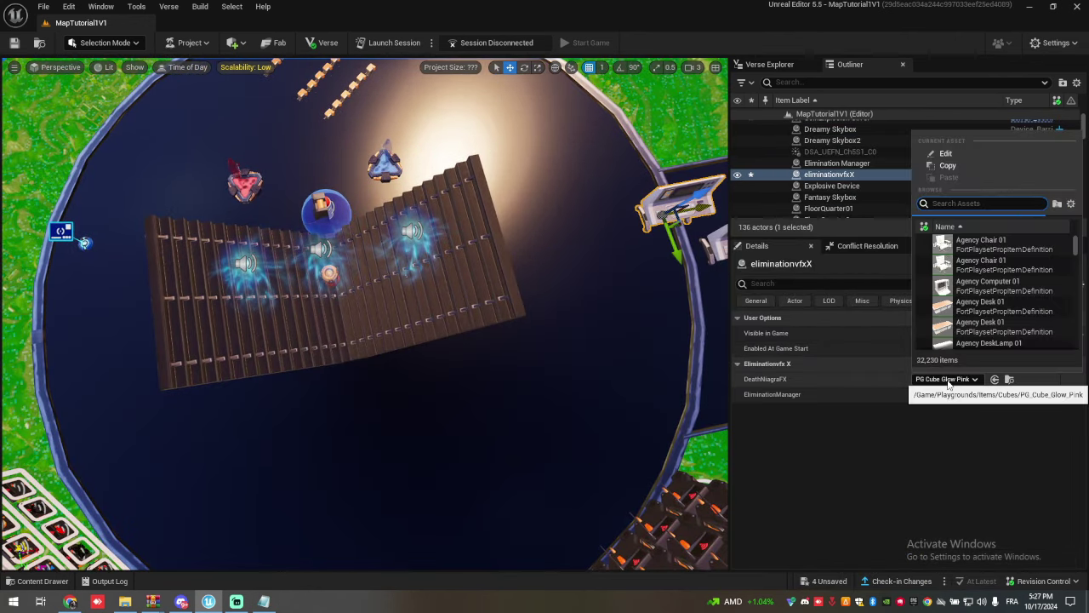
pyautogui.write('bp')
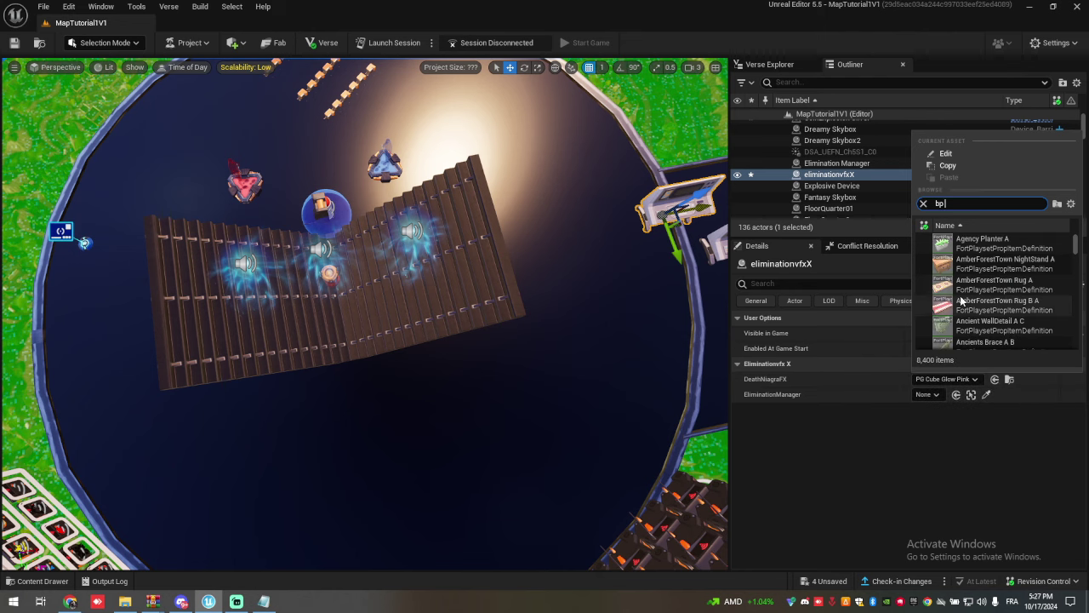
pyautogui.write(' coin')
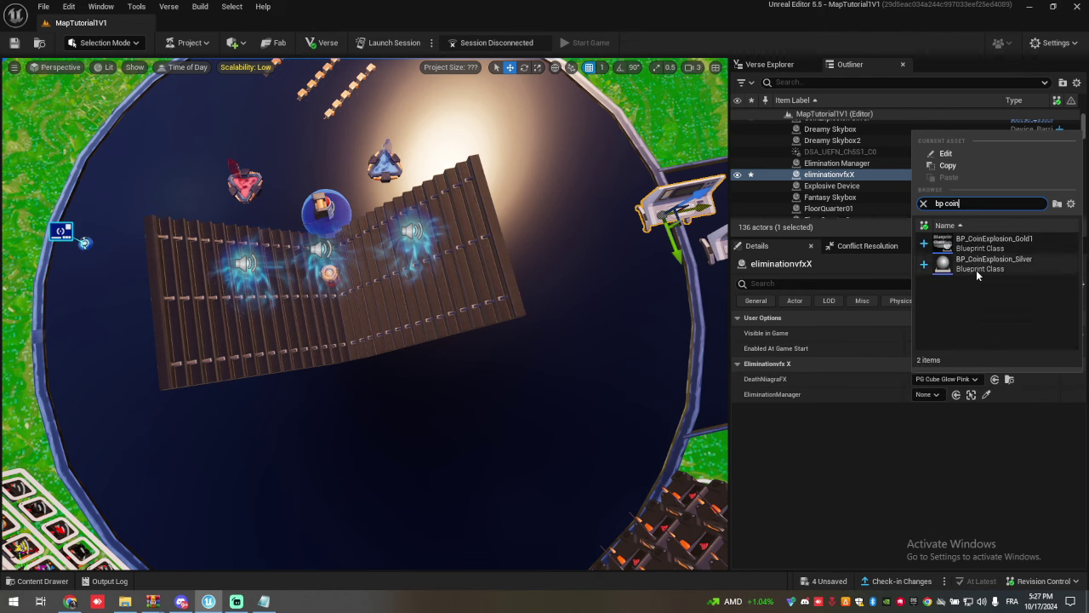
pyautogui.click(967, 268)
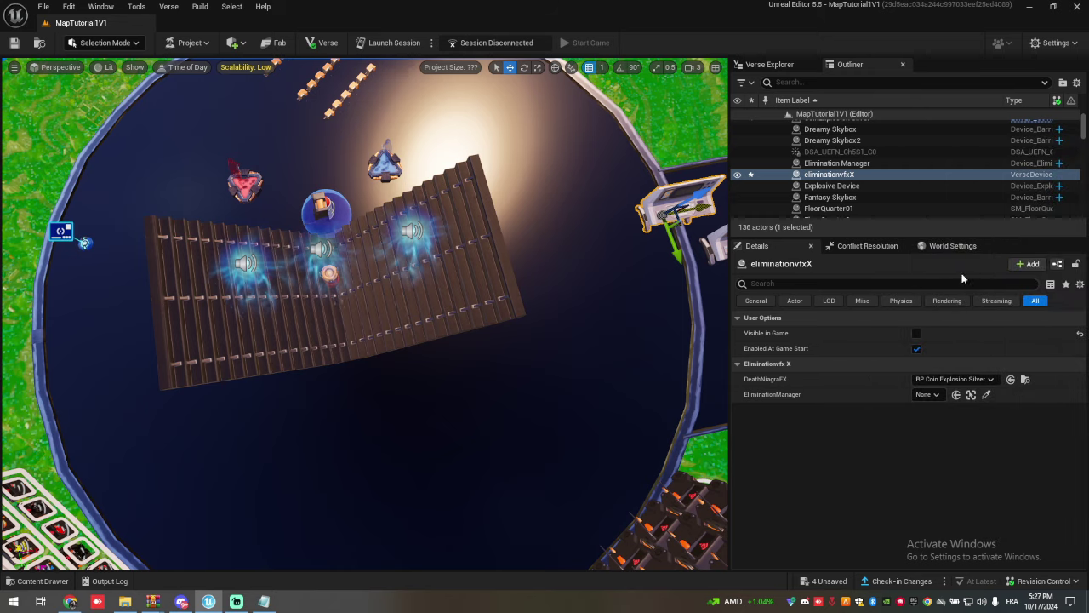
# Link the Elimination Manager to the eliminationvfxX device's EliminationManager property and save the map.
pyautogui.hotkey('ctrl', 'space')
pyautogui.moveTo(588, 145); pyautogui.dragTo(585, 141, button='right')
pyautogui.click(928, 396)
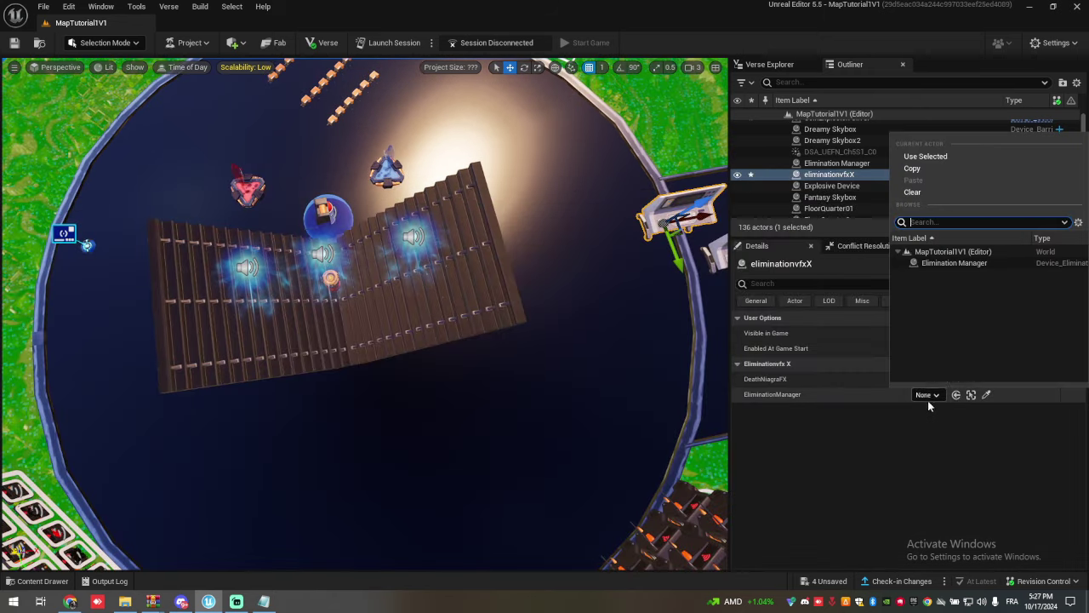
pyautogui.click(946, 262)
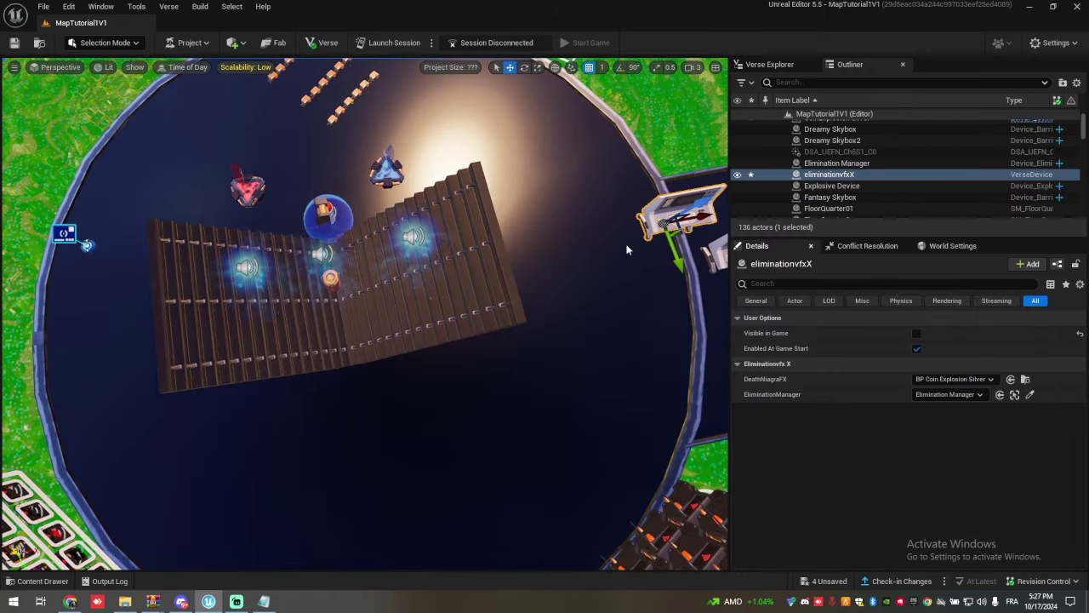
pyautogui.hotkey('ctrl', 's')
# Turn off Visible in Game for the InstantRespawn device on the side platform.
pyautogui.moveTo(491, 309); pyautogui.dragTo(490, 296, button='right')
pyautogui.rightClick(468, 264)
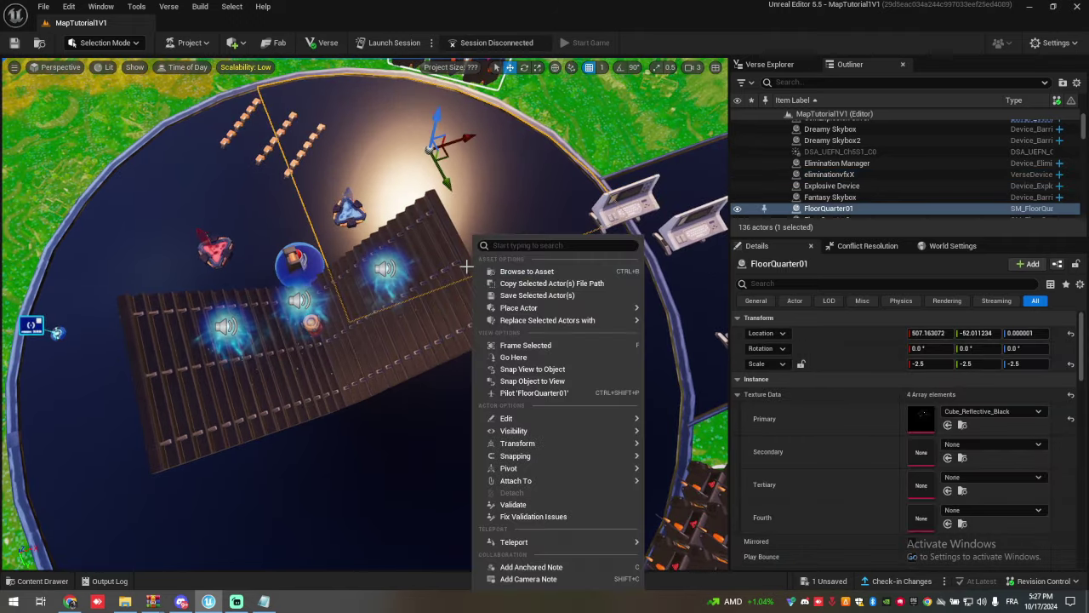
pyautogui.click(412, 314)
pyautogui.moveTo(415, 319); pyautogui.dragTo(719, 217, button='right')
pyautogui.rightClick(343, 378)
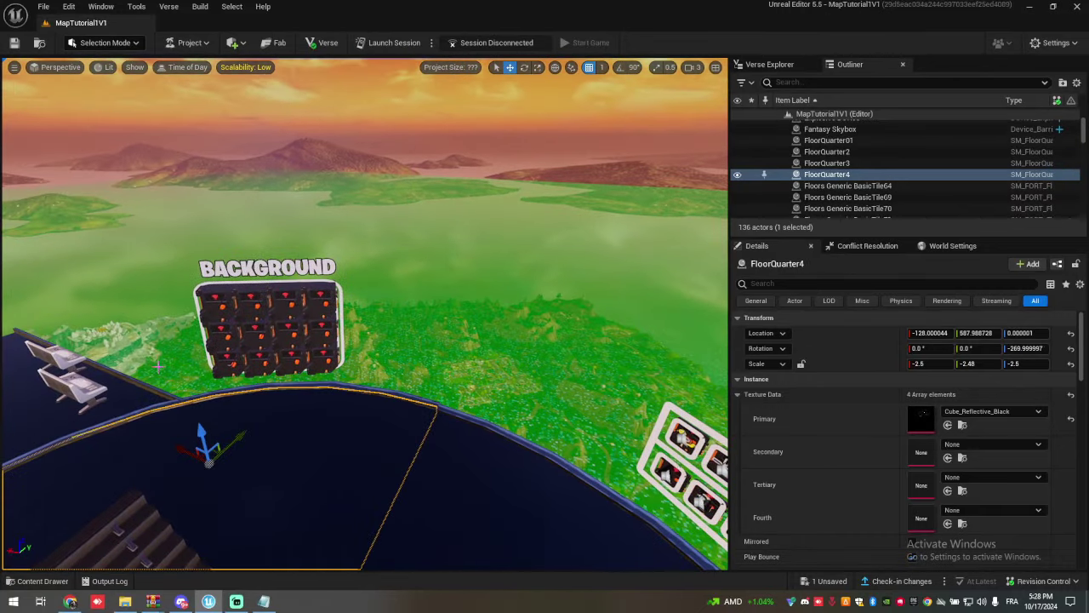
pyautogui.moveTo(284, 380); pyautogui.dragTo(187, 417, button='right')
pyautogui.press('w')
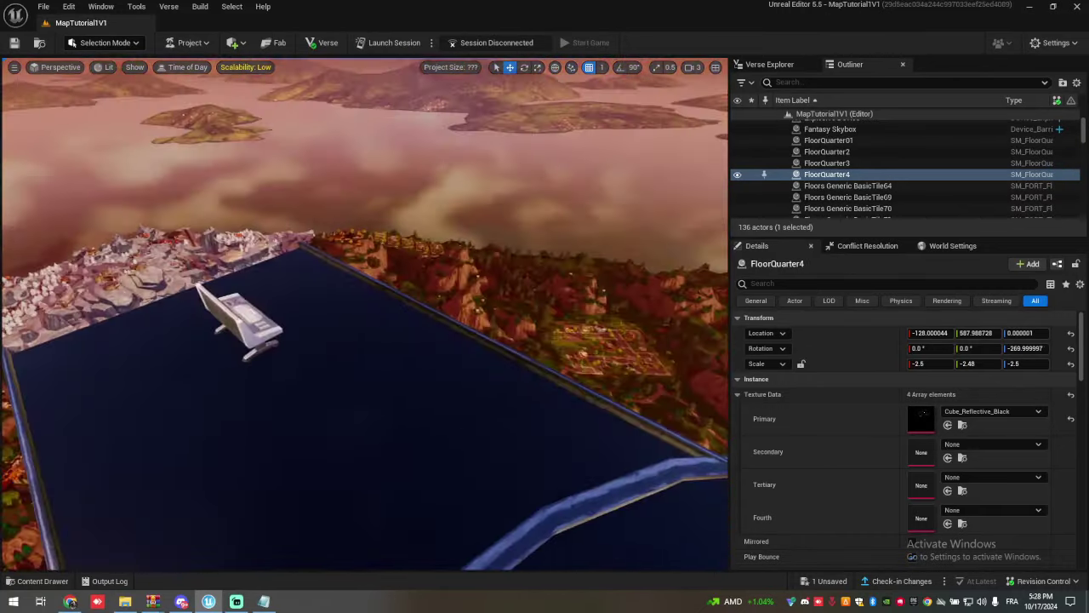
pyautogui.click(258, 330)
pyautogui.click(912, 348)
pyautogui.click(915, 333)
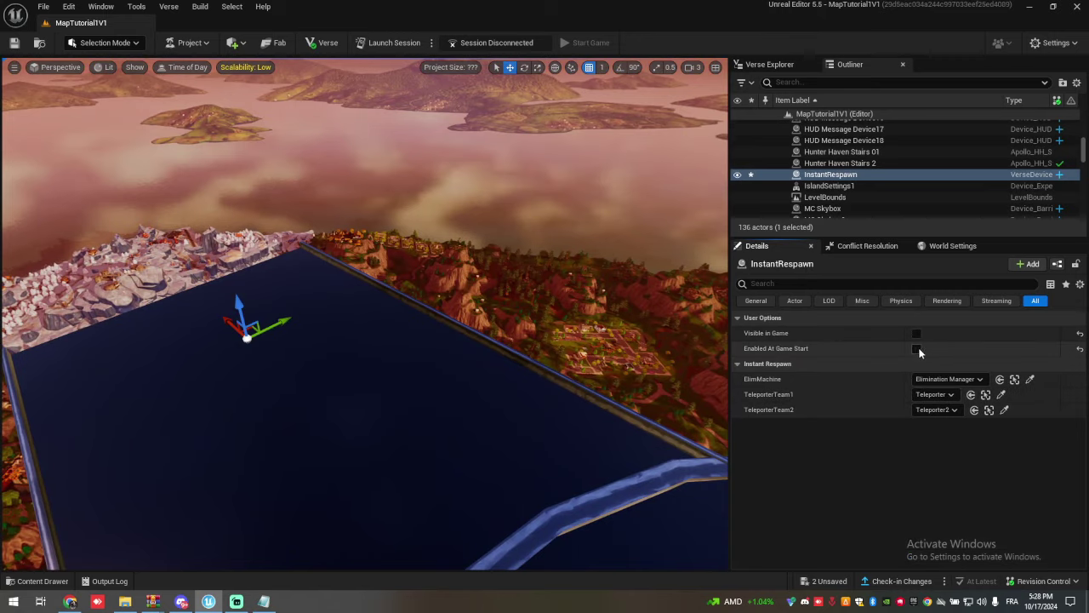
pyautogui.moveTo(561, 364); pyautogui.dragTo(477, 395, button='right')
pyautogui.press('w')
pyautogui.press('a')
pyautogui.press('w')
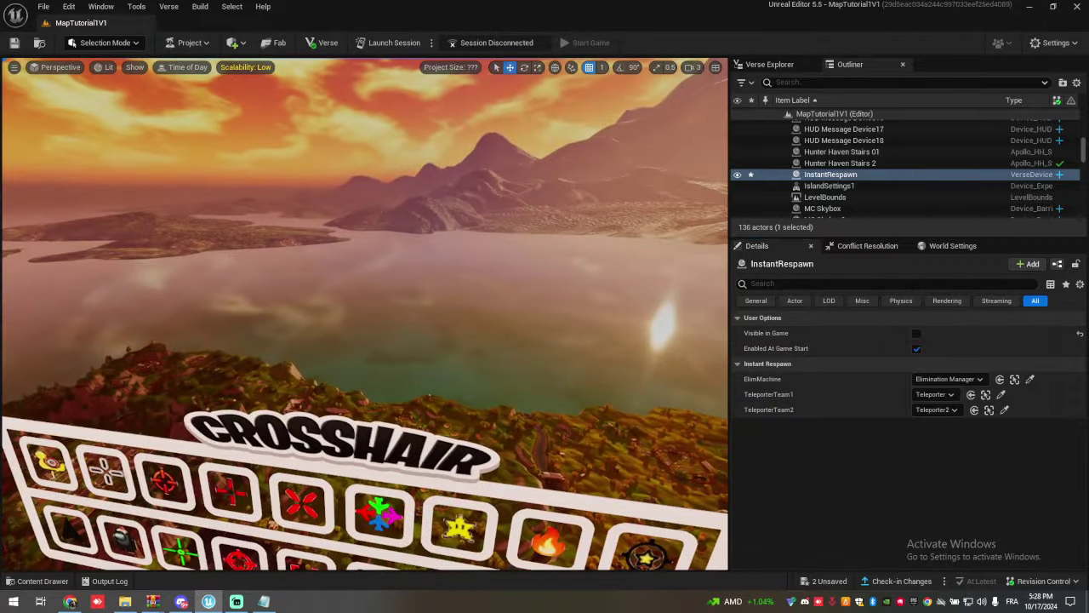
pyautogui.rightClick(368, 406)
pyautogui.press('s')
pyautogui.moveTo(368, 406); pyautogui.dragTo(339, 393, button='right')
pyautogui.press('s')
pyautogui.press('w')
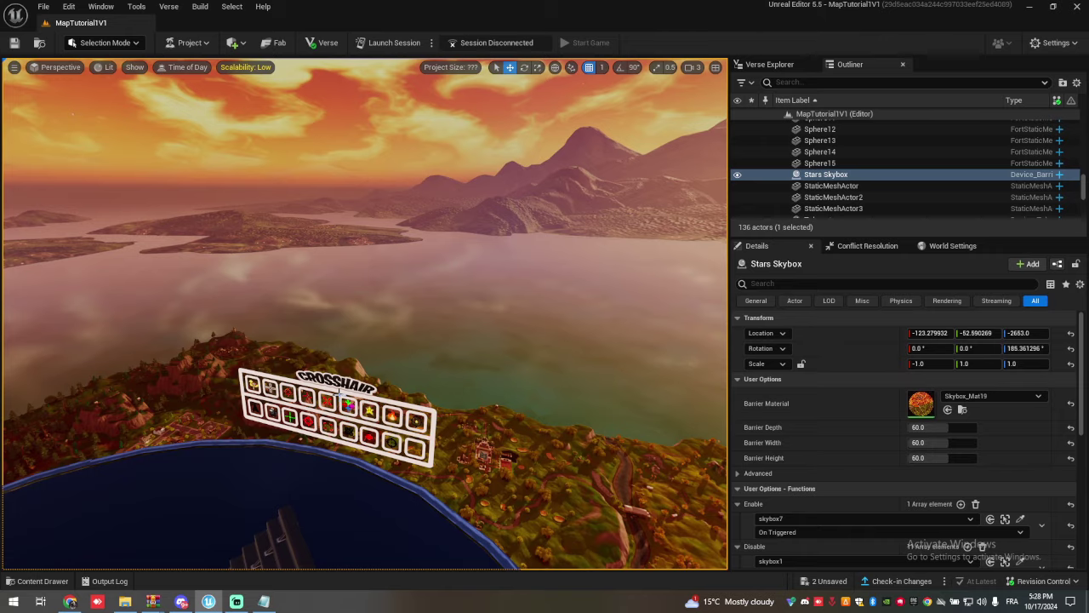
pyautogui.moveTo(263, 349); pyautogui.dragTo(183, 349, button='right')
pyautogui.moveTo(313, 368)
pyautogui.mouseDown(button='right')
pyautogui.moveTo(417, 359)
pyautogui.moveTo(313, 367)
pyautogui.mouseUp(button='right')
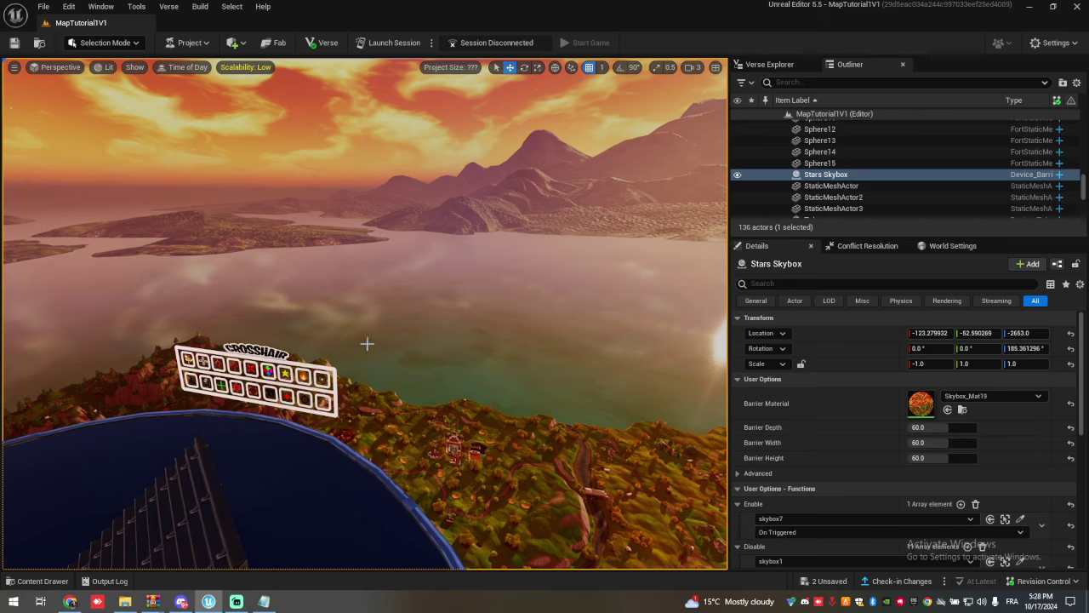
pyautogui.moveTo(367, 343); pyautogui.dragTo(400, 349, button='right')
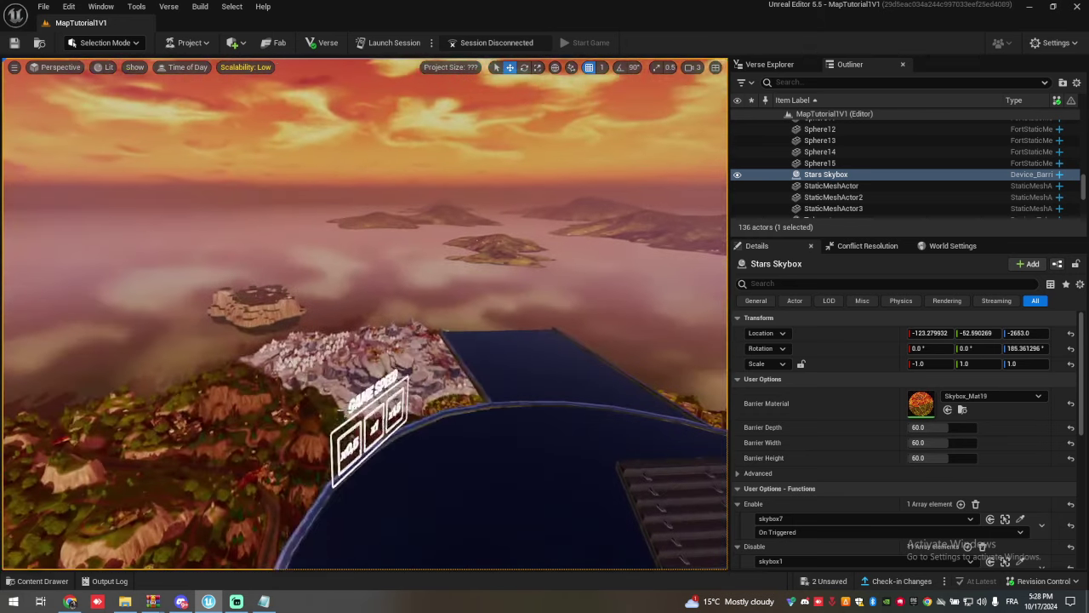